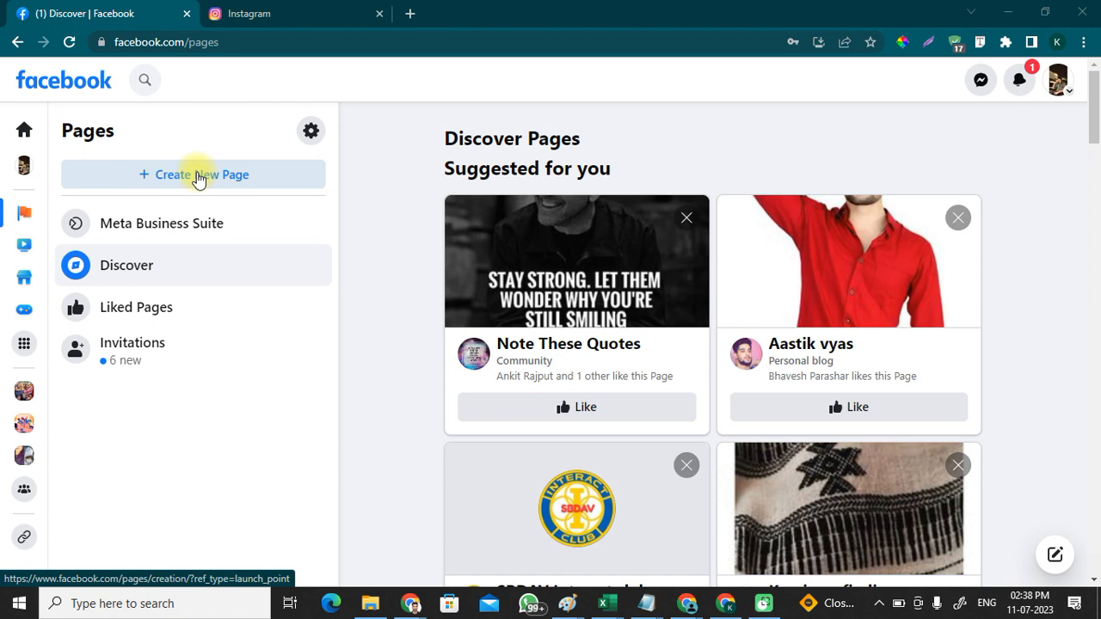
# Step: Bring up Instagram's empty sign-up page in a tab beside Facebook Discover
pyautogui.click(288, 9)
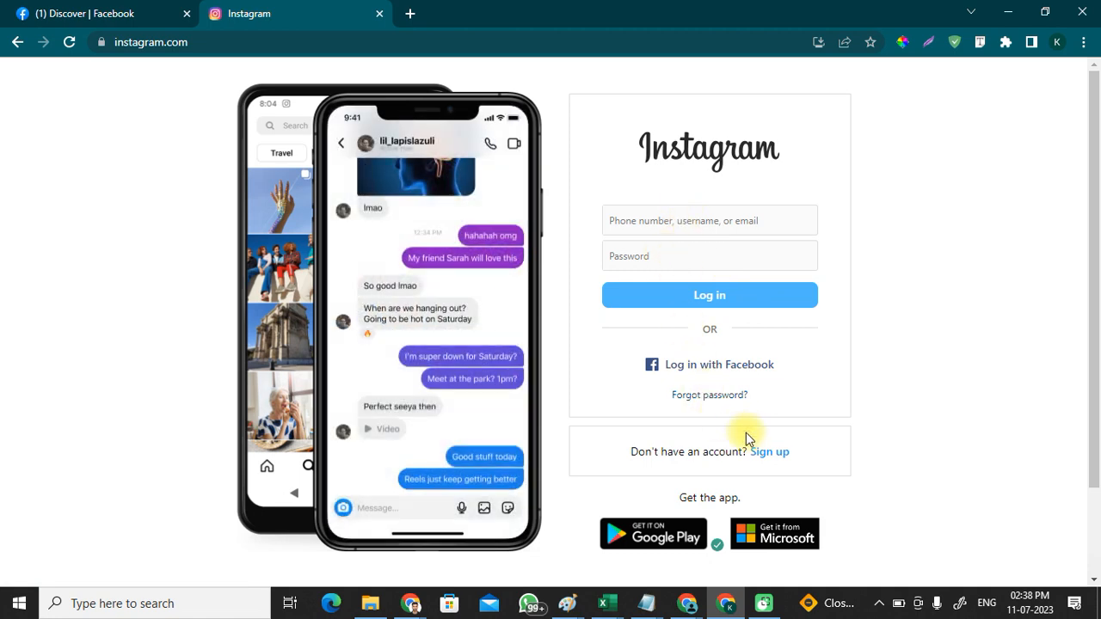
pyautogui.click(767, 455)
pyautogui.click(99, 7)
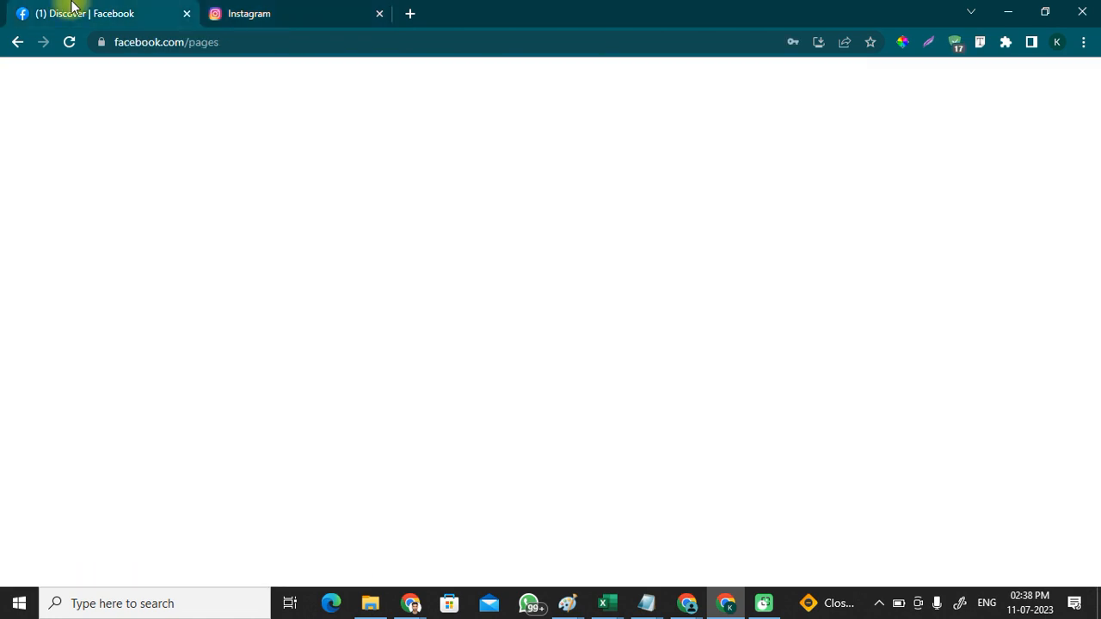
pyautogui.click(247, 9)
pyautogui.click(180, 8)
pyautogui.click(244, 7)
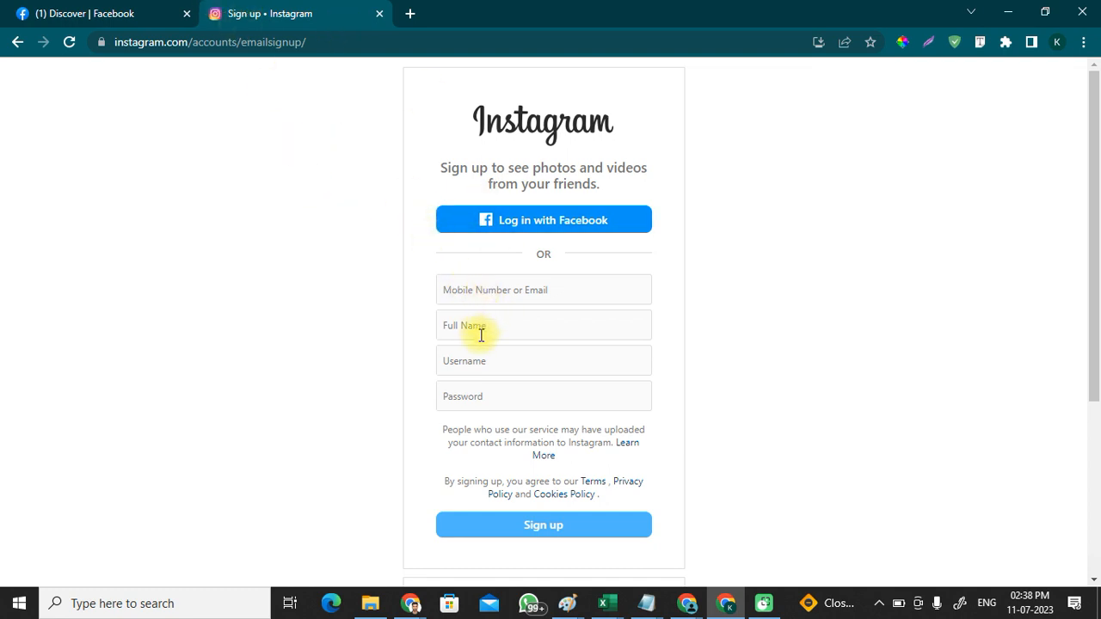
pyautogui.click(475, 363)
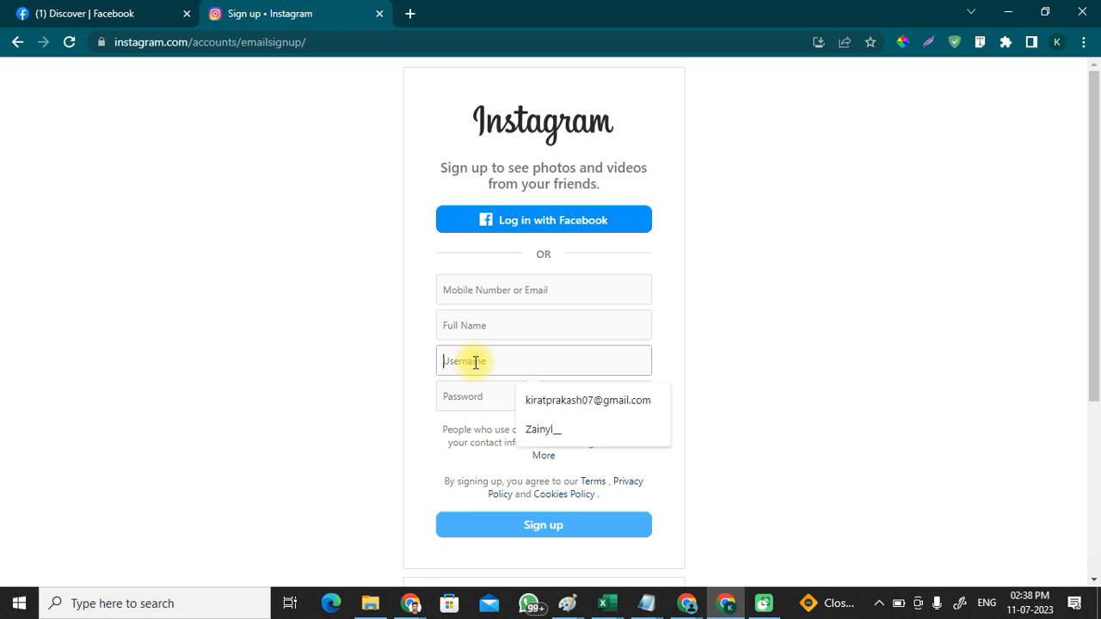
pyautogui.write('rangh')
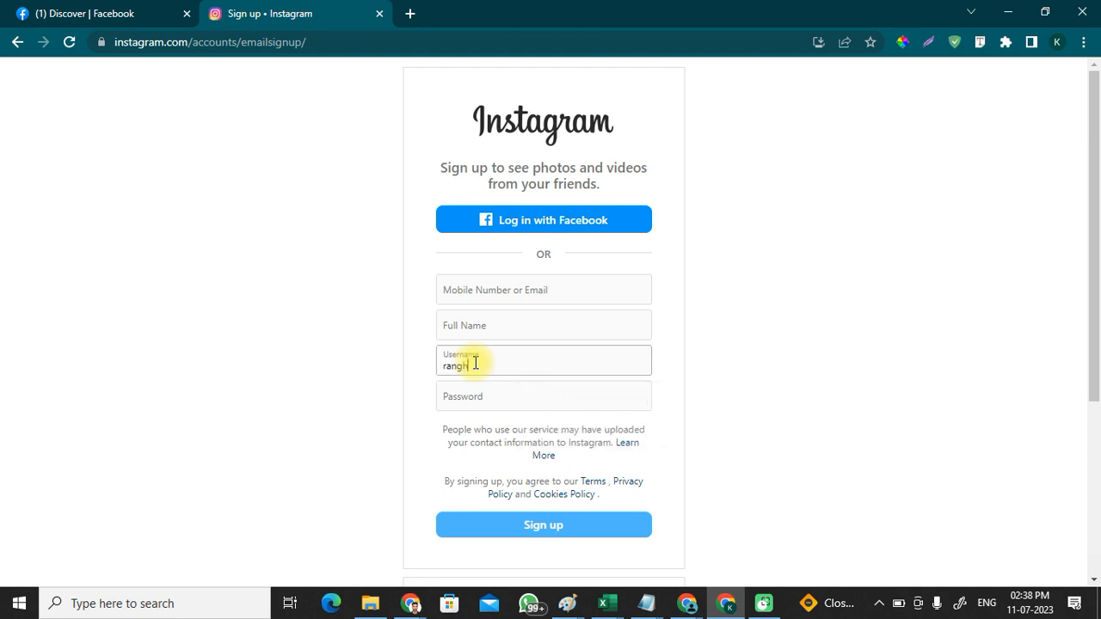
pyautogui.press('BackSpace')
pyautogui.press('BackSpace')
pyautogui.press('BackSpace')
pyautogui.write('Webwr')
pyautogui.press('BackSpace')
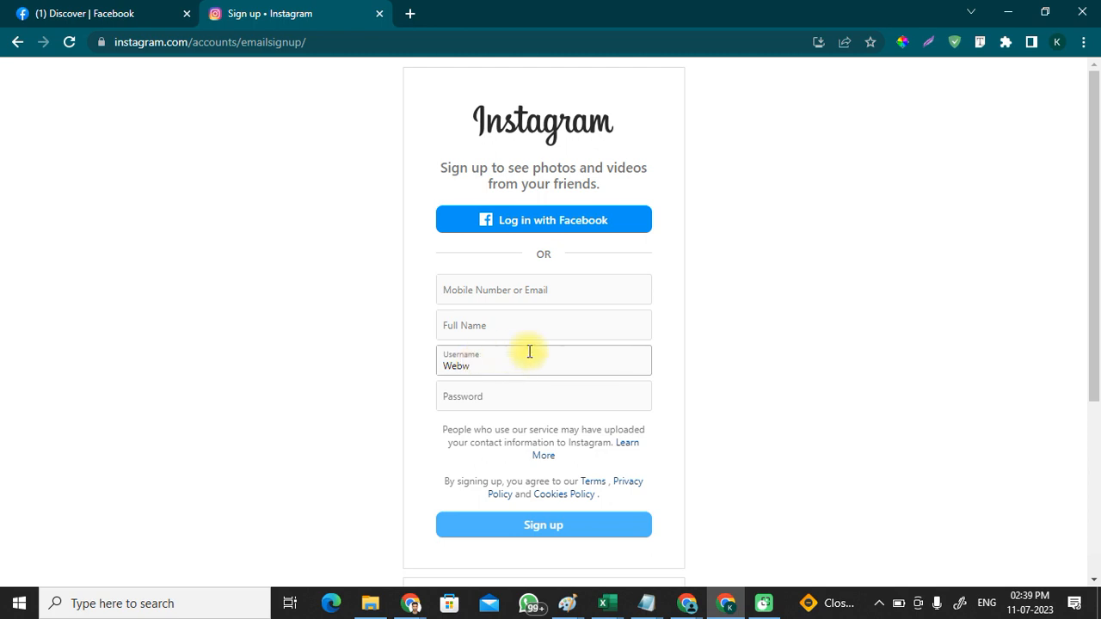
pyautogui.write('orx')
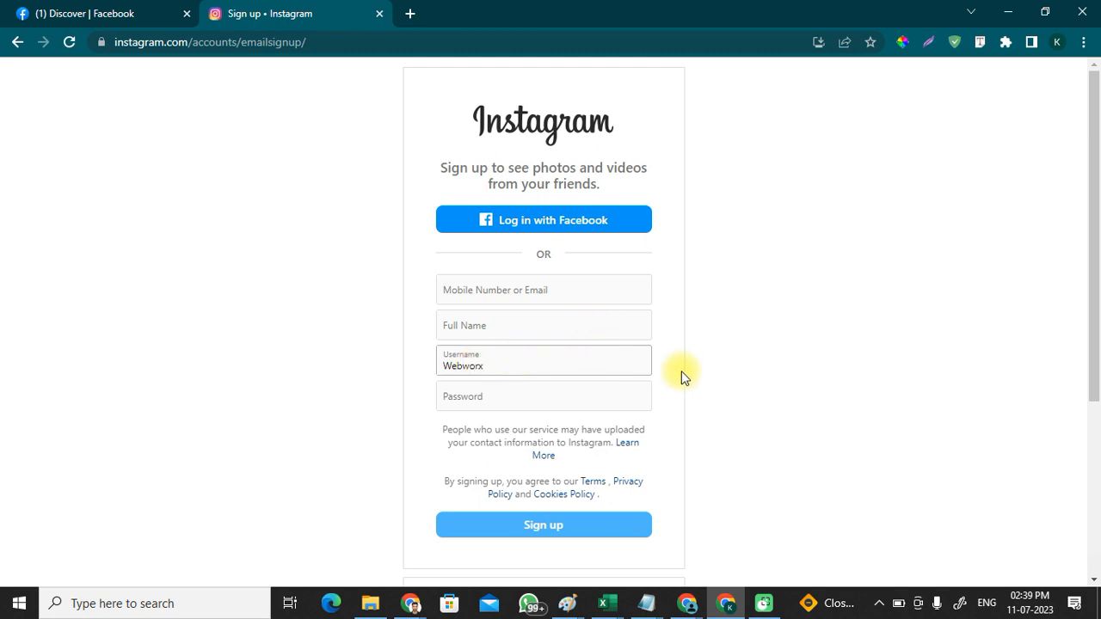
pyautogui.click(662, 379)
pyautogui.click(125, 9)
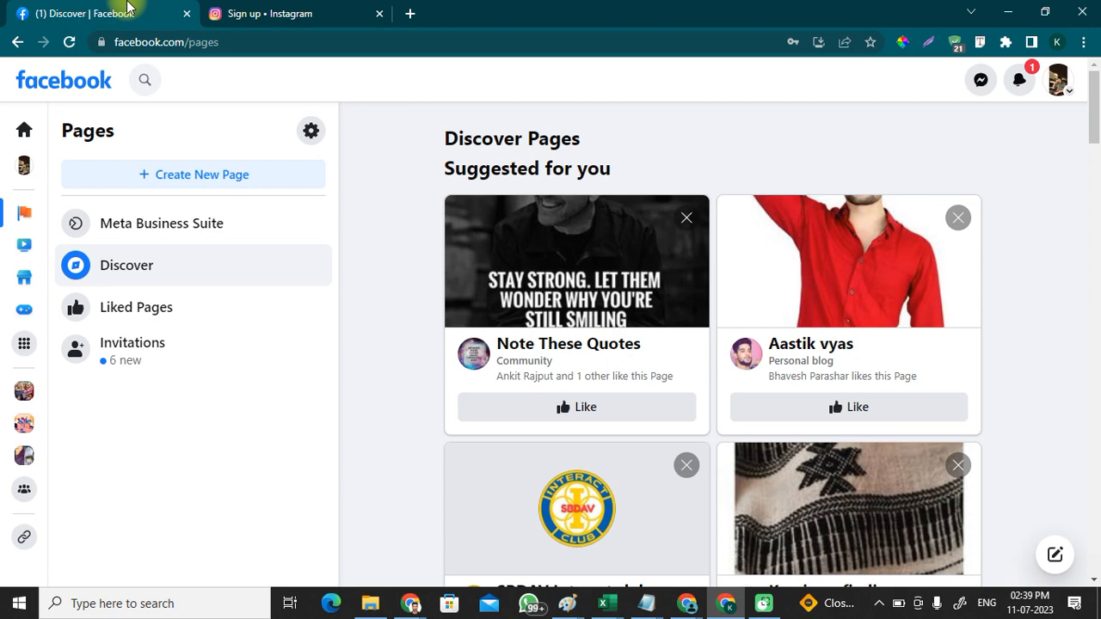
pyautogui.click(269, 12)
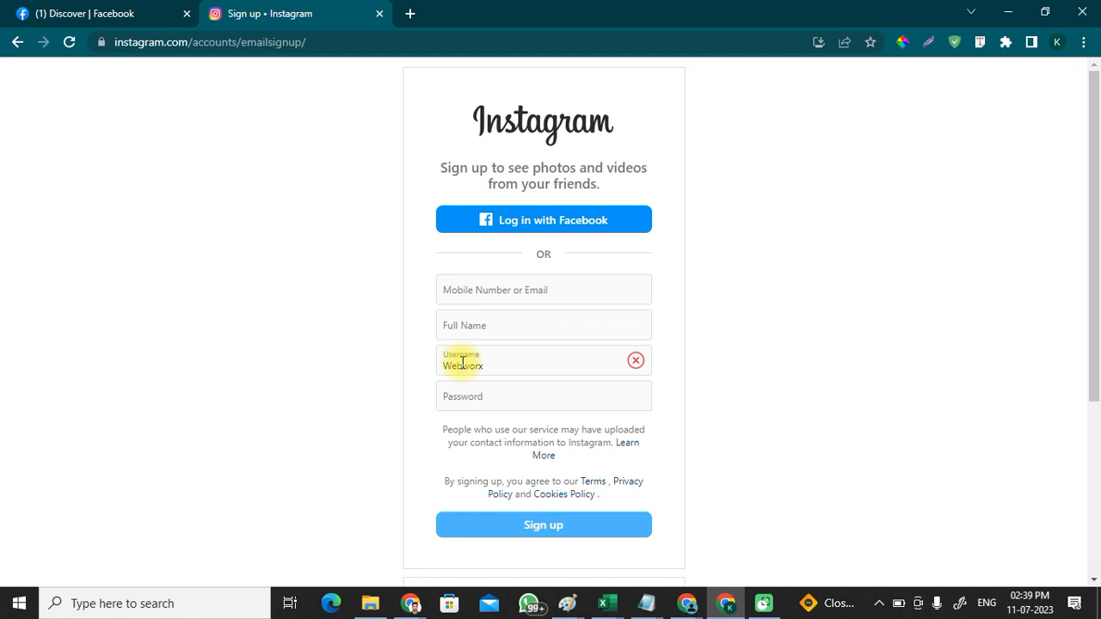
pyautogui.click(488, 365)
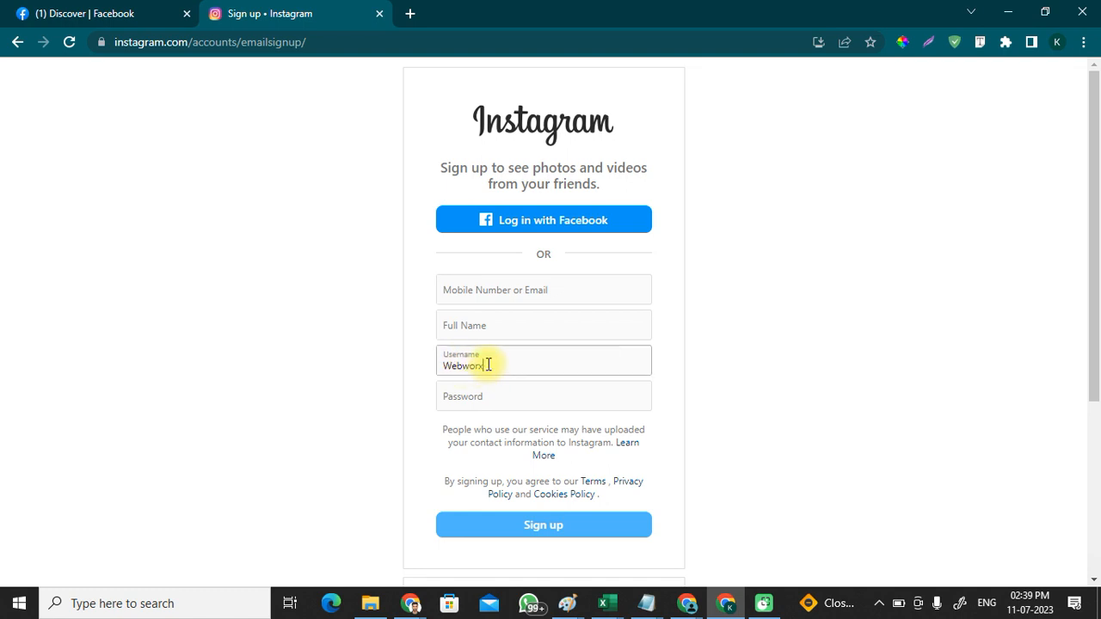
pyautogui.write('xxx')
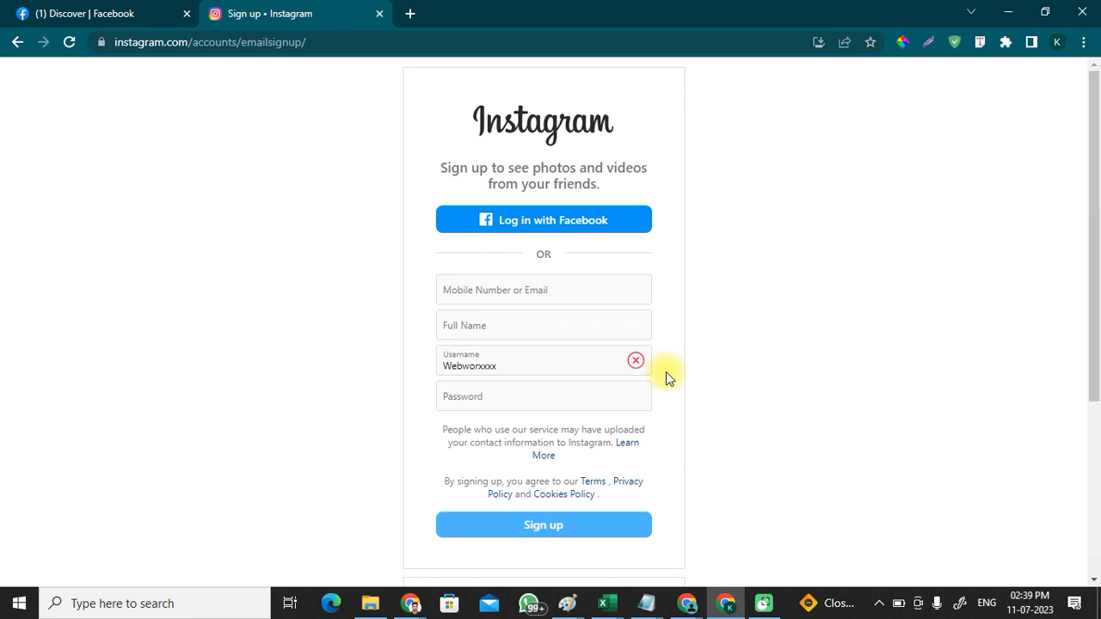
pyautogui.click(459, 365)
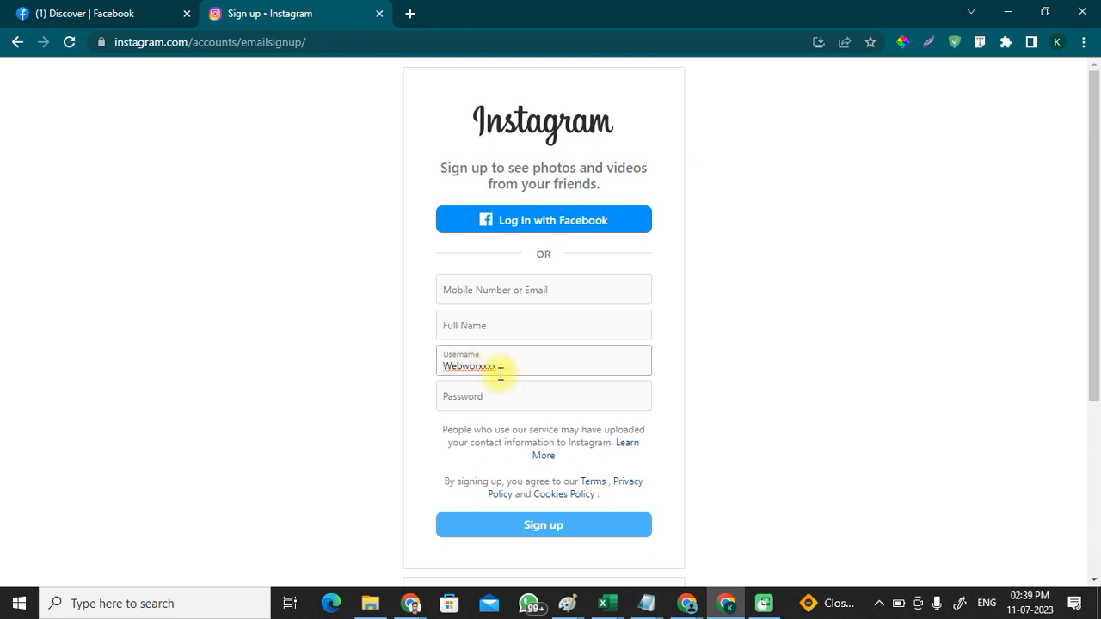
pyautogui.write('_')
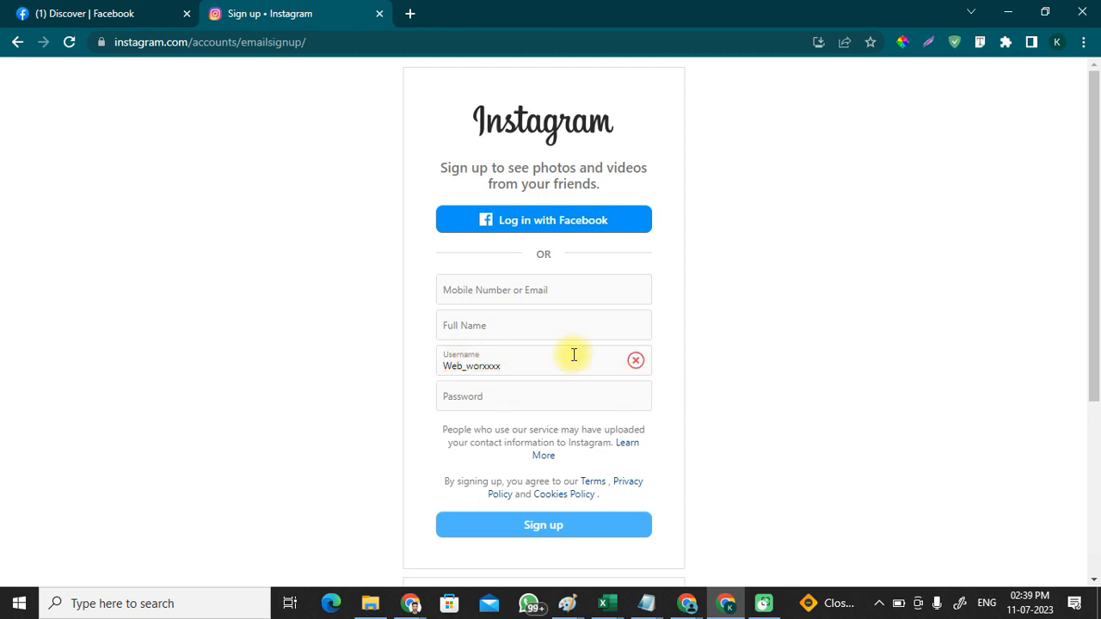
pyautogui.click(505, 367)
pyautogui.write('09')
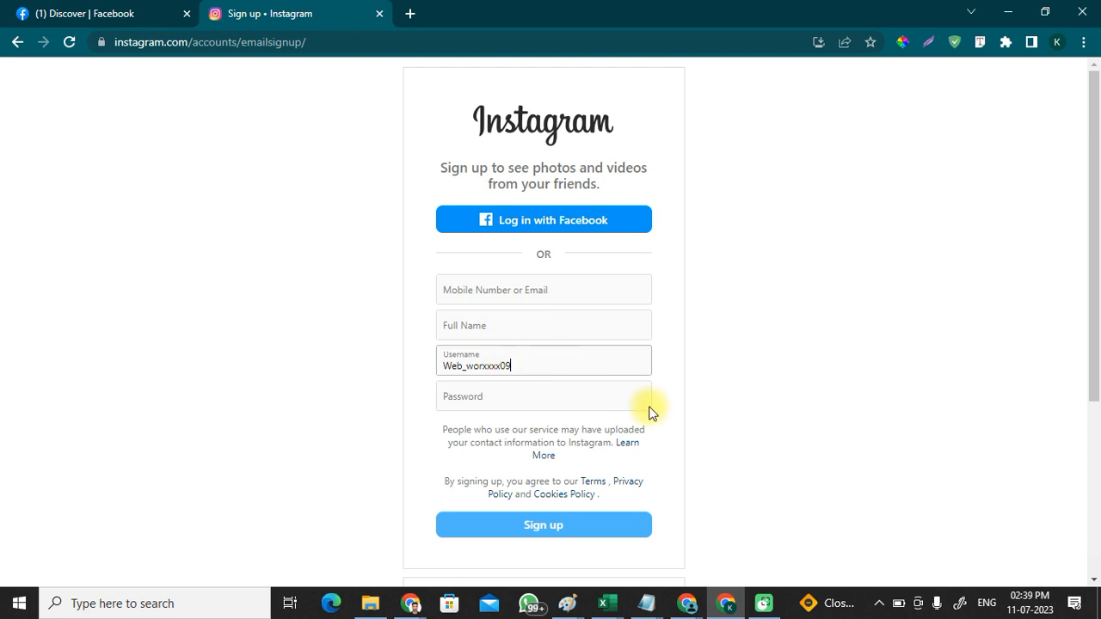
pyautogui.moveTo(533, 364); pyautogui.dragTo(428, 357)
pyautogui.hotkey('ctrl', 'z')
pyautogui.hotkey('ctrl', 'a')
pyautogui.press('BackSpace')
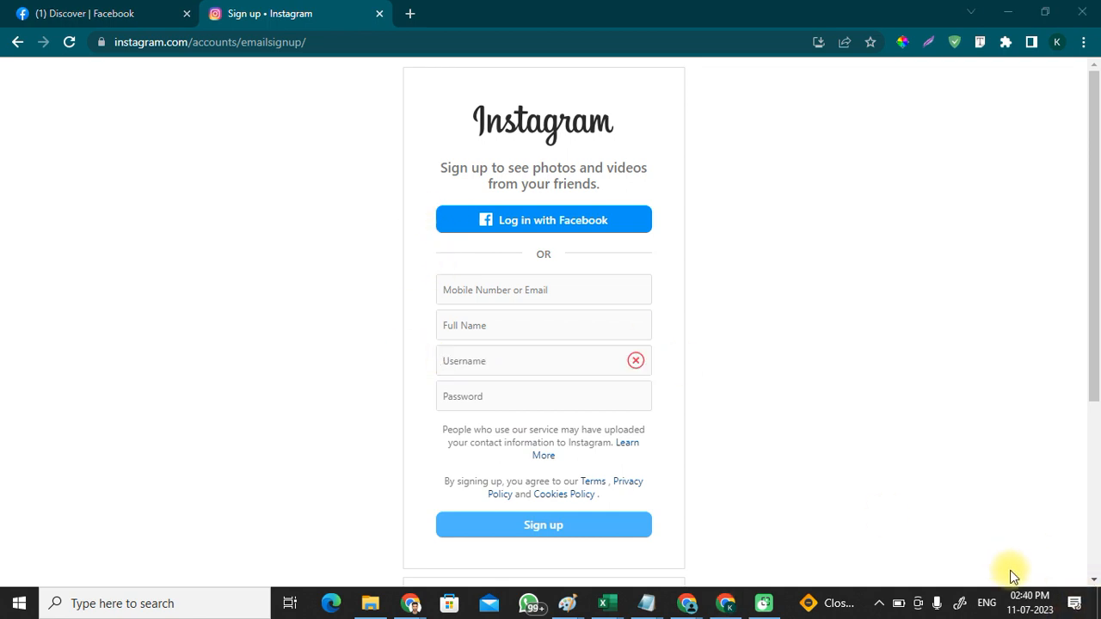
# Step: Load rangrejtheorigin.com in a new tab, then start Facebook's Create a Page form
pyautogui.click(97, 11)
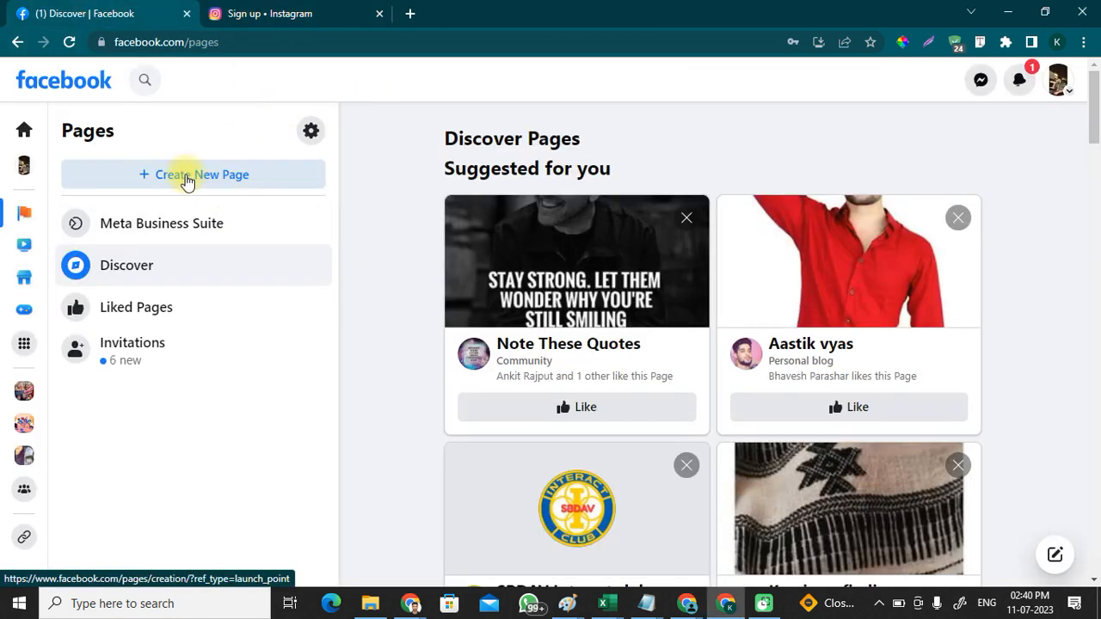
pyautogui.click(407, 15)
pyautogui.write('ran')
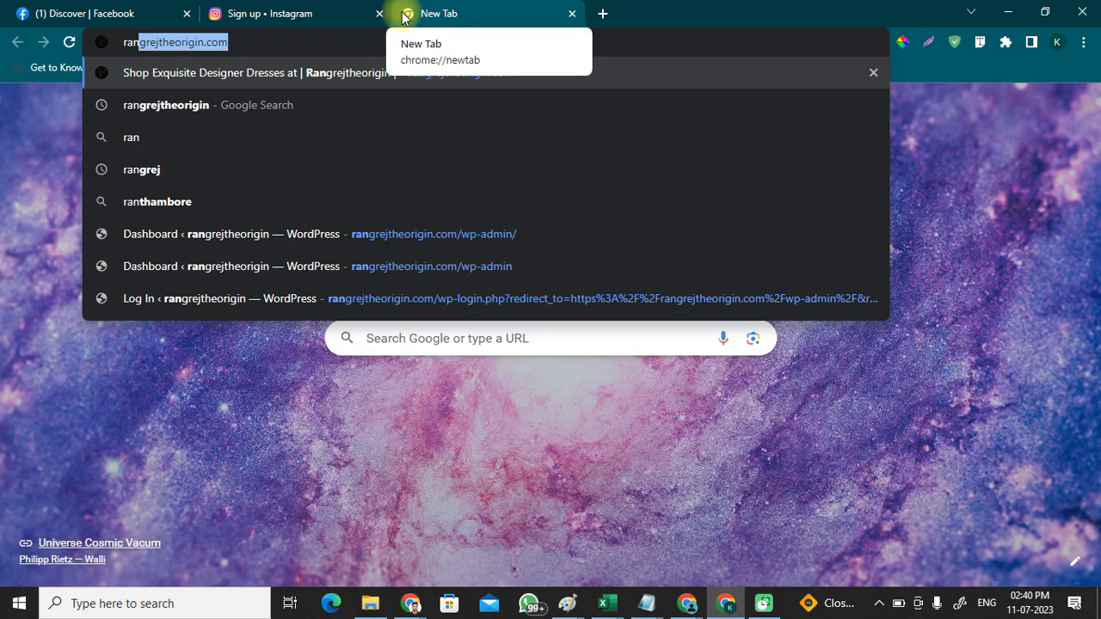
pyautogui.press('Return')
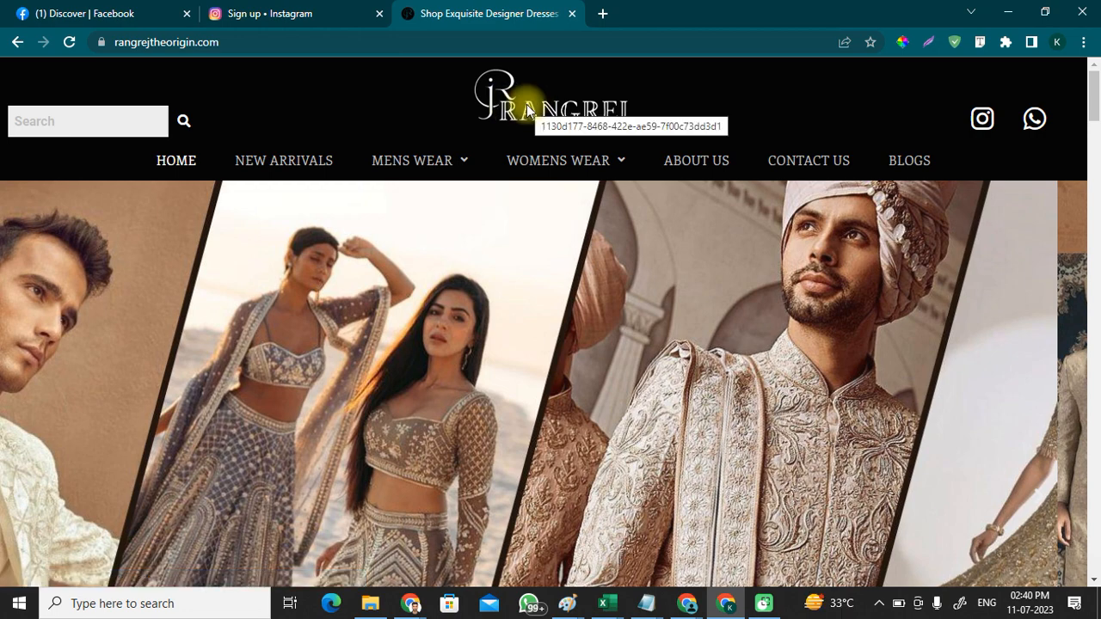
pyautogui.click(108, 10)
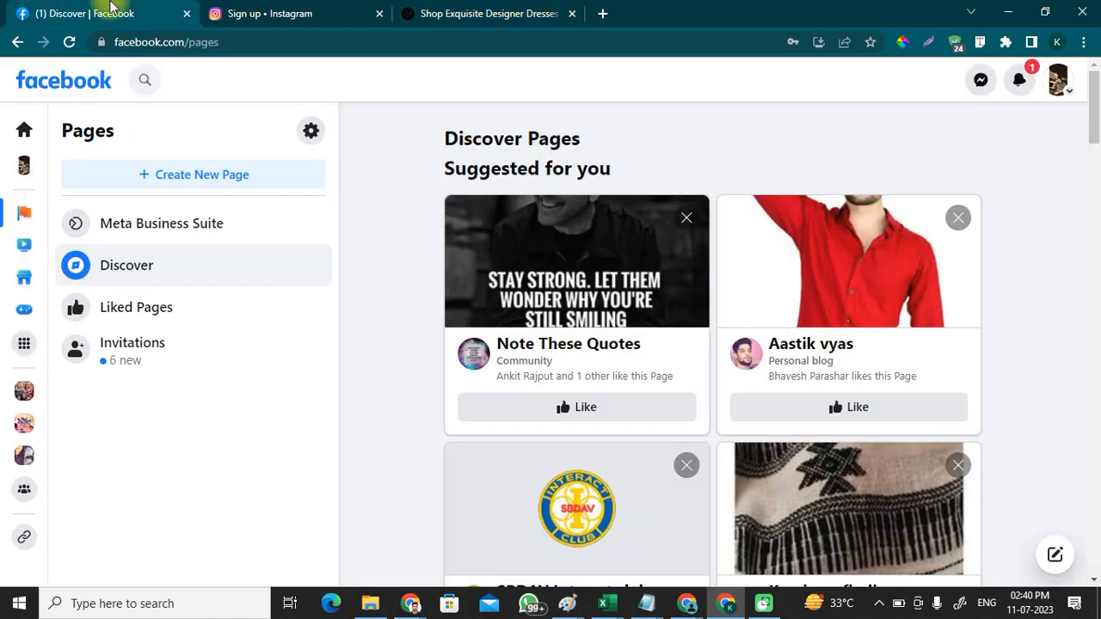
pyautogui.click(141, 177)
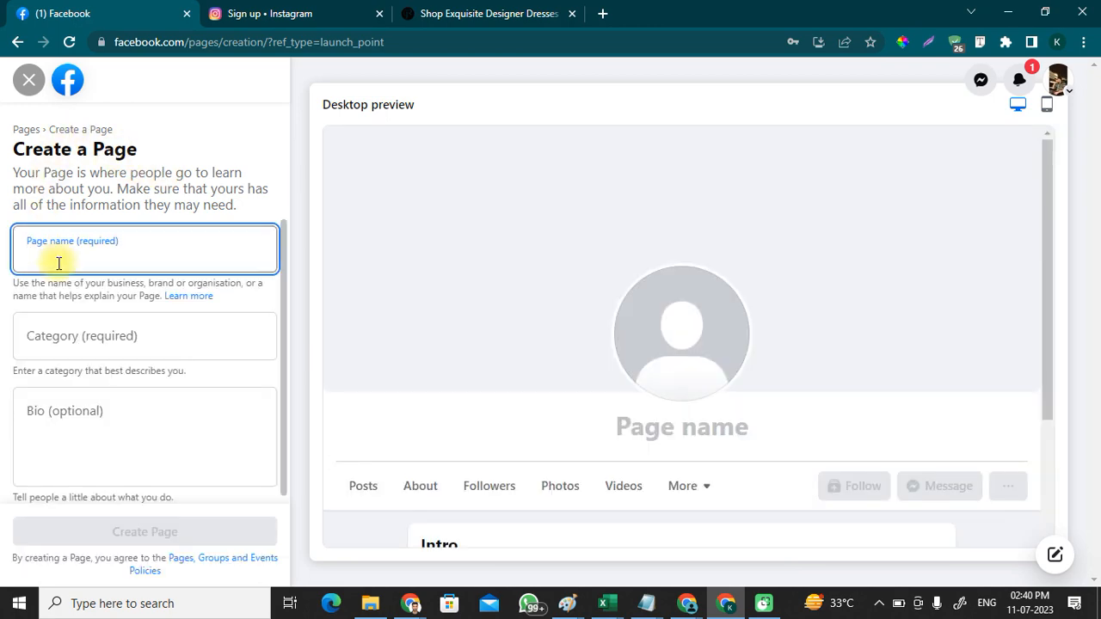
# Step: Enter 'Rangrej' as the Page name and choose Apparel & clothing as its category
pyautogui.click(447, 13)
pyautogui.click(69, 12)
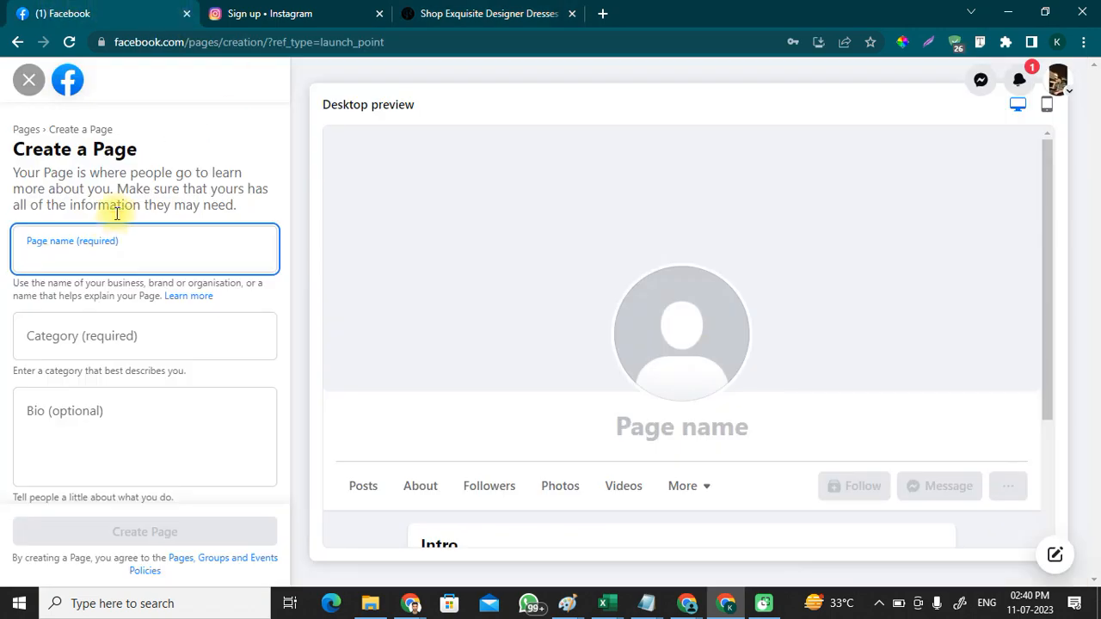
pyautogui.click(96, 248)
pyautogui.write('Ran')
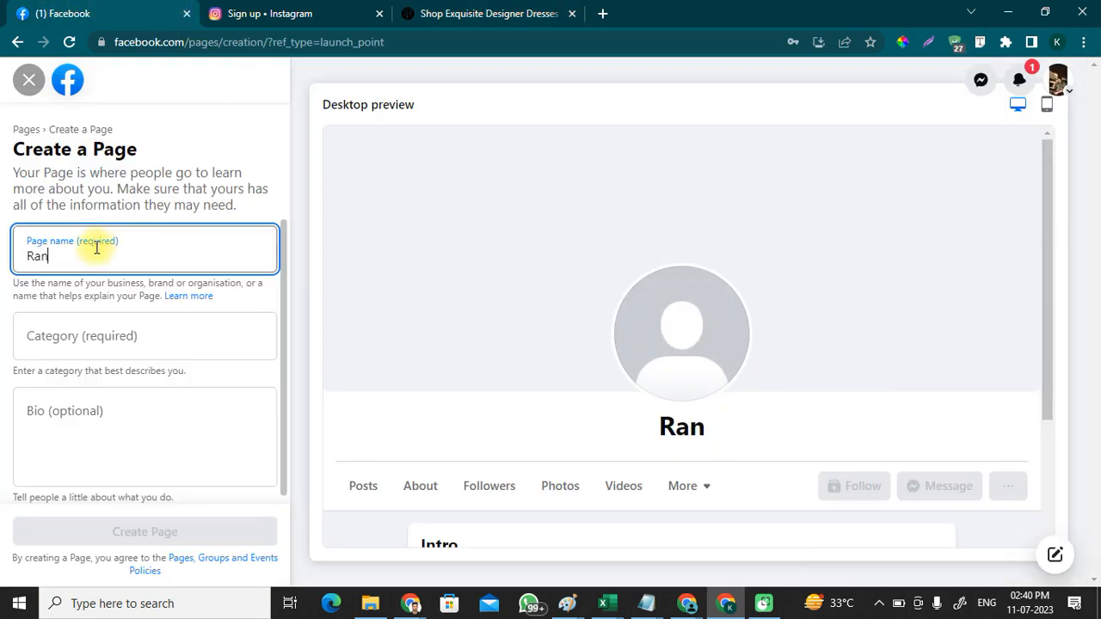
pyautogui.write('grej')
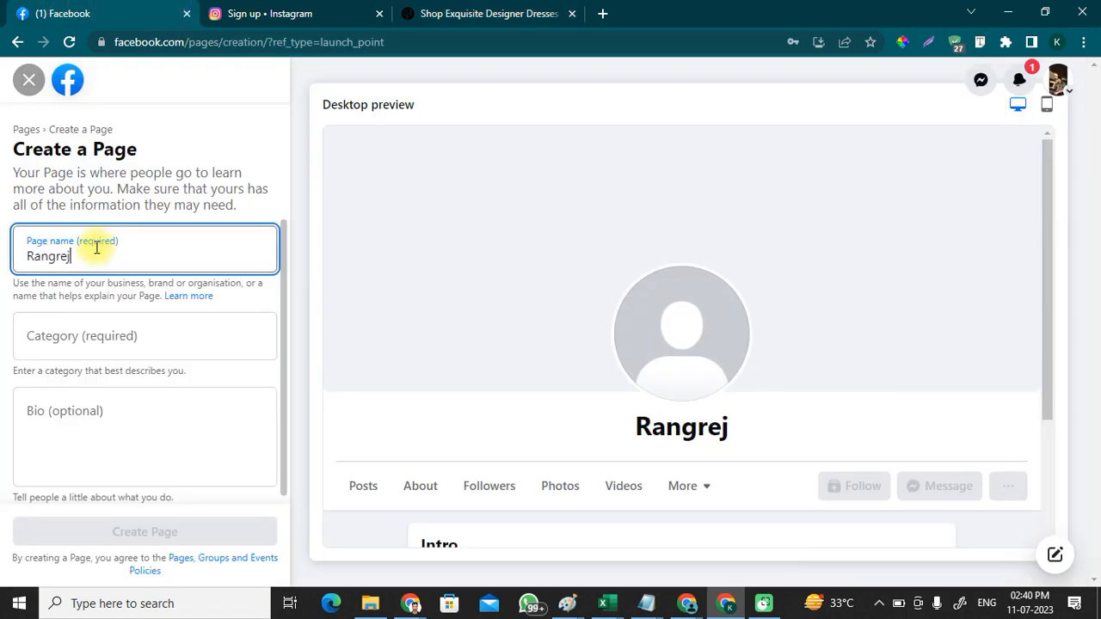
pyautogui.scroll(-1, 688, 302)
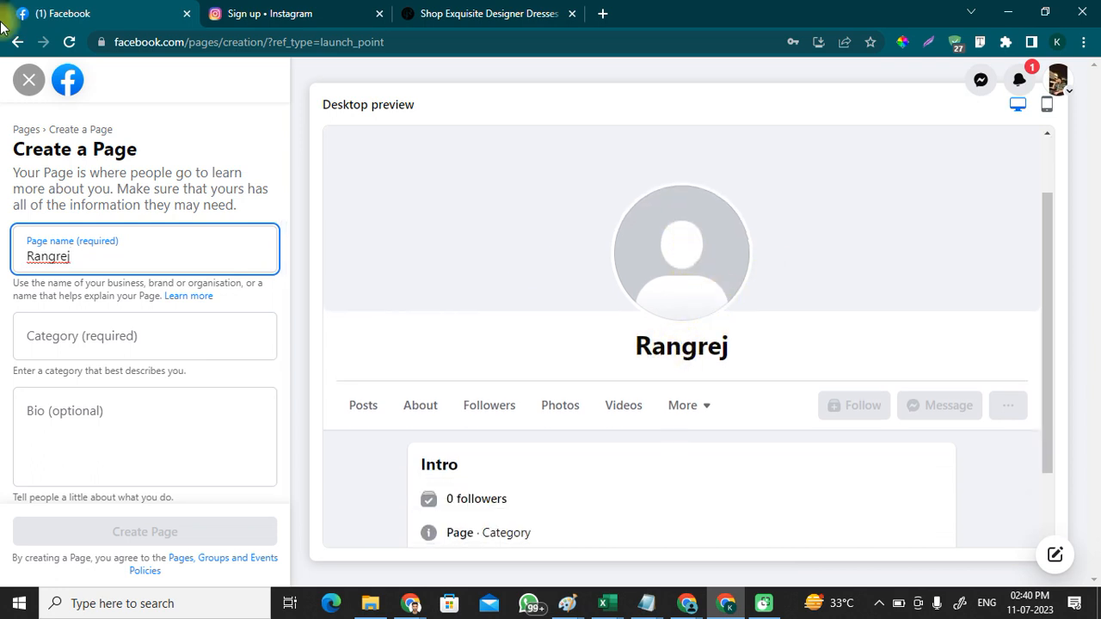
pyautogui.click(118, 334)
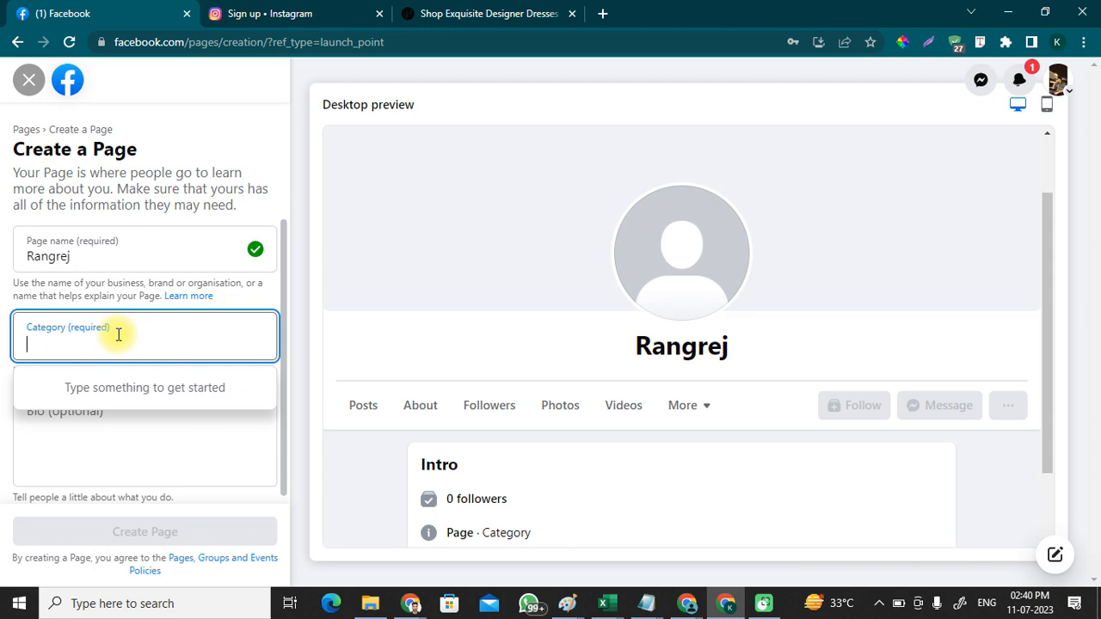
pyautogui.write('Clothiin')
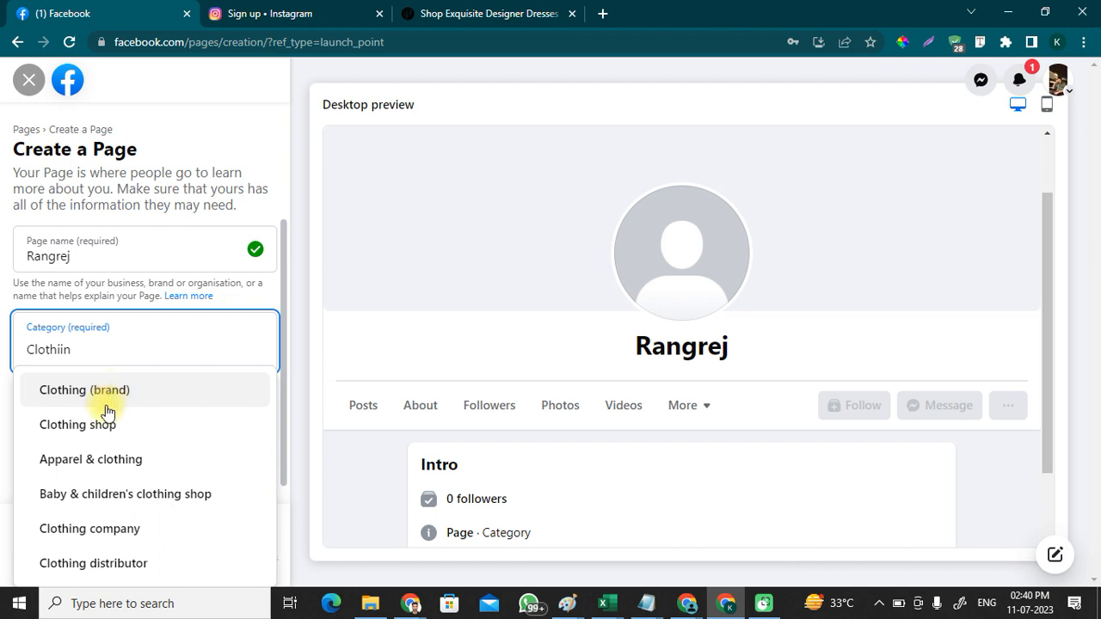
pyautogui.click(98, 465)
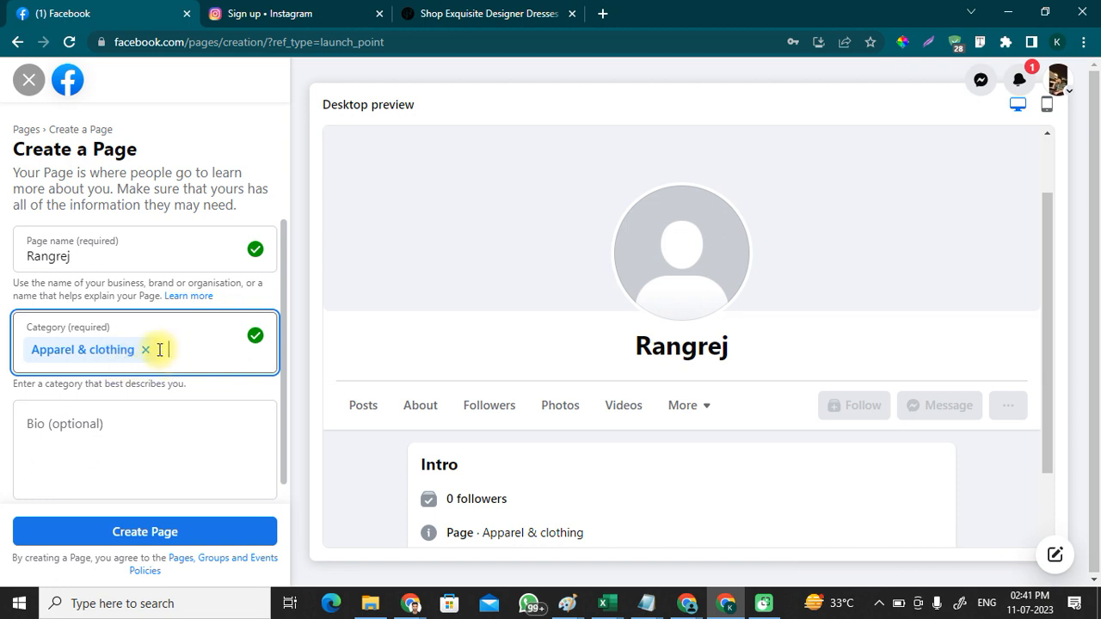
pyautogui.click(63, 466)
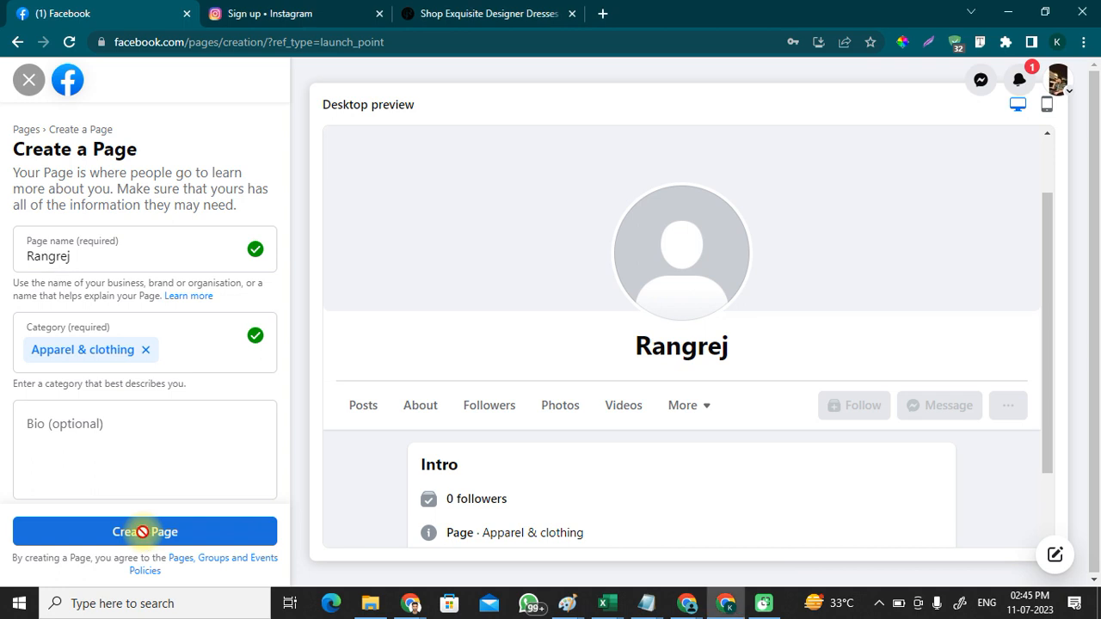
# Step: Create the Rangrej Page and skip through setup steps 2–5 without pictures or WhatsApp
pyautogui.click(144, 533)
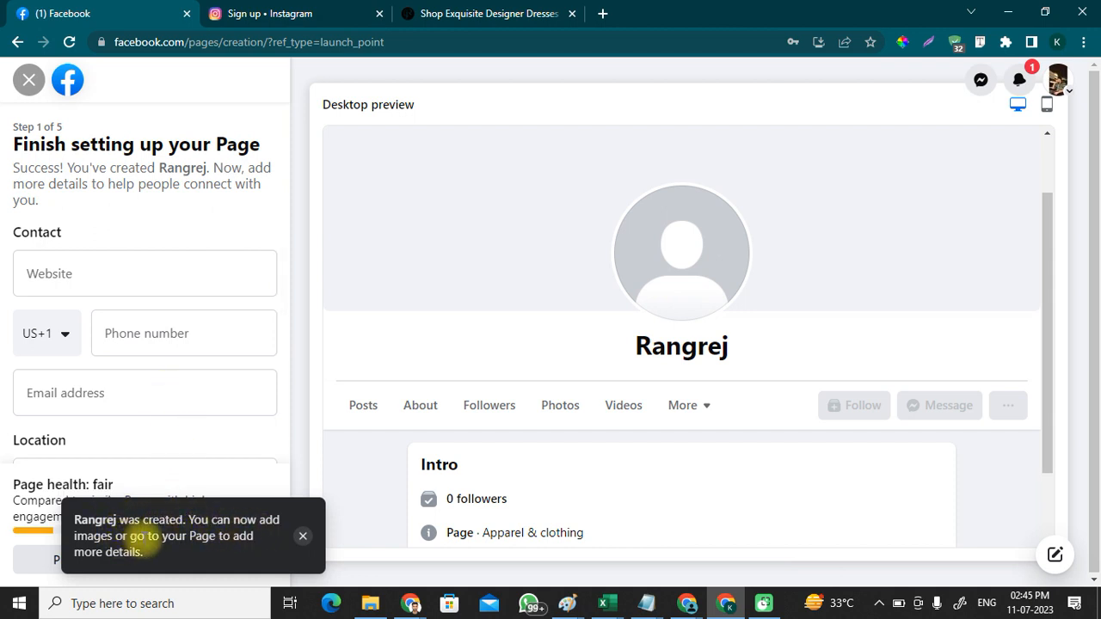
pyautogui.click(307, 539)
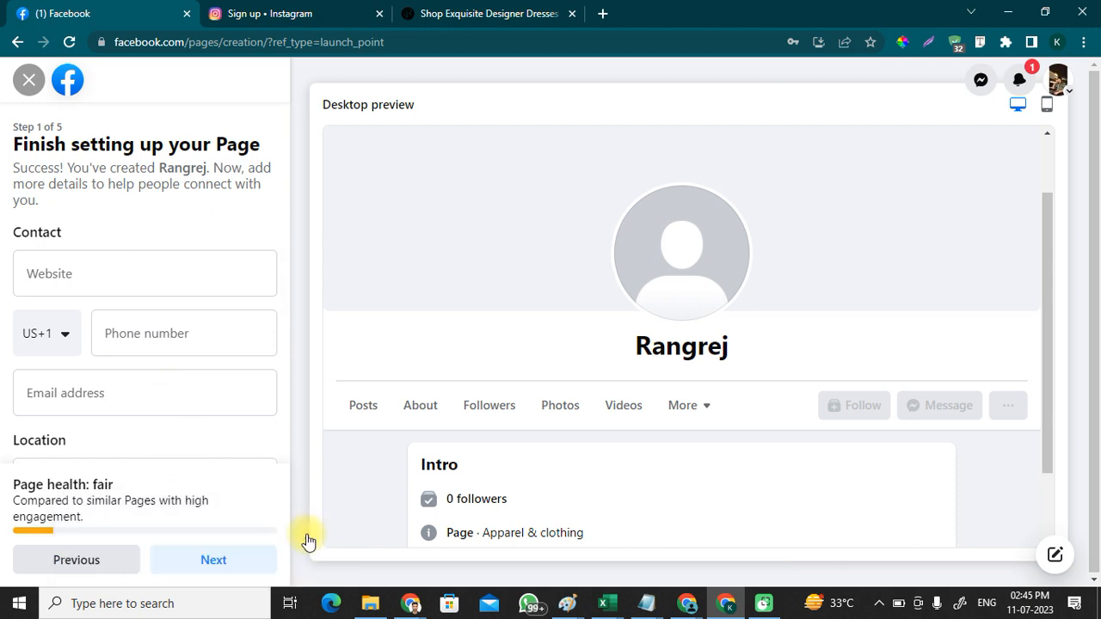
pyautogui.scroll(-5, 108, 297)
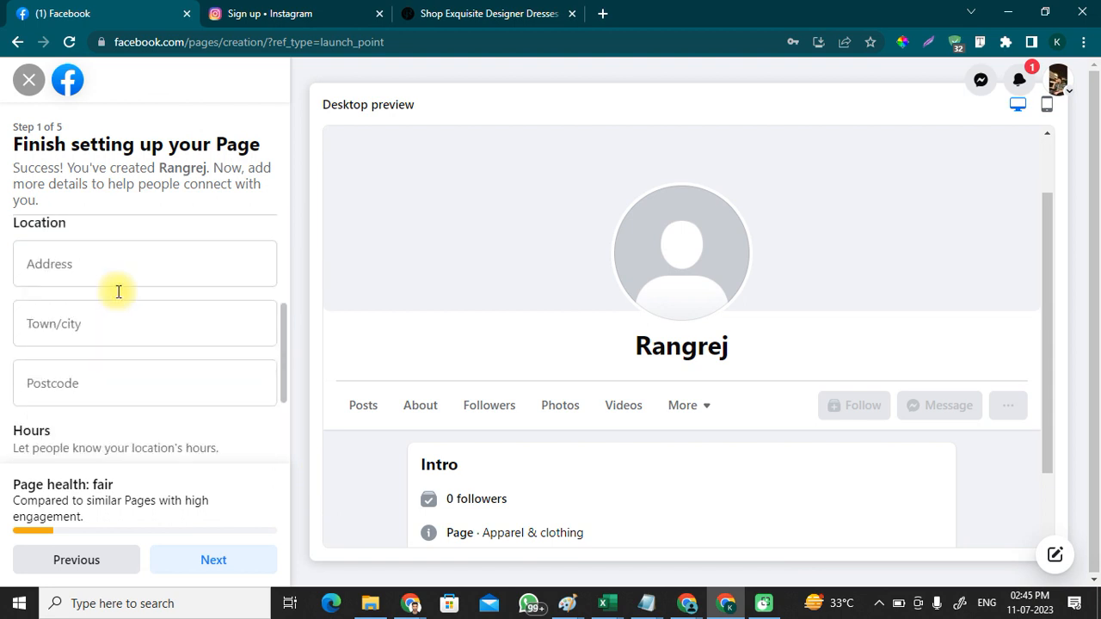
pyautogui.click(242, 567)
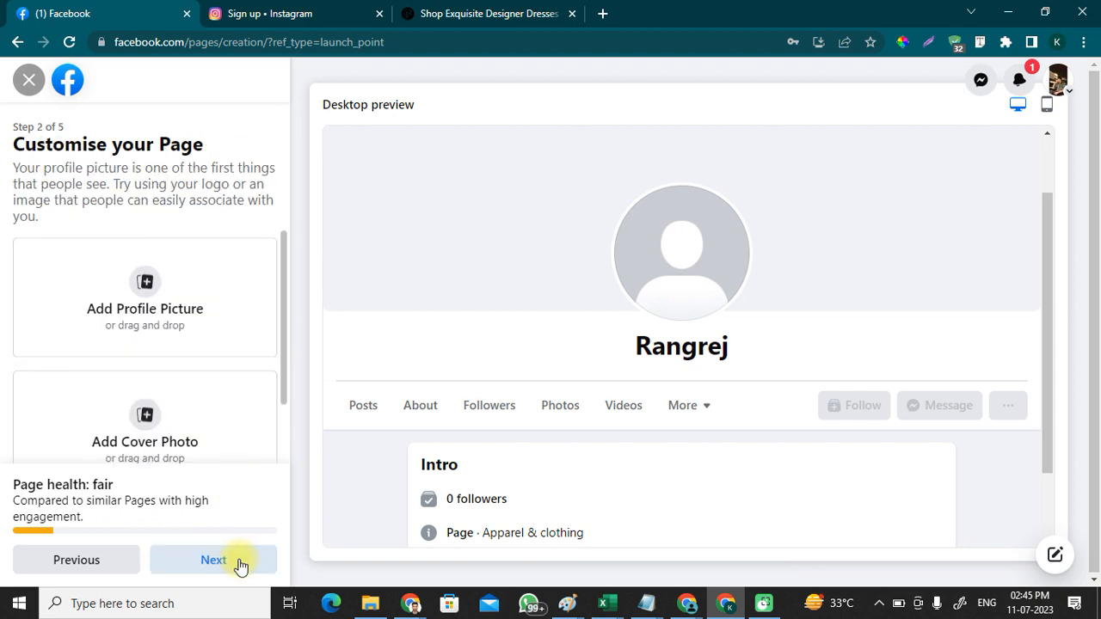
pyautogui.click(241, 564)
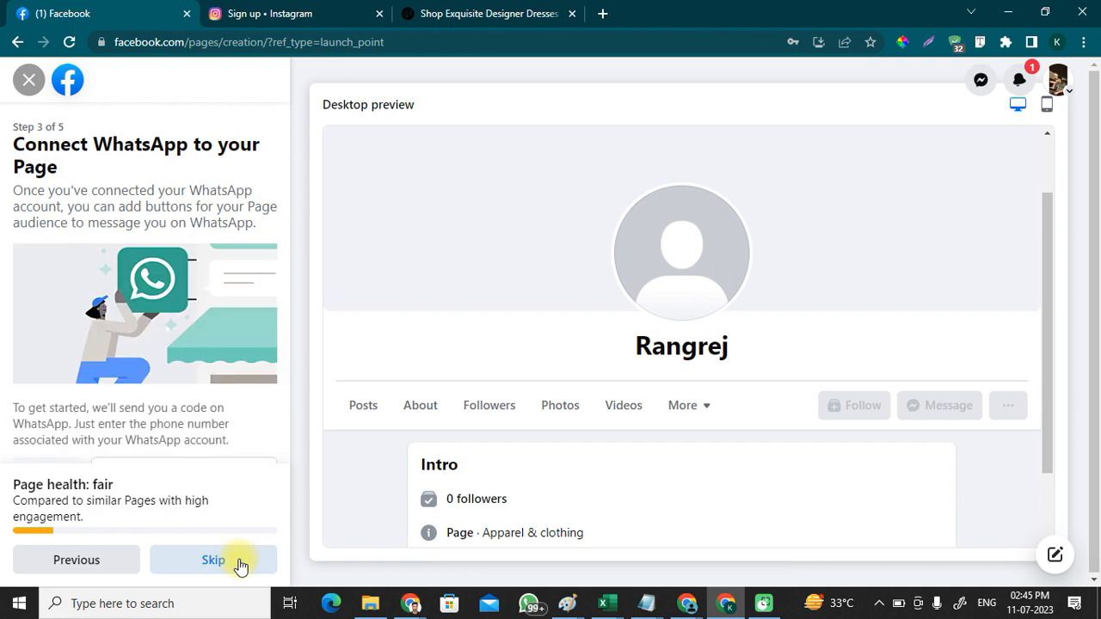
pyautogui.click(241, 563)
pyautogui.click(241, 566)
pyautogui.click(238, 560)
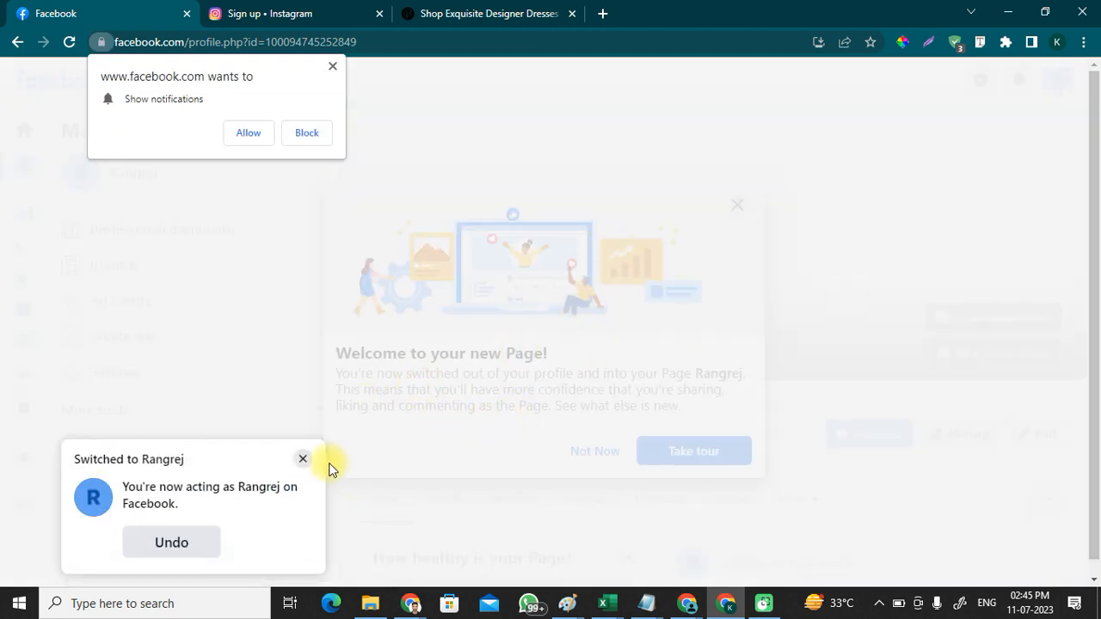
# Step: Dismiss the Switched-to-Rangrej notice, allow notifications, and decline the welcome tour
pyautogui.click(303, 461)
pyautogui.click(249, 133)
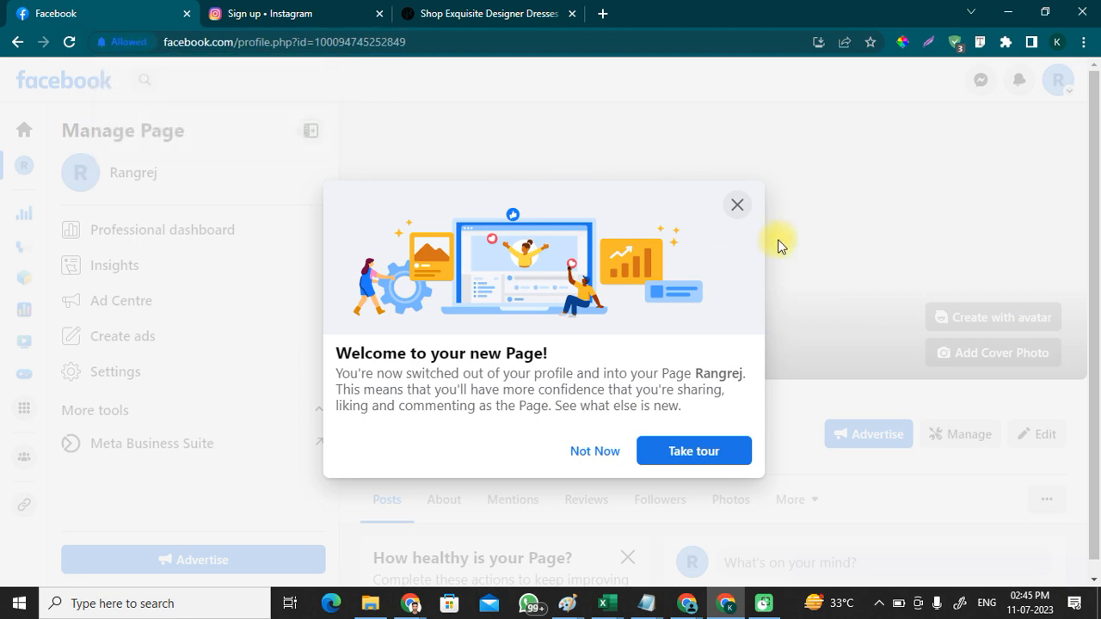
pyautogui.click(739, 207)
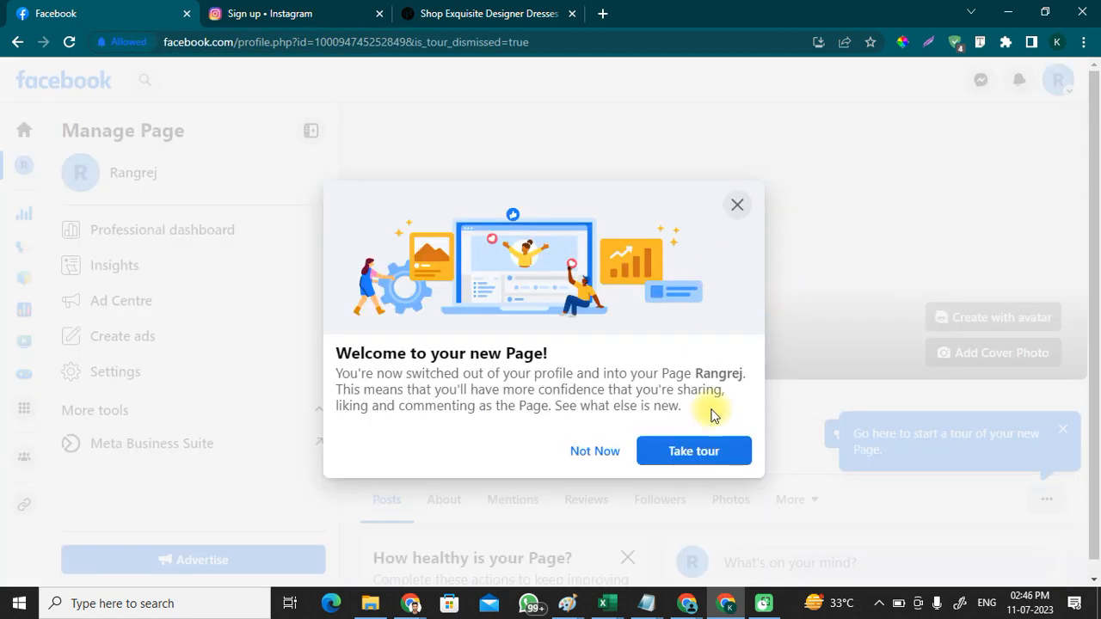
pyautogui.click(603, 451)
pyautogui.scroll(-5, 657, 357)
pyautogui.scroll(5, 662, 354)
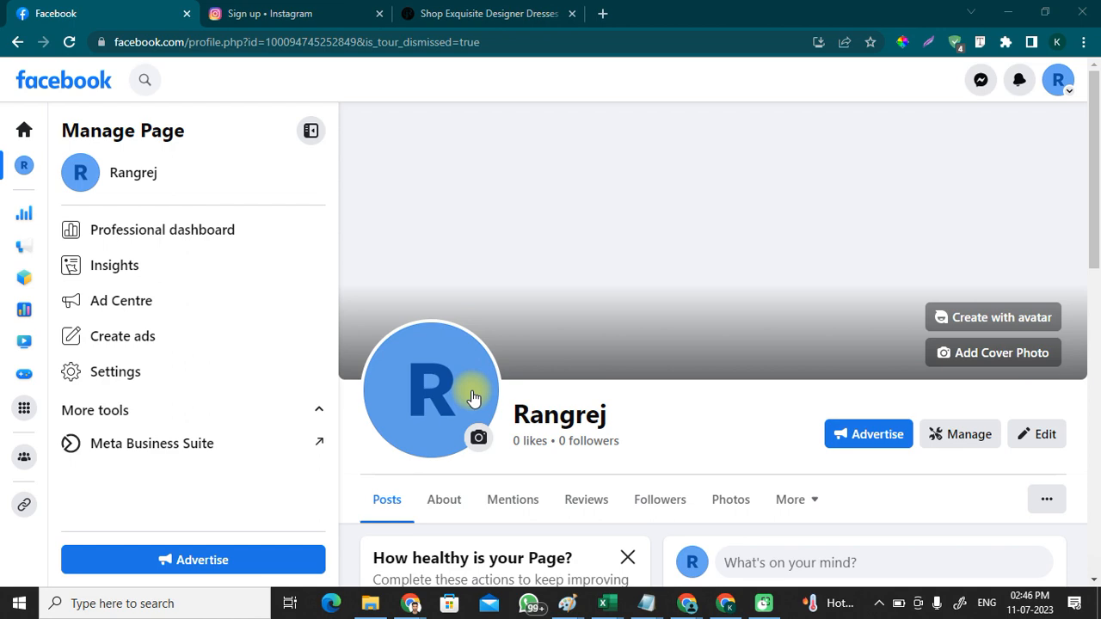
# Step: Open the Rangrej website's logo image on its own in a new tab
pyautogui.click(445, 16)
pyautogui.moveTo(522, 134); pyautogui.dragTo(627, 10)
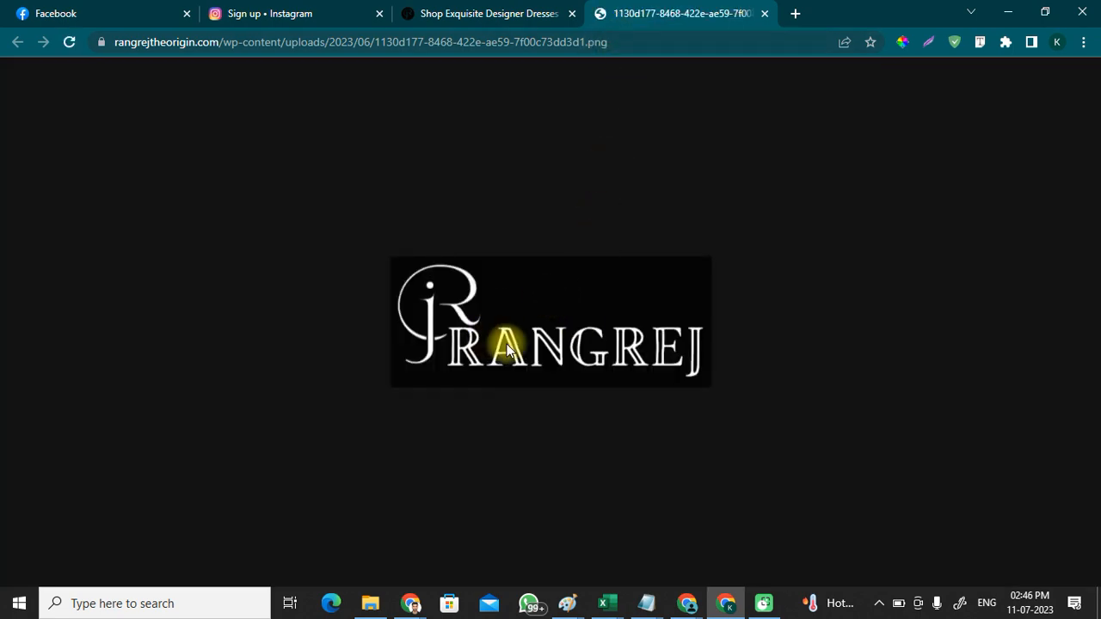
pyautogui.click(476, 9)
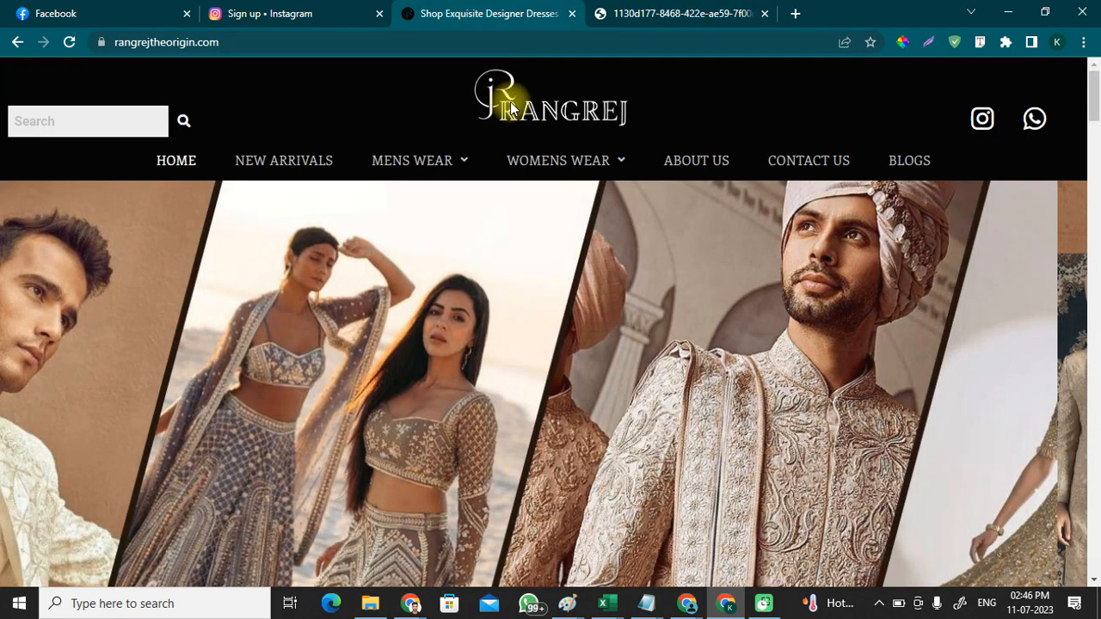
pyautogui.moveTo(515, 94); pyautogui.dragTo(513, 119)
pyautogui.click(676, 6)
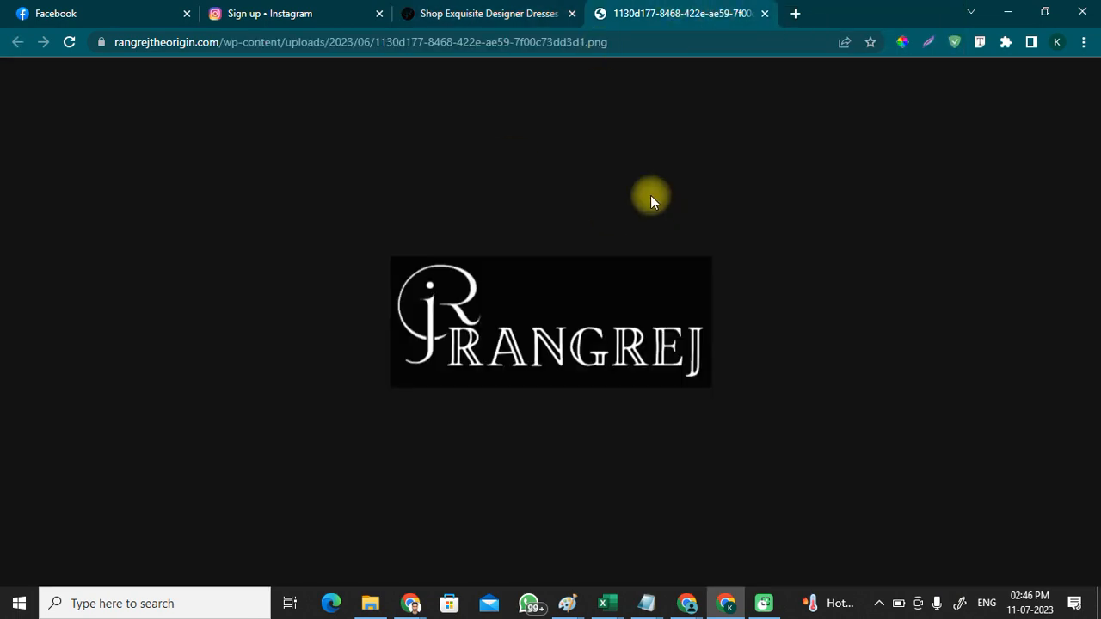
# Step: Save the logo to Downloads as 'rangrej logo.png' and return to the Facebook Page
pyautogui.rightClick(488, 287)
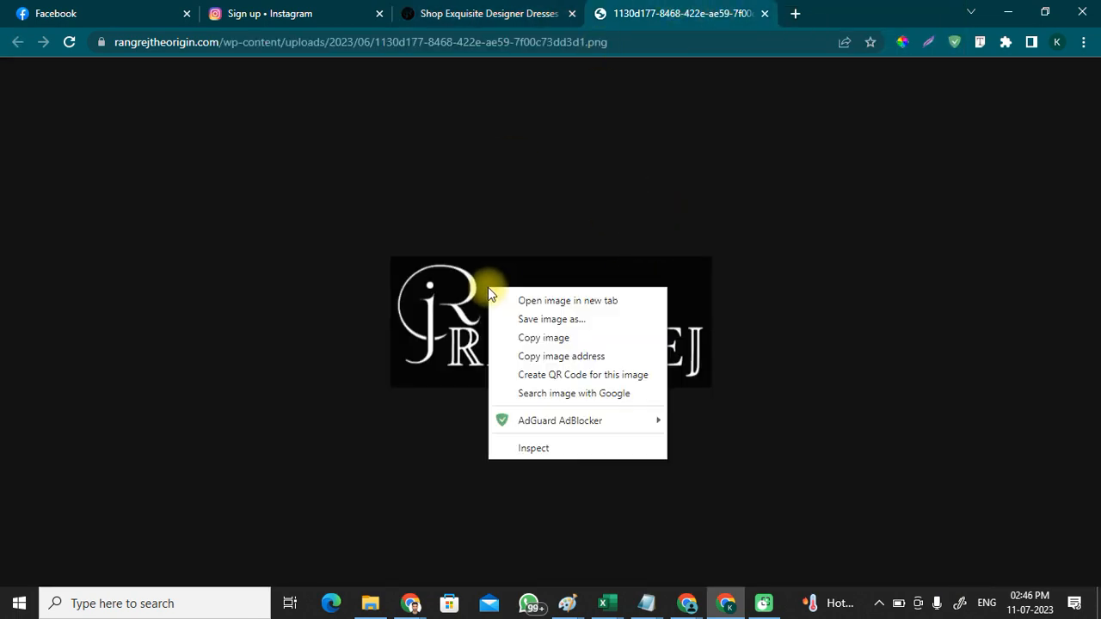
pyautogui.click(552, 335)
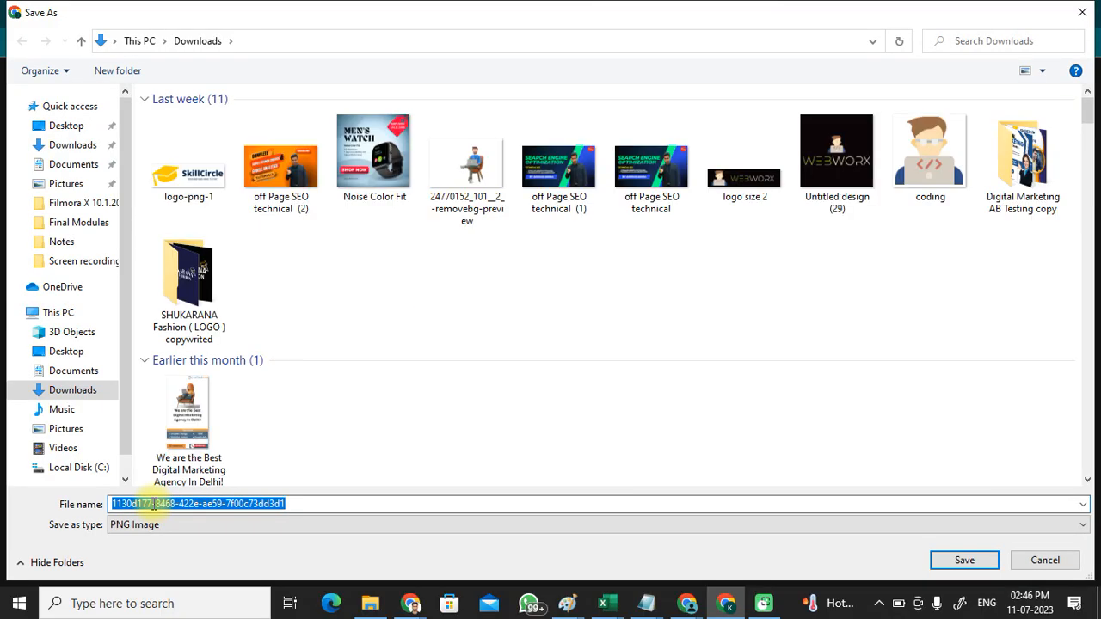
pyautogui.write('ran')
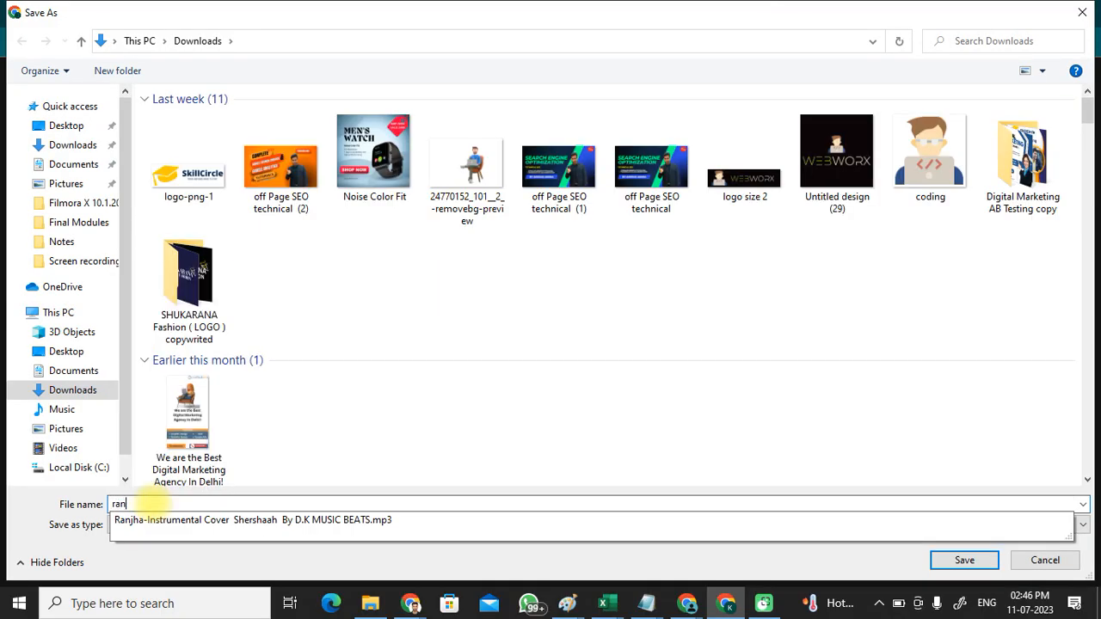
pyautogui.write('jgrej logo')
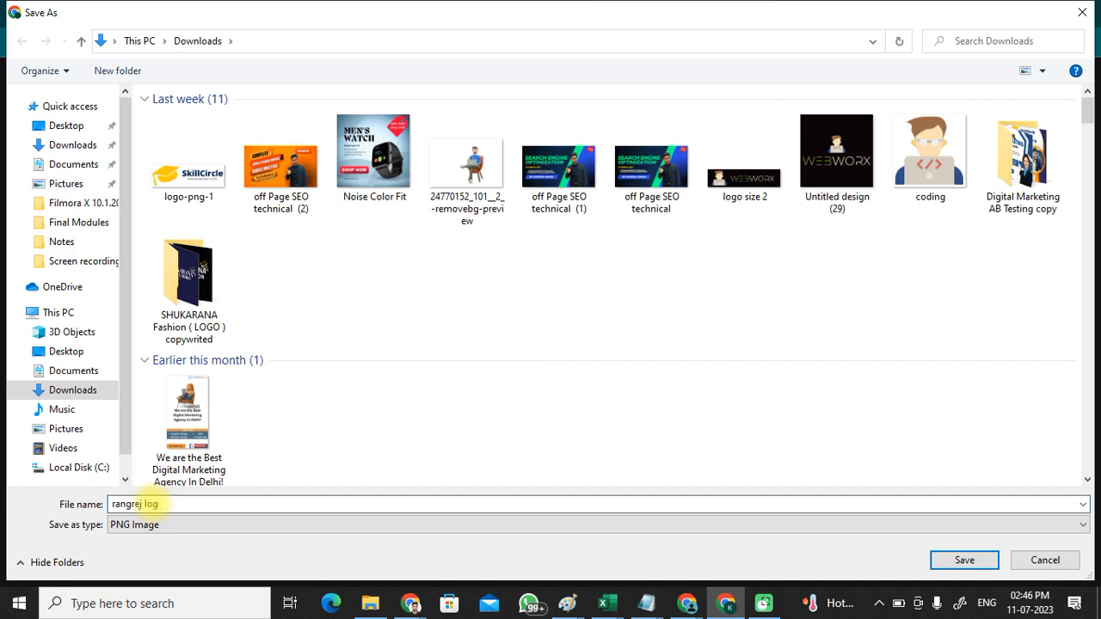
pyautogui.click(67, 144)
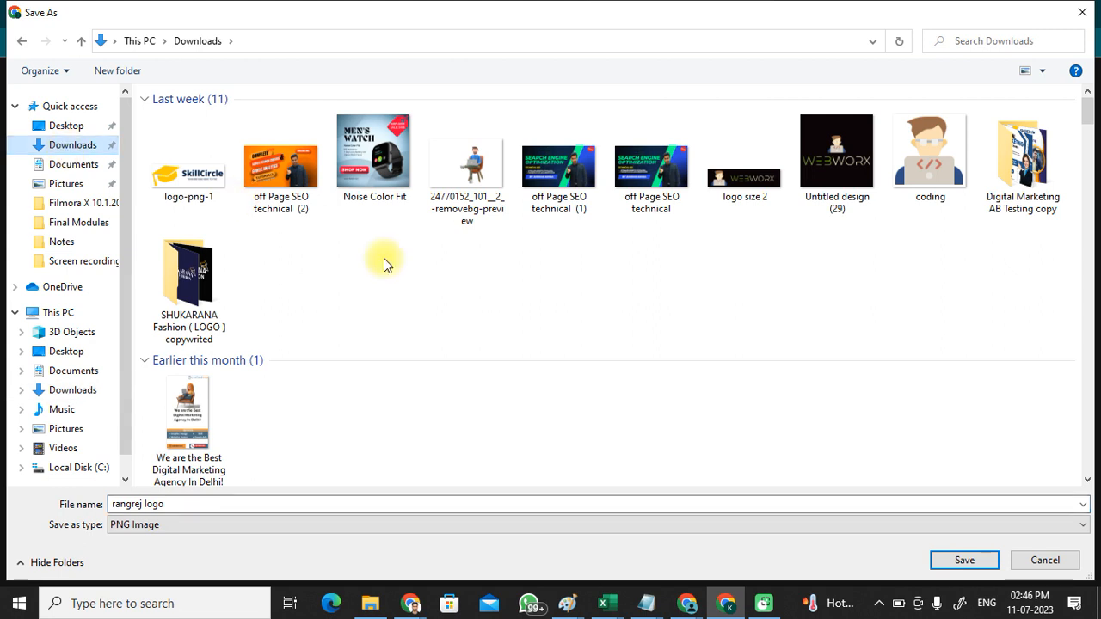
pyautogui.click(967, 559)
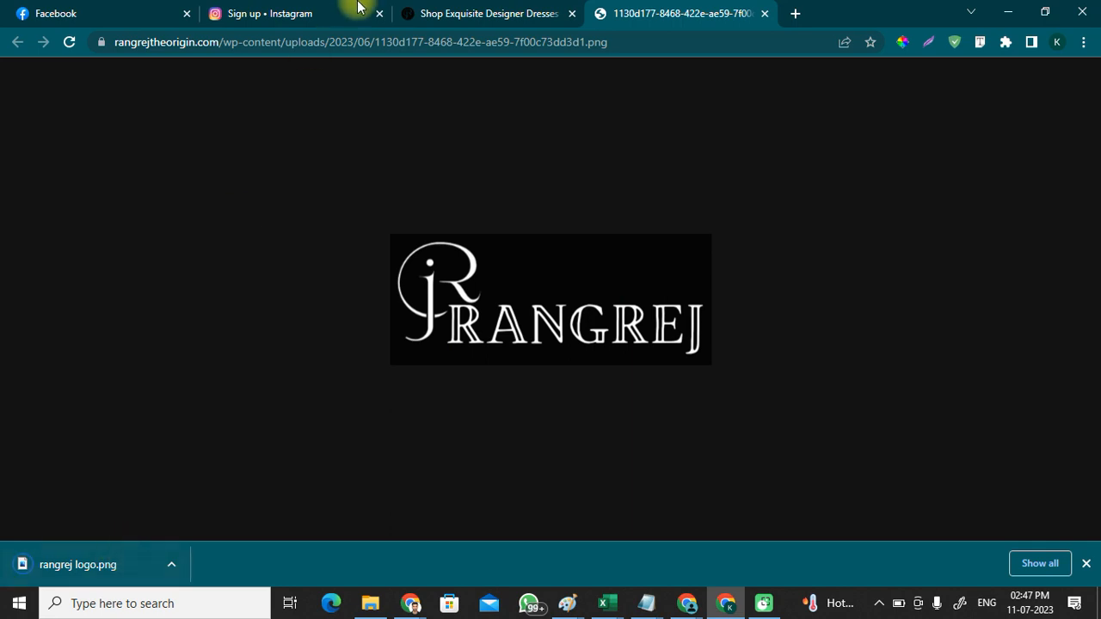
pyautogui.click(469, 11)
pyautogui.click(284, 11)
pyautogui.click(120, 12)
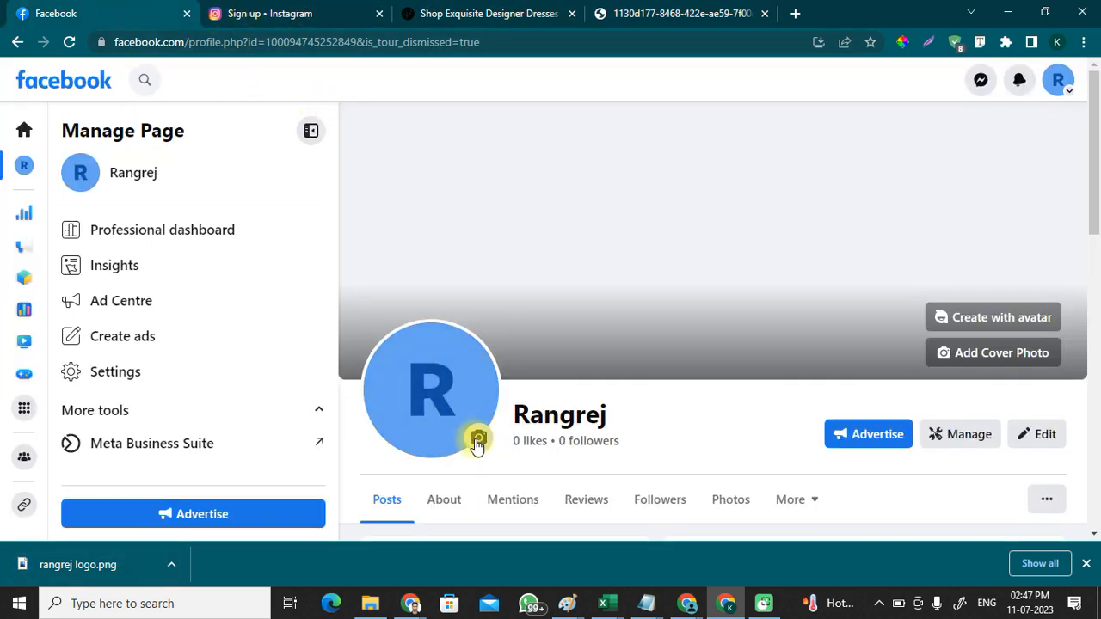
# Step: Upload 'rangrej logo.png' from Downloads as the Page's new profile picture
pyautogui.click(477, 441)
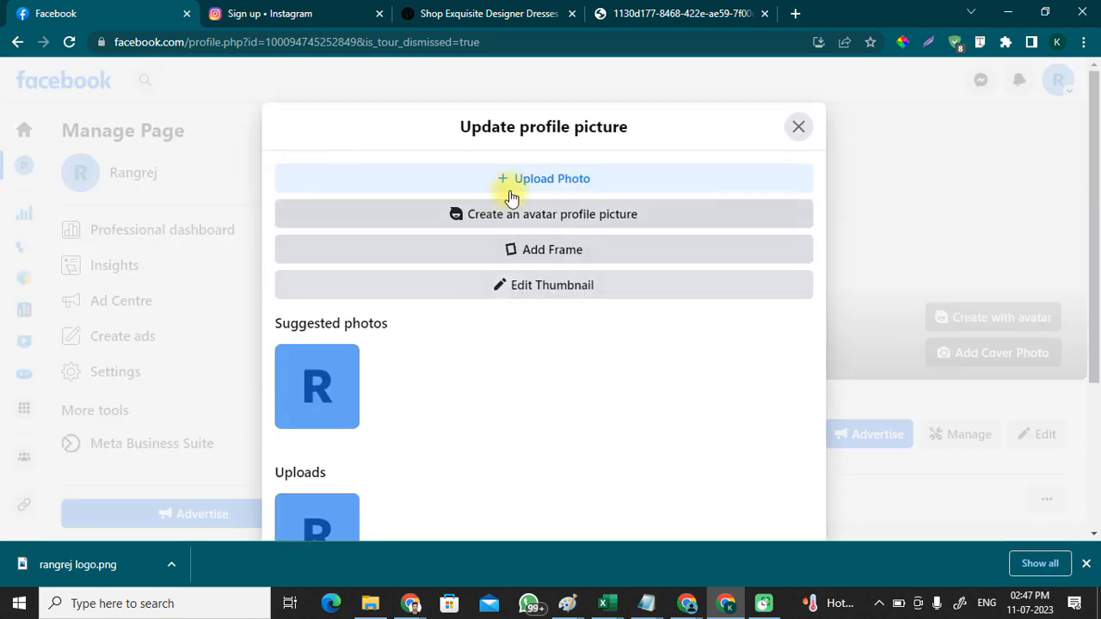
pyautogui.click(523, 179)
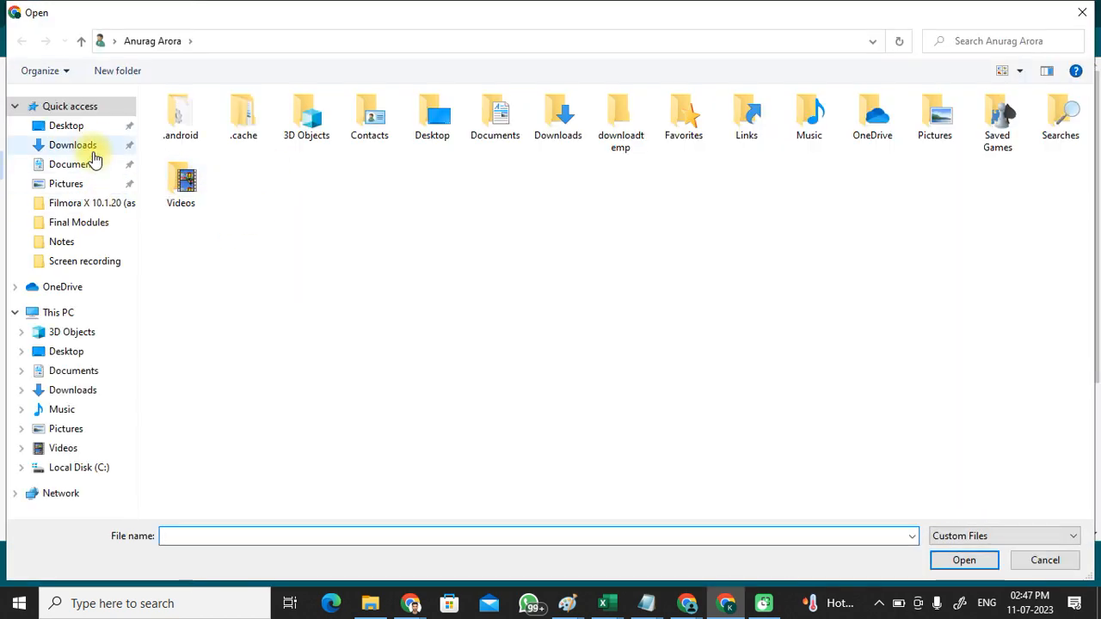
pyautogui.click(86, 146)
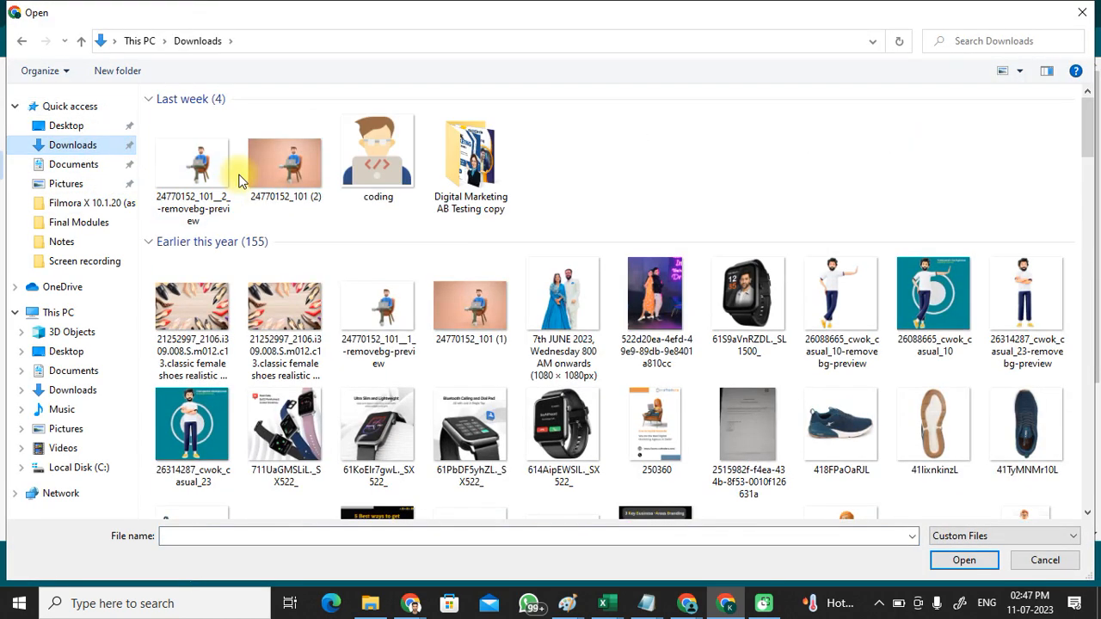
pyautogui.click(202, 161)
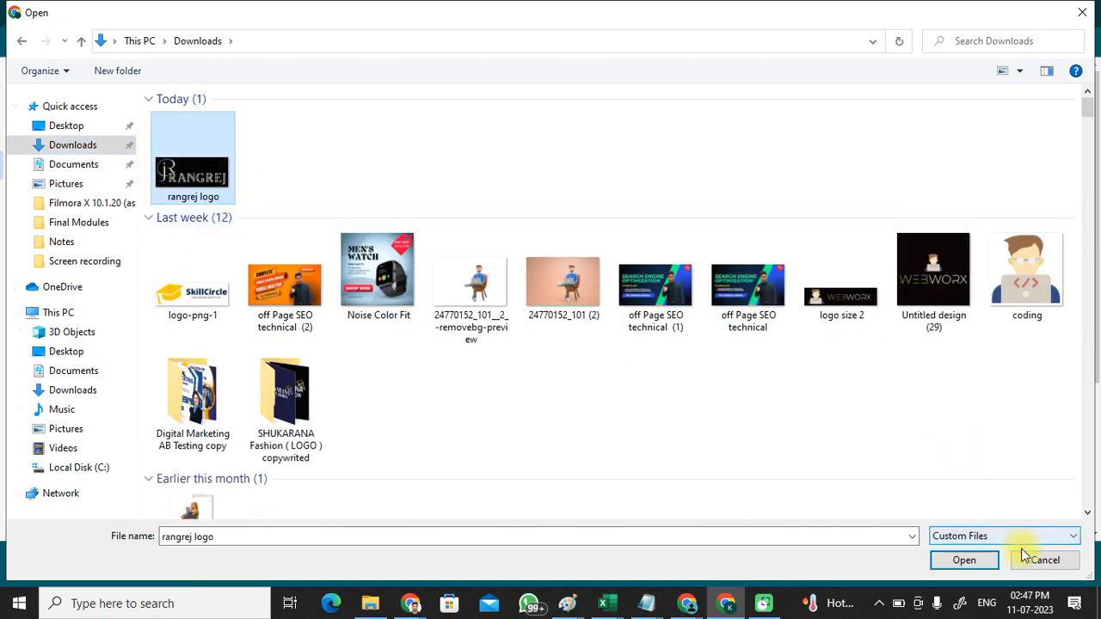
pyautogui.press('Return')
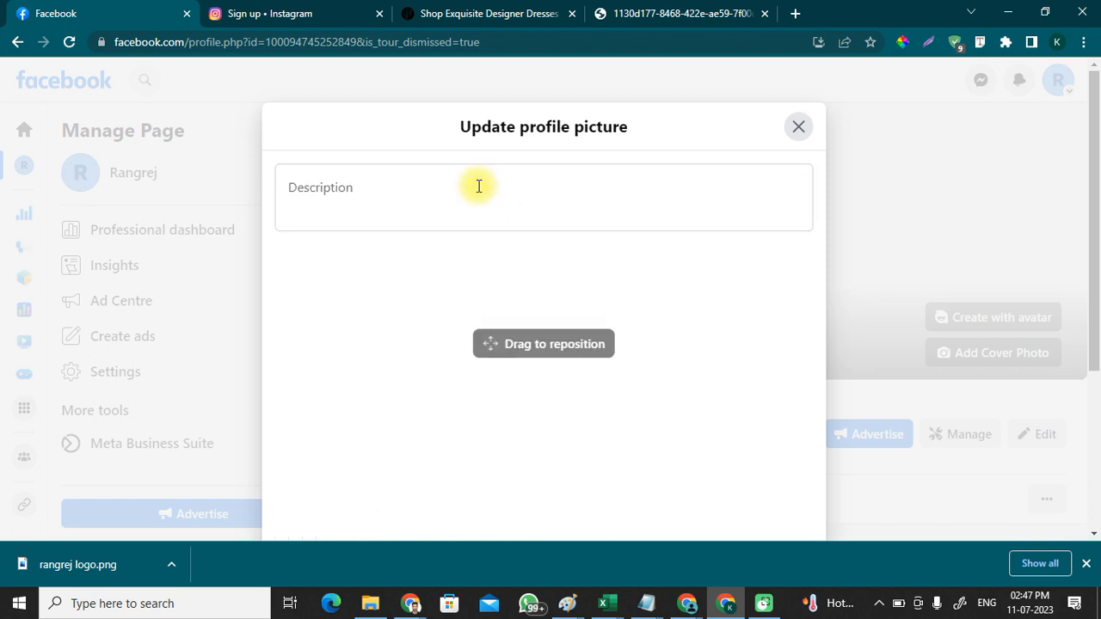
# Step: Reposition the logo so the jR monogram fills the circle, and save it
pyautogui.moveTo(573, 404); pyautogui.dragTo(523, 289)
pyautogui.scroll(-3, 672, 325)
pyautogui.scroll(-1, 659, 345)
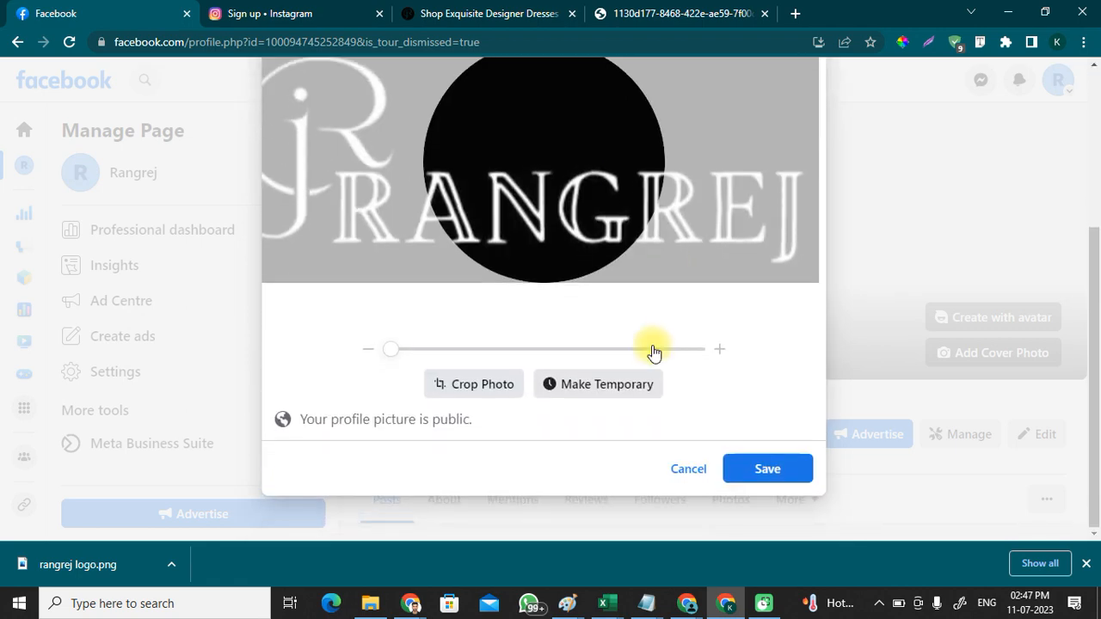
pyautogui.scroll(1, 573, 278)
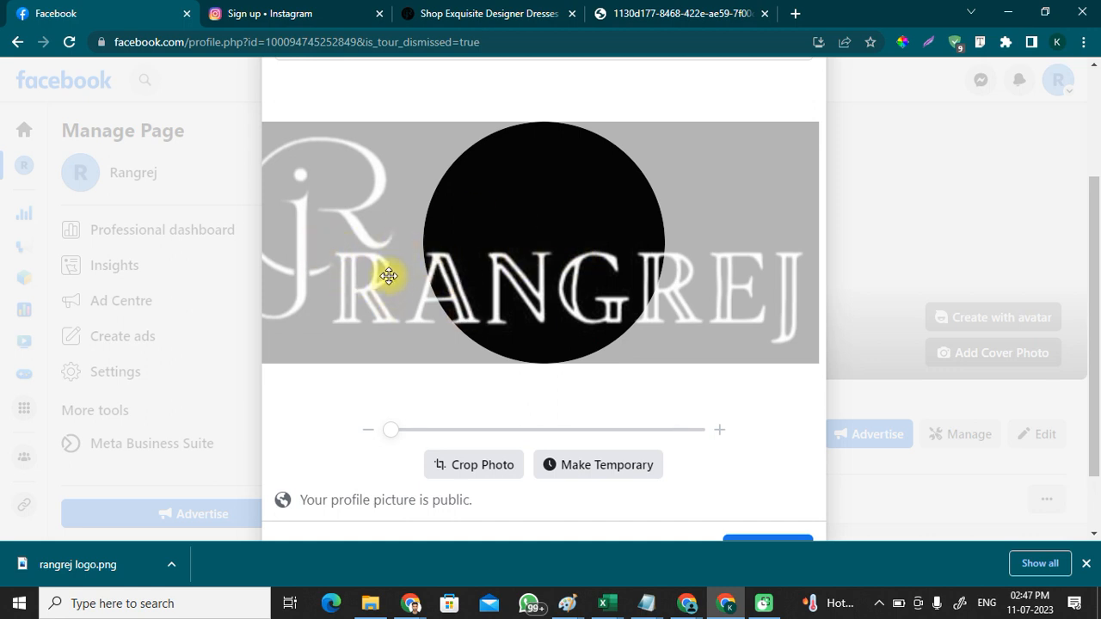
pyautogui.scroll(-1, 545, 246)
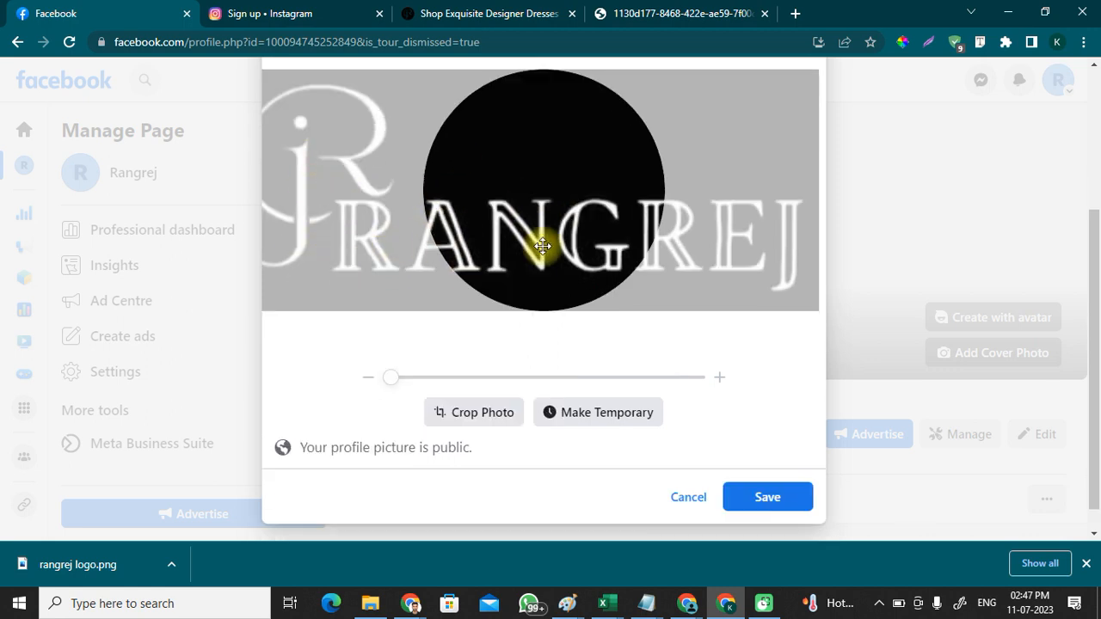
pyautogui.moveTo(588, 199); pyautogui.dragTo(679, 188)
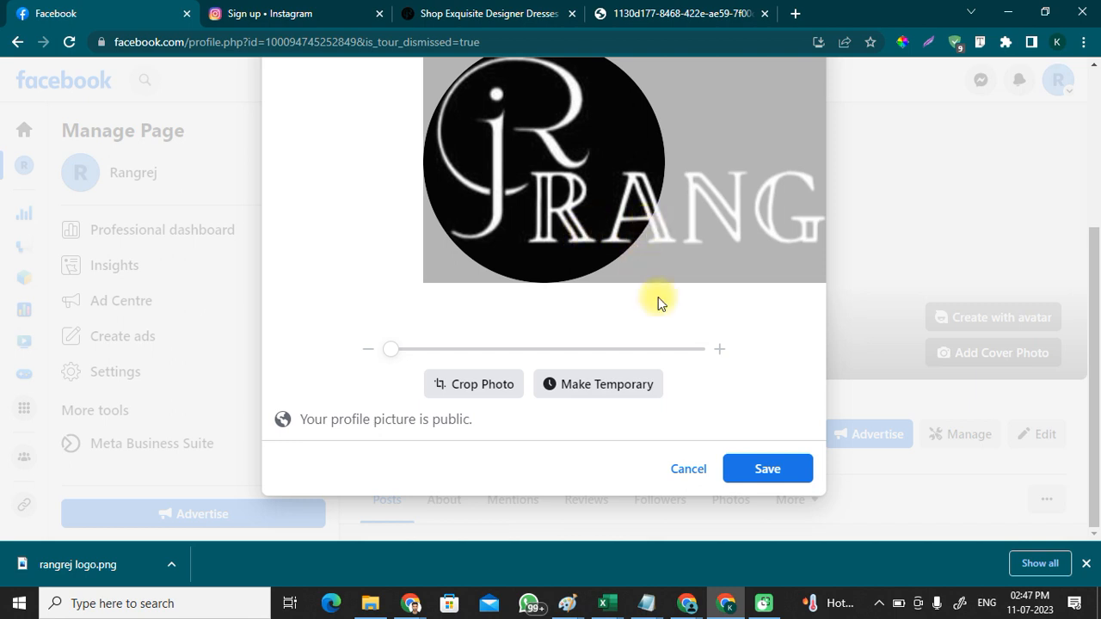
pyautogui.moveTo(549, 211); pyautogui.dragTo(555, 211)
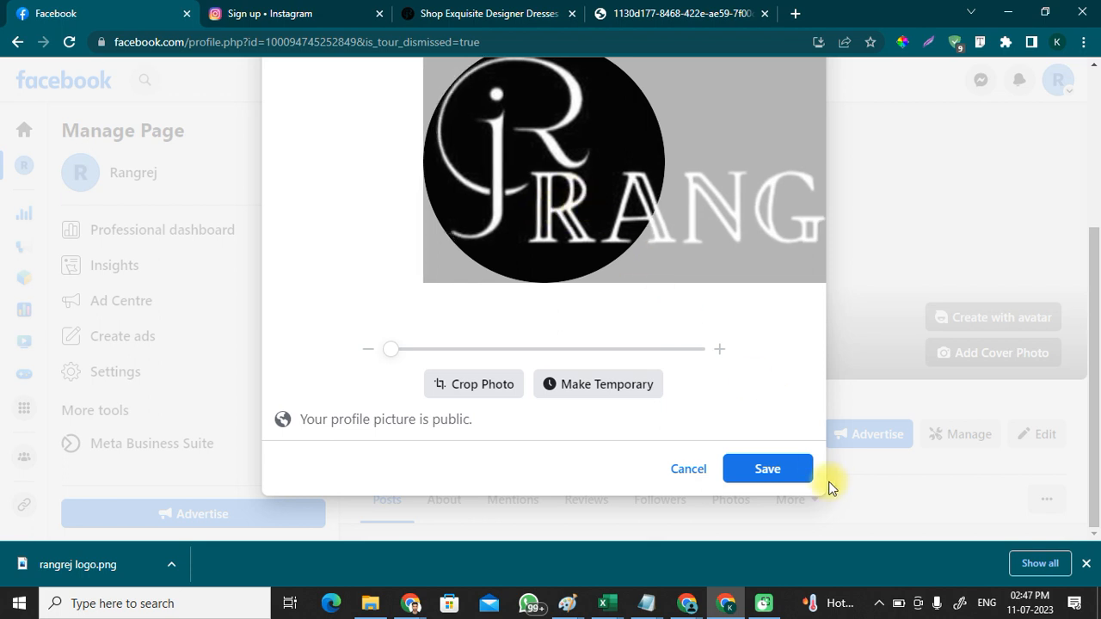
pyautogui.click(778, 474)
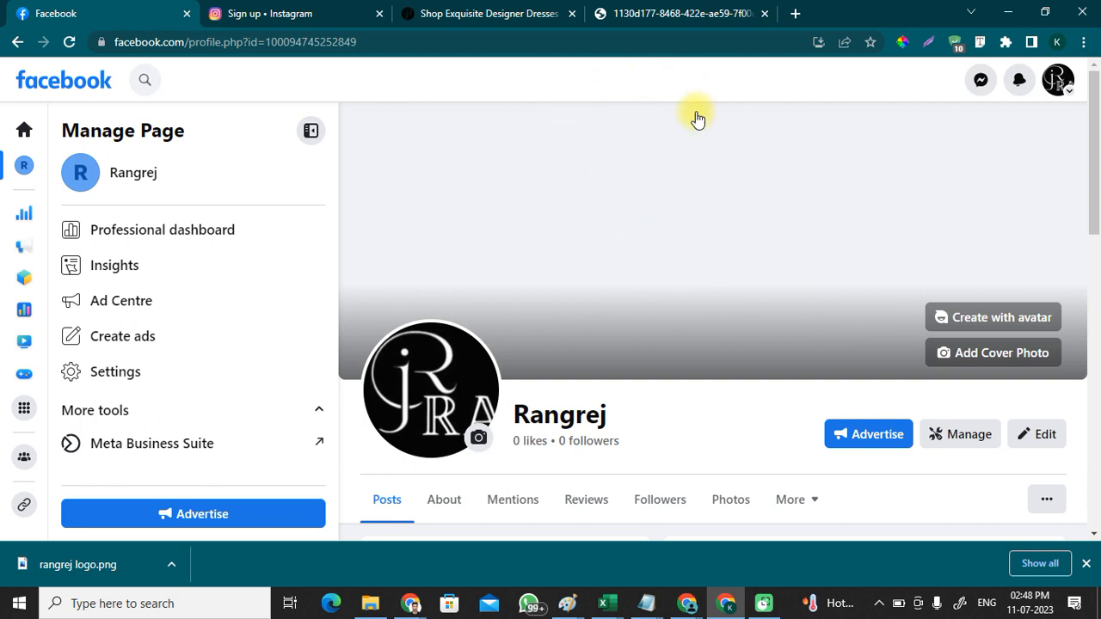
# Step: Open canva.com in a new tab of the main Chrome window
pyautogui.click(793, 15)
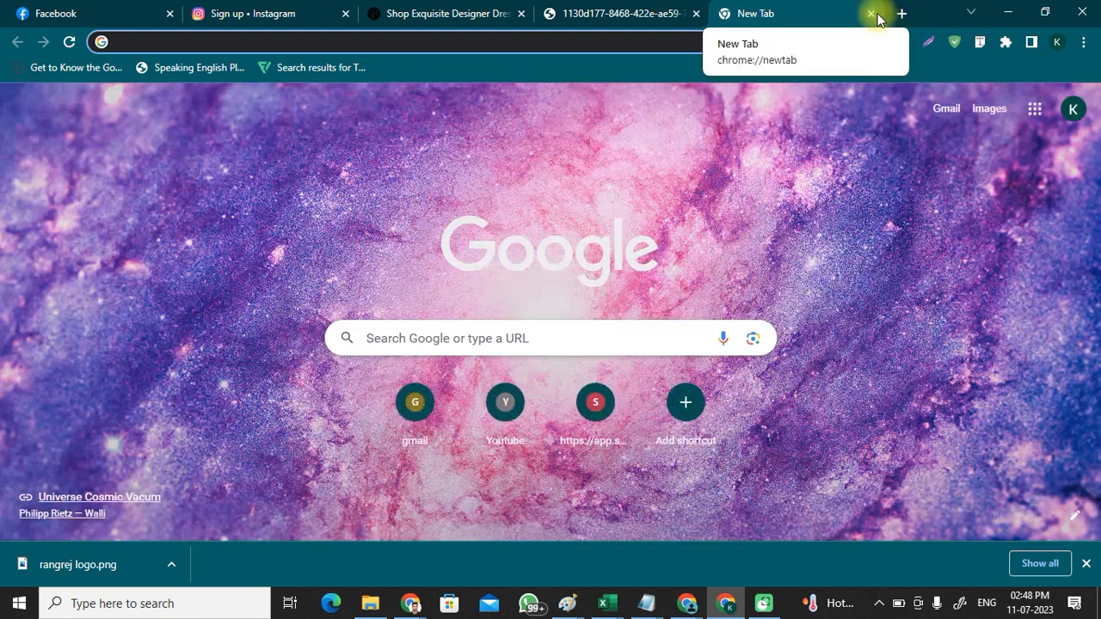
pyautogui.click(870, 13)
pyautogui.moveTo(413, 607)
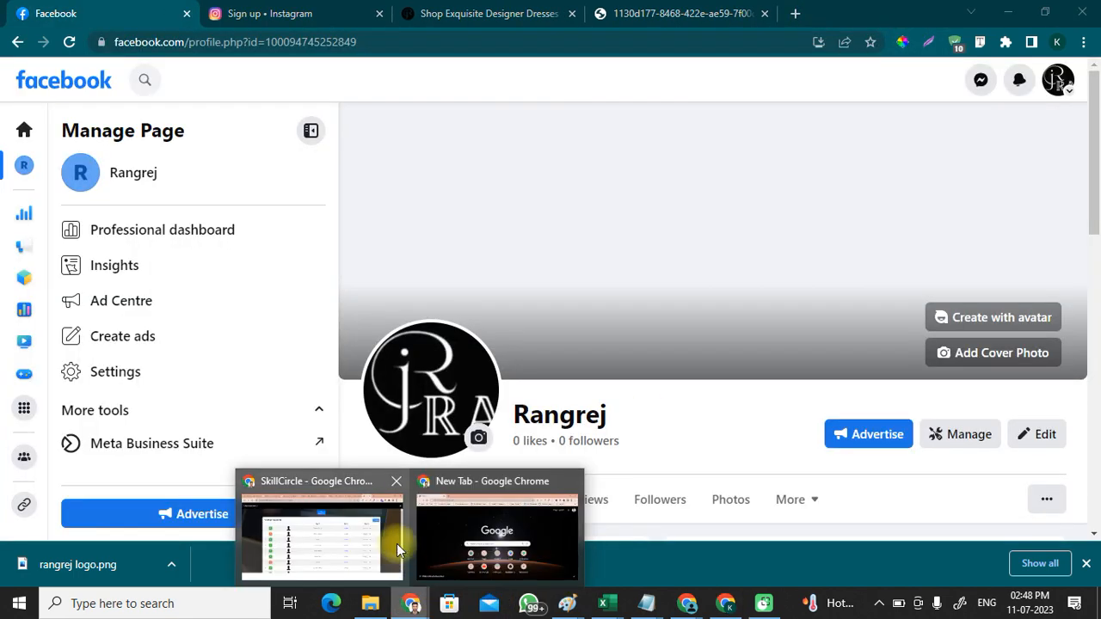
pyautogui.click(336, 538)
pyautogui.click(901, 13)
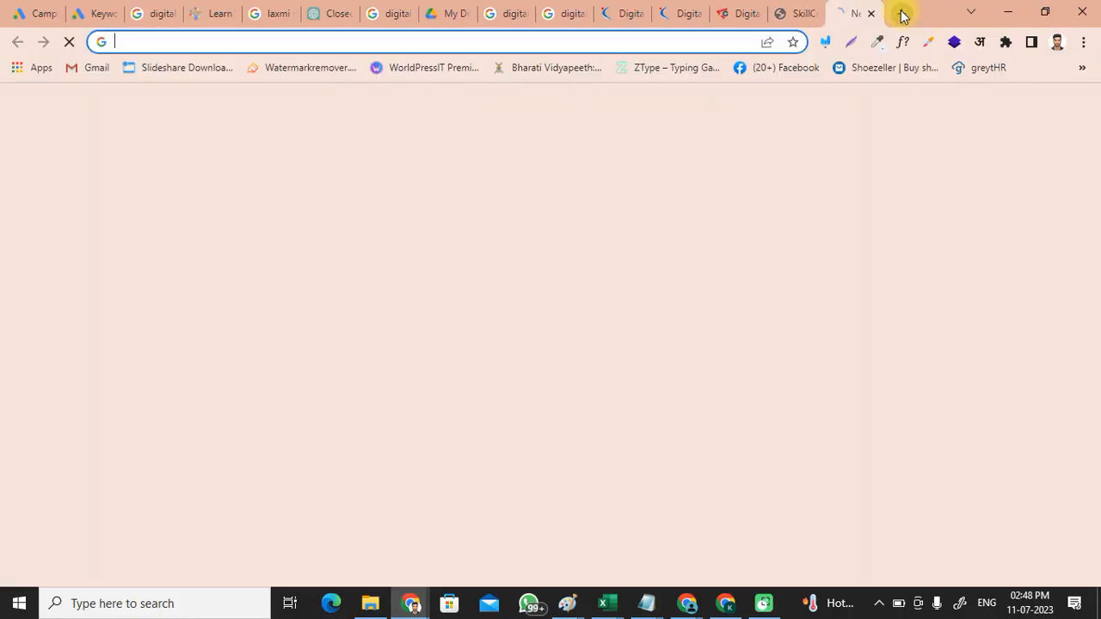
pyautogui.write('can')
pyautogui.press('Return')
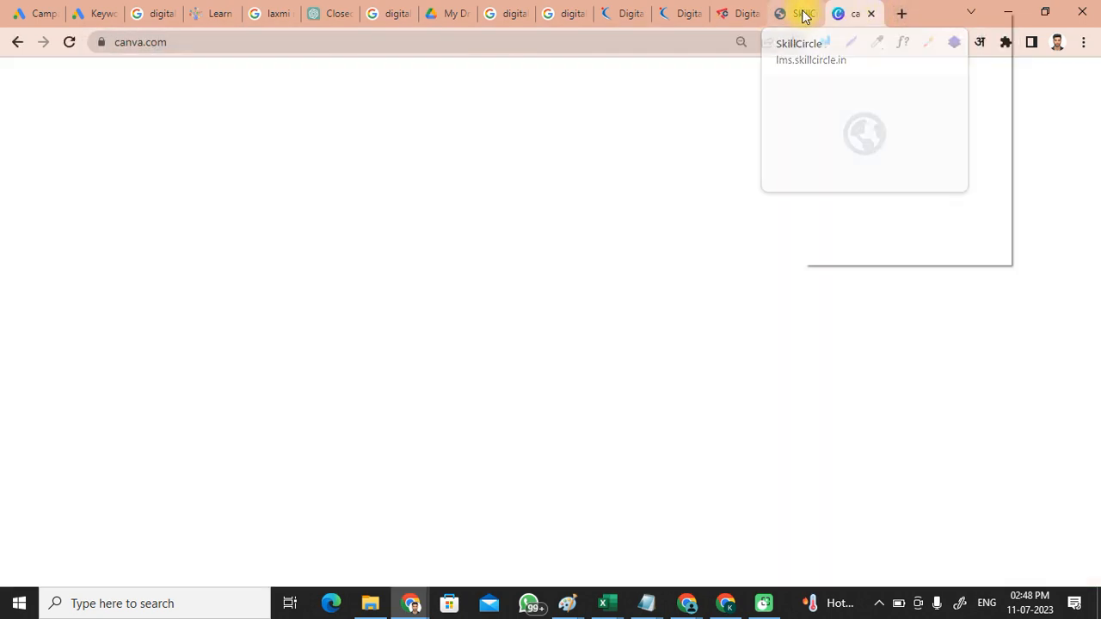
# Step: Close the SkillCircle tab and open Canva's Facebook Cover (1640 × 924 px) templates from search
pyautogui.rightClick(802, 16)
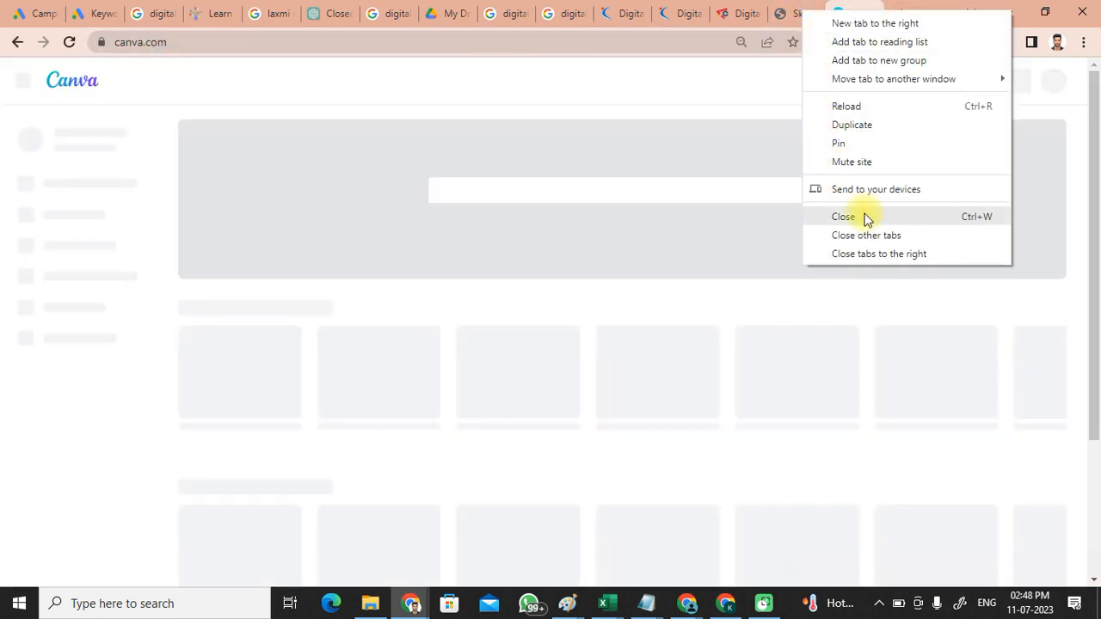
pyautogui.click(869, 216)
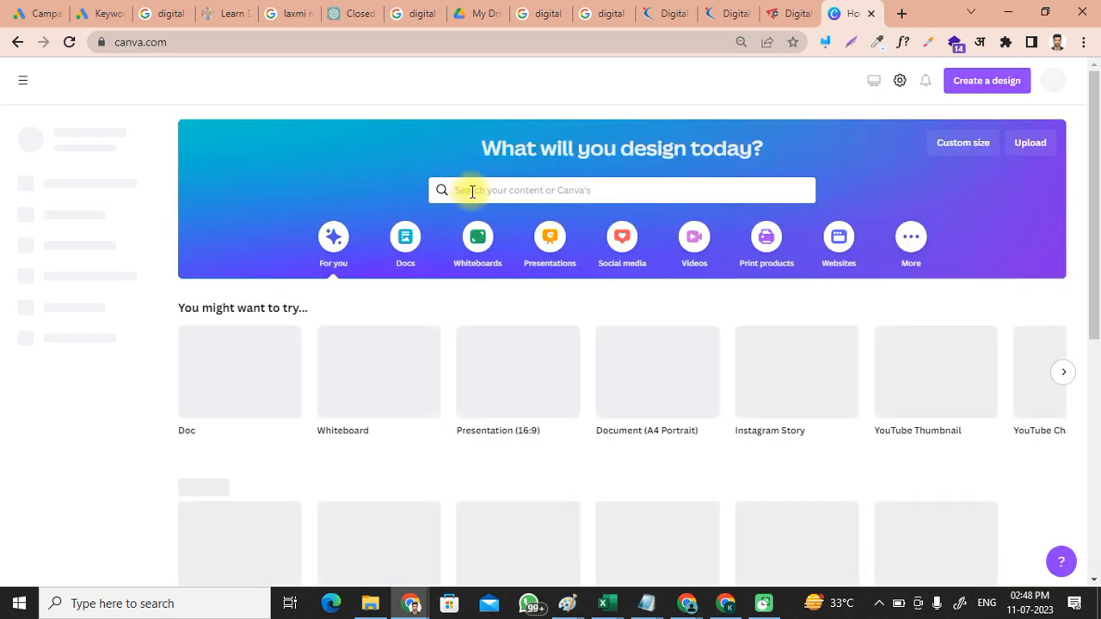
pyautogui.write('facebook co')
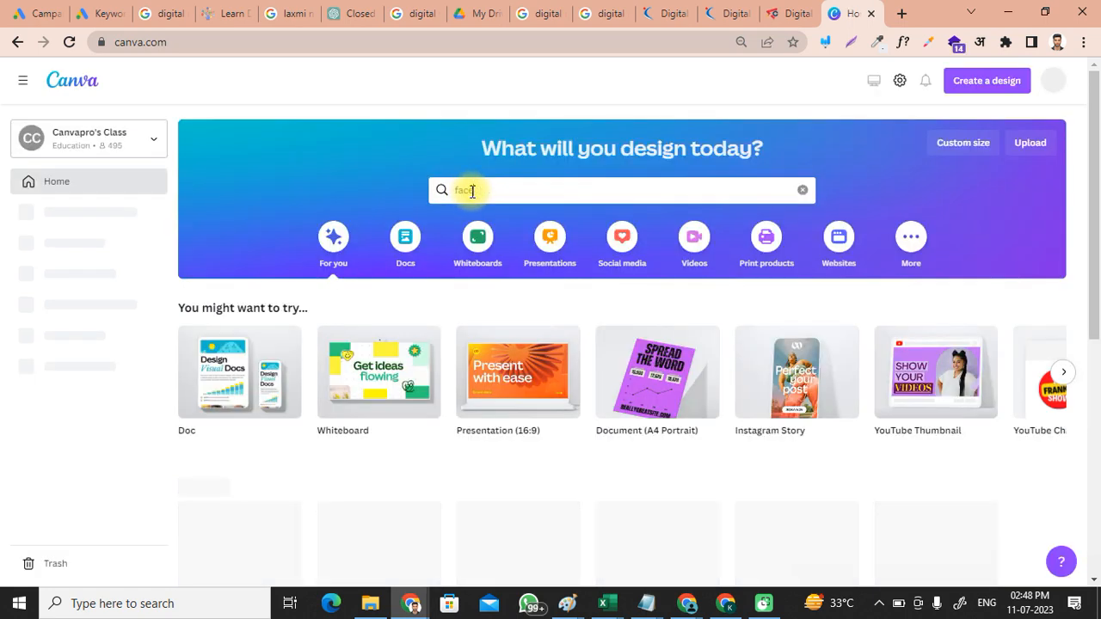
pyautogui.write('ver')
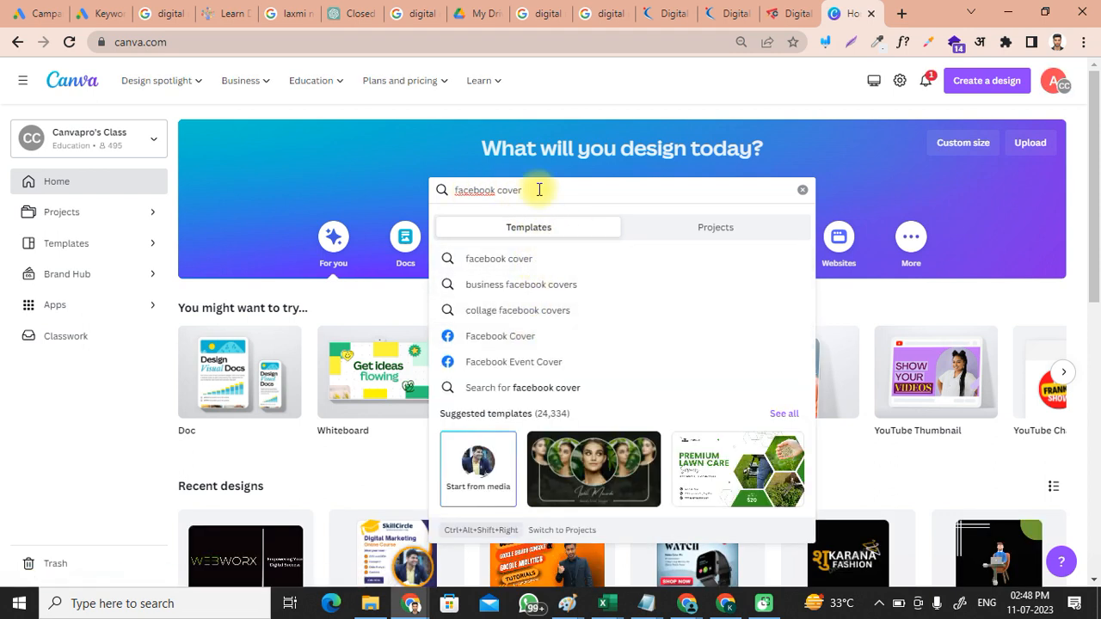
pyautogui.press('BackSpace')
pyautogui.write('Bann')
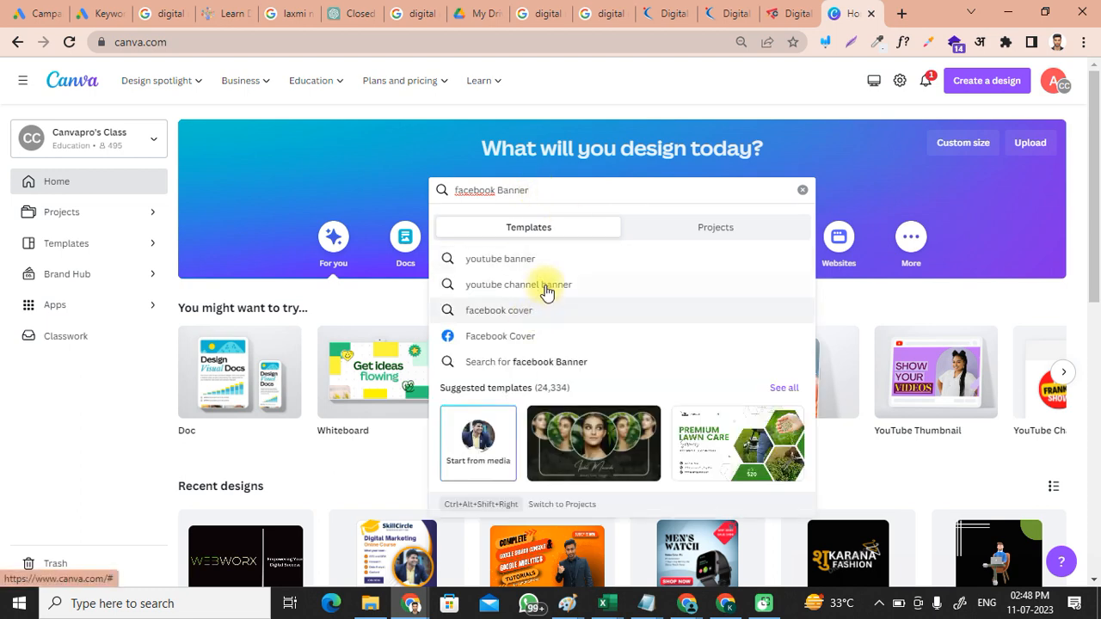
pyautogui.click(537, 340)
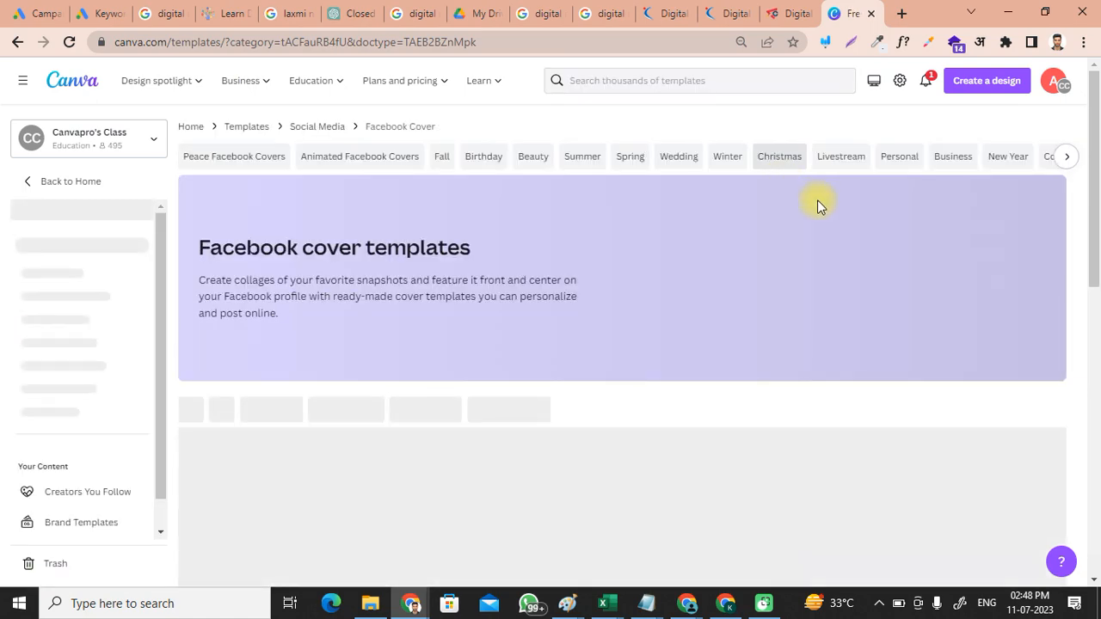
pyautogui.scroll(-2, 641, 343)
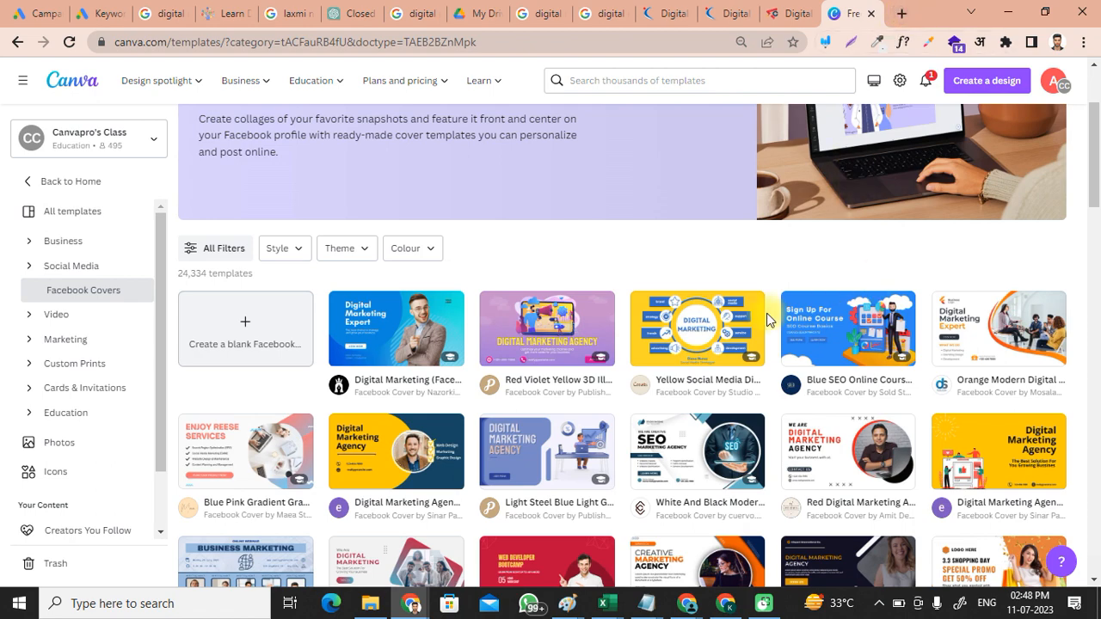
pyautogui.scroll(-1, 629, 329)
pyautogui.scroll(-3, 629, 323)
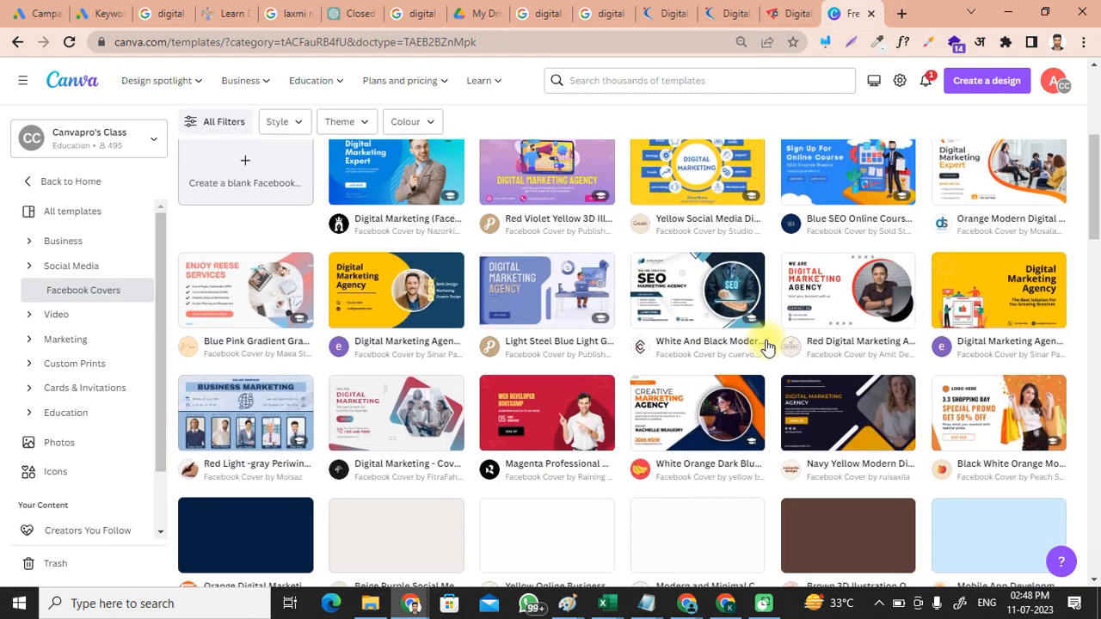
pyautogui.scroll(-6, 614, 350)
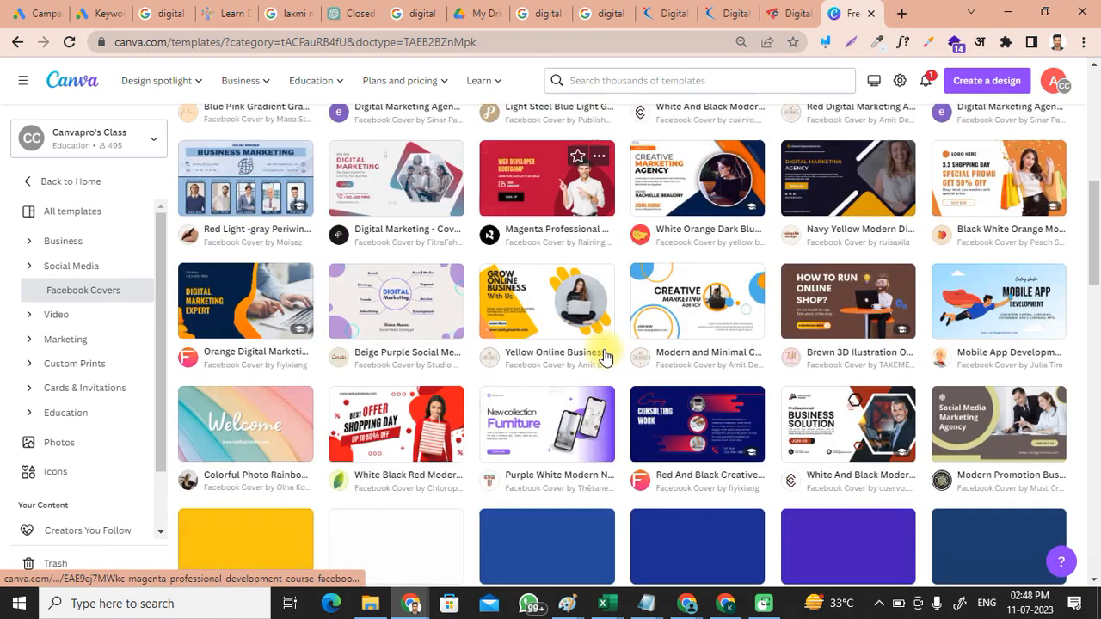
pyautogui.scroll(1, 817, 297)
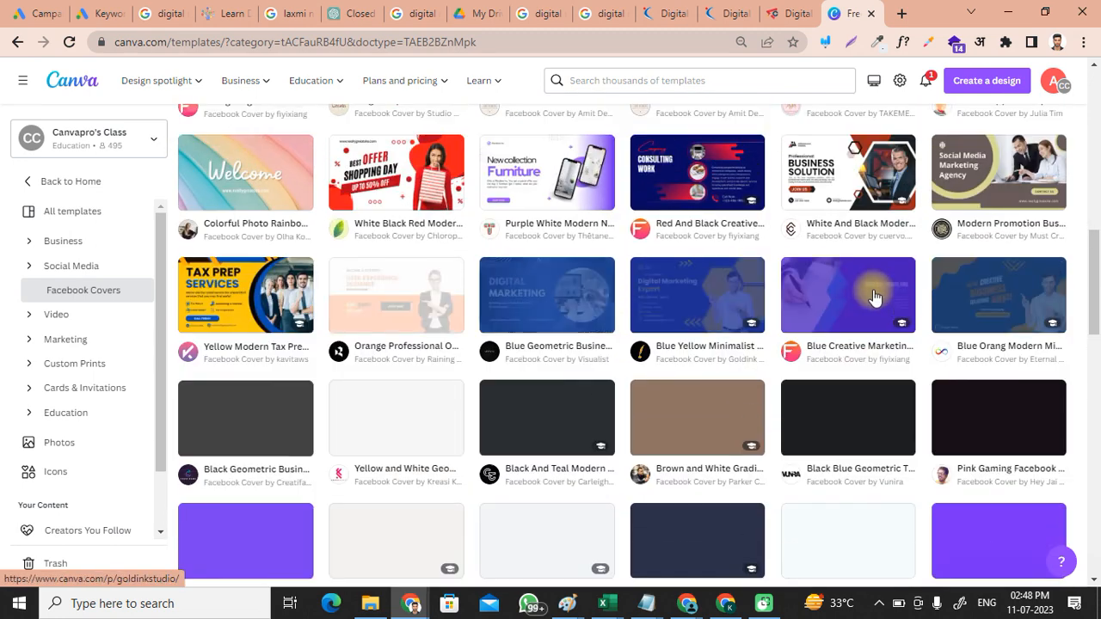
# Step: Open rangrejtheorigin.com in a new tab and return its banner carousel to the Introduce slide
pyautogui.click(902, 12)
pyautogui.write('rangrejtheorigin.com')
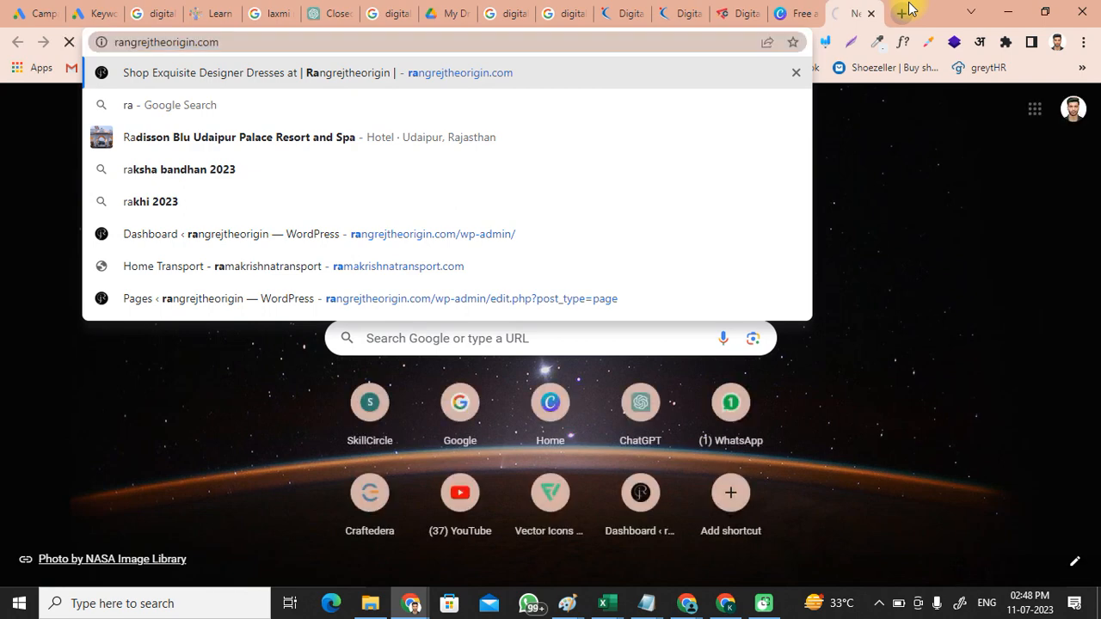
pyautogui.press('Return')
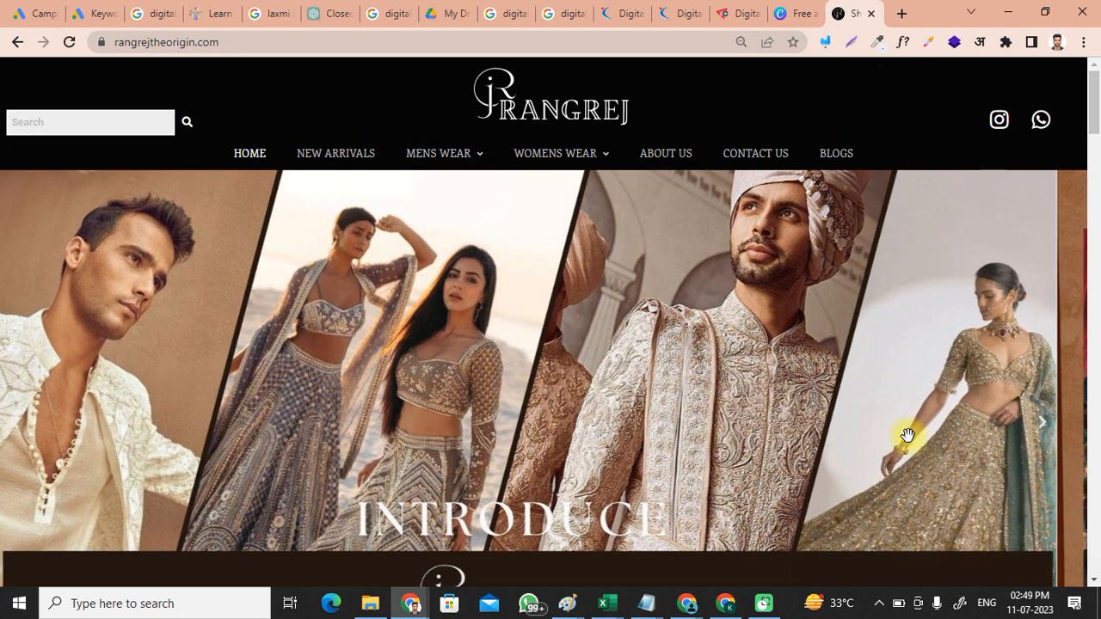
pyautogui.moveTo(873, 397); pyautogui.dragTo(258, 327)
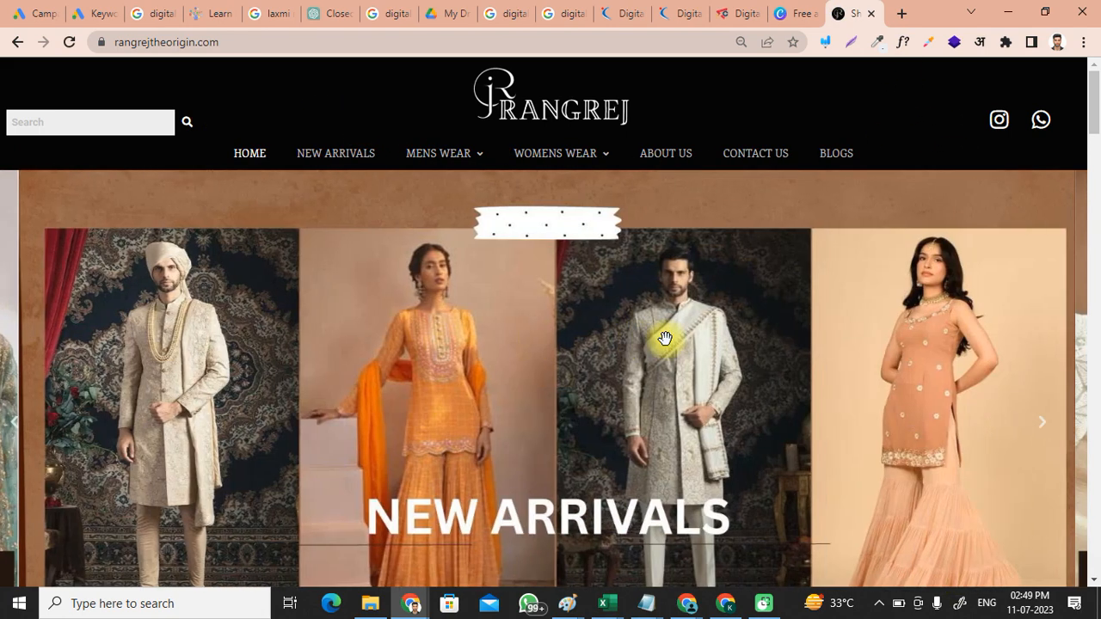
pyautogui.moveTo(675, 340); pyautogui.dragTo(1093, 361)
pyautogui.scroll(-10, 735, 383)
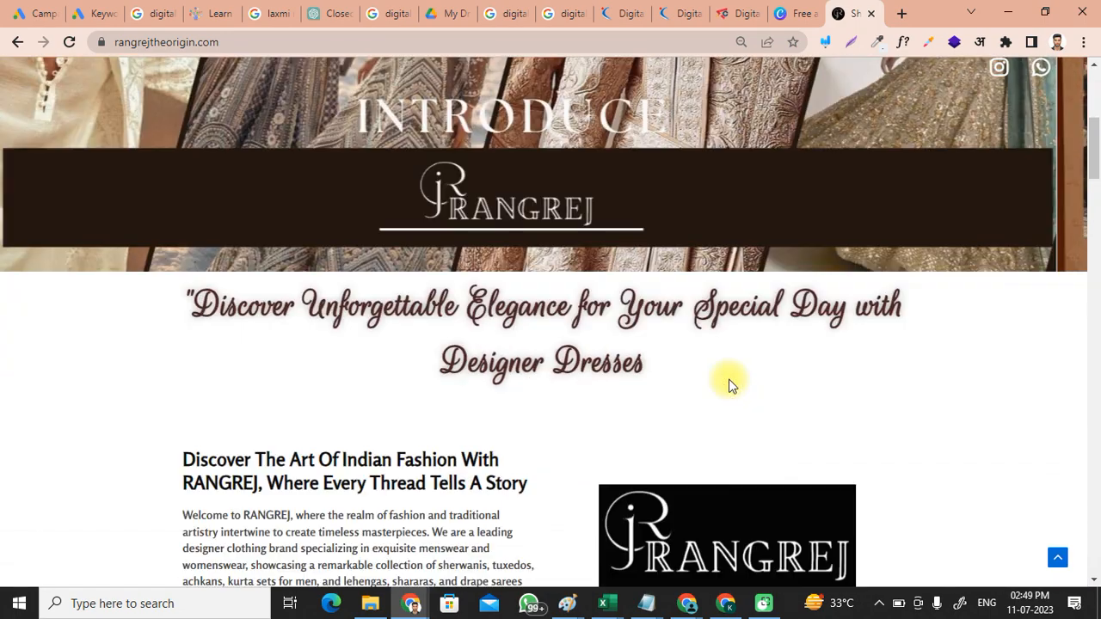
pyautogui.scroll(12, 729, 383)
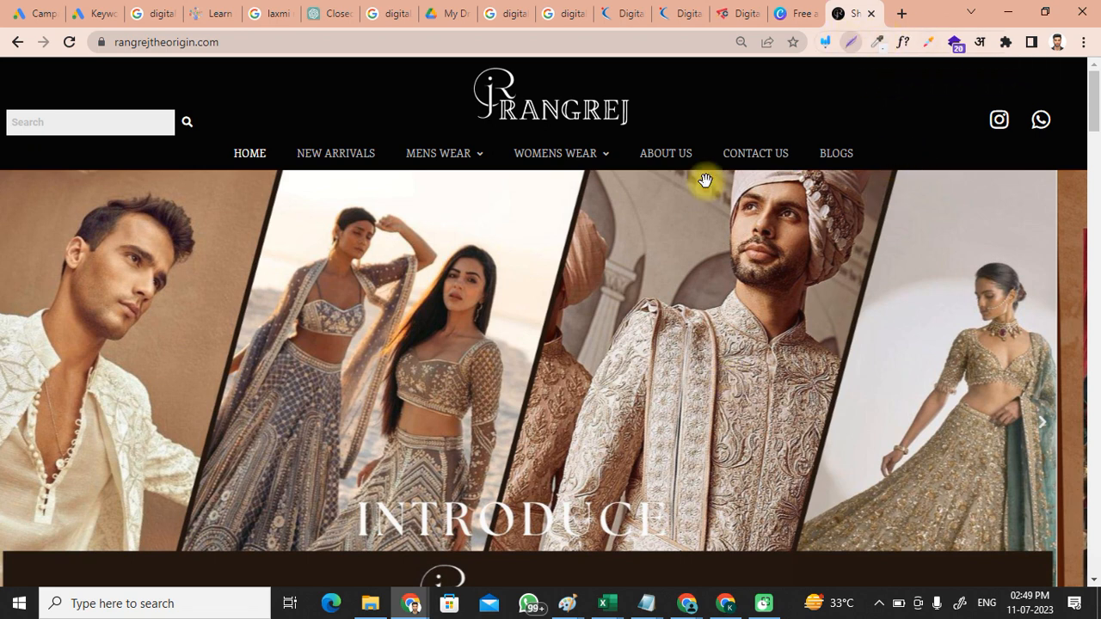
# Step: Capture and save a 1345×407 Lightshot screenshot of the homepage banner
pyautogui.press('Print')
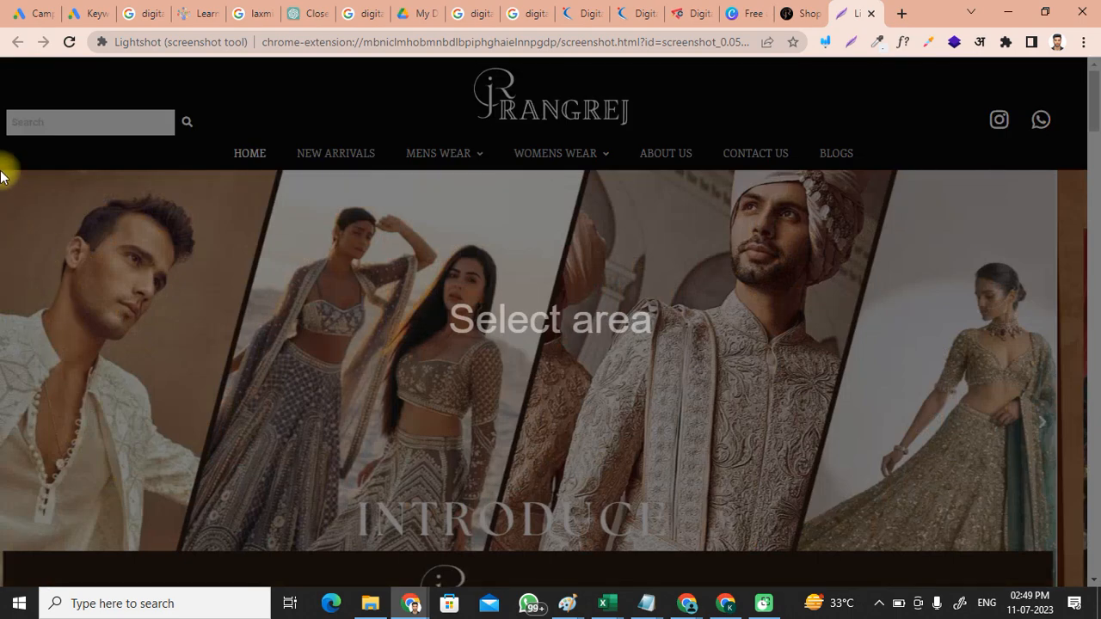
pyautogui.moveTo(2, 170)
pyautogui.mouseDown()
pyautogui.moveTo(711, 450)
pyautogui.moveTo(958, 469)
pyautogui.moveTo(1084, 499)
pyautogui.mouseUp()
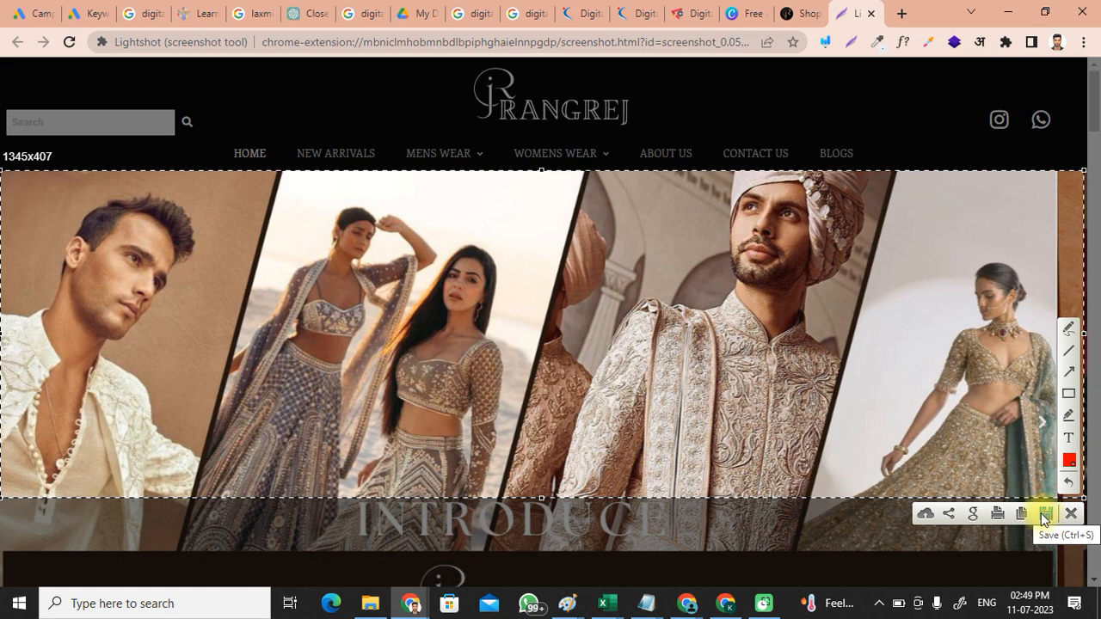
pyautogui.click(1029, 513)
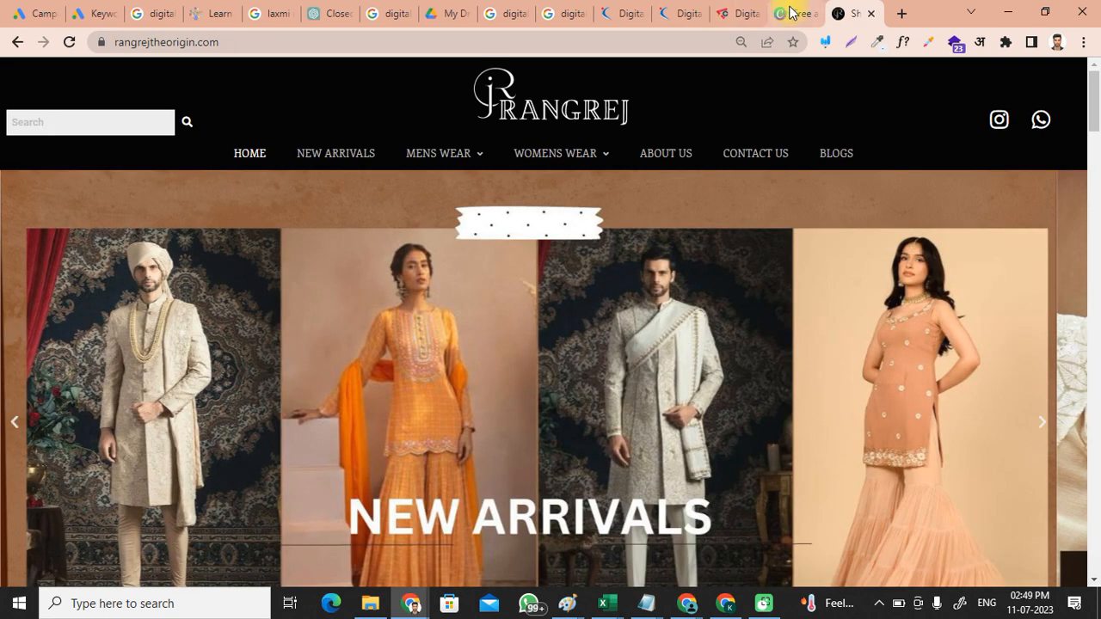
pyautogui.click(791, 12)
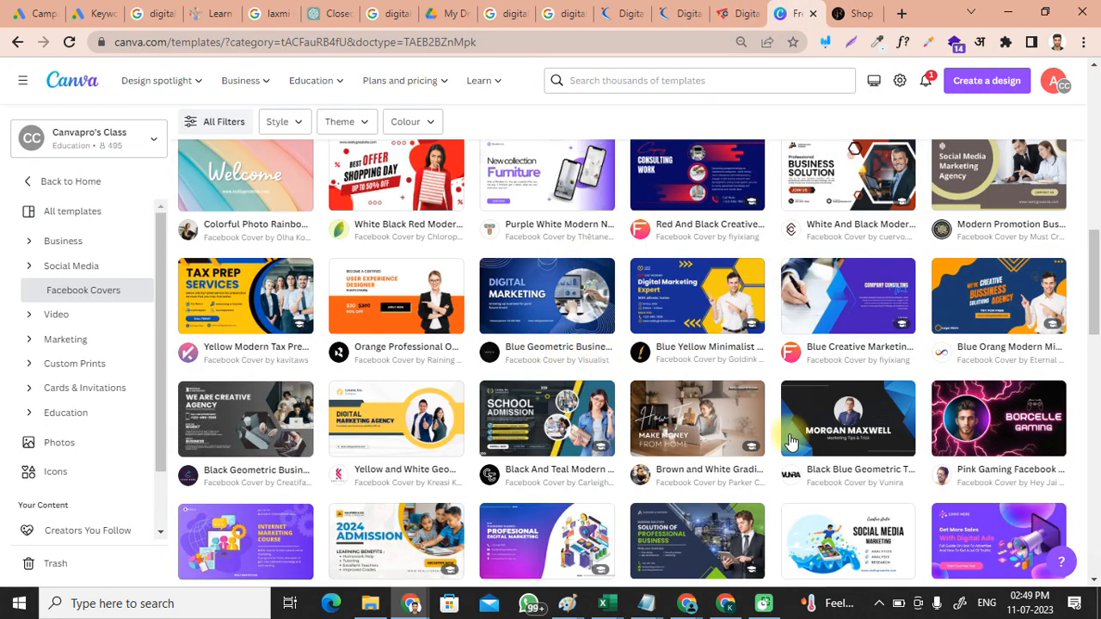
# Step: Scroll the cover gallery and open the Black and Gold Aesthetic Fashion Luxury Dress template
pyautogui.scroll(-5, 848, 434)
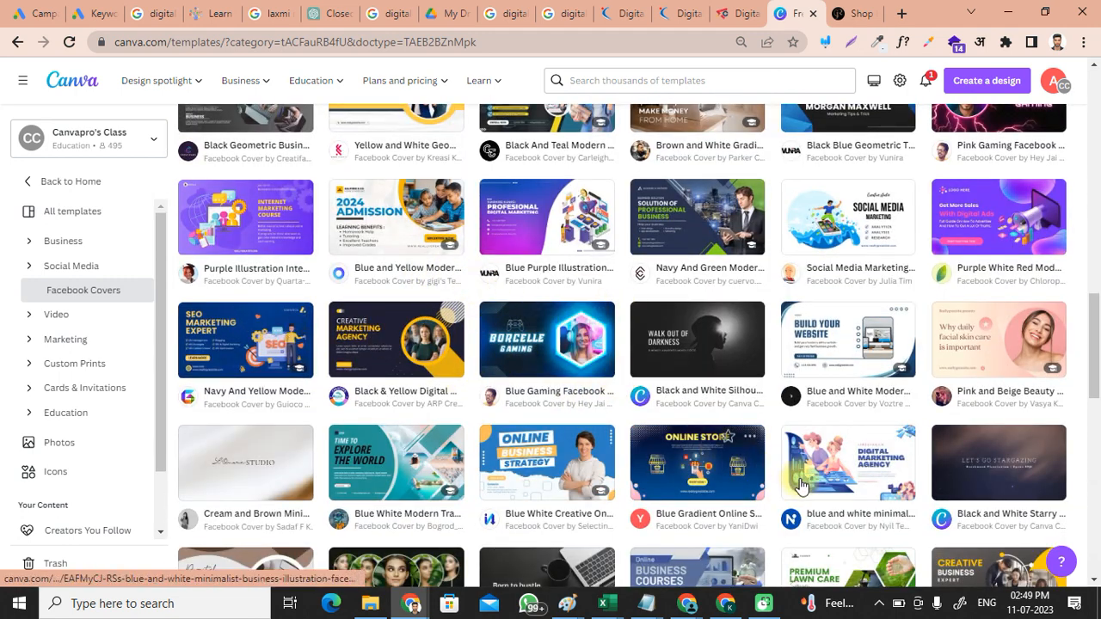
pyautogui.scroll(-3, 751, 436)
pyautogui.scroll(-1, 731, 332)
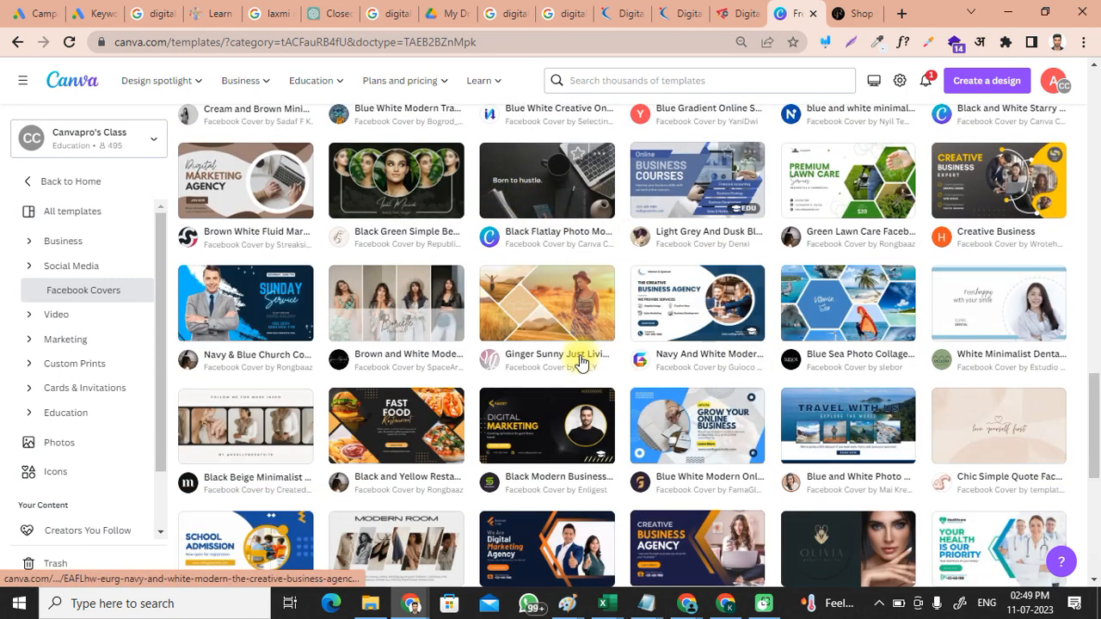
pyautogui.scroll(-1, 593, 366)
pyautogui.scroll(-2, 602, 376)
pyautogui.scroll(-2, 963, 370)
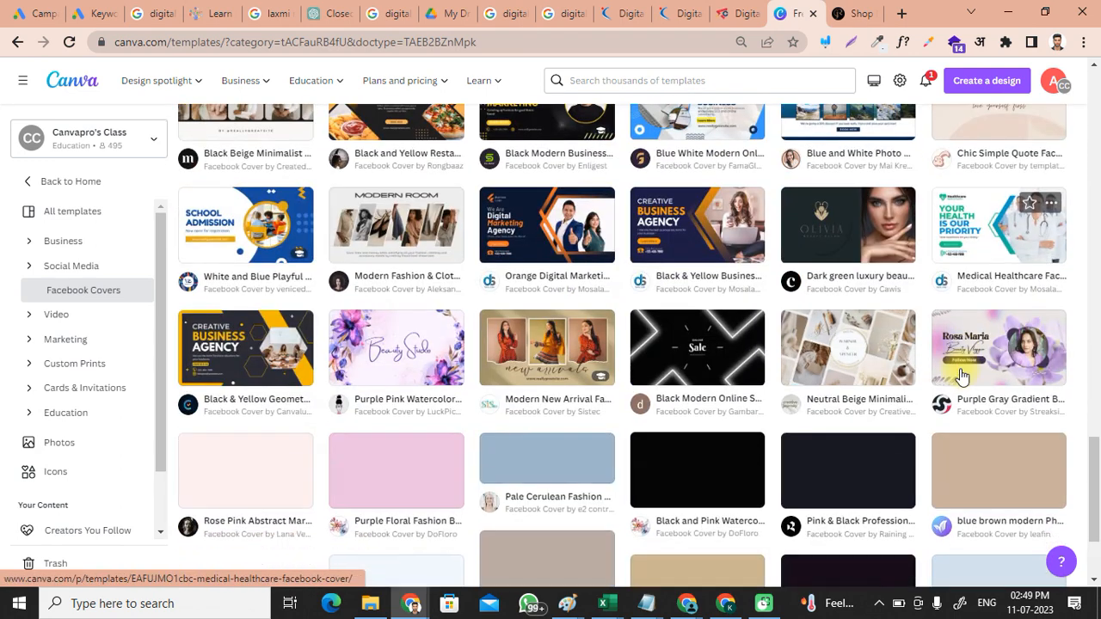
pyautogui.scroll(-1, 422, 361)
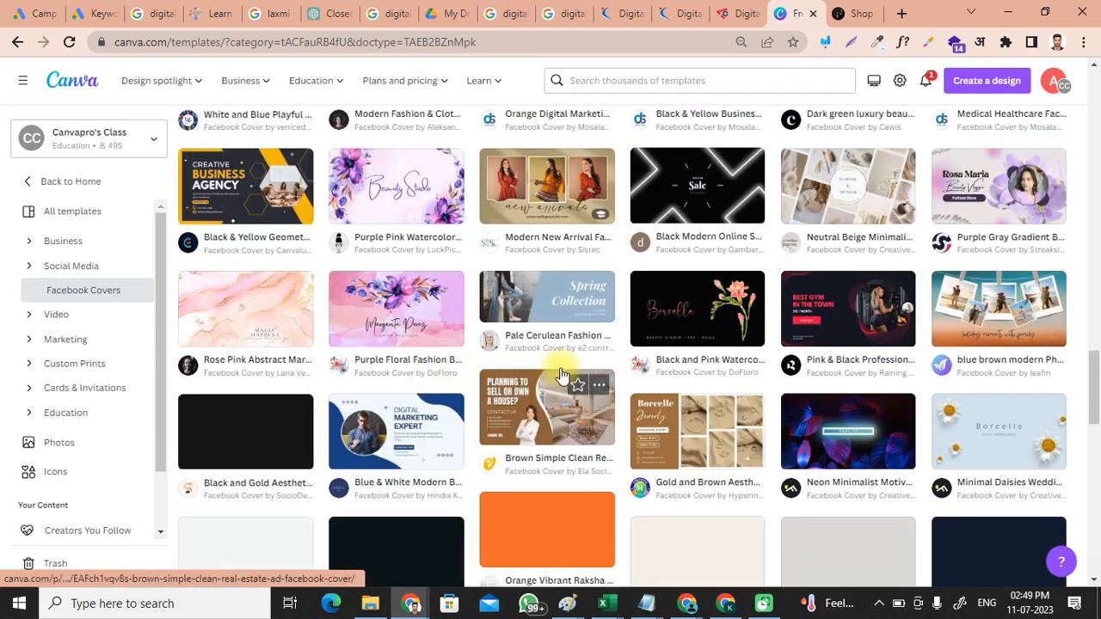
pyautogui.scroll(-1, 602, 367)
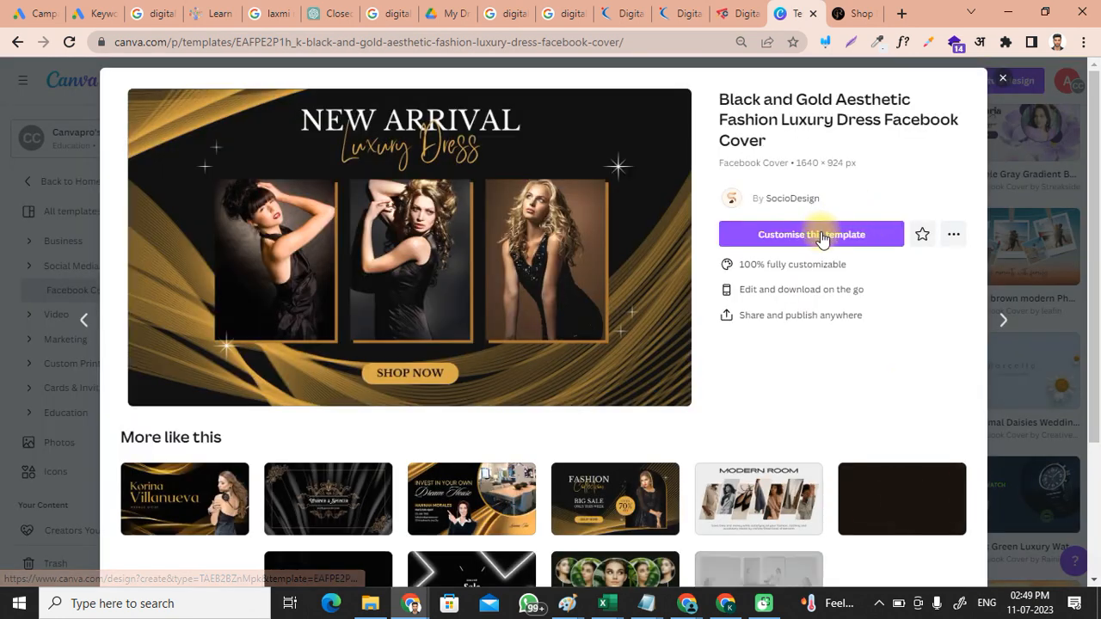
pyautogui.click(821, 236)
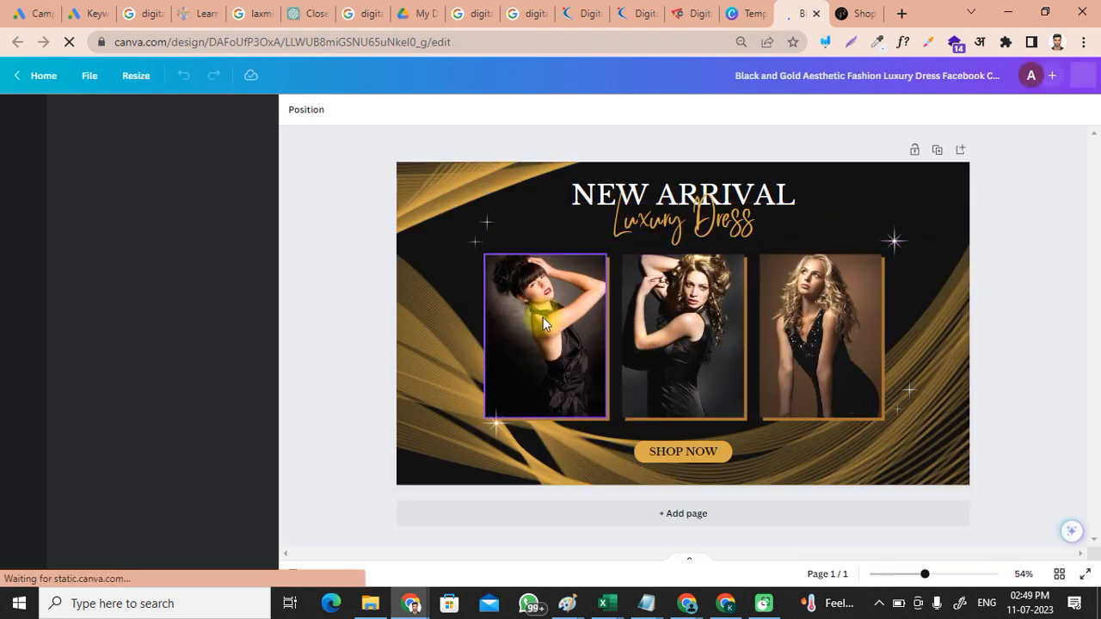
# Step: Clear the photos from the left, middle and right frames
pyautogui.click(542, 318)
pyautogui.press('Delete')
pyautogui.click(658, 328)
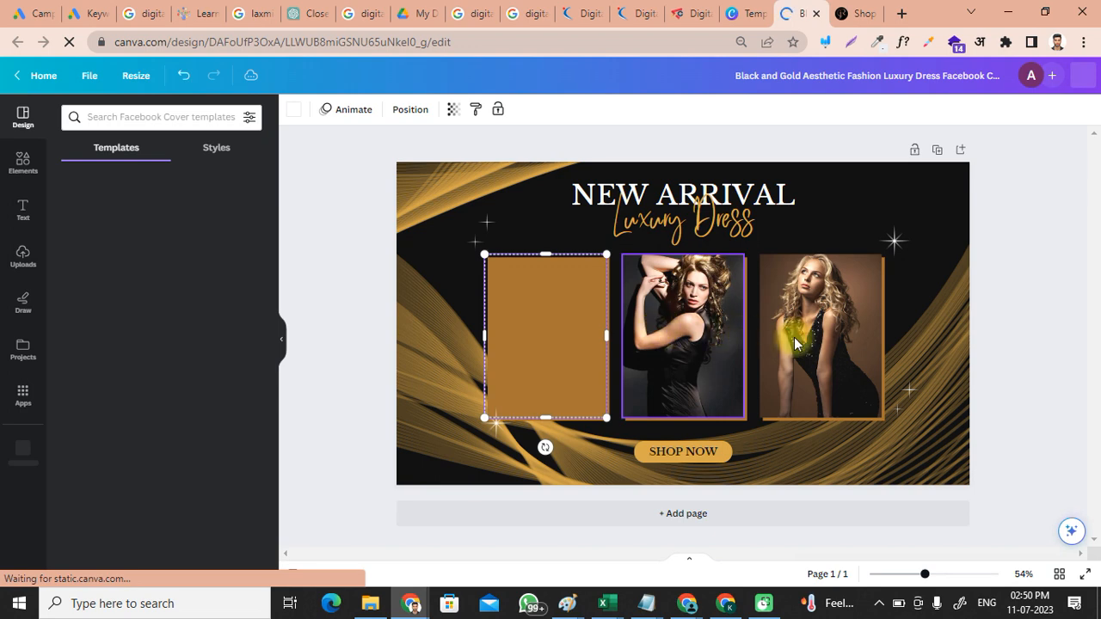
pyautogui.press('Delete')
pyautogui.click(822, 342)
pyautogui.press('Delete')
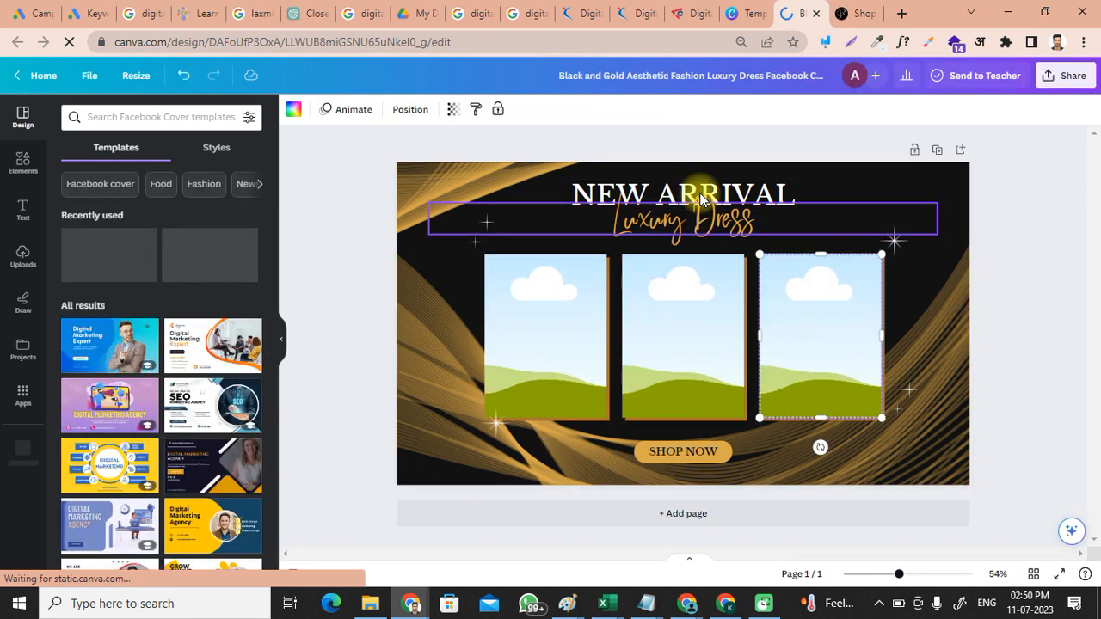
# Step: Delete the 'Luxury Dress' script text from the cover
pyautogui.click(700, 190)
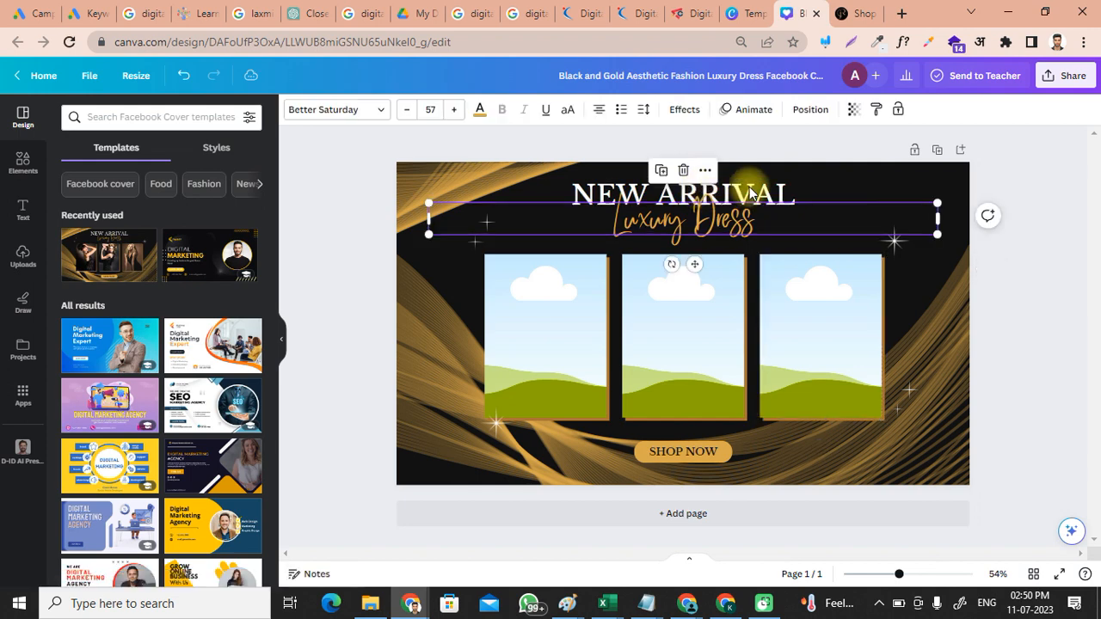
pyautogui.click(750, 194)
pyautogui.click(695, 187)
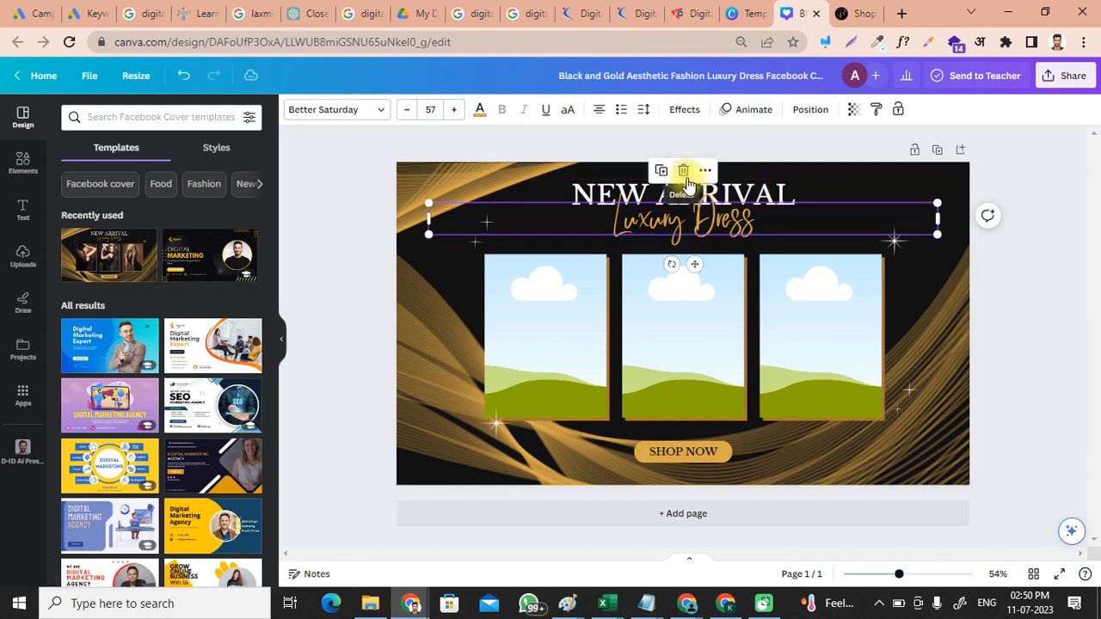
pyautogui.click(685, 176)
pyautogui.click(708, 193)
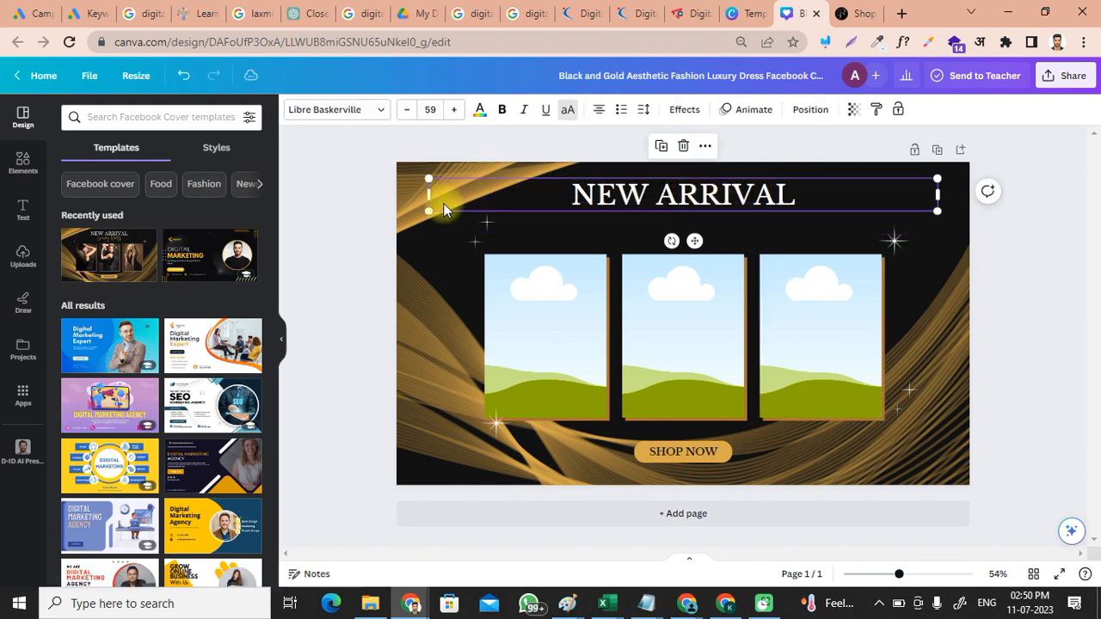
# Step: Delete the NEW ARRIVAL heading, then drop the pasted collage into the middle frame and remove it again
pyautogui.click(684, 148)
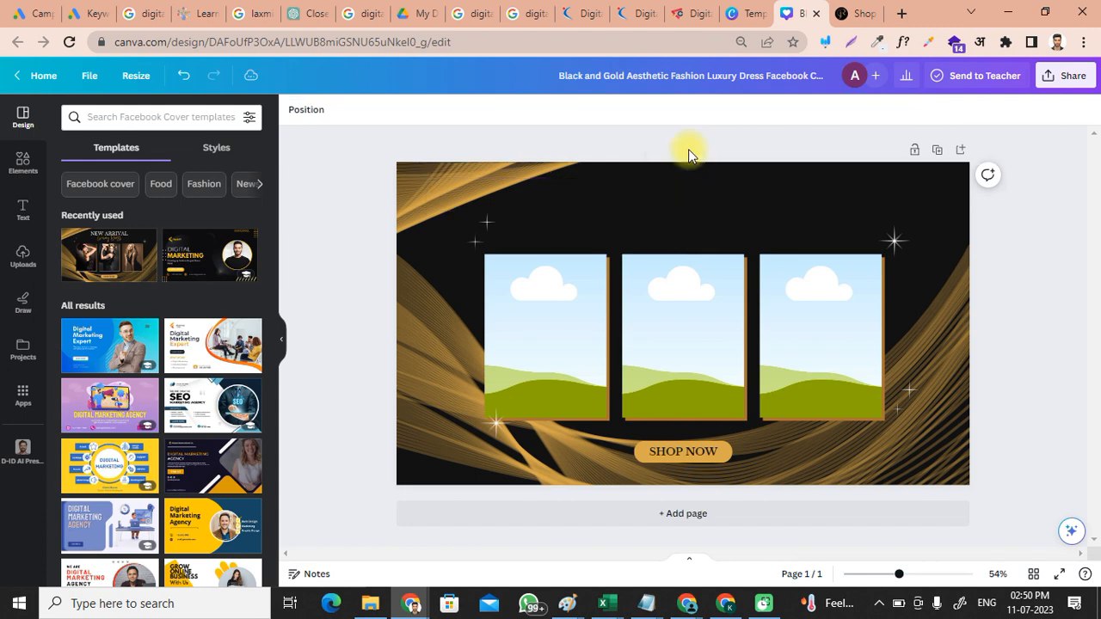
pyautogui.hotkey('ctrl', 'v')
pyautogui.moveTo(644, 324); pyautogui.dragTo(696, 286)
pyautogui.click(685, 303)
pyautogui.doubleClick(685, 304)
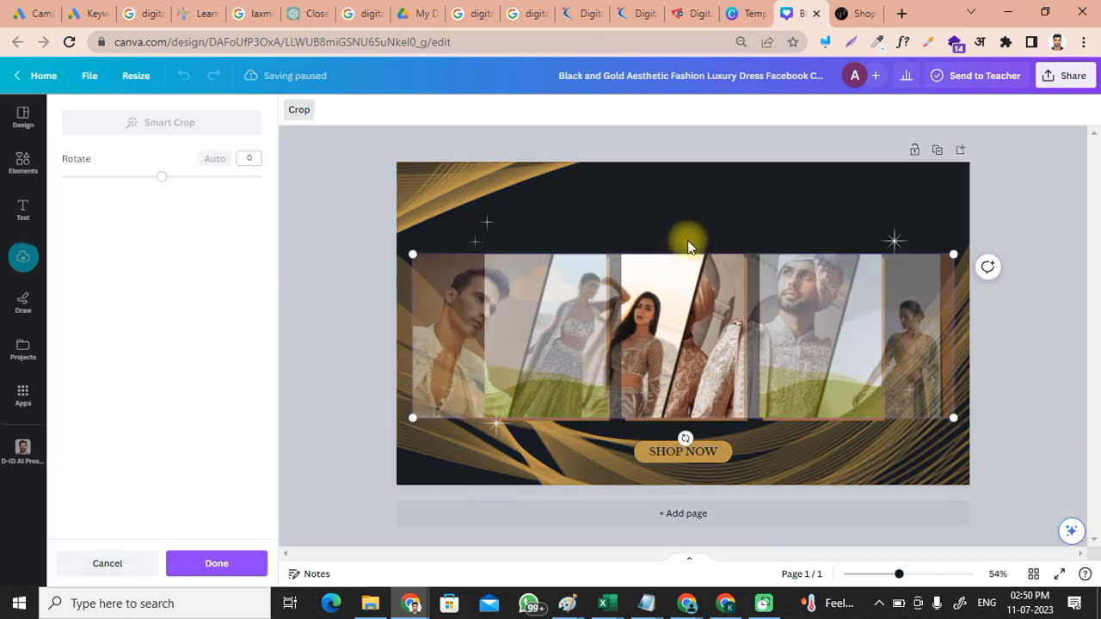
pyautogui.press('Escape')
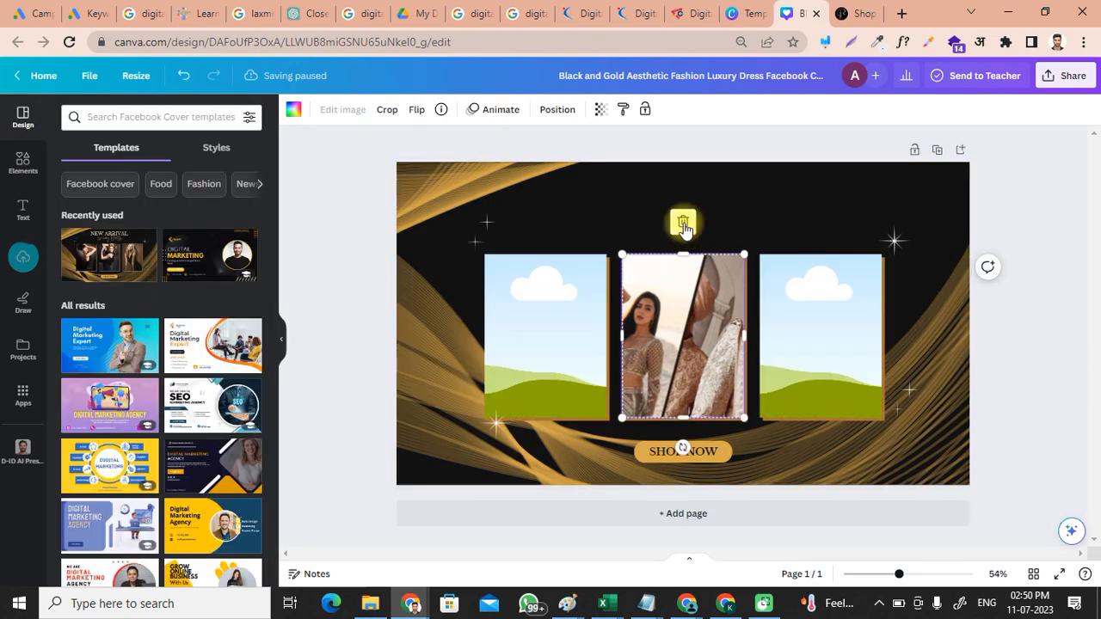
pyautogui.click(683, 222)
pyautogui.click(691, 163)
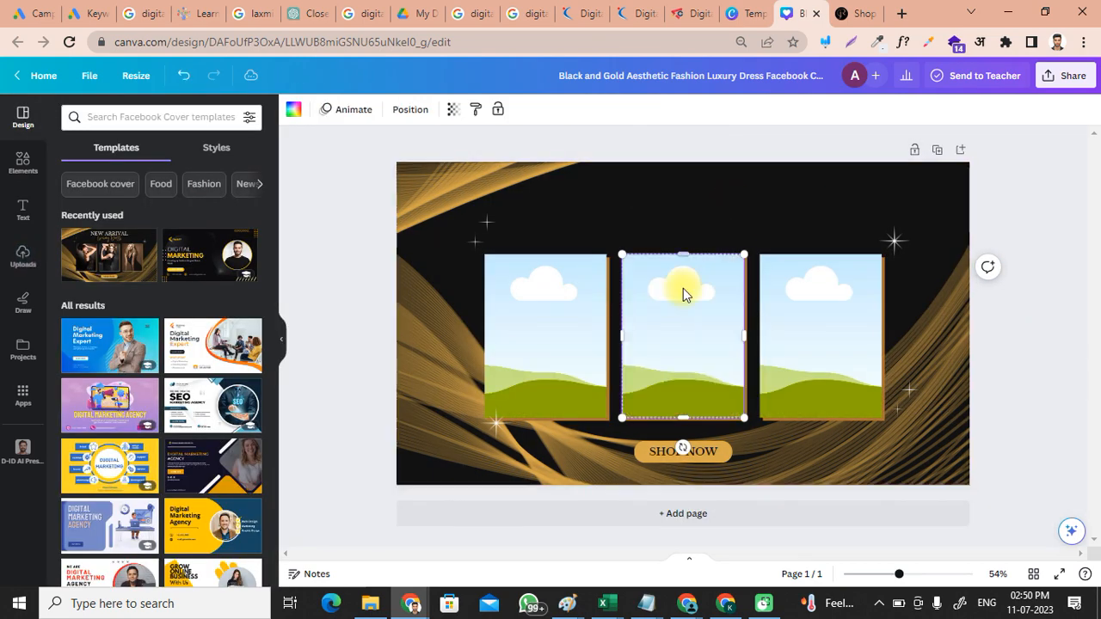
# Step: Delete the left, middle and right picture frames with their gold backing panels
pyautogui.click(569, 302)
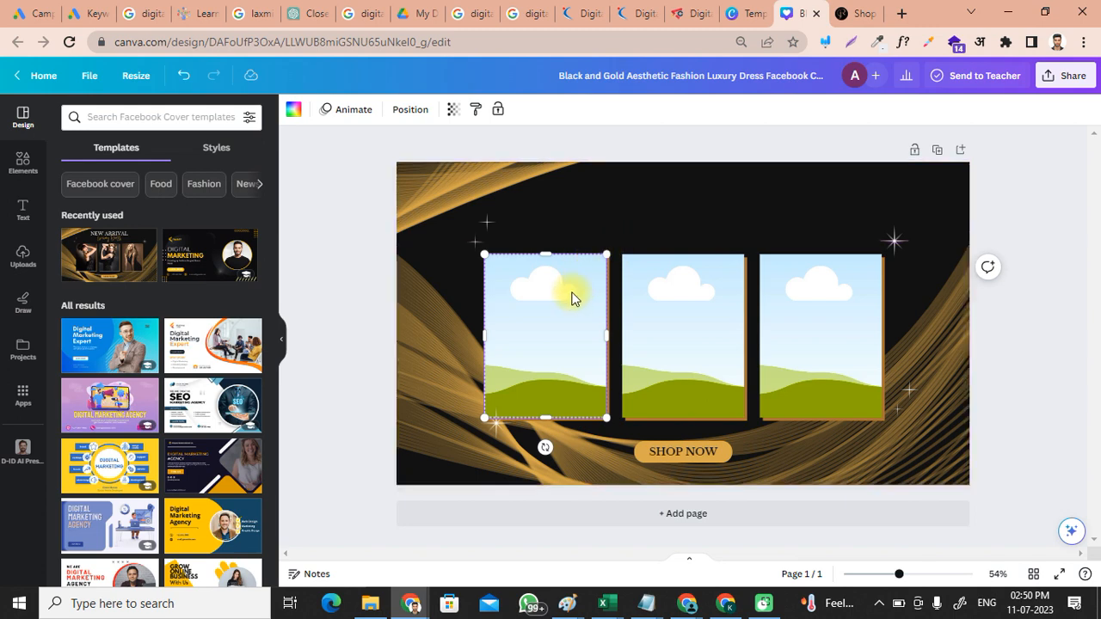
pyautogui.press('Delete')
pyautogui.click(685, 307)
pyautogui.press('Delete')
pyautogui.click(808, 329)
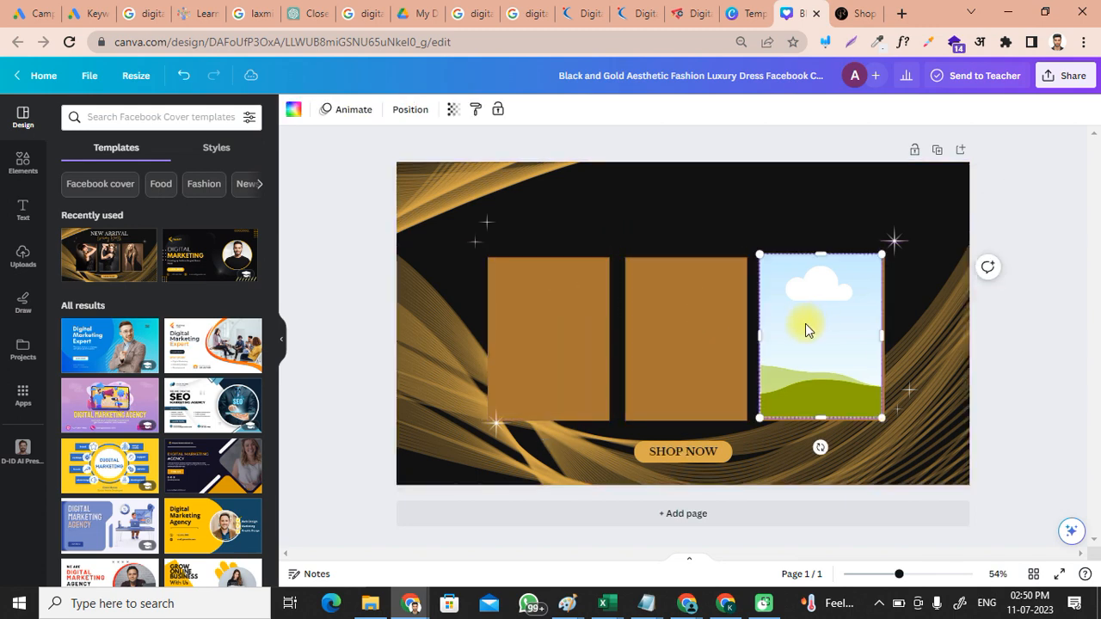
pyautogui.press('Delete')
pyautogui.hotkey('ctrl', 'z')
pyautogui.hotkey('ctrl', 'z')
pyautogui.hotkey('ctrl', 'z')
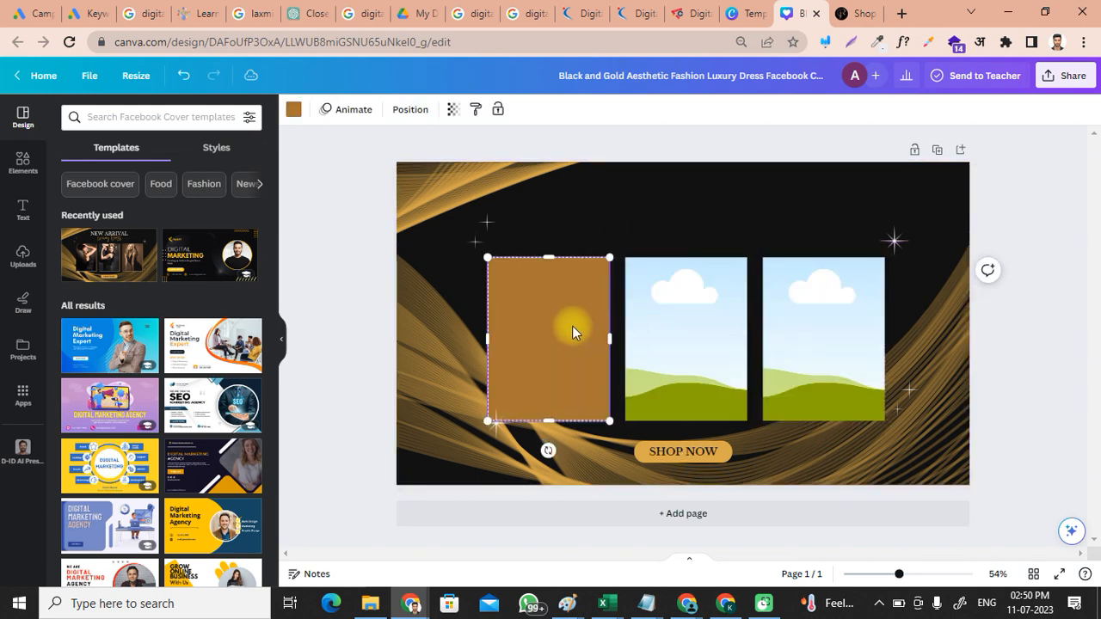
pyautogui.press('Delete')
pyautogui.click(669, 340)
pyautogui.press('Delete')
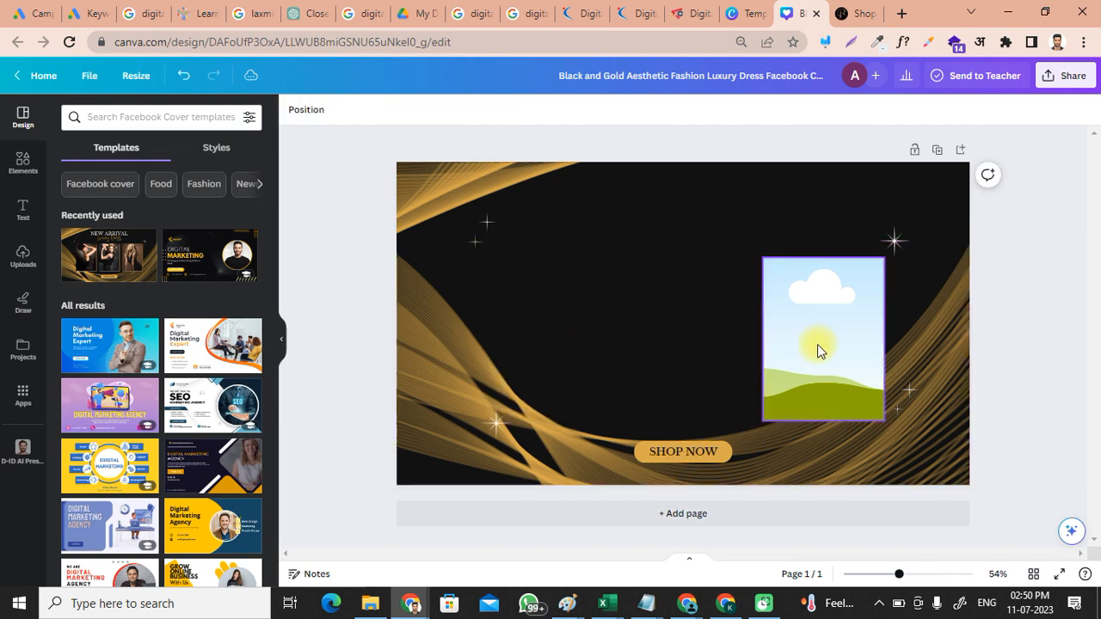
pyautogui.click(817, 344)
pyautogui.press('Delete')
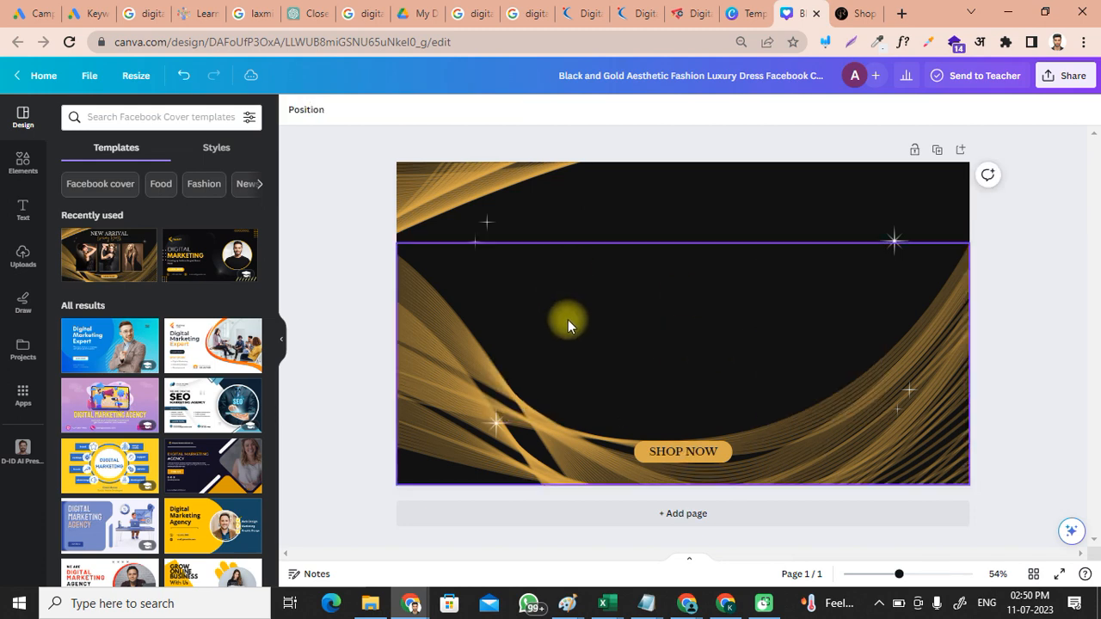
# Step: Paste the fashion collage and stretch it from the left edge across the cover's width
pyautogui.hotkey('ctrl', 'v')
pyautogui.moveTo(710, 317); pyautogui.dragTo(622, 315)
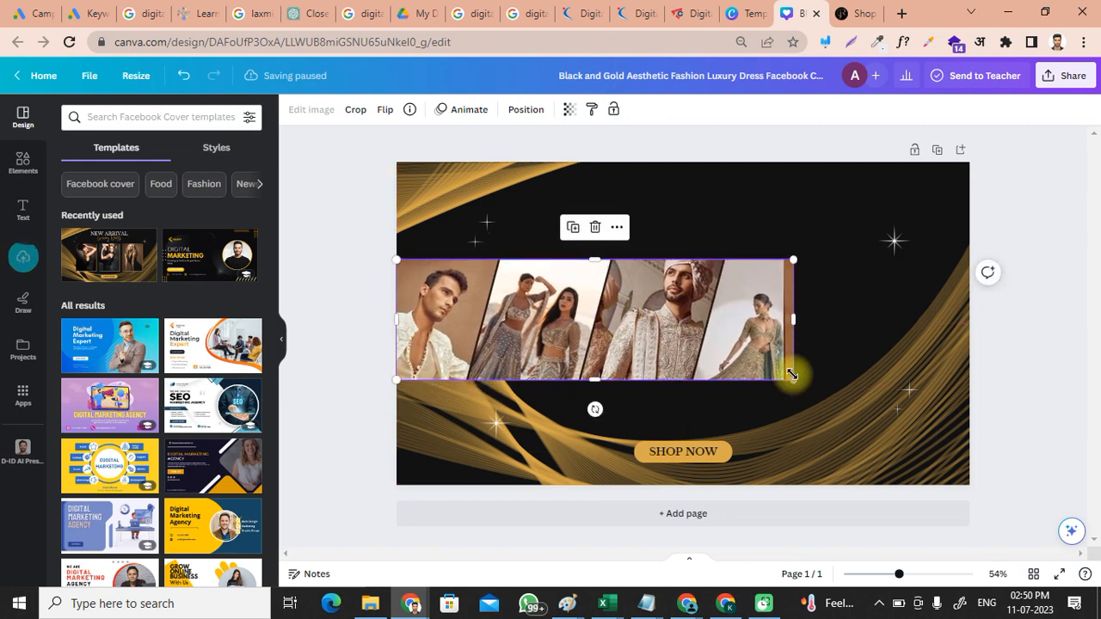
pyautogui.moveTo(792, 377); pyautogui.dragTo(1000, 373)
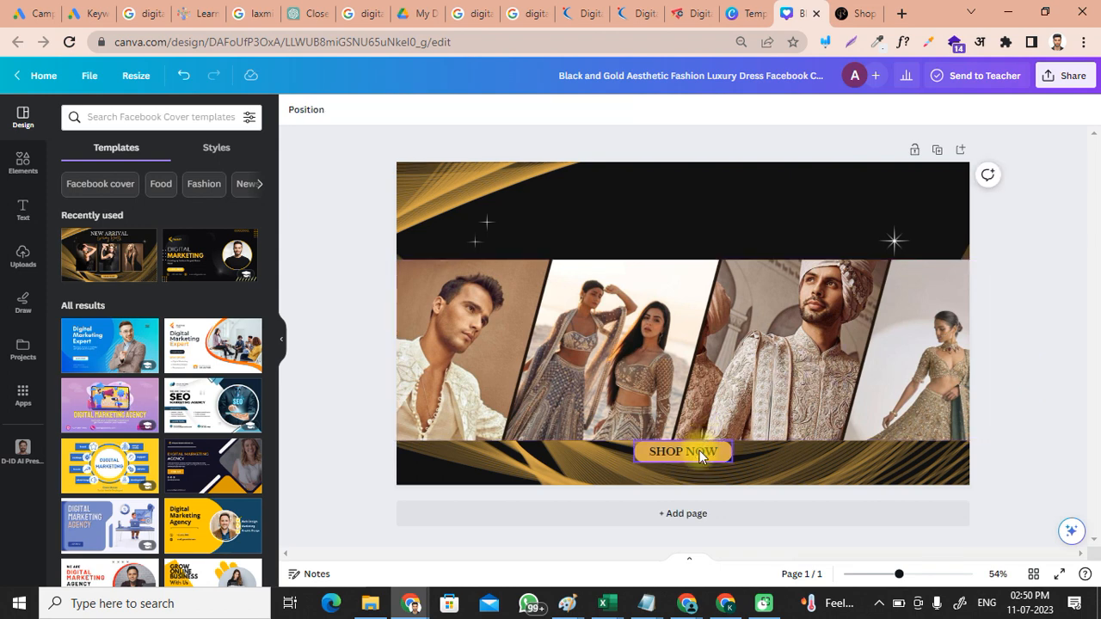
# Step: Move the SHOP NOW button slightly lower
pyautogui.moveTo(684, 460)
pyautogui.mouseDown()
pyautogui.moveTo(704, 472)
pyautogui.moveTo(676, 472)
pyautogui.mouseUp()
pyautogui.click(1044, 410)
pyautogui.click(758, 351)
pyautogui.click(1052, 294)
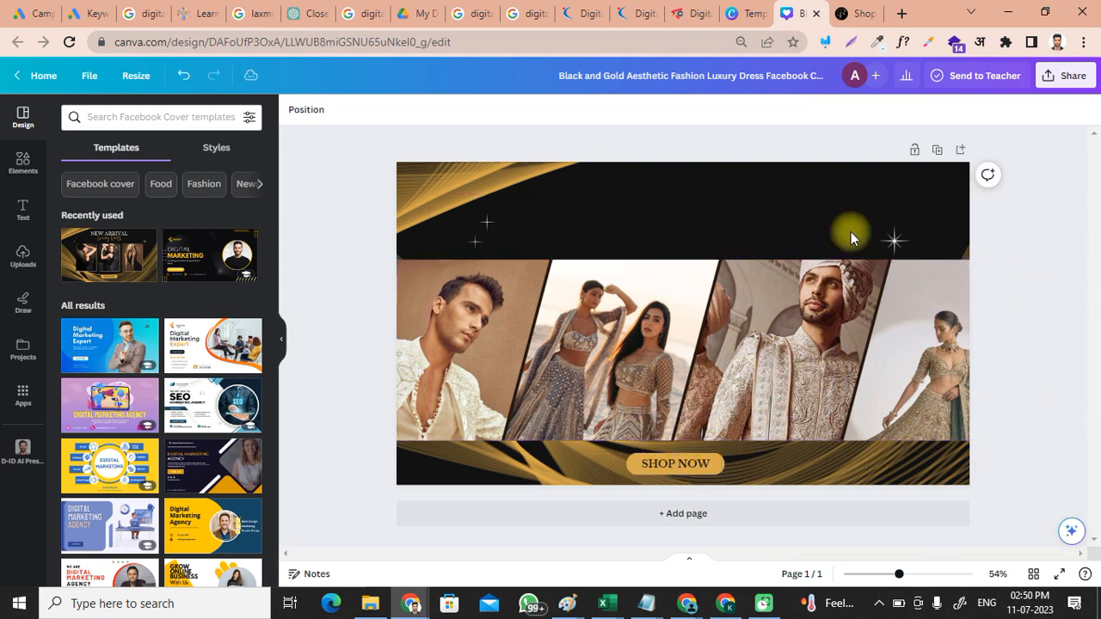
pyautogui.click(24, 255)
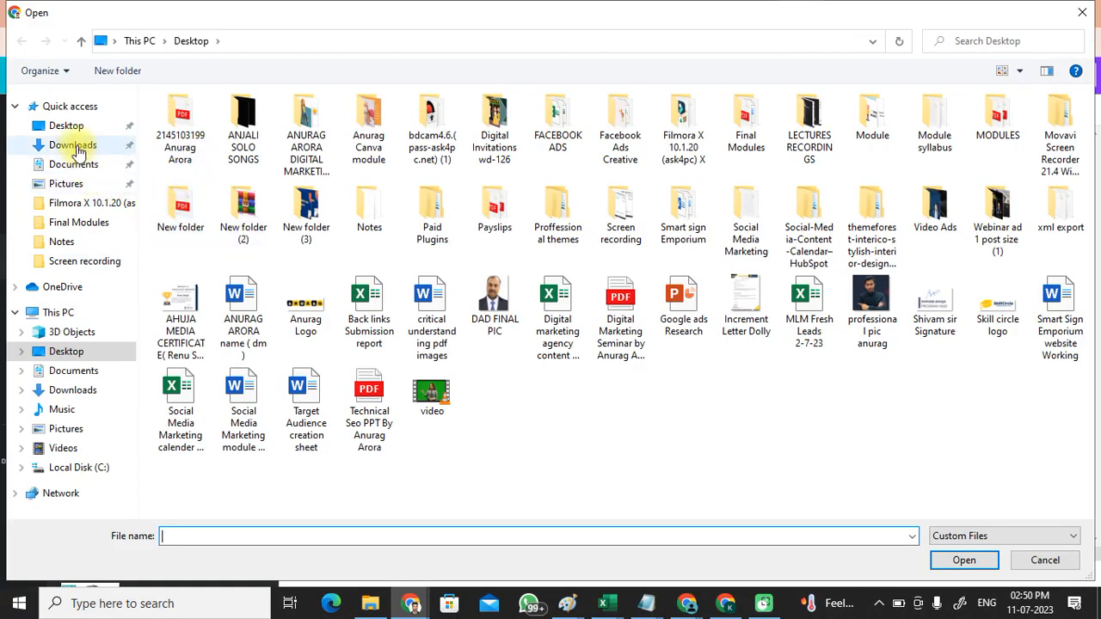
# Step: Upload the 'rangrej logo' file from Downloads and add it to the cover
pyautogui.click(75, 146)
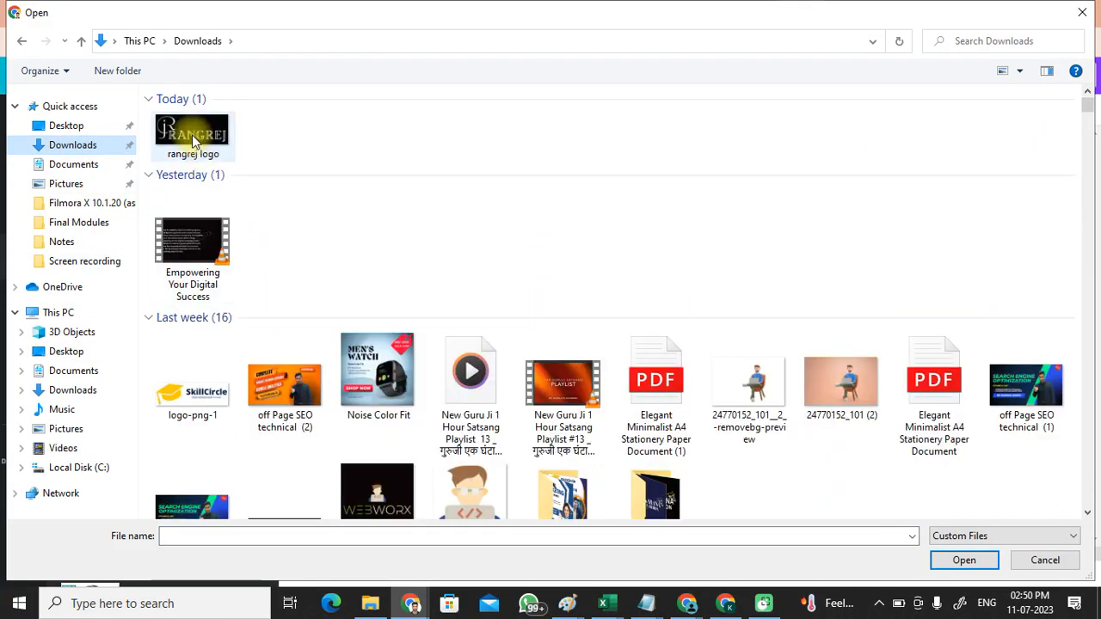
pyautogui.click(967, 561)
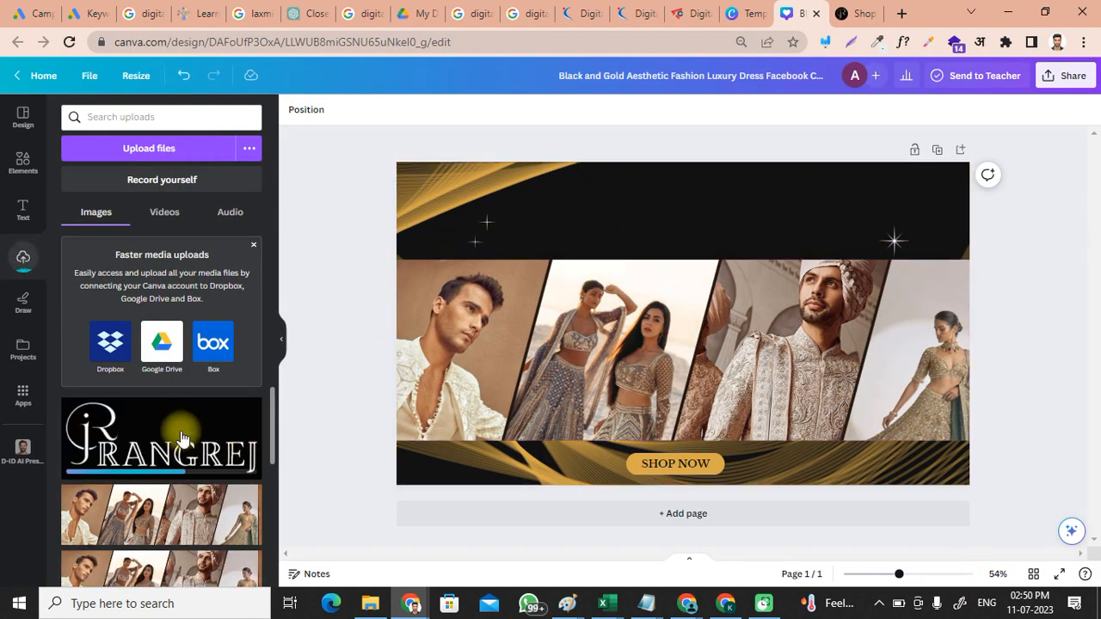
pyautogui.click(172, 437)
# Step: Shrink the logo and centre it in the top black band
pyautogui.moveTo(693, 283); pyautogui.dragTo(697, 178)
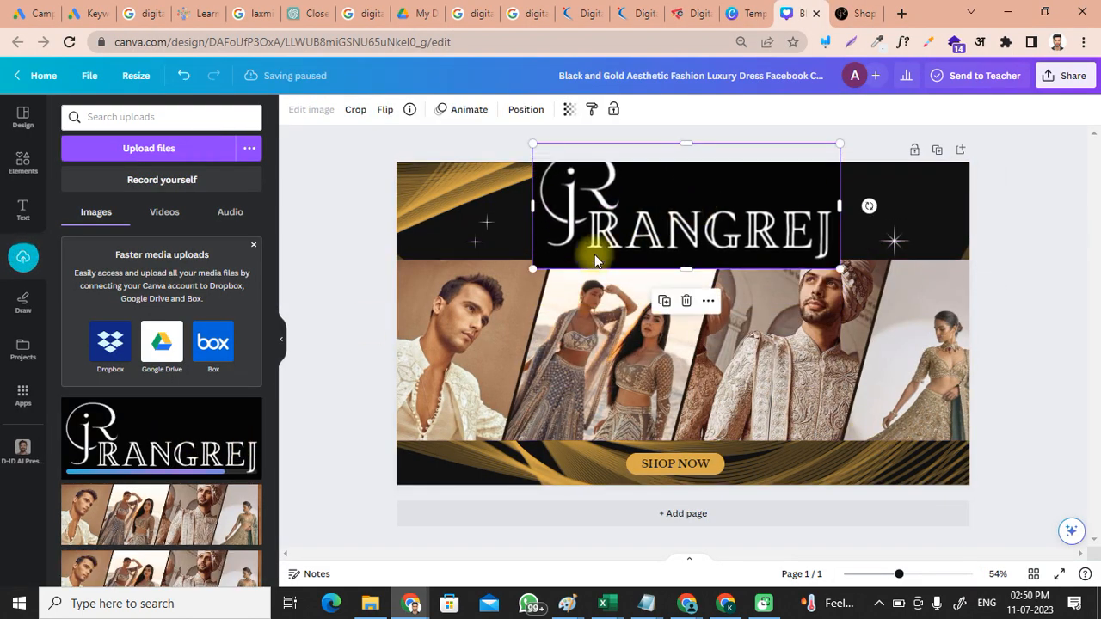
pyautogui.moveTo(564, 253); pyautogui.dragTo(644, 234)
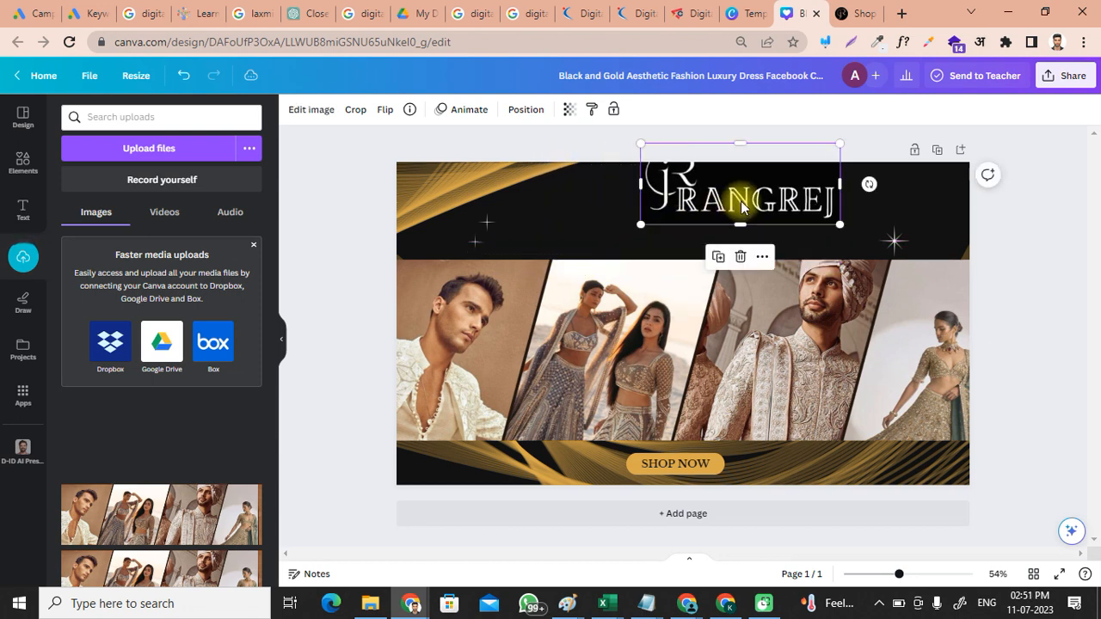
pyautogui.moveTo(737, 208); pyautogui.dragTo(741, 223)
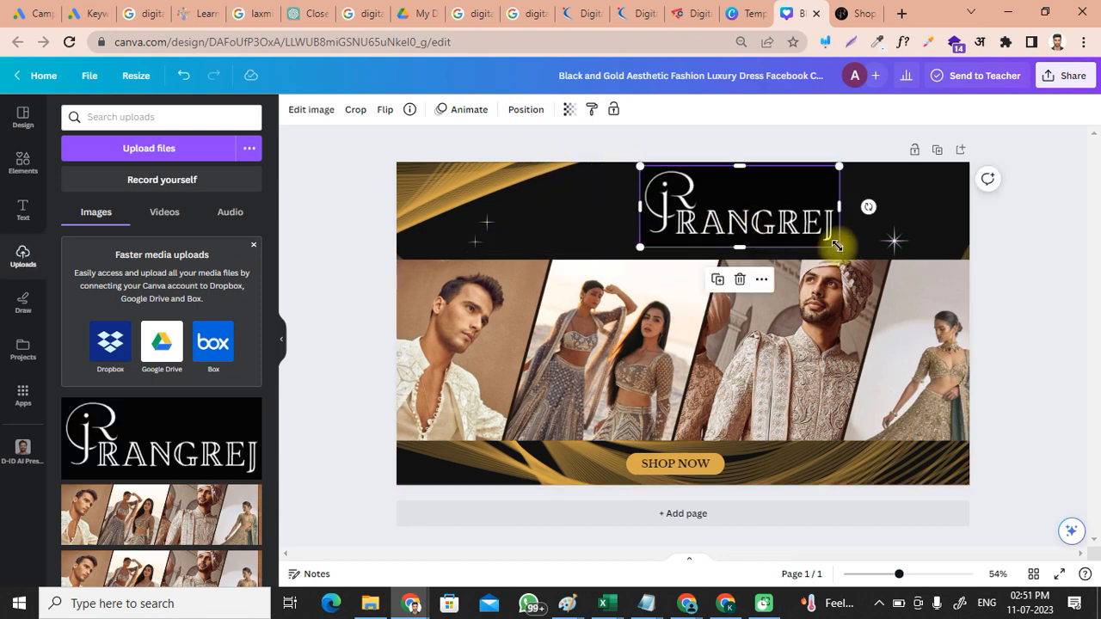
pyautogui.moveTo(840, 245); pyautogui.dragTo(805, 233)
pyautogui.moveTo(744, 209); pyautogui.dragTo(705, 209)
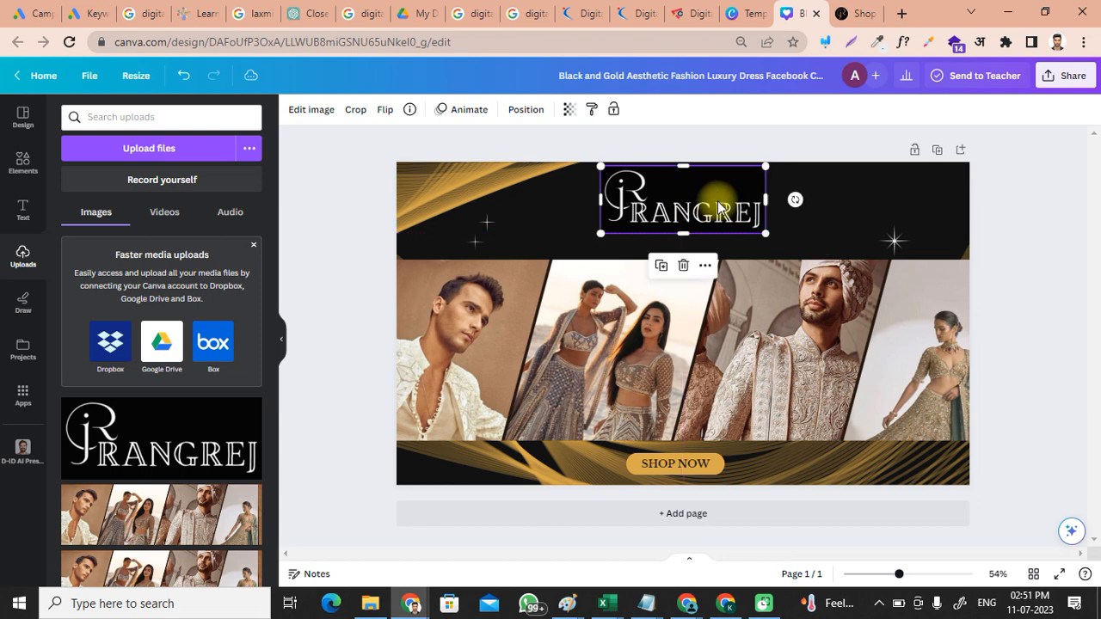
pyautogui.click(818, 207)
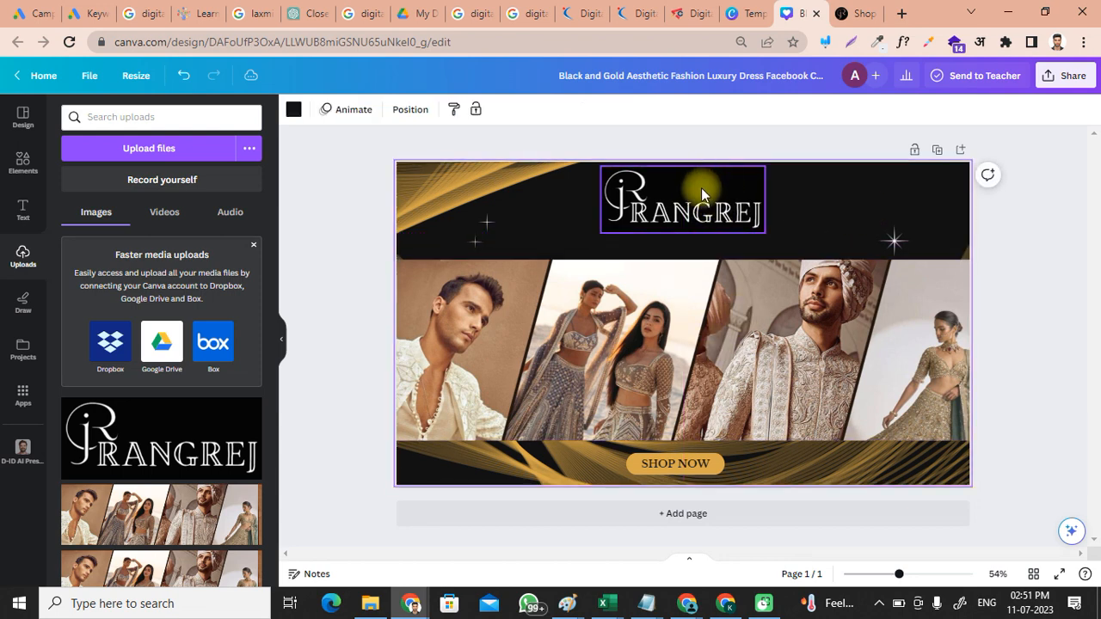
# Step: Sample the logo's black with the Color Picker extension and copy #000000
pyautogui.click(929, 42)
pyautogui.click(895, 79)
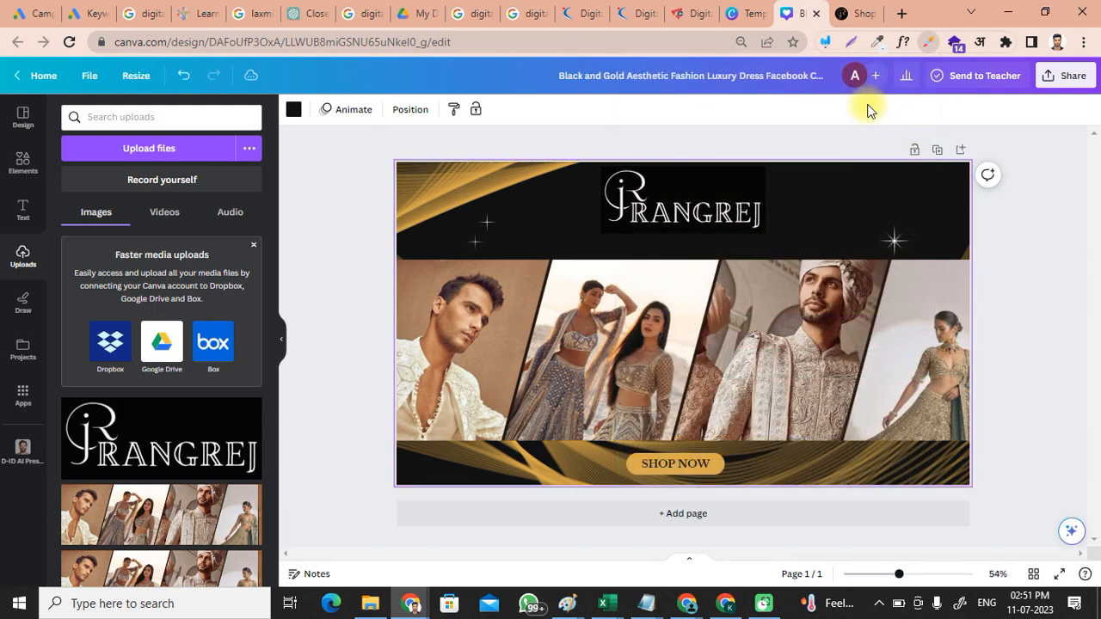
pyautogui.click(701, 182)
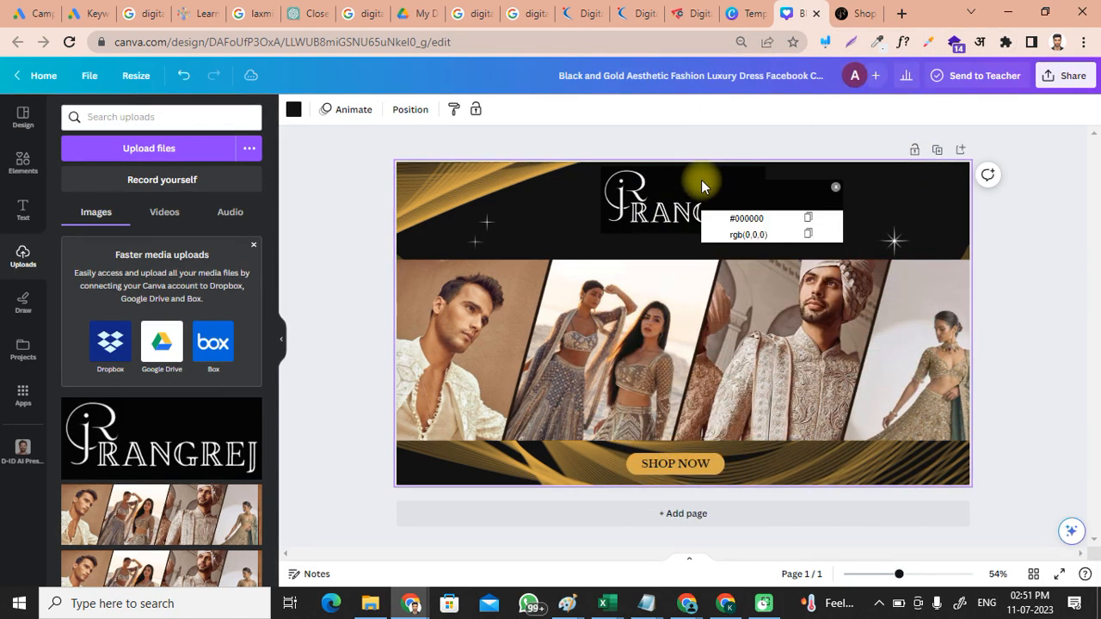
pyautogui.click(877, 193)
pyautogui.click(837, 188)
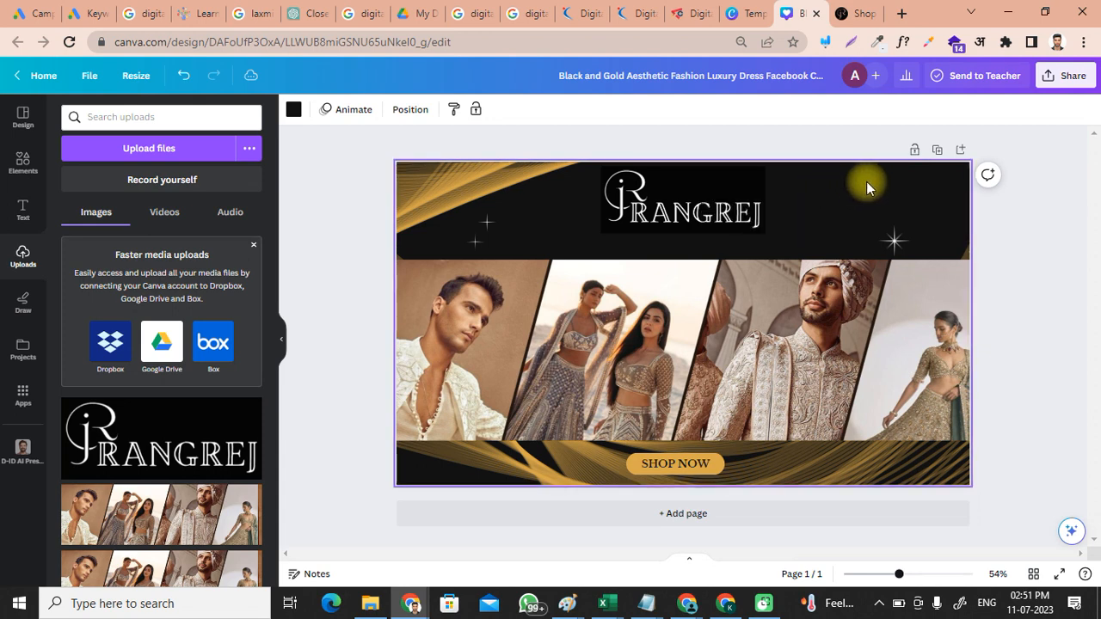
# Step: Nudge the logo down-right and set the page background colour to #000000
pyautogui.moveTo(848, 191); pyautogui.dragTo(843, 225)
pyautogui.moveTo(744, 199); pyautogui.dragTo(770, 247)
pyautogui.click(822, 184)
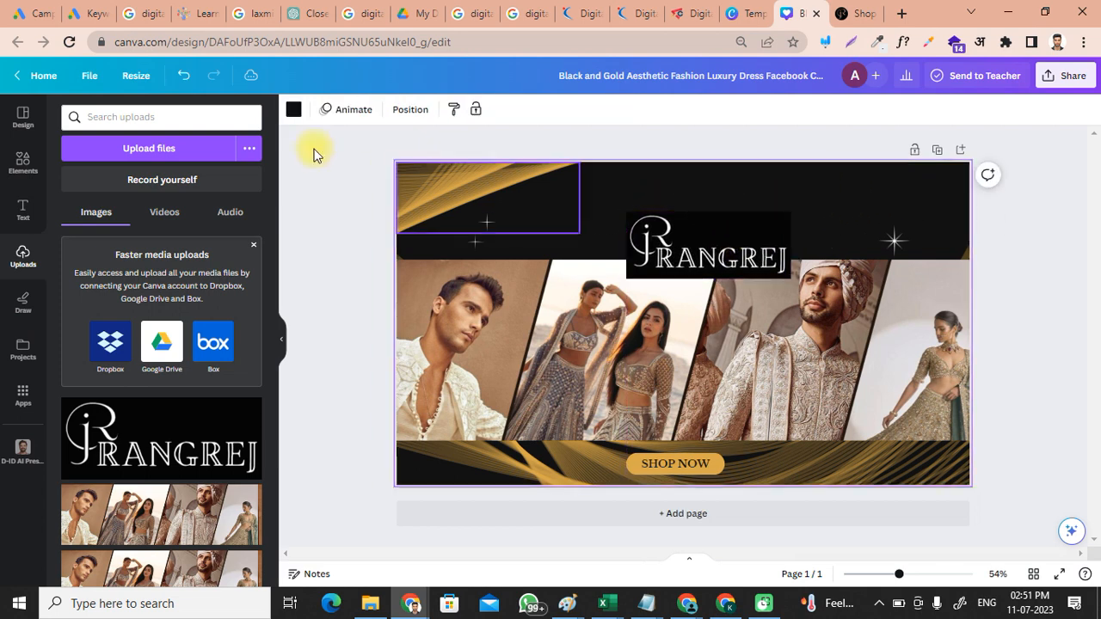
pyautogui.click(295, 109)
pyautogui.click(75, 187)
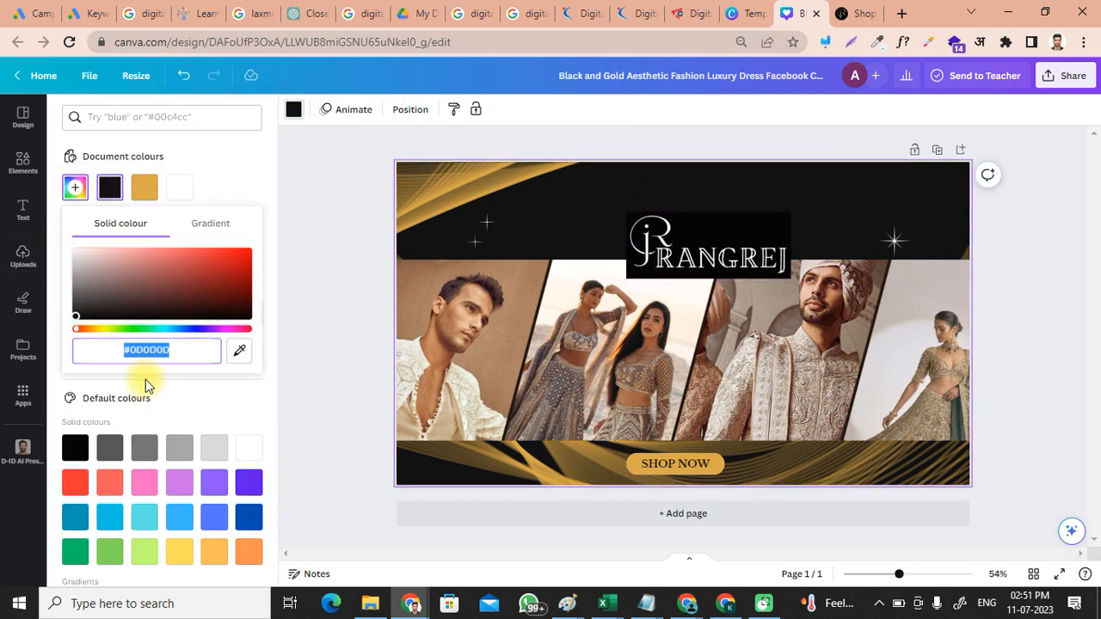
pyautogui.write('#000000')
pyautogui.click(887, 253)
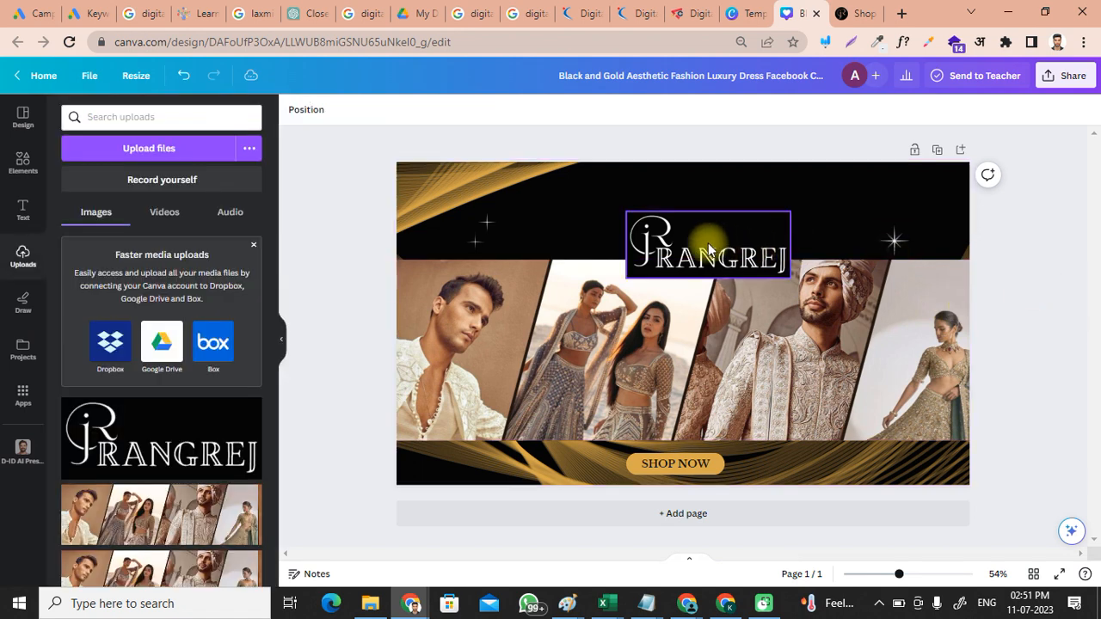
pyautogui.click(701, 204)
pyautogui.click(1069, 233)
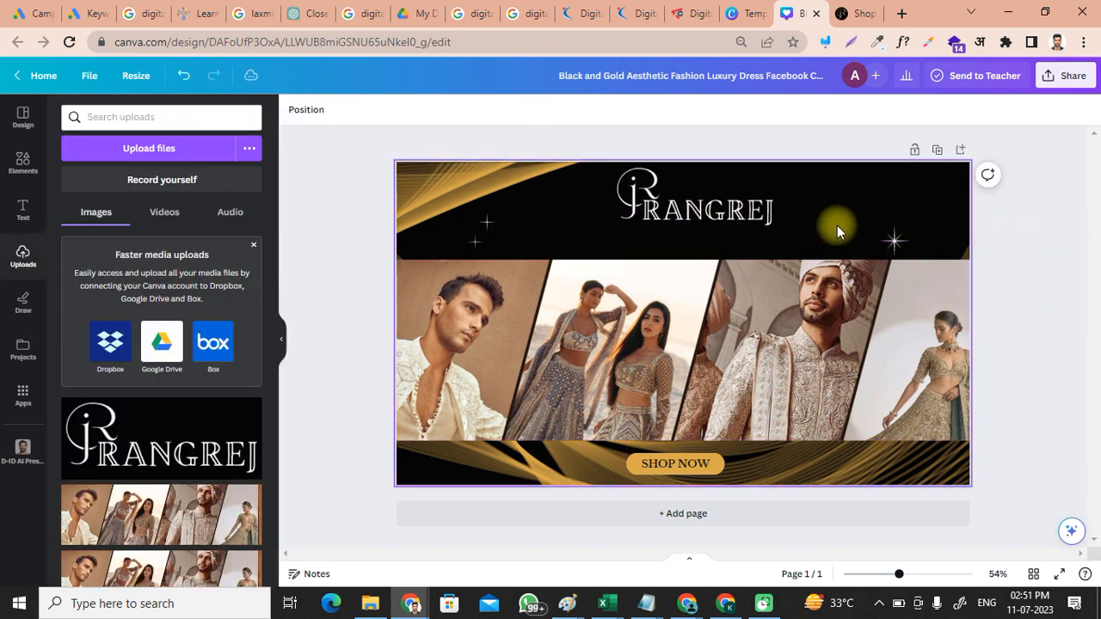
# Step: Make the photo strip semi-transparent and move the gold wave graphic down
pyautogui.click(734, 200)
pyautogui.click(797, 334)
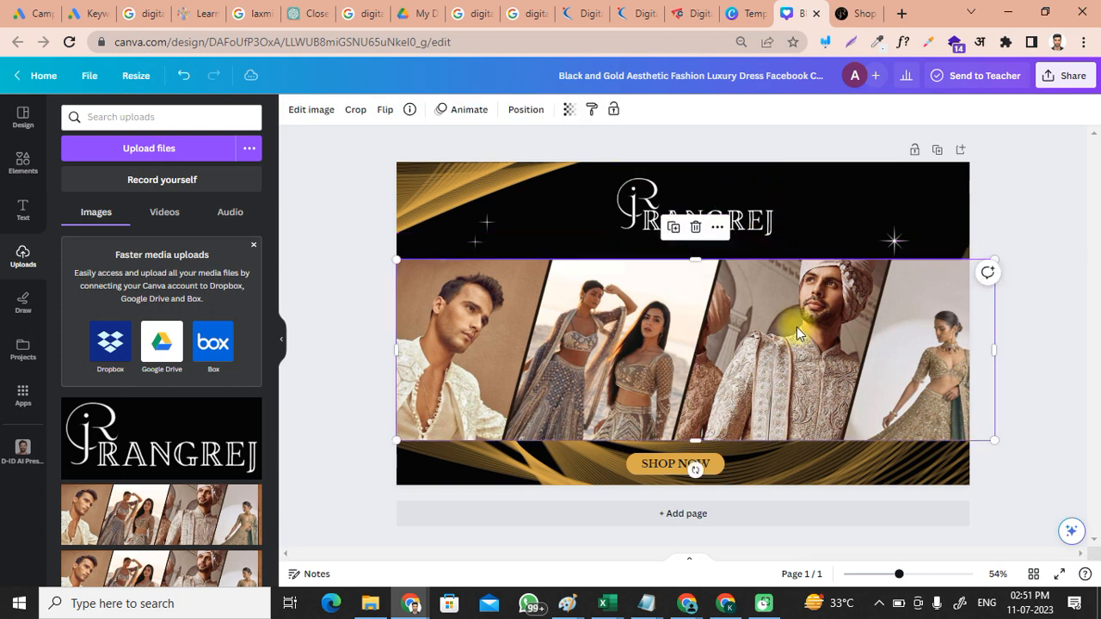
pyautogui.click(567, 115)
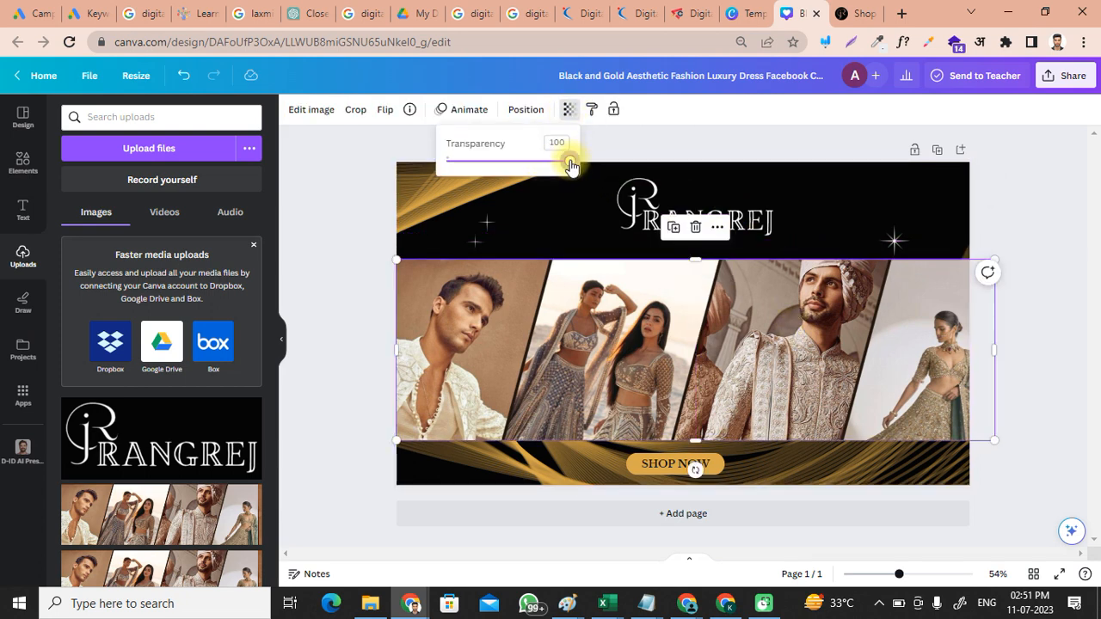
pyautogui.moveTo(570, 163); pyautogui.dragTo(476, 166)
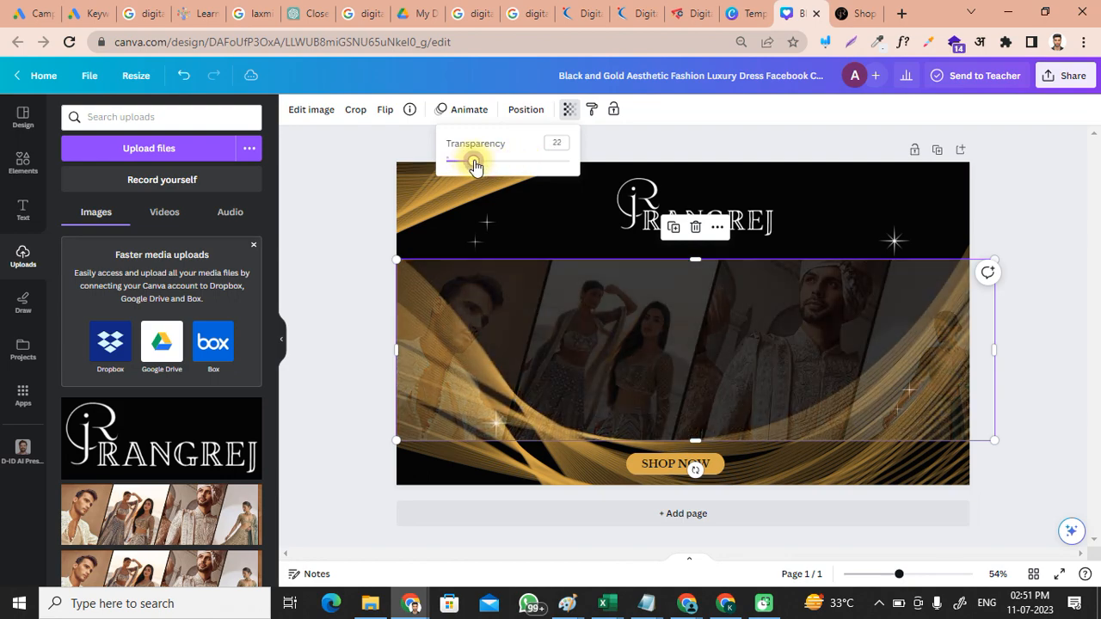
pyautogui.click(843, 453)
pyautogui.moveTo(843, 453); pyautogui.dragTo(847, 529)
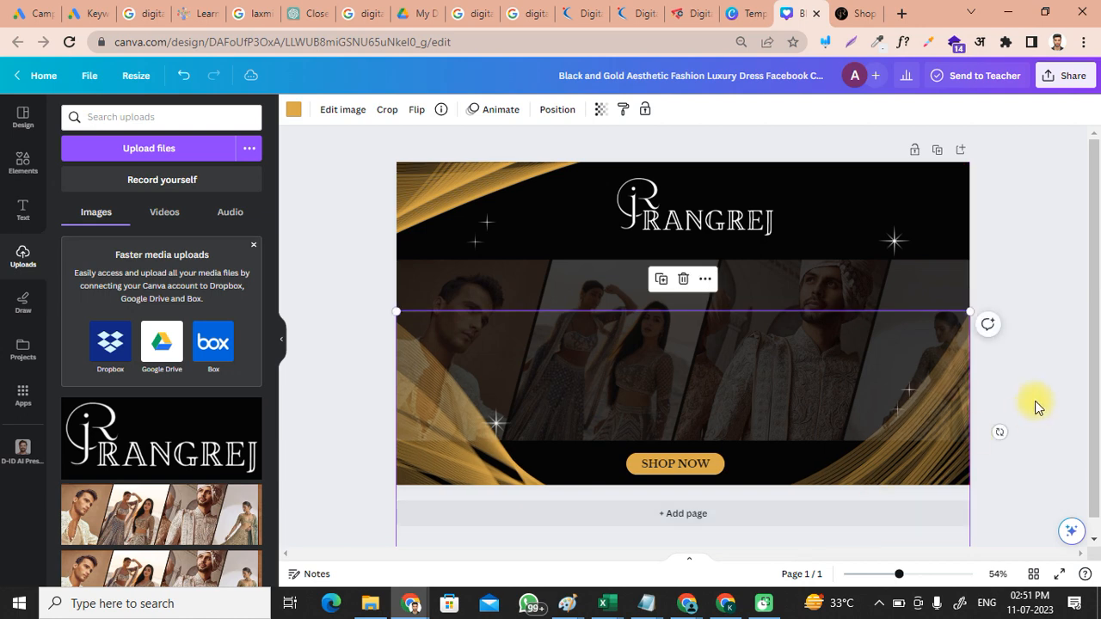
# Step: Stretch the photo strip from the page bottom up to just below the logo (1,710 × 626)
pyautogui.moveTo(728, 363)
pyautogui.mouseDown()
pyautogui.moveTo(729, 347)
pyautogui.moveTo(715, 338)
pyautogui.moveTo(717, 347)
pyautogui.mouseUp()
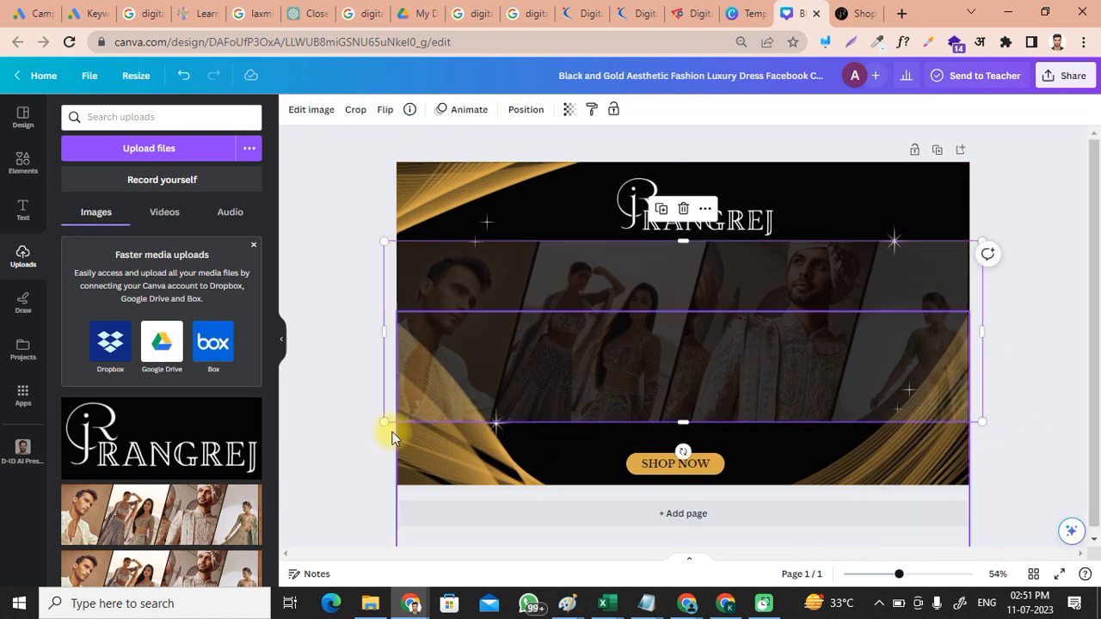
pyautogui.moveTo(384, 422); pyautogui.dragTo(312, 444)
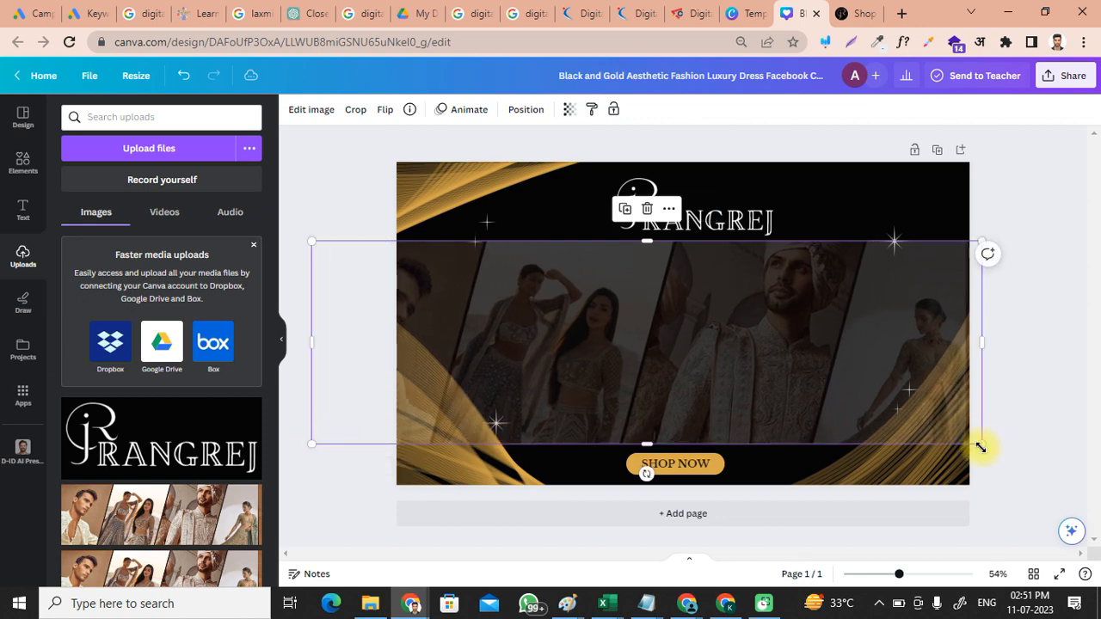
pyautogui.hotkey('ctrl', 'z')
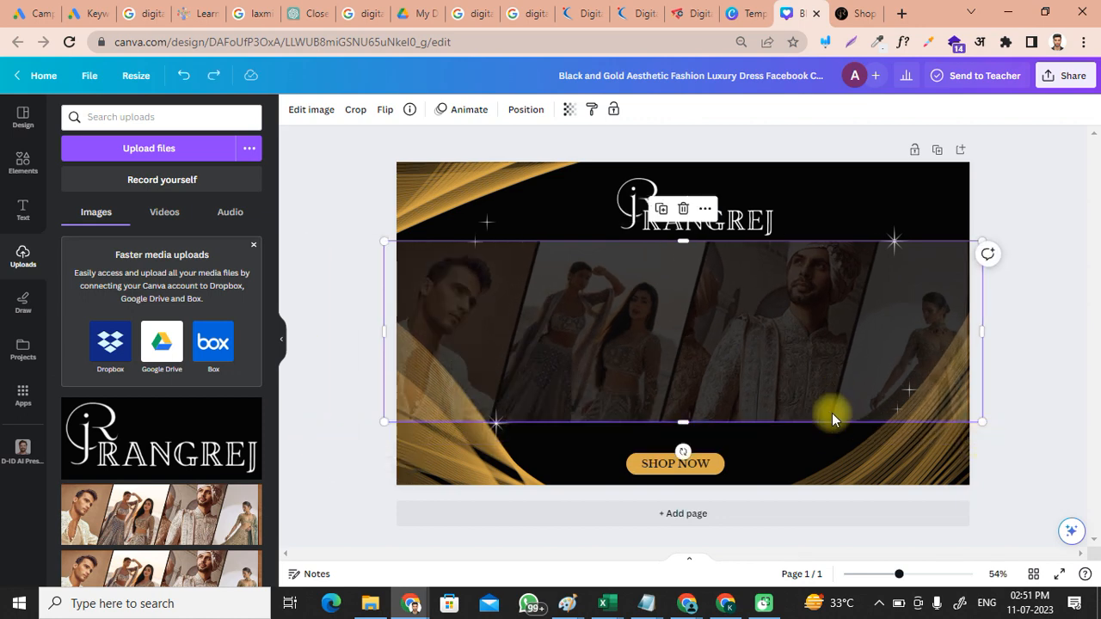
pyautogui.moveTo(832, 419); pyautogui.dragTo(827, 457)
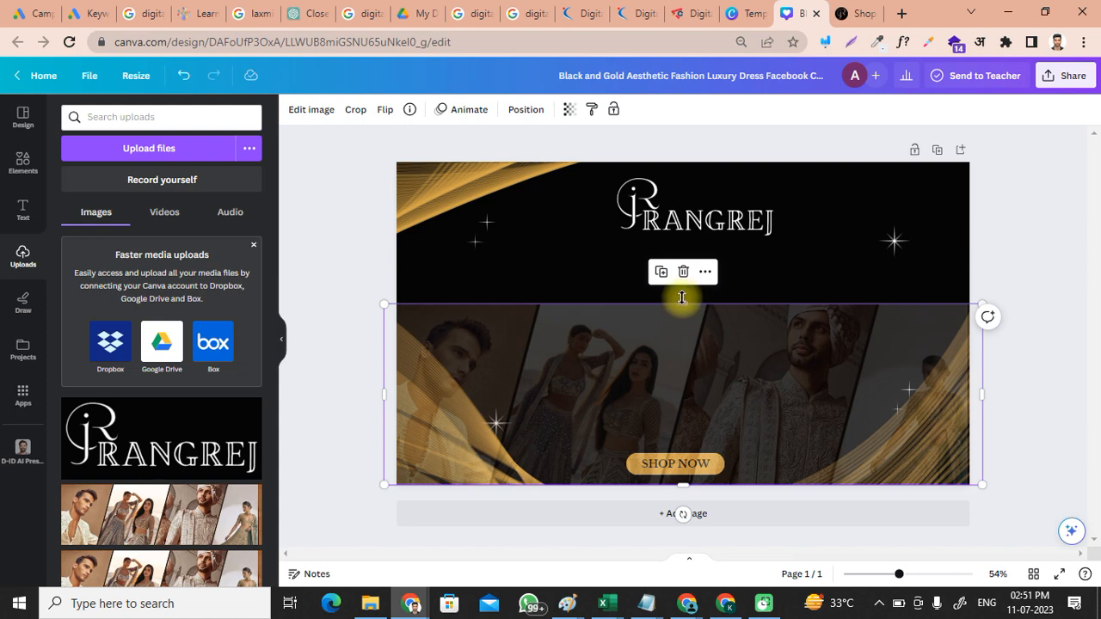
pyautogui.moveTo(682, 297); pyautogui.dragTo(684, 268)
# Step: Nudge the RANGREJ logo slightly lower
pyautogui.click(1051, 308)
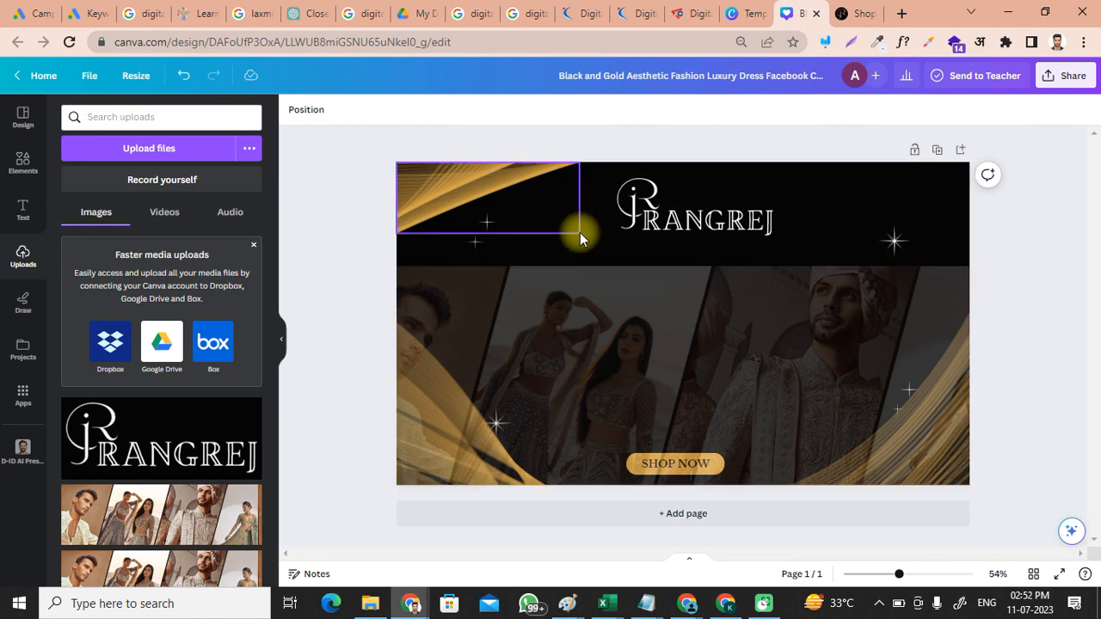
pyautogui.moveTo(691, 209); pyautogui.dragTo(691, 219)
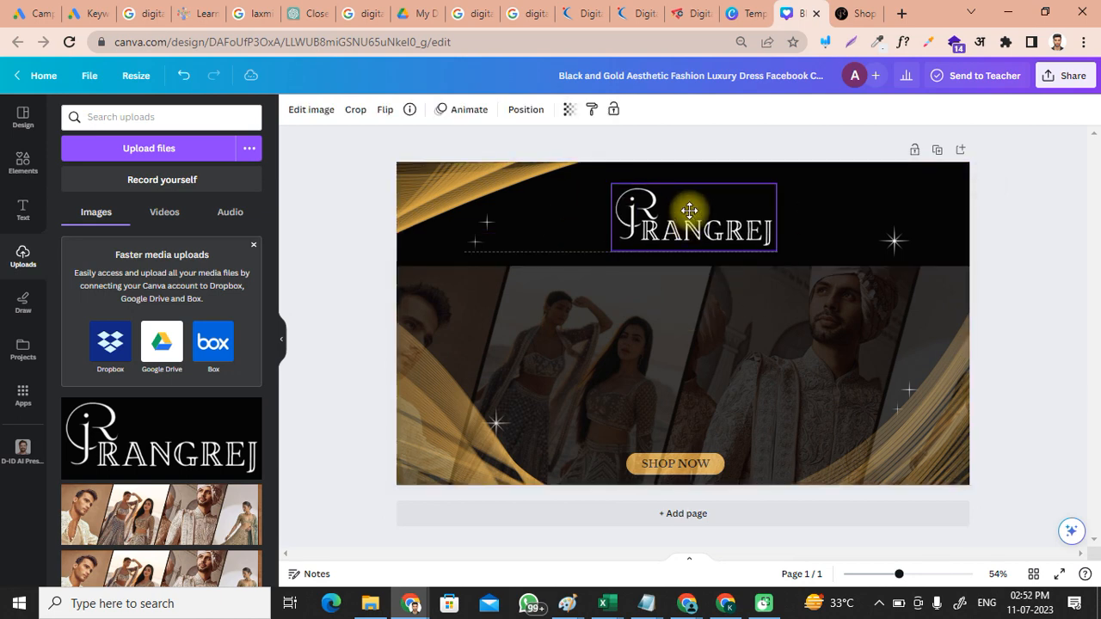
pyautogui.click(1027, 283)
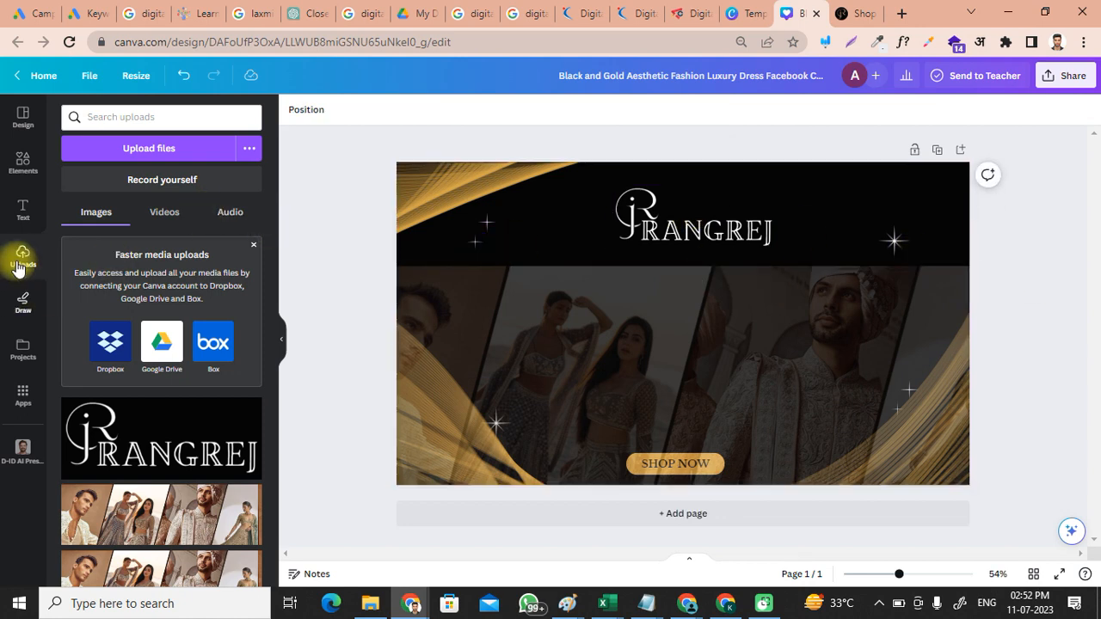
# Step: Add an 'Add a heading' text box to the cover and open a new browser tab
pyautogui.click(23, 221)
pyautogui.click(113, 279)
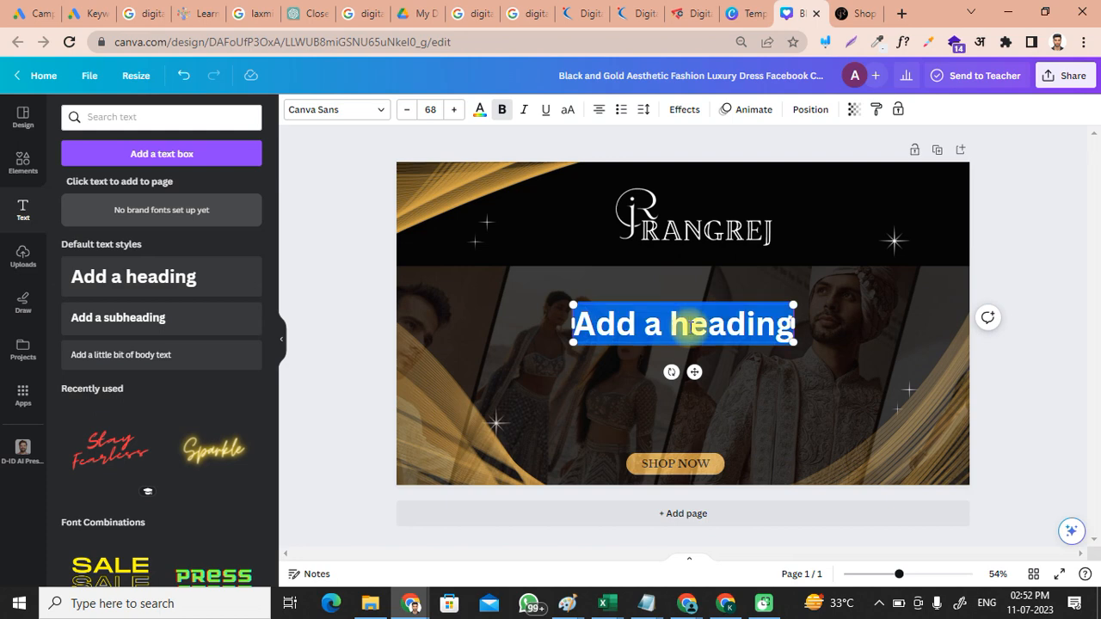
pyautogui.click(902, 14)
# Step: Ask ChatGPT for a catchy Rangrej ethnic-dresses caption and copy its 'Embrace the Colors of Tradition…' reply
pyautogui.write('chat.openai.com')
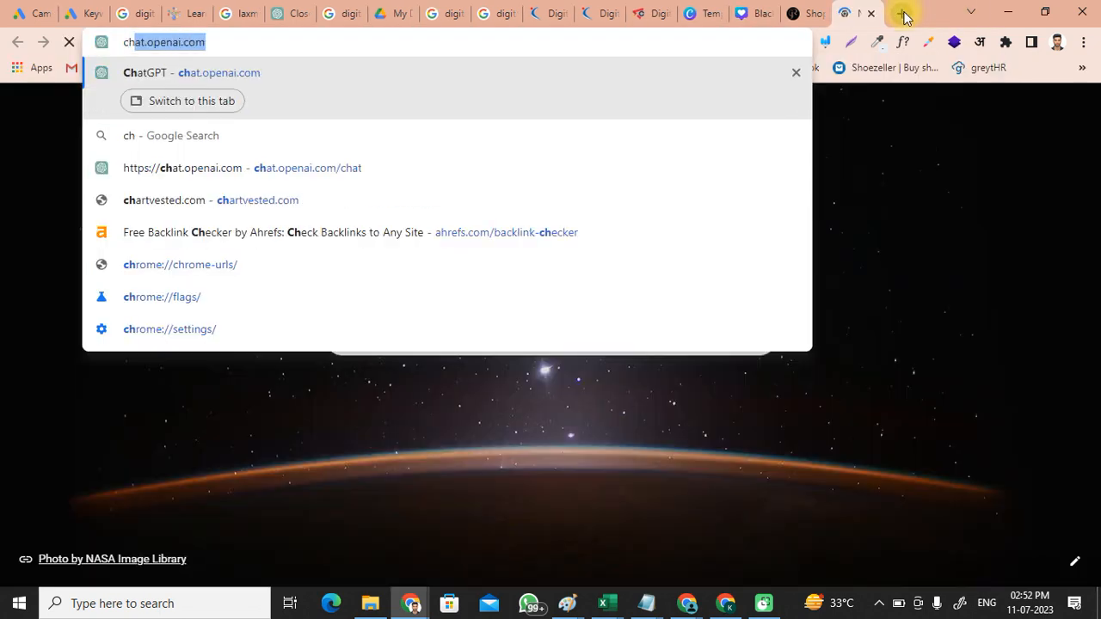
pyautogui.press('Return')
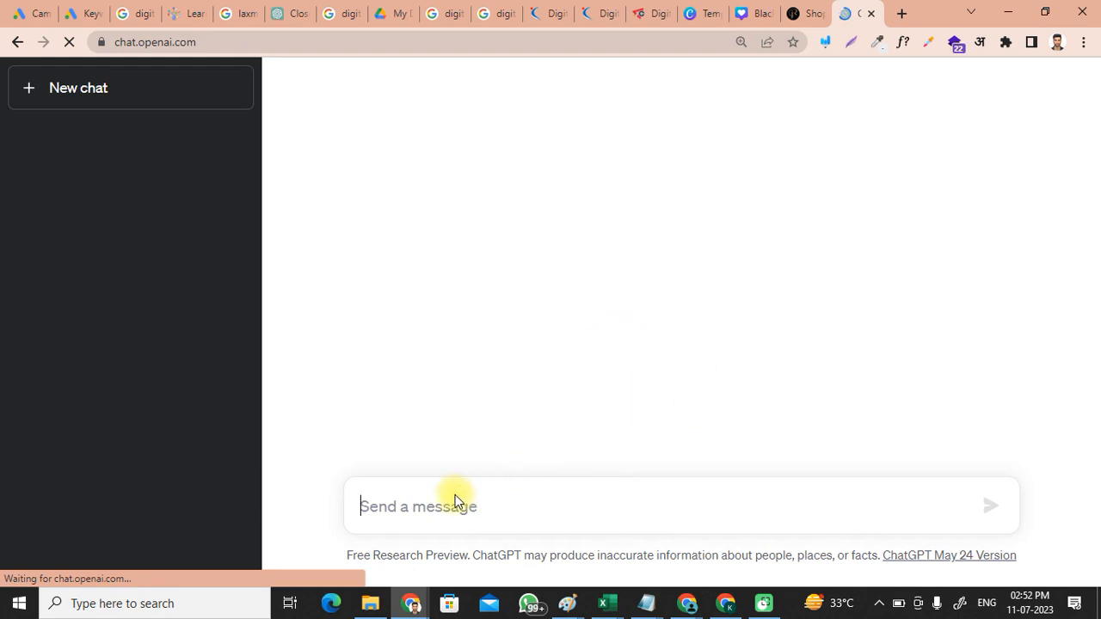
pyautogui.write('et')
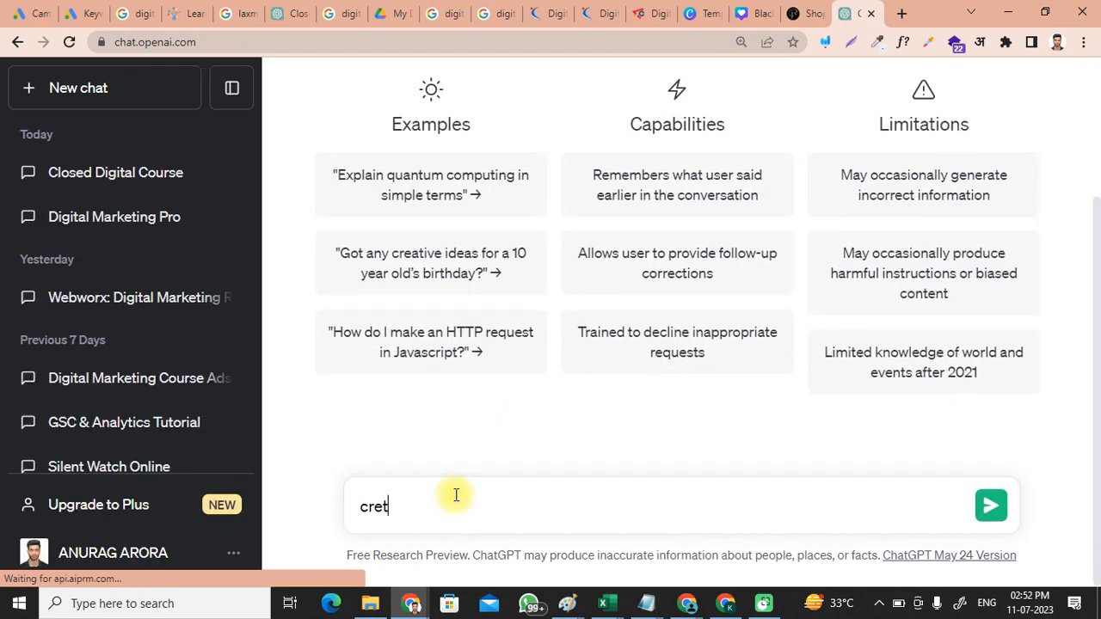
pyautogui.press('BackSpace')
pyautogui.write('ate a catchy caption o')
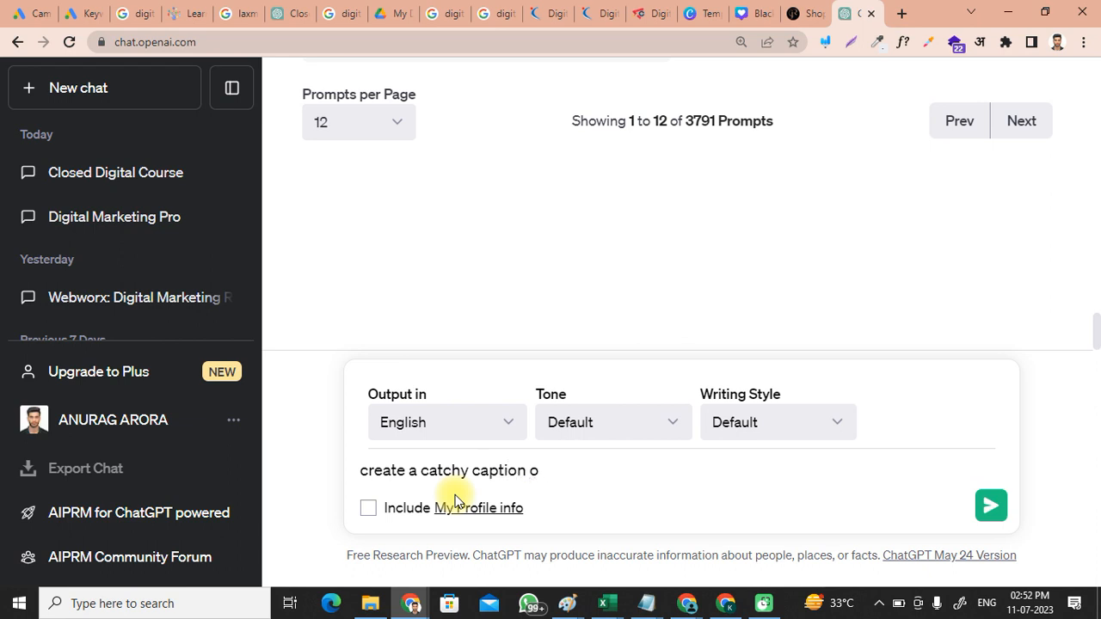
pyautogui.write('e')
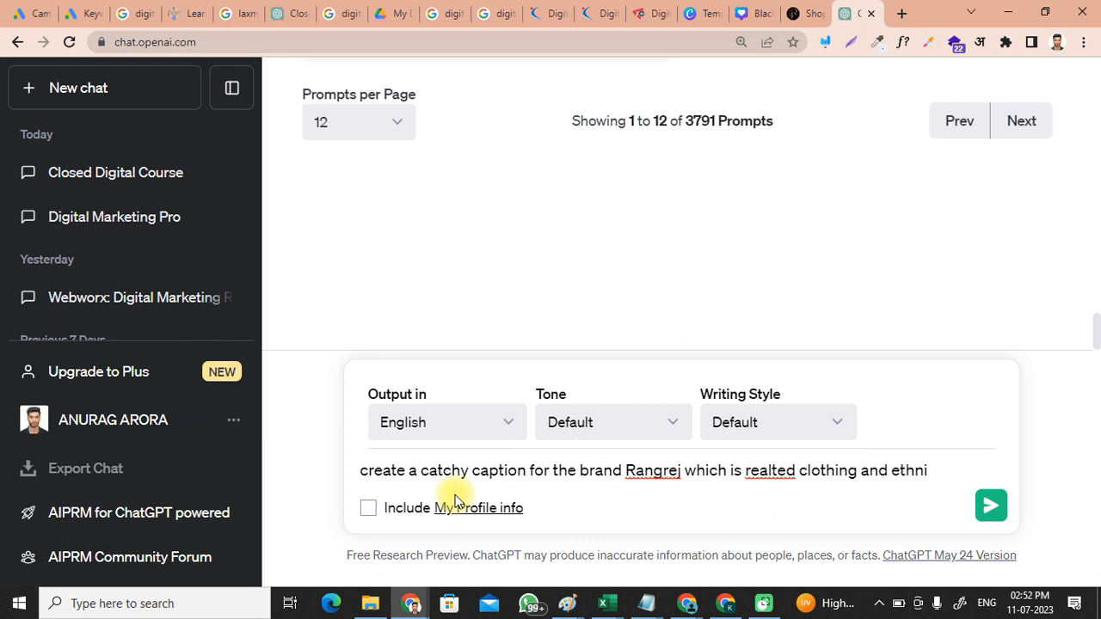
pyautogui.write('dre')
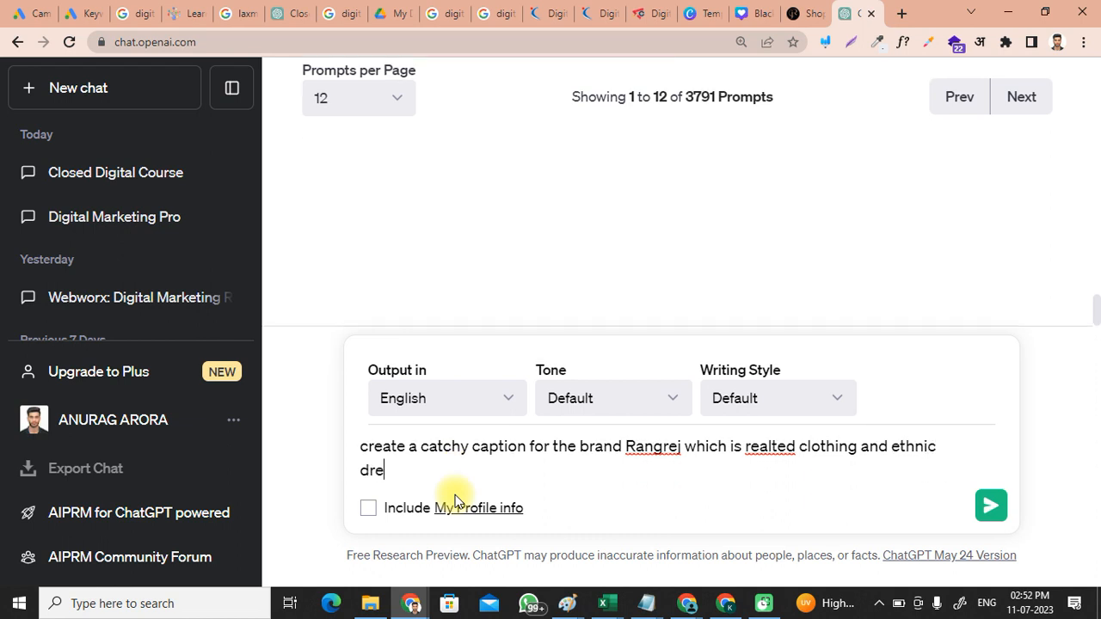
pyautogui.write('sses')
pyautogui.press('Return')
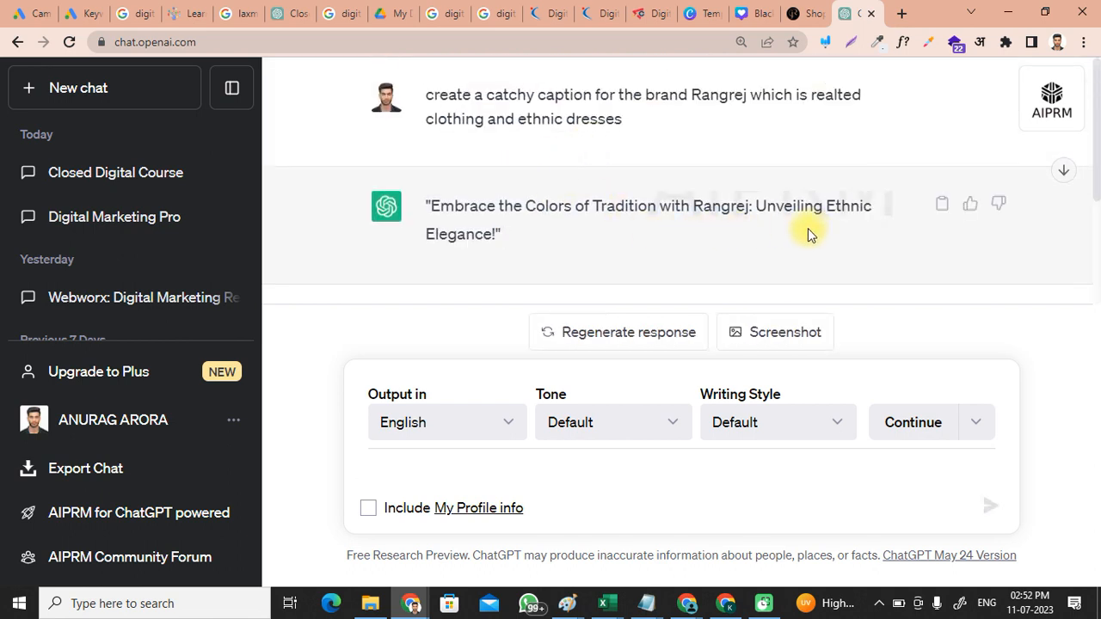
pyautogui.moveTo(432, 207); pyautogui.dragTo(496, 239)
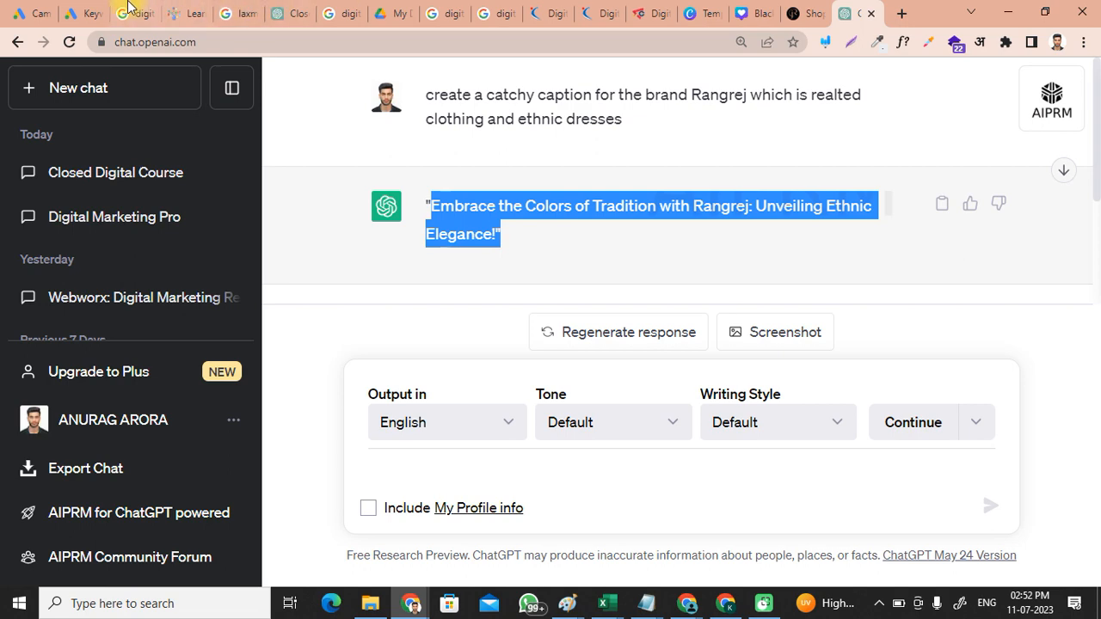
pyautogui.click(698, 13)
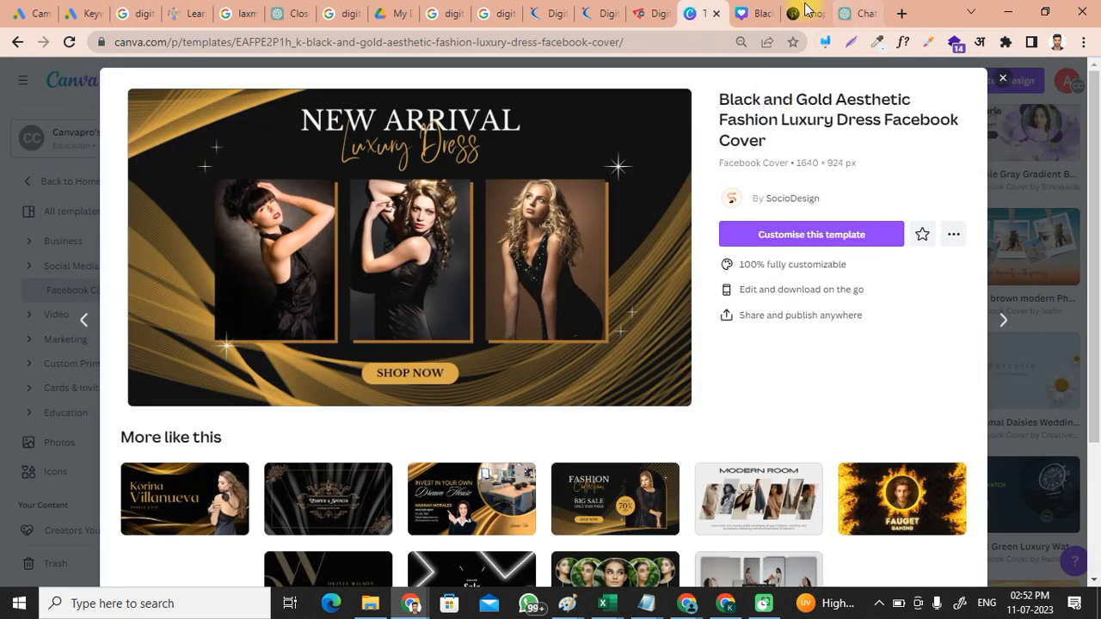
# Step: Paste the ChatGPT slogan over the placeholder heading, shrink the box to size 55.9 and shift it right
pyautogui.click(806, 12)
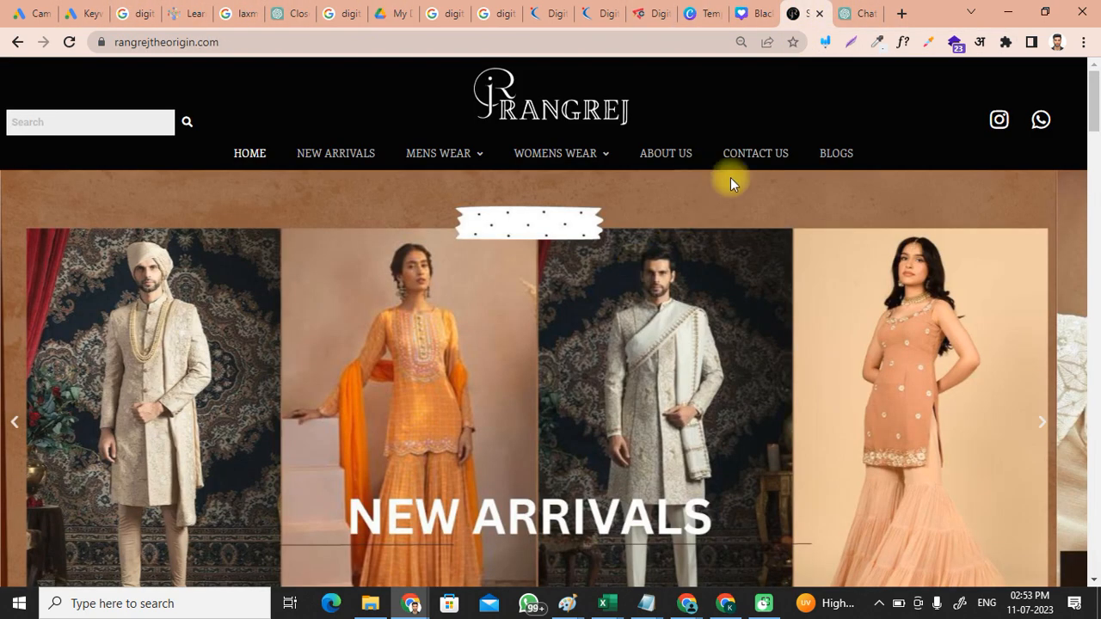
pyautogui.click(760, 12)
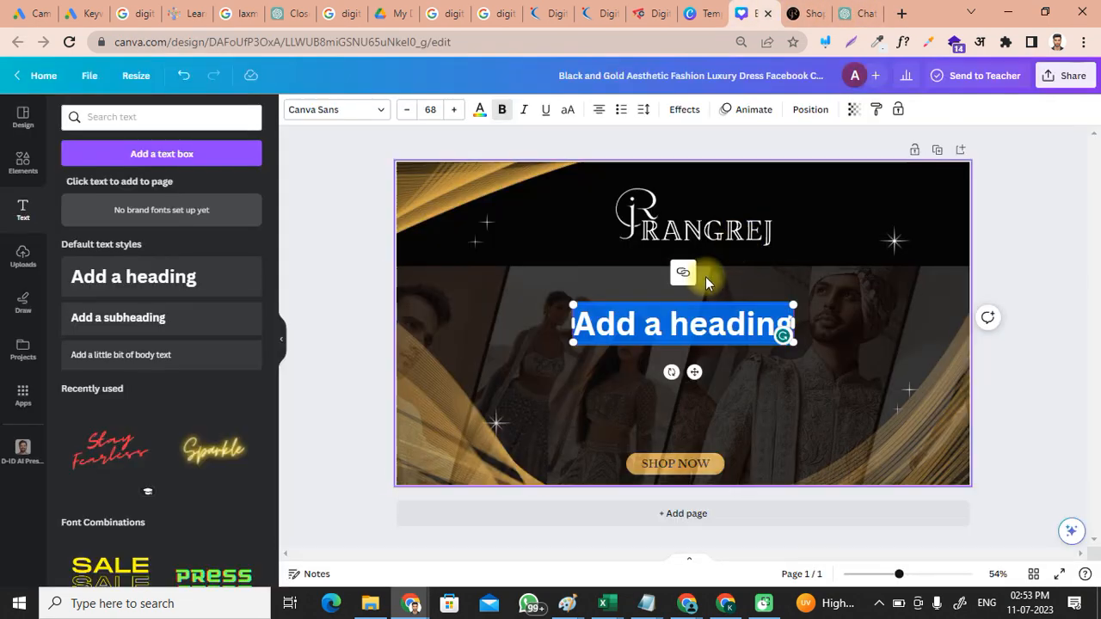
pyautogui.doubleClick(782, 327)
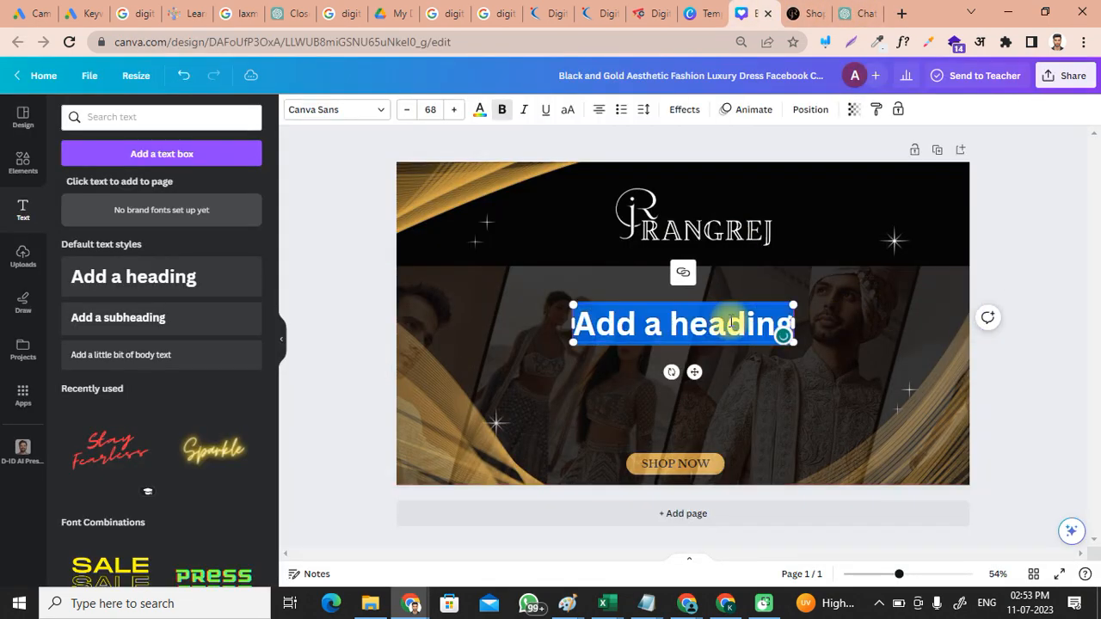
pyautogui.write('Embrace the Colors of Tradition with Rangrej: Unveiling Ethnic Elegance!"')
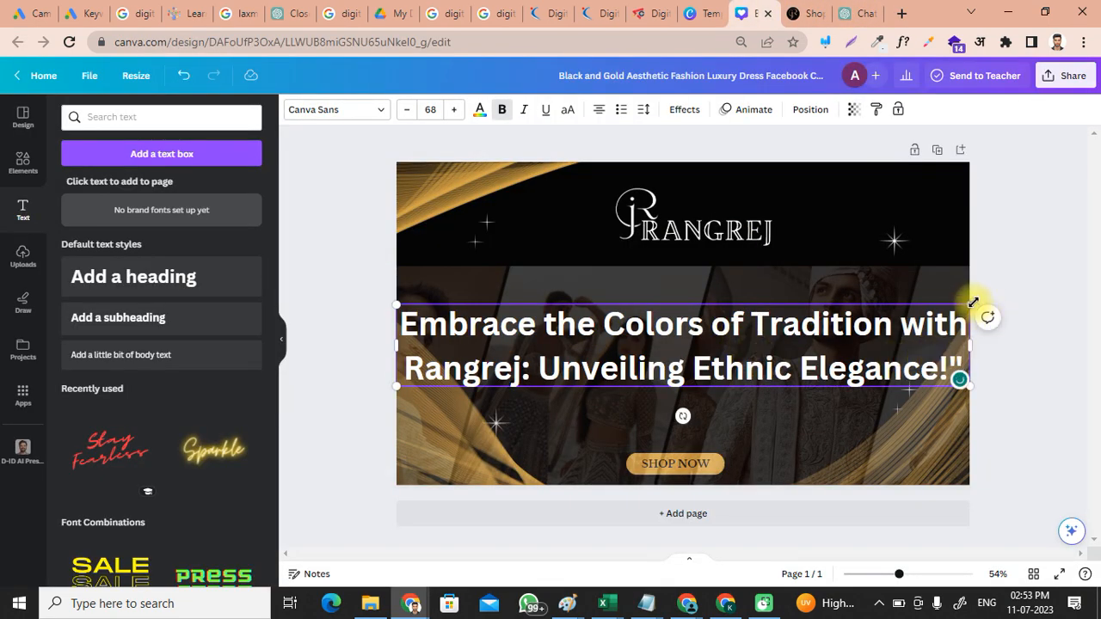
pyautogui.moveTo(971, 304); pyautogui.dragTo(868, 319)
pyautogui.moveTo(707, 363); pyautogui.dragTo(750, 329)
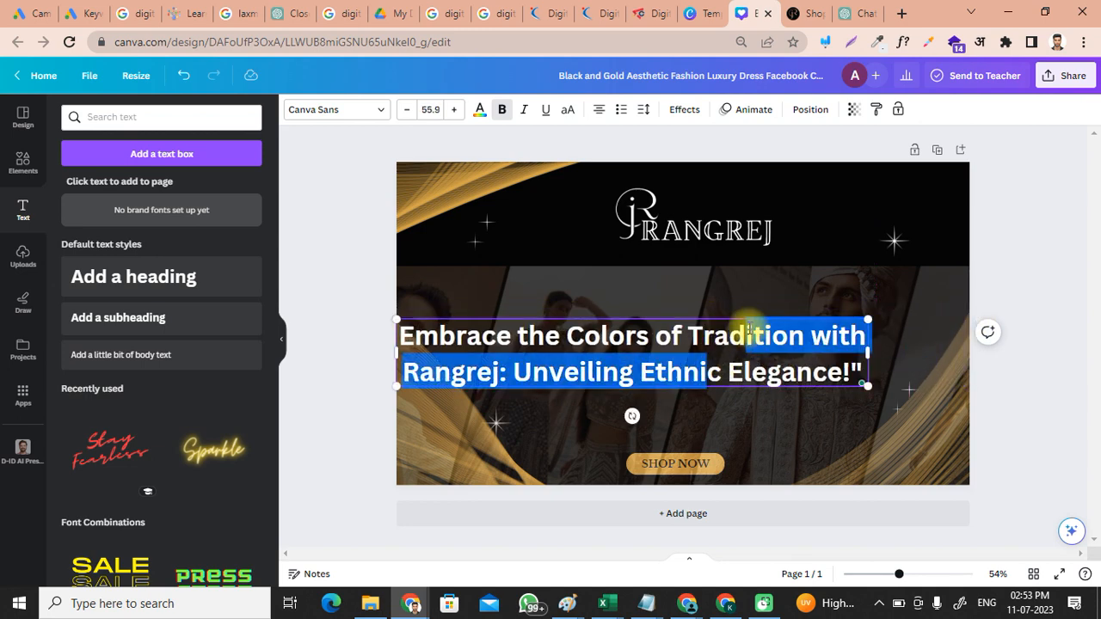
pyautogui.click(940, 376)
pyautogui.moveTo(737, 368); pyautogui.dragTo(805, 377)
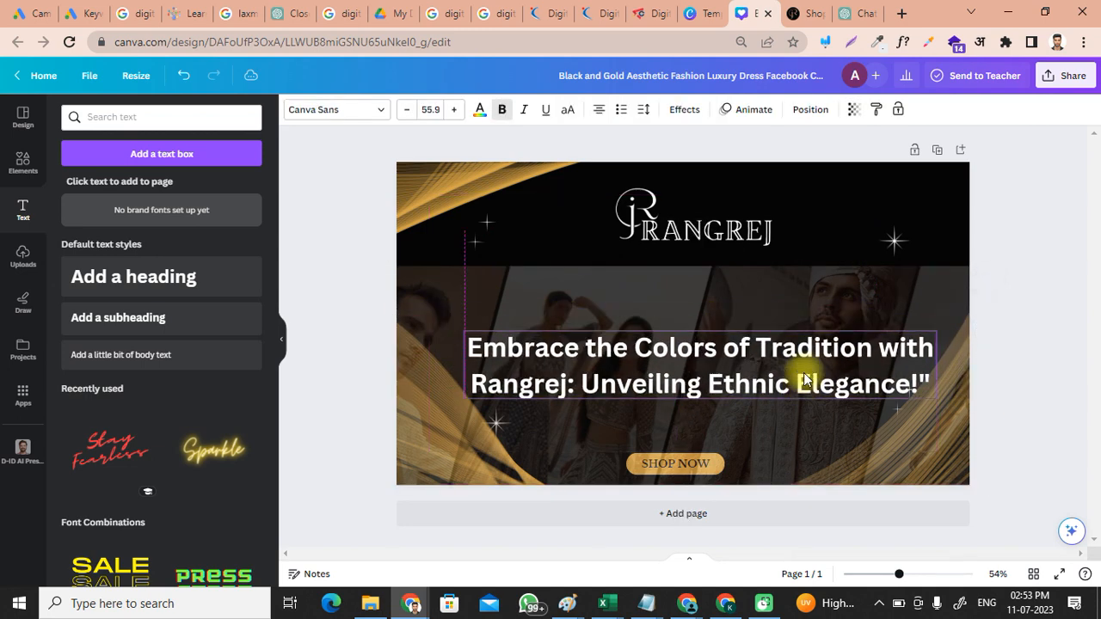
pyautogui.click(893, 465)
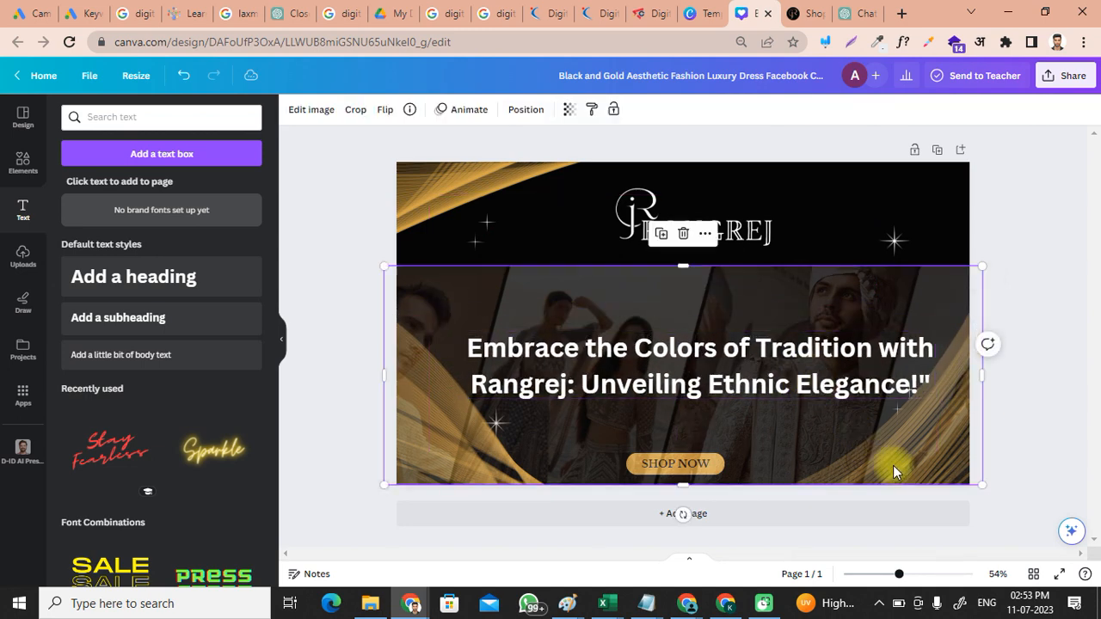
# Step: Set the models photo transparency to 17 and keep it in the cover's lower half
pyautogui.click(569, 109)
pyautogui.click(458, 164)
pyautogui.moveTo(457, 163); pyautogui.dragTo(494, 161)
pyautogui.moveTo(900, 410); pyautogui.dragTo(943, 458)
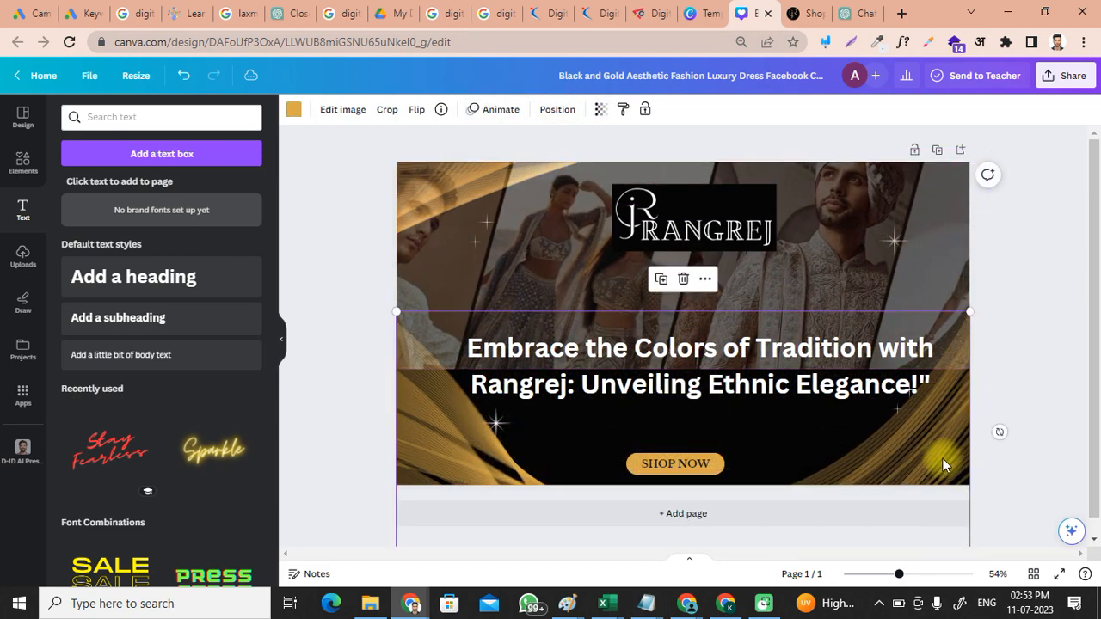
pyautogui.click(600, 111)
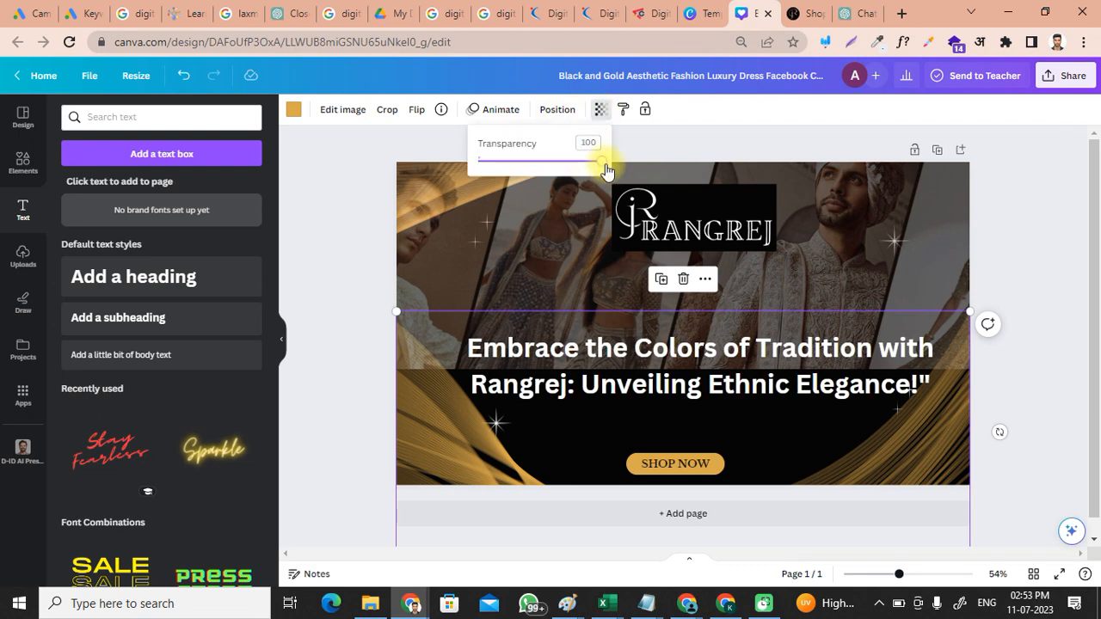
pyautogui.moveTo(605, 170); pyautogui.dragTo(501, 170)
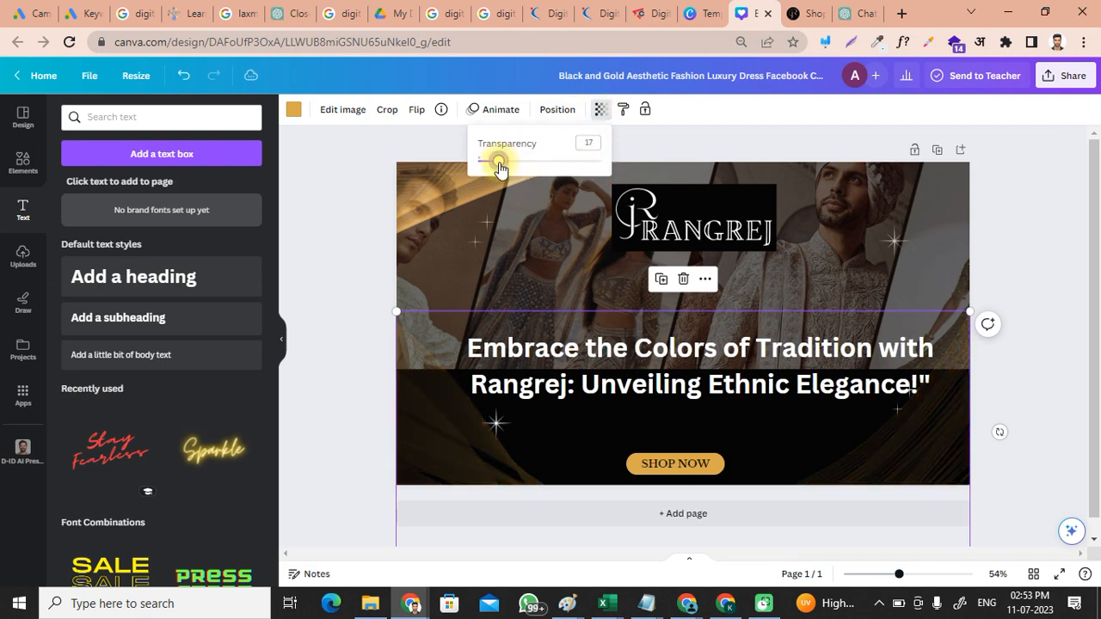
pyautogui.moveTo(823, 290); pyautogui.dragTo(817, 400)
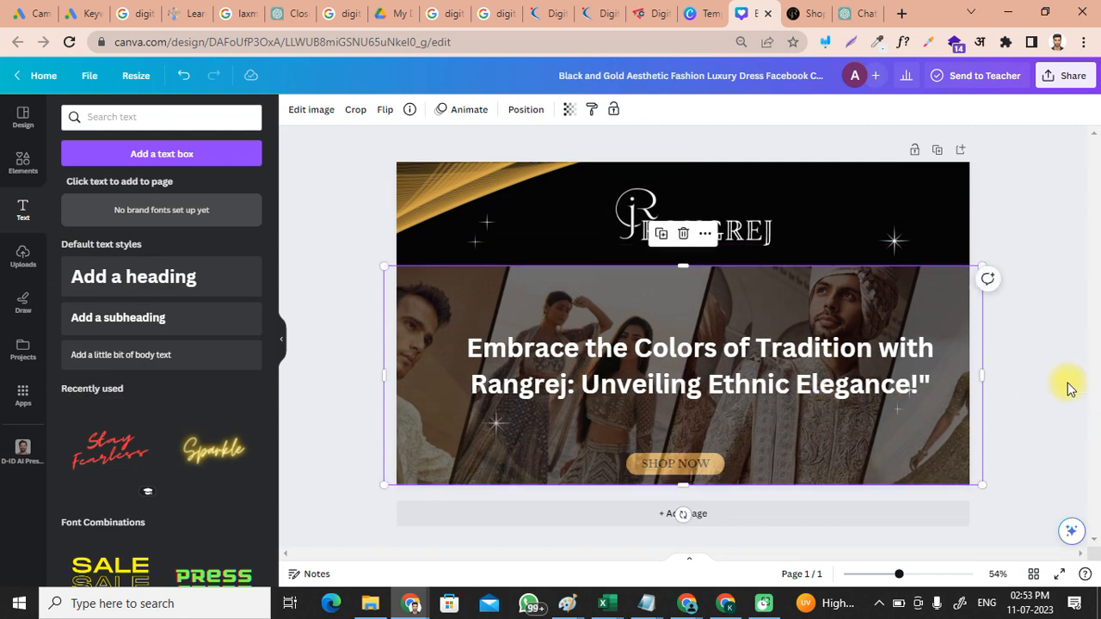
# Step: Shrink the slogan to size 51.3 and centre it lower over the photo
pyautogui.click(705, 351)
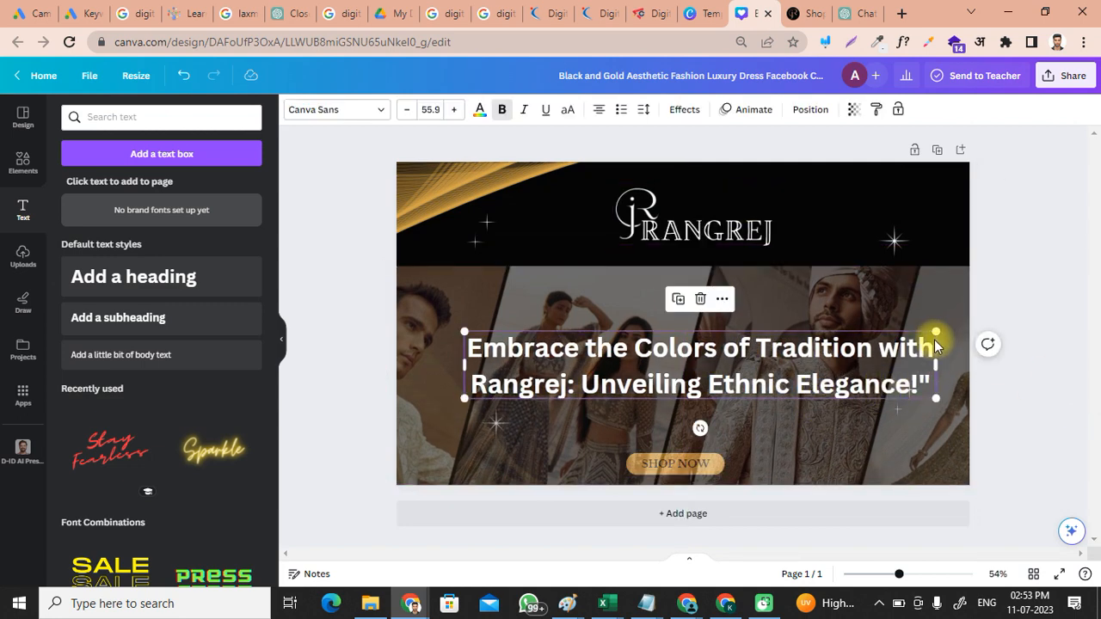
pyautogui.moveTo(934, 330); pyautogui.dragTo(895, 337)
pyautogui.click(938, 288)
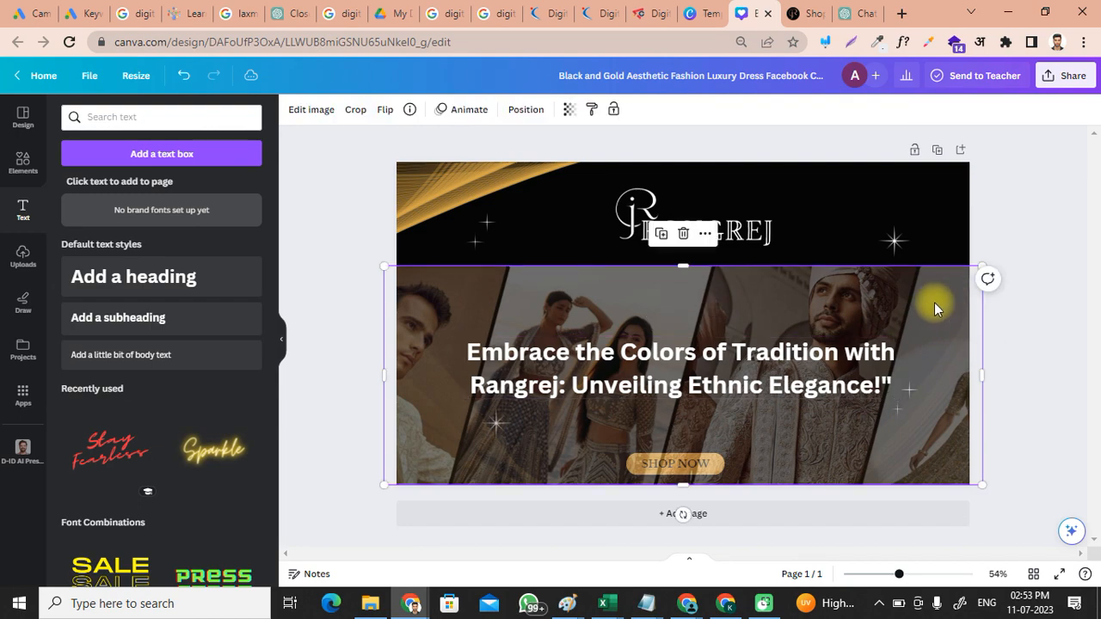
pyautogui.moveTo(756, 369); pyautogui.dragTo(821, 377)
pyautogui.click(948, 366)
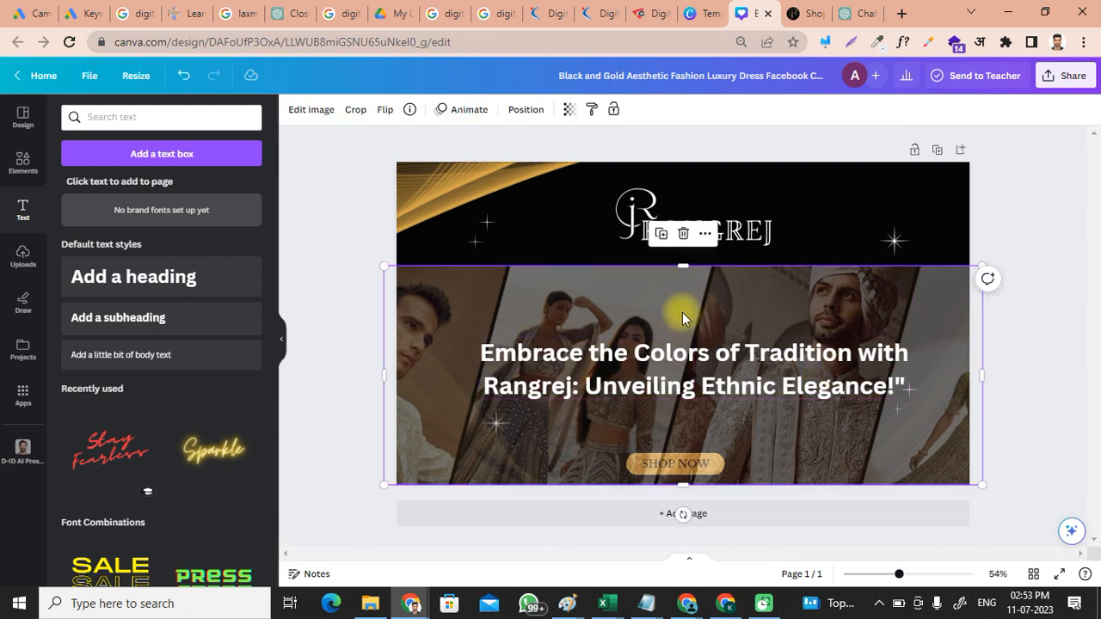
pyautogui.click(641, 354)
# Step: Change the headline font to Times New Roman
pyautogui.click(386, 117)
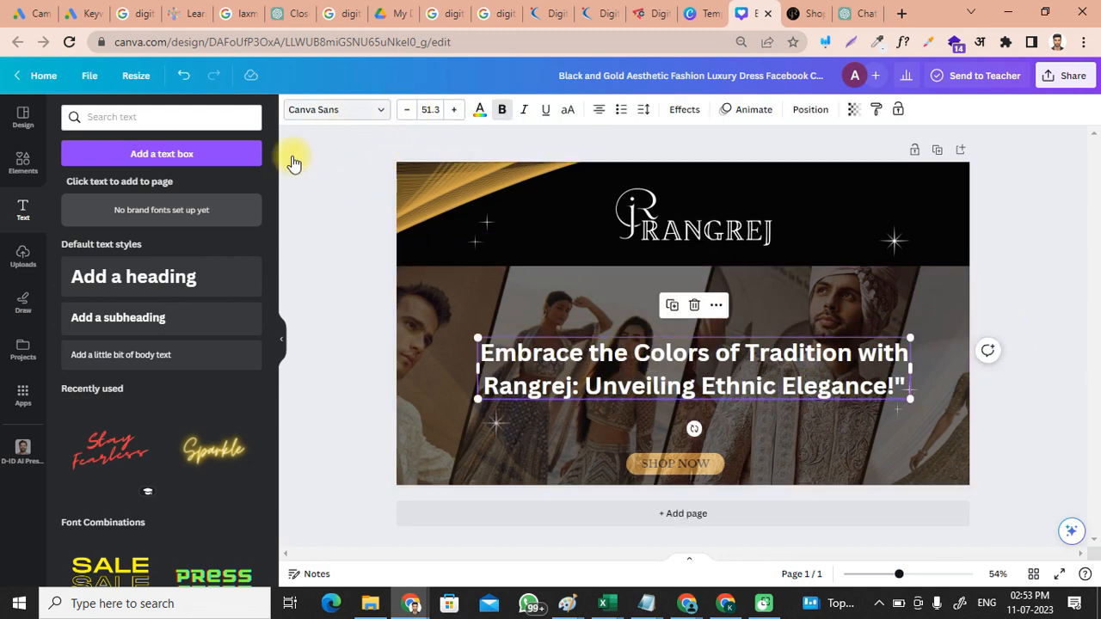
pyautogui.click(145, 341)
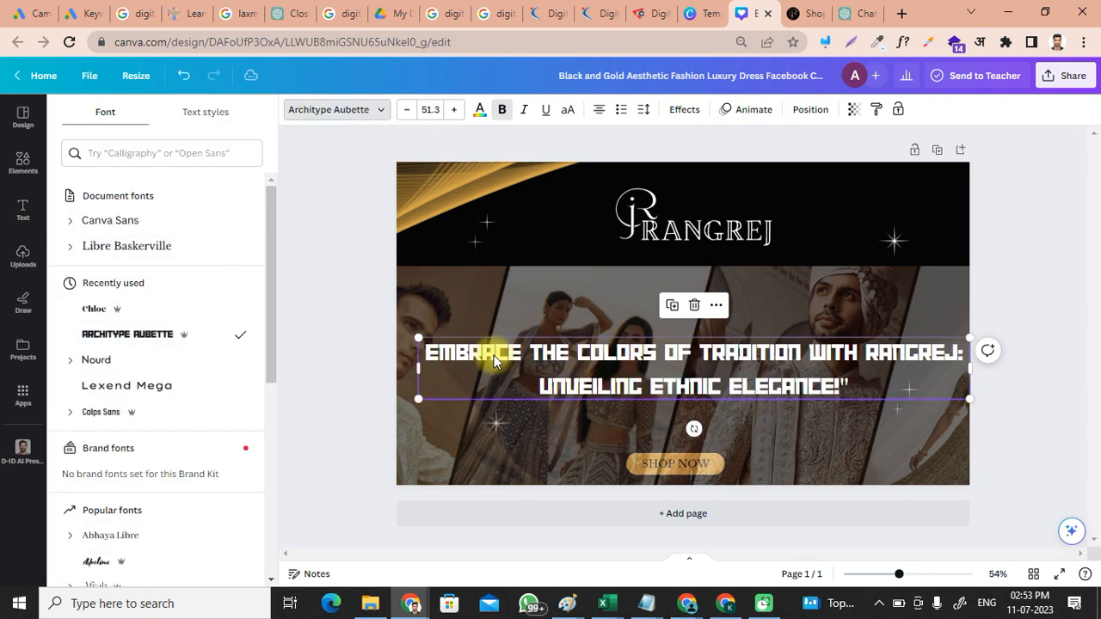
pyautogui.scroll(-2, 129, 388)
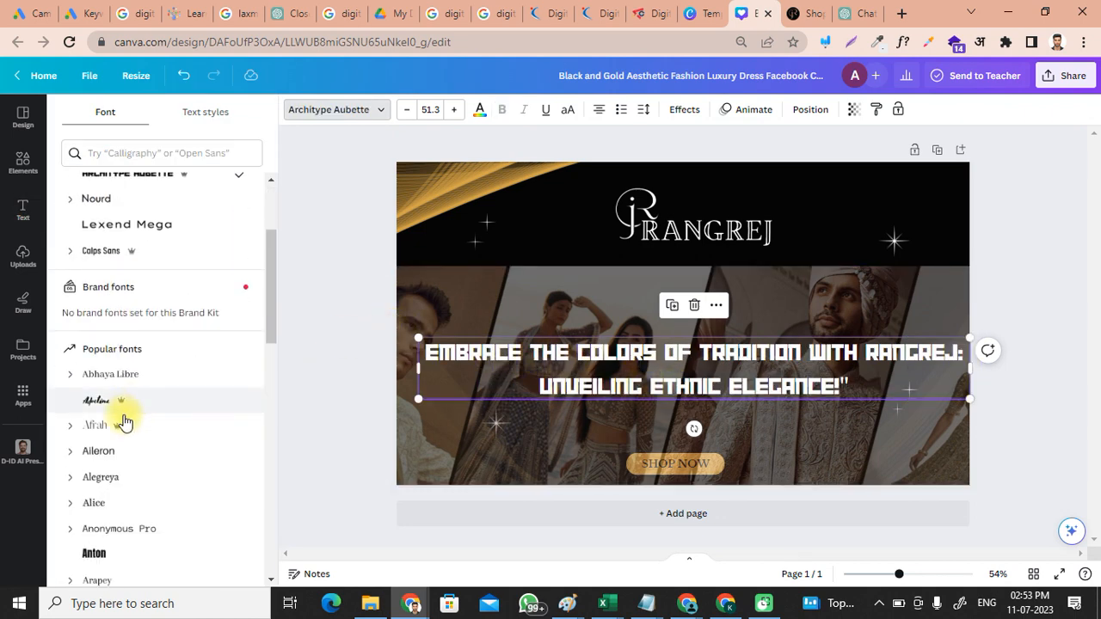
pyautogui.click(131, 154)
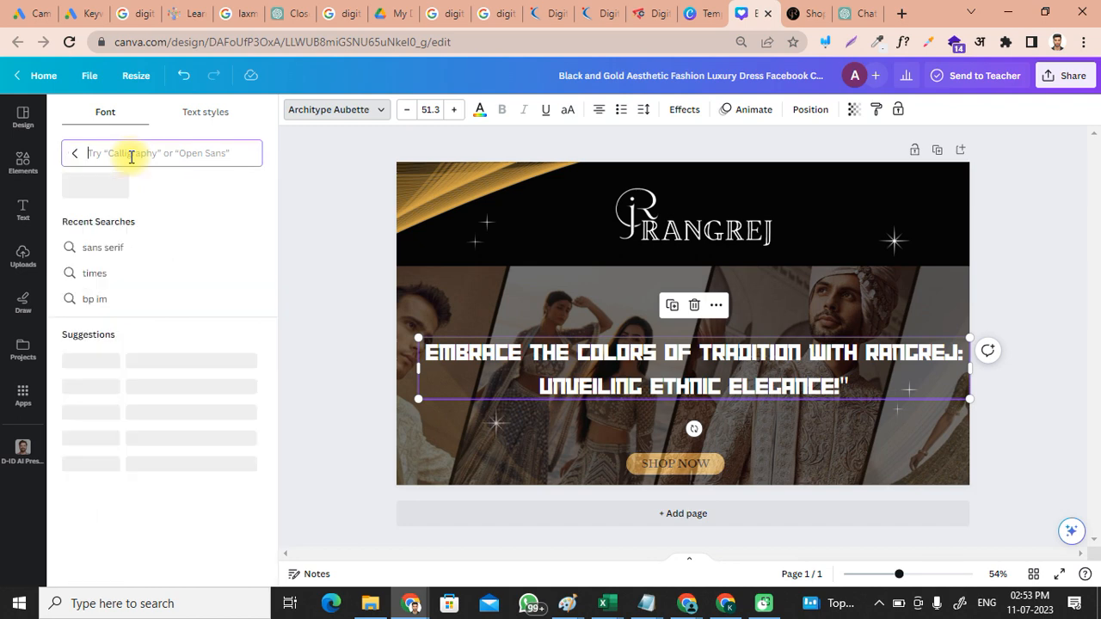
pyautogui.write('times')
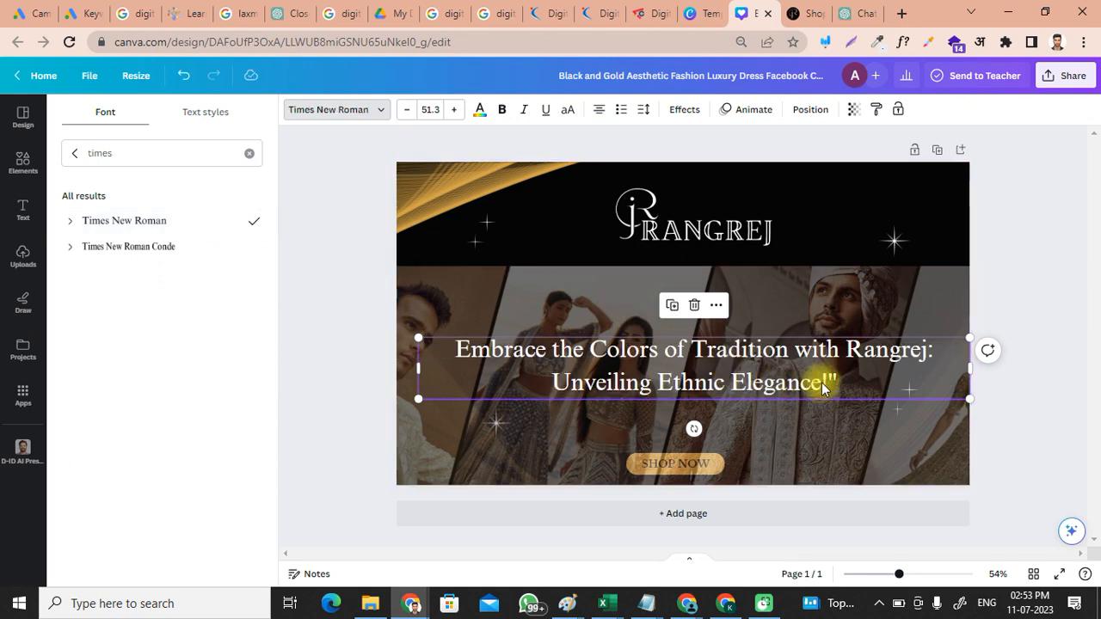
# Step: Raise the headline slightly and shift the Rangrej logo toward the top centre
pyautogui.click(1034, 304)
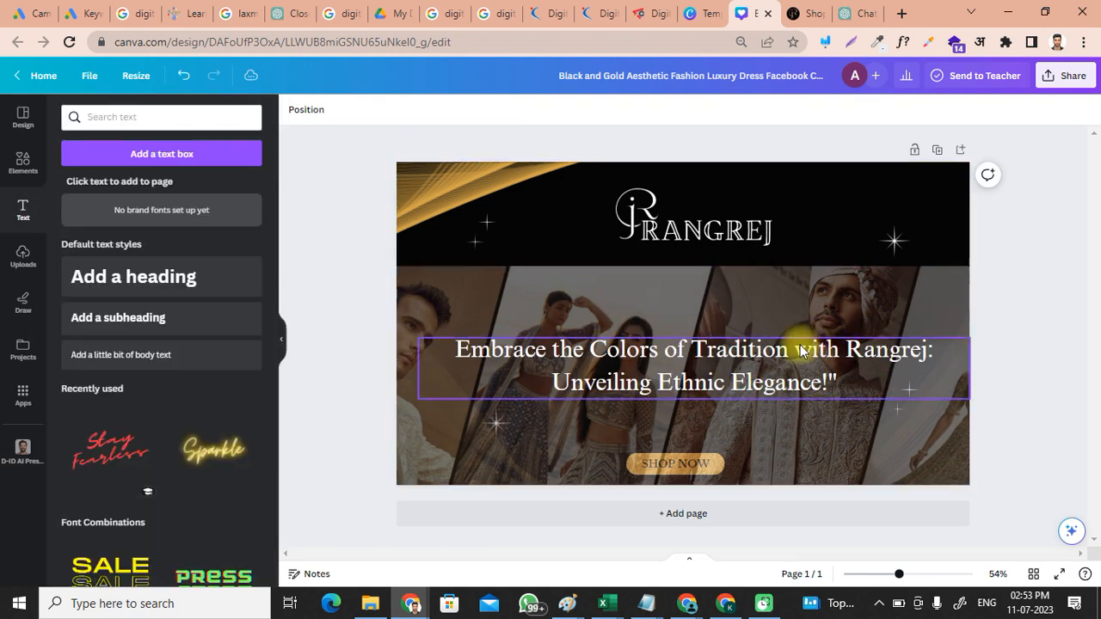
pyautogui.moveTo(762, 344); pyautogui.dragTo(758, 325)
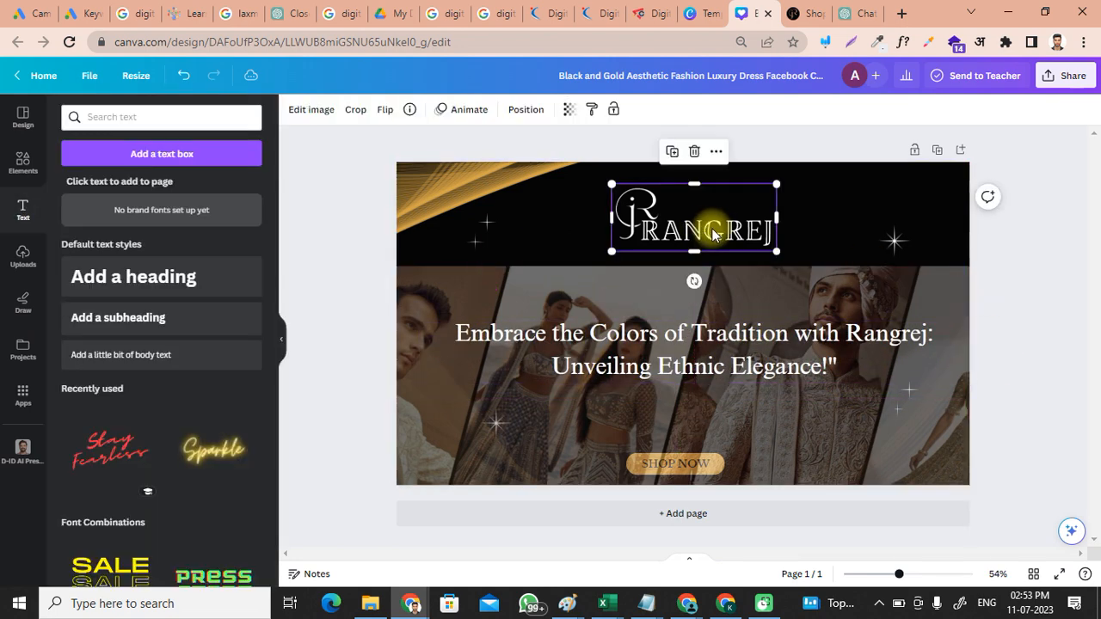
pyautogui.moveTo(713, 229); pyautogui.dragTo(683, 223)
pyautogui.click(986, 249)
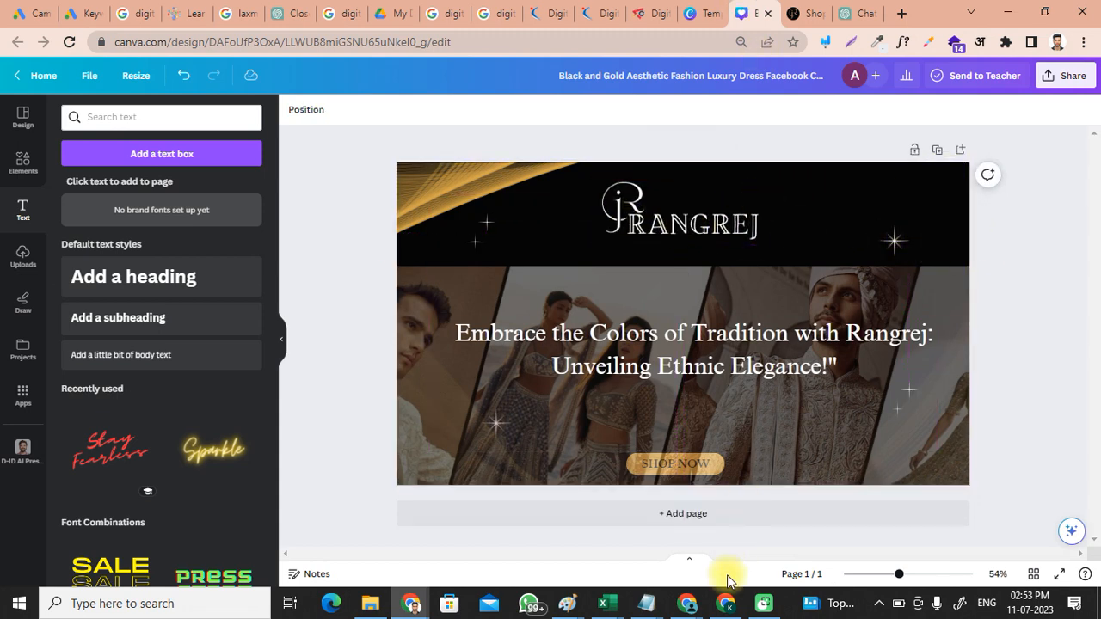
pyautogui.click(727, 602)
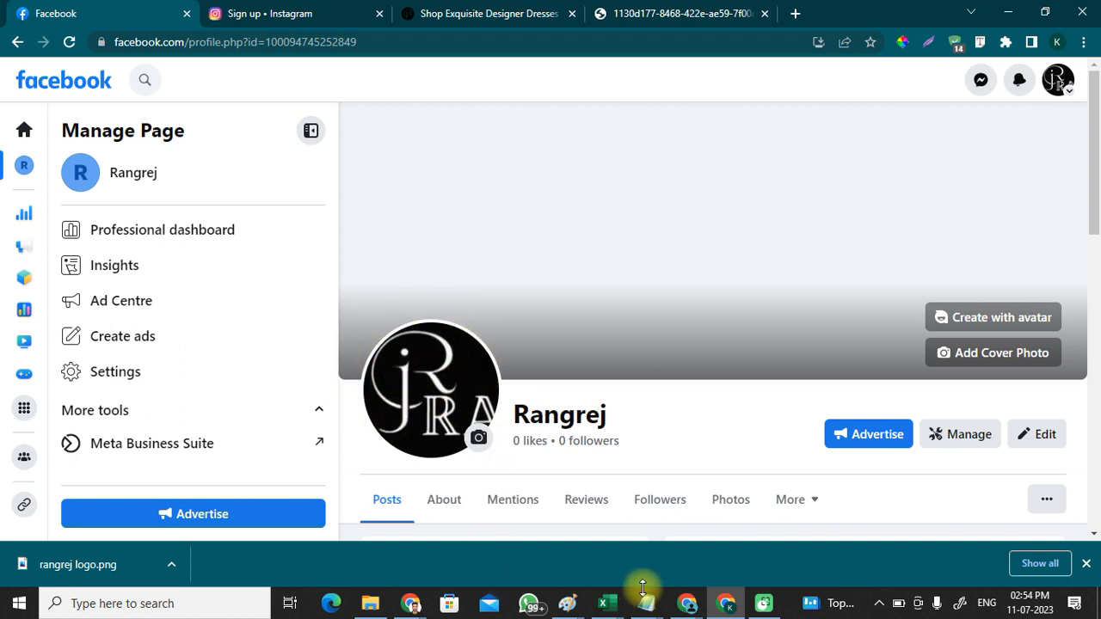
pyautogui.moveTo(422, 594)
pyautogui.click(504, 542)
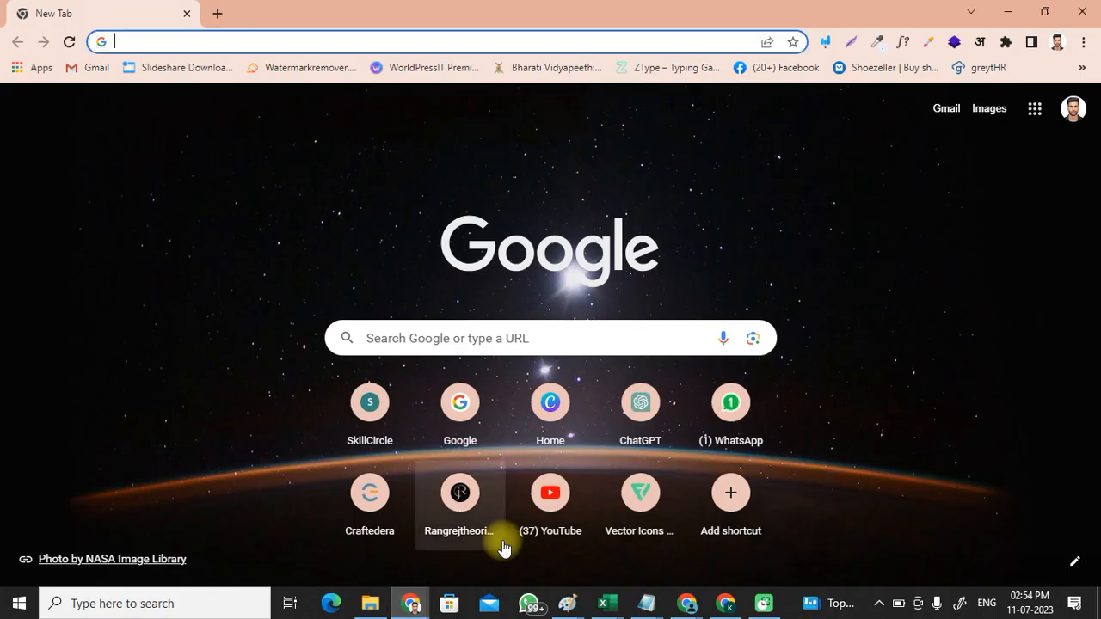
pyautogui.click(364, 545)
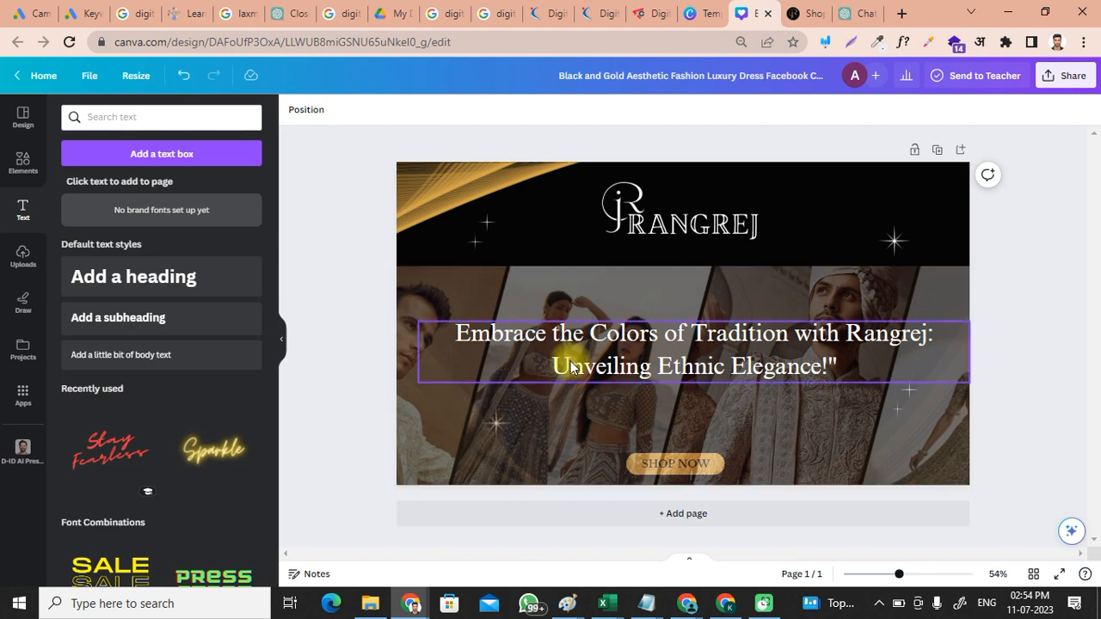
# Step: Nudge the background photo up and bring the SHOP NOW button one layer forward
pyautogui.click(686, 360)
pyautogui.click(705, 460)
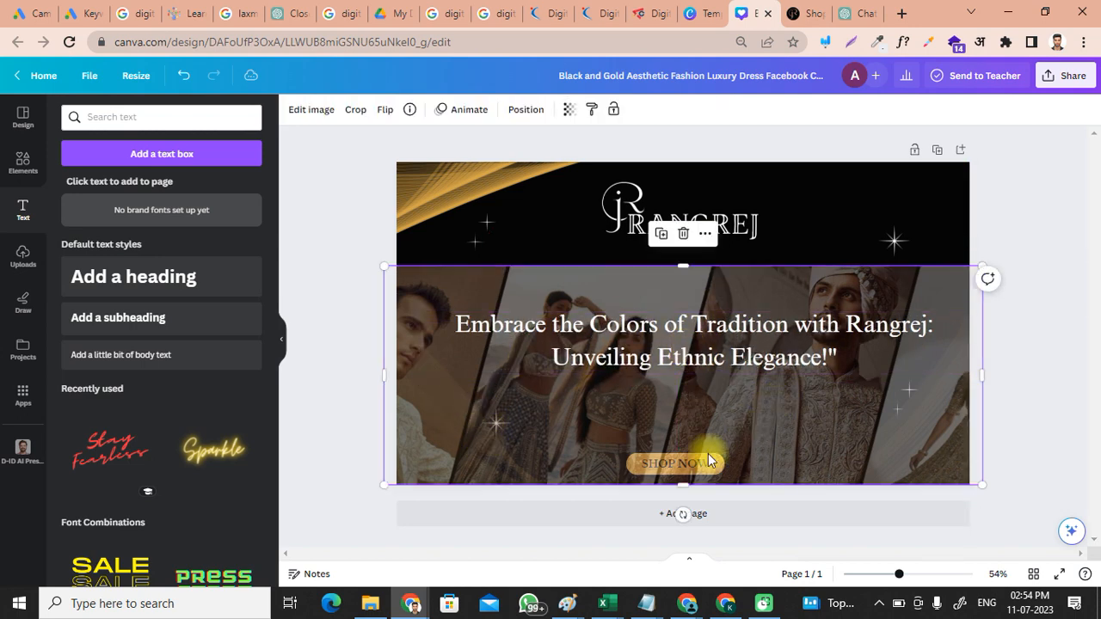
pyautogui.moveTo(770, 440); pyautogui.dragTo(781, 414)
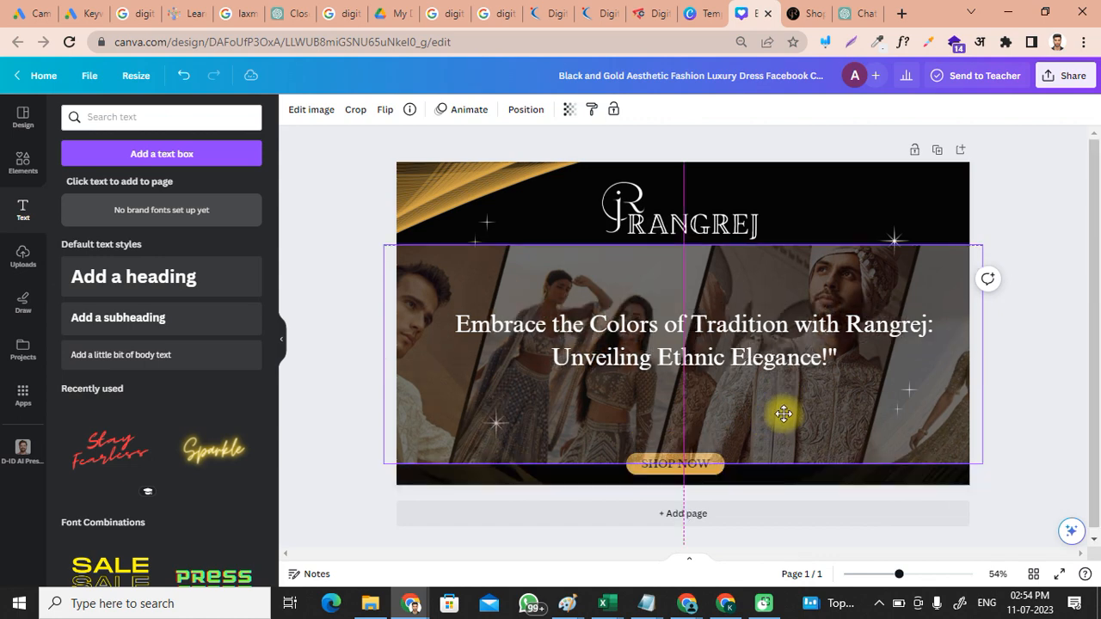
pyautogui.click(689, 475)
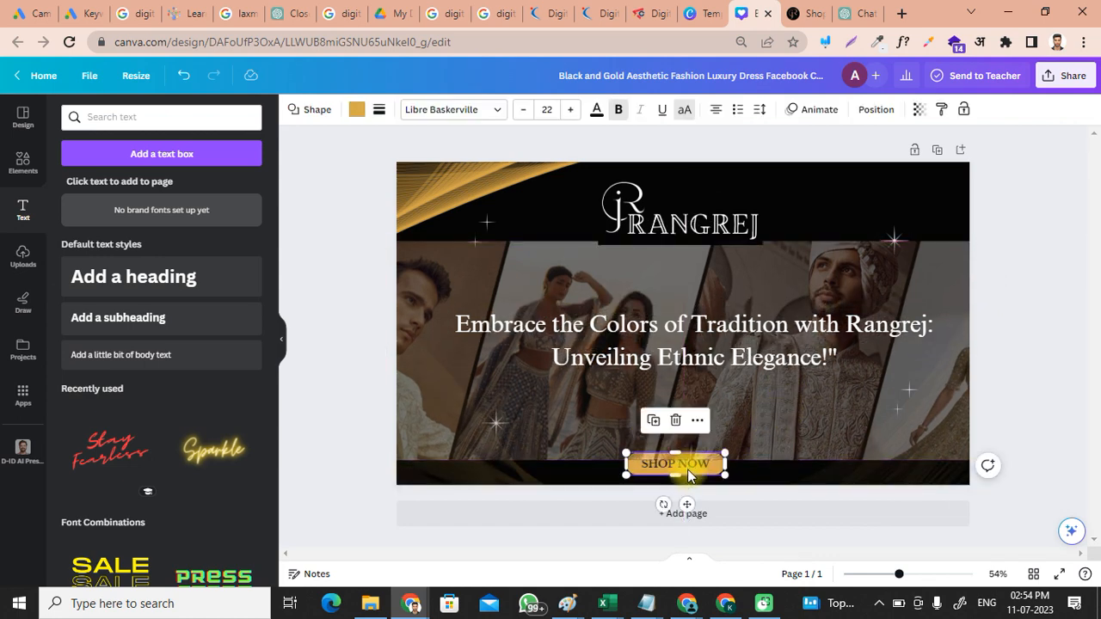
pyautogui.moveTo(702, 477); pyautogui.dragTo(716, 477)
pyautogui.rightClick(716, 476)
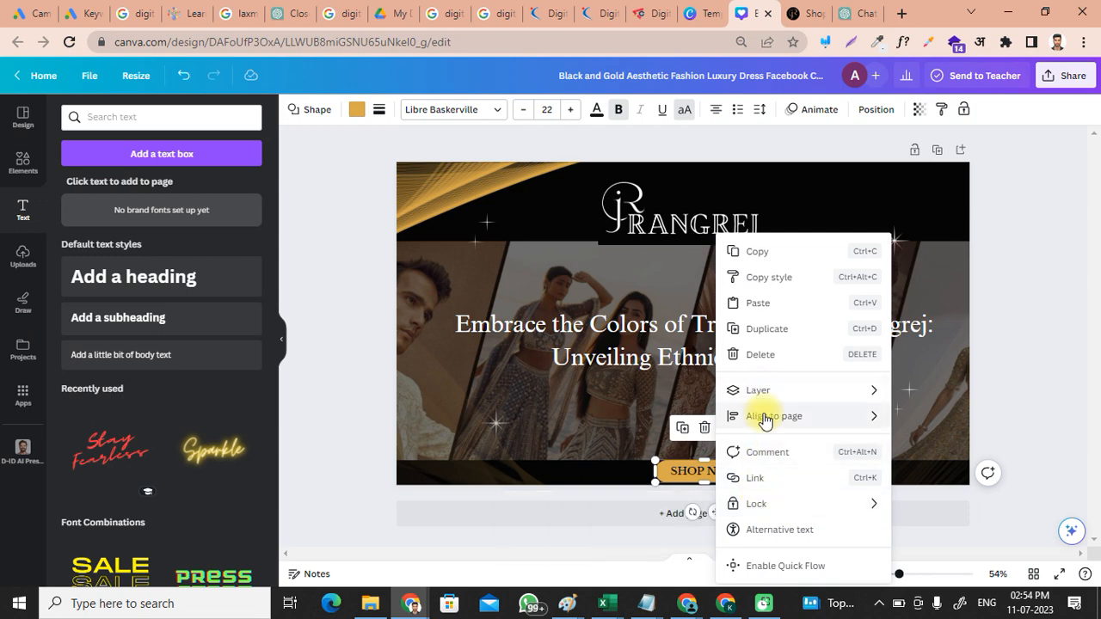
pyautogui.moveTo(767, 397)
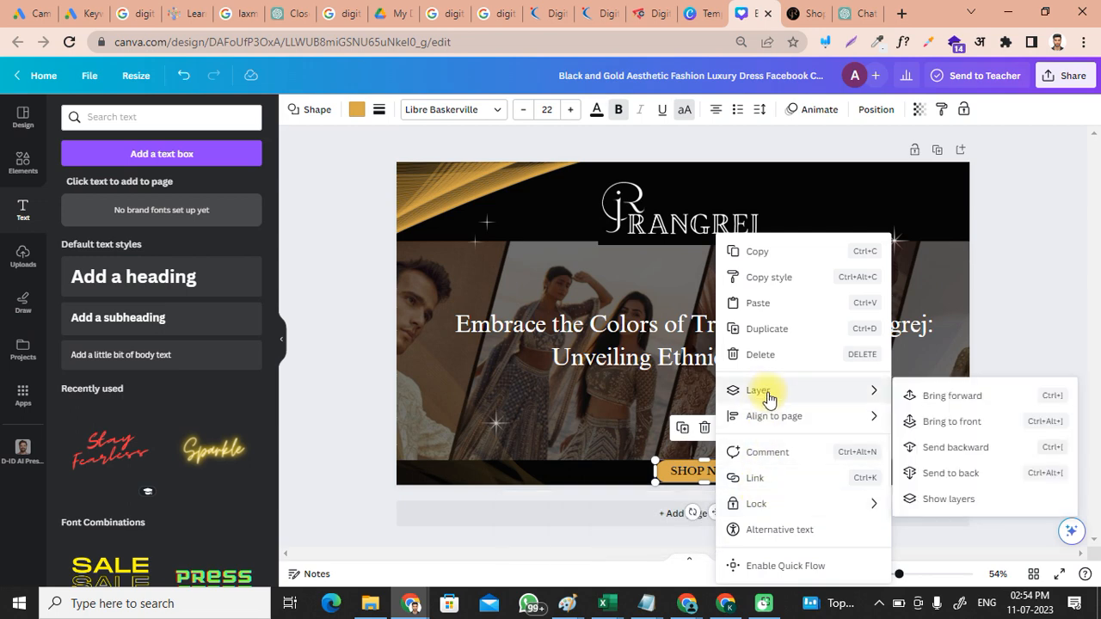
pyautogui.click(937, 401)
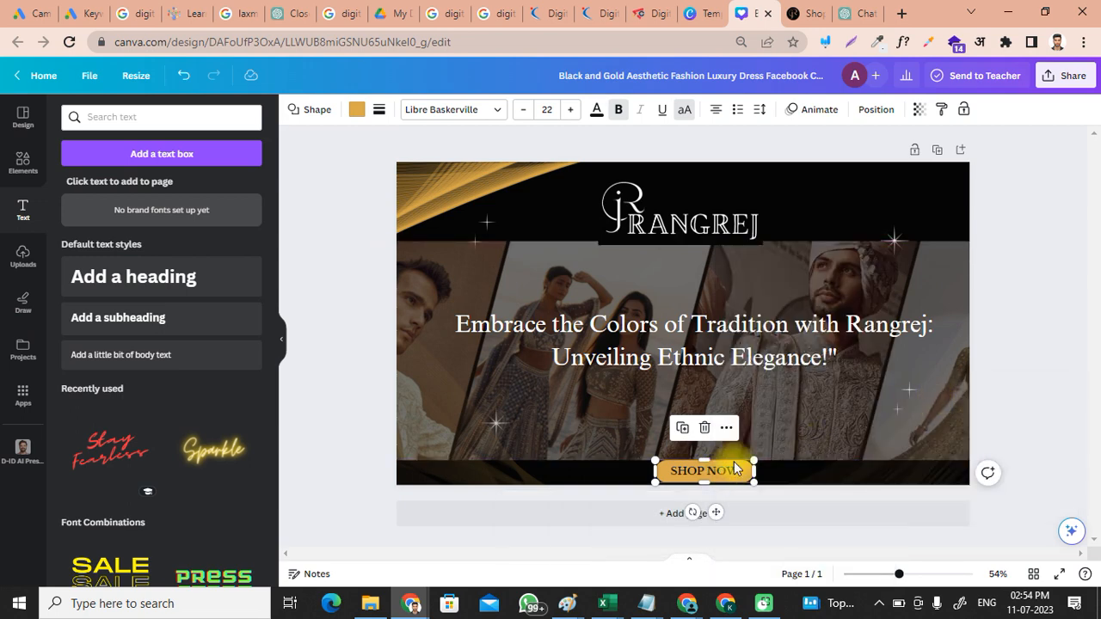
# Step: Centre the SHOP NOW button under the headline and lower the photo to cover the page bottom
pyautogui.moveTo(736, 469); pyautogui.dragTo(712, 391)
pyautogui.moveTo(789, 434); pyautogui.dragTo(789, 452)
pyautogui.moveTo(697, 399)
pyautogui.mouseDown()
pyautogui.moveTo(667, 395)
pyautogui.moveTo(684, 397)
pyautogui.mouseUp()
pyautogui.click(603, 354)
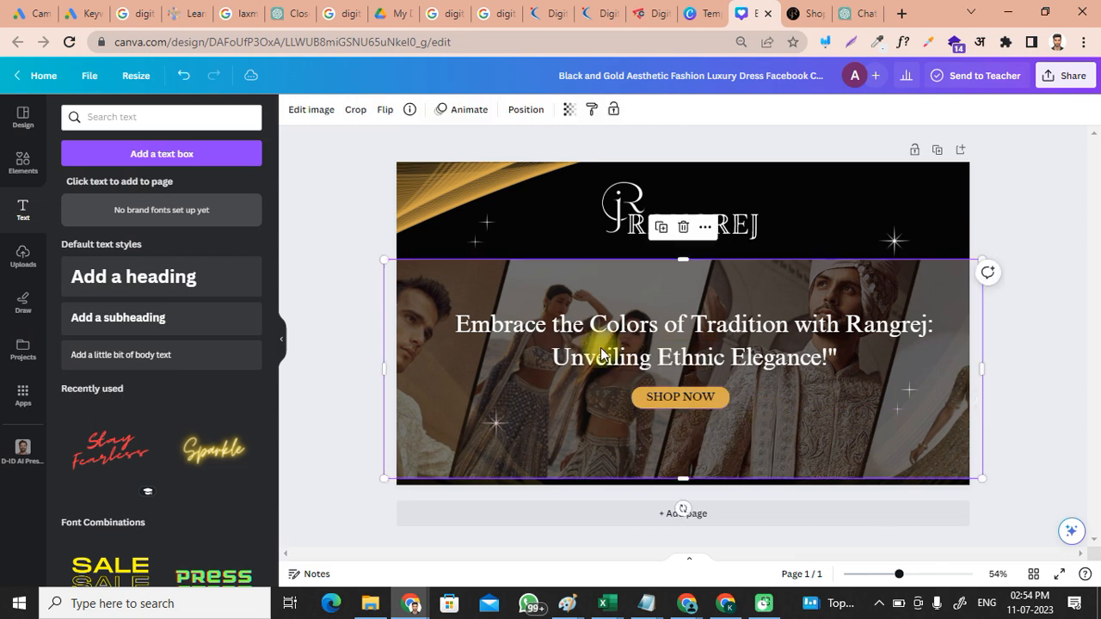
pyautogui.moveTo(754, 473); pyautogui.dragTo(754, 483)
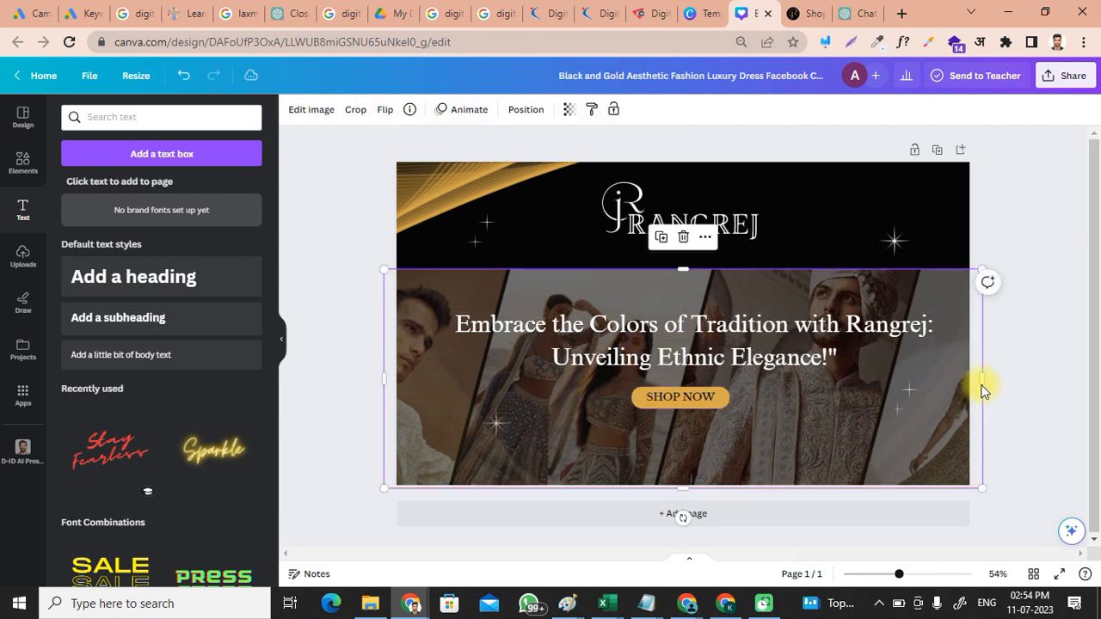
pyautogui.click(1024, 370)
# Step: Add a small globe icon from a 'website' elements search and raise the Rangrej logo slightly
pyautogui.click(23, 167)
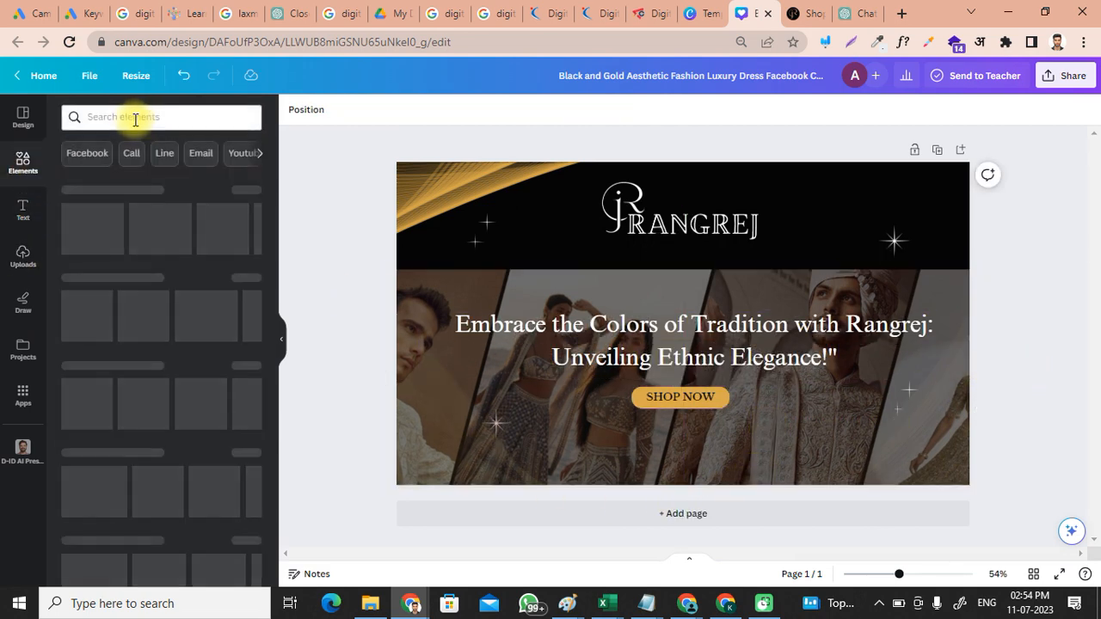
pyautogui.click(135, 120)
pyautogui.write('websi')
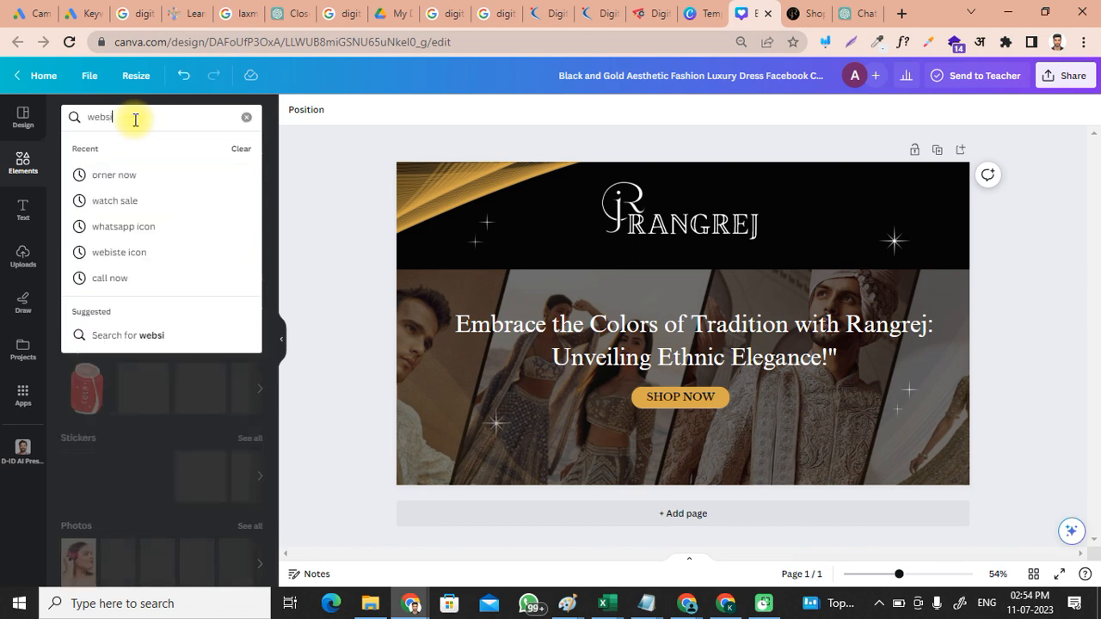
pyautogui.write('te')
pyautogui.click(121, 200)
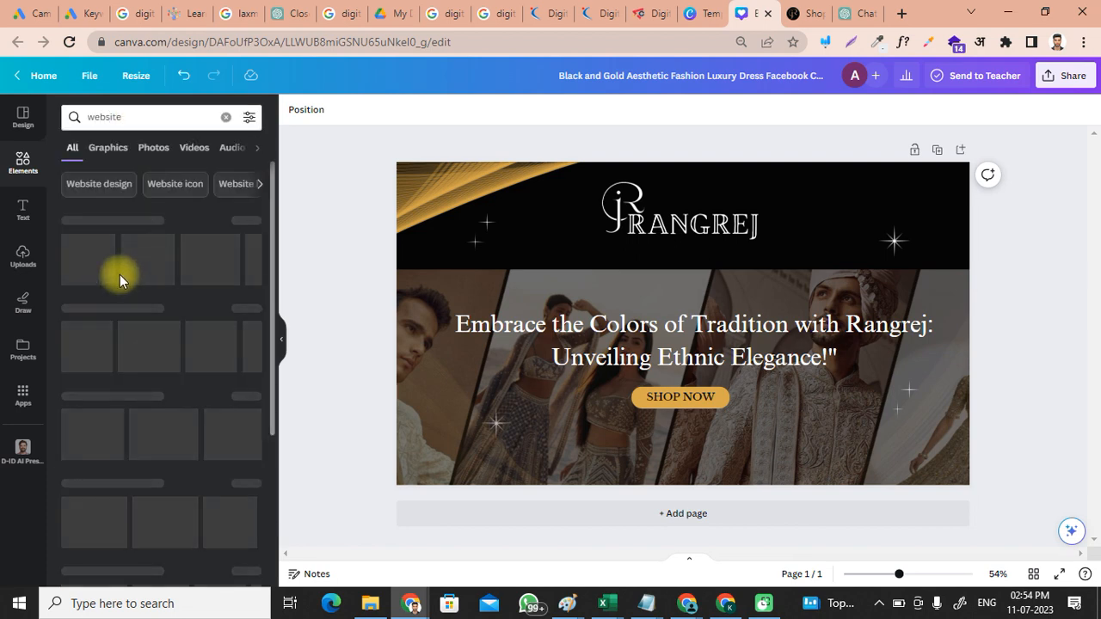
pyautogui.click(86, 258)
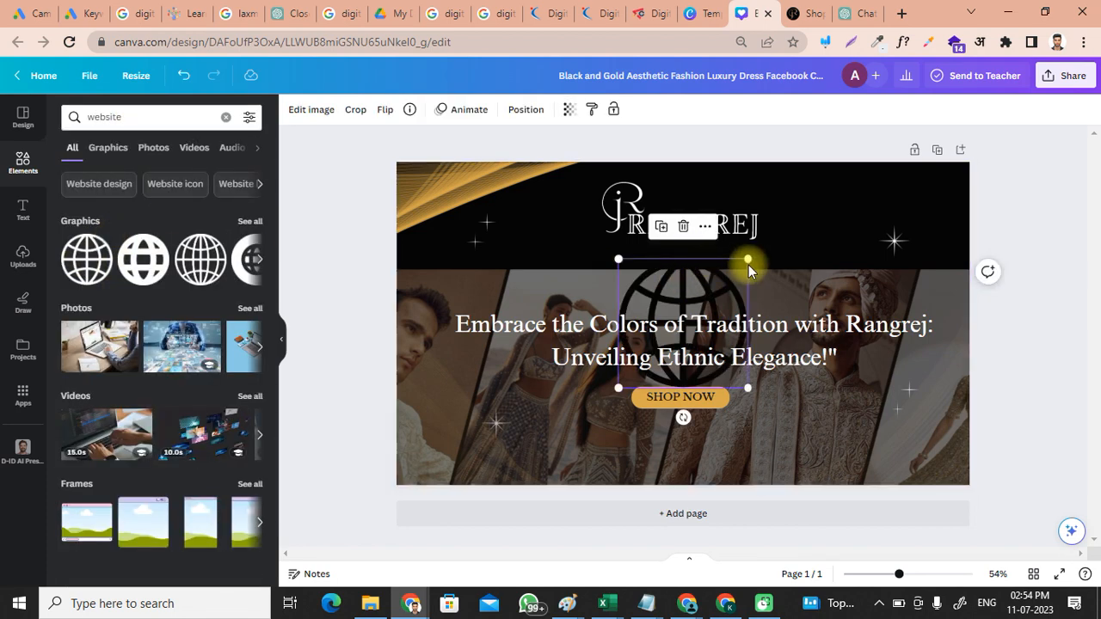
pyautogui.moveTo(748, 259); pyautogui.dragTo(635, 373)
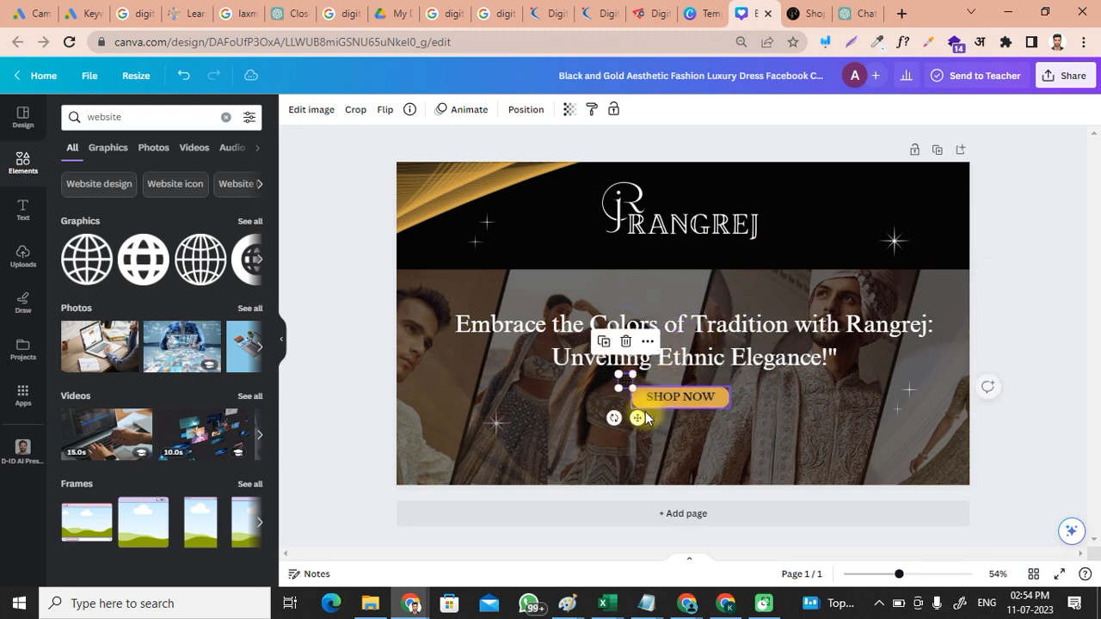
pyautogui.moveTo(637, 418); pyautogui.dragTo(610, 460)
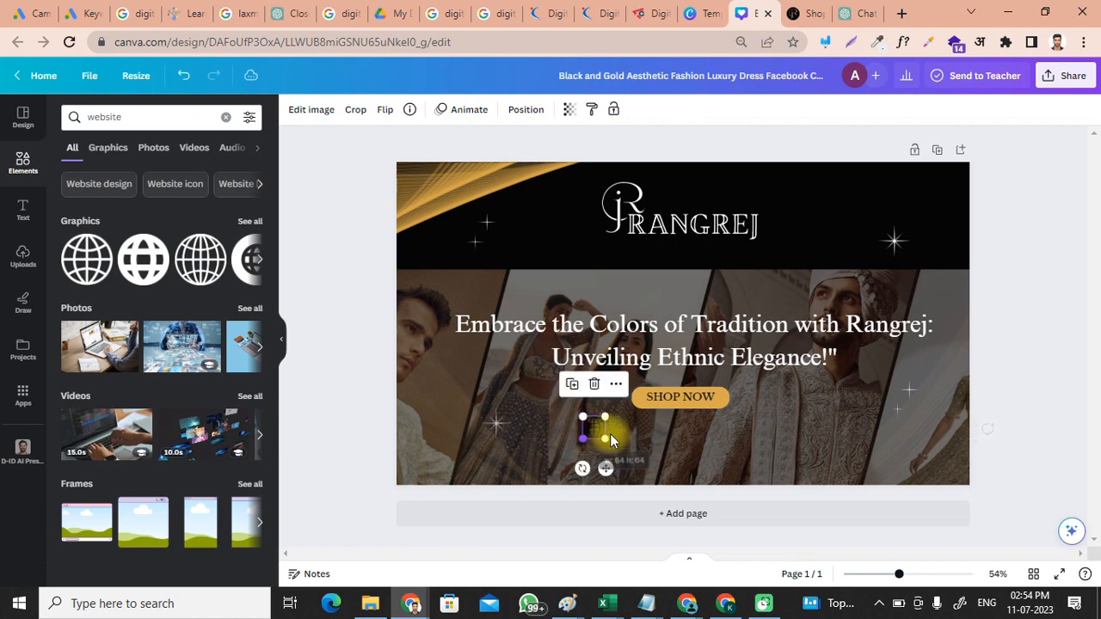
pyautogui.click(618, 431)
pyautogui.moveTo(596, 434); pyautogui.dragTo(542, 259)
pyautogui.moveTo(679, 242); pyautogui.dragTo(679, 230)
# Step: Add a rectangle and stretch it into a thin gold bar across the header area
pyautogui.click(829, 228)
pyautogui.click(23, 209)
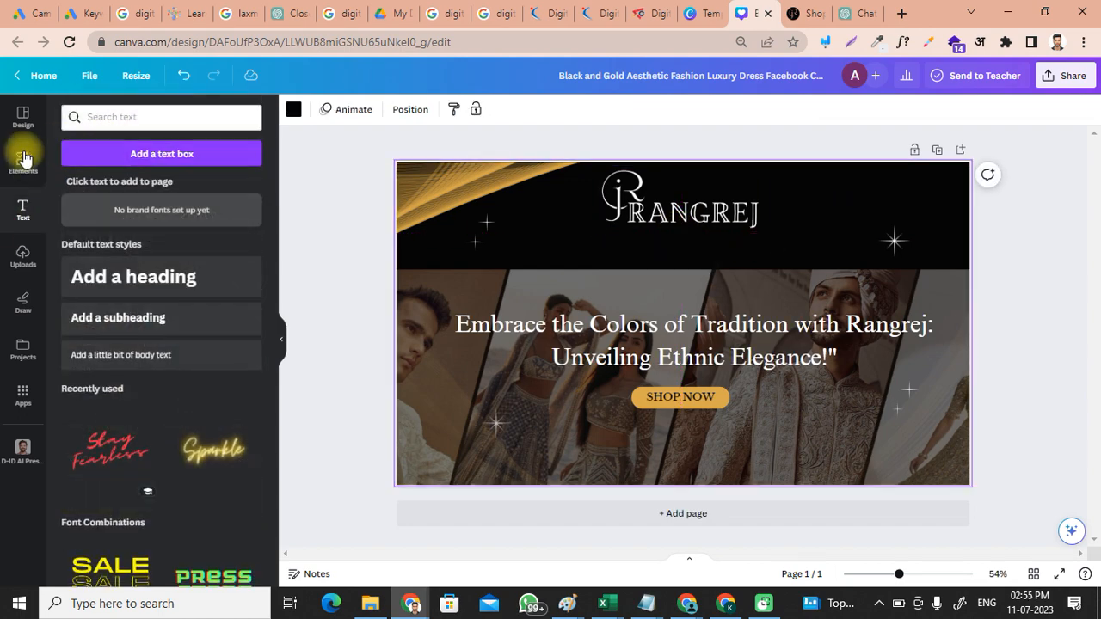
pyautogui.click(24, 162)
pyautogui.click(132, 117)
pyautogui.press('BackSpace')
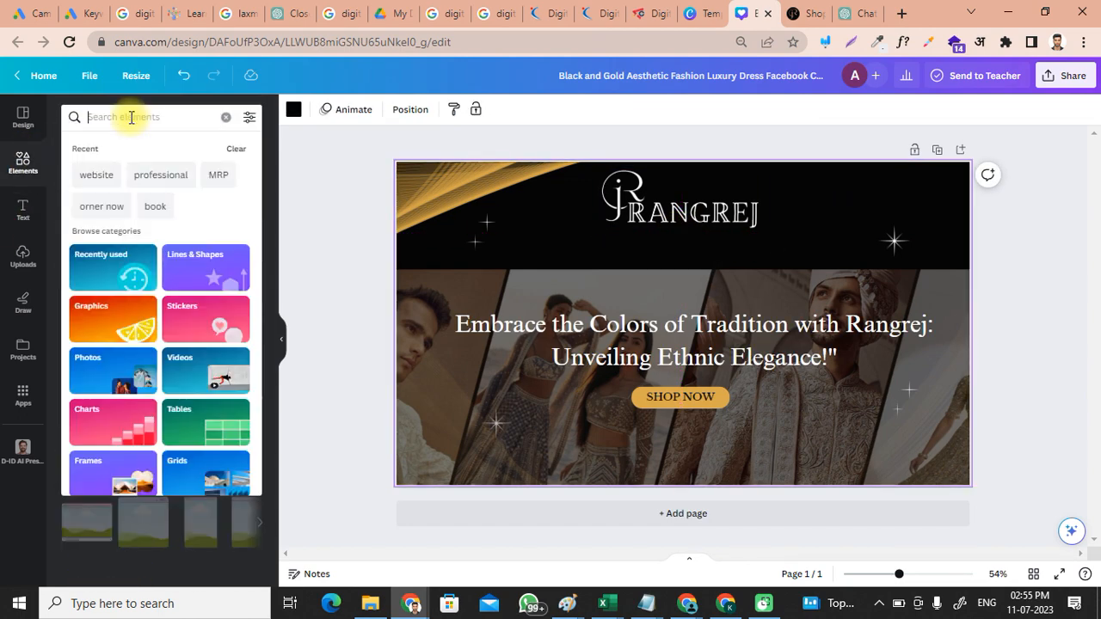
pyautogui.write('rectang')
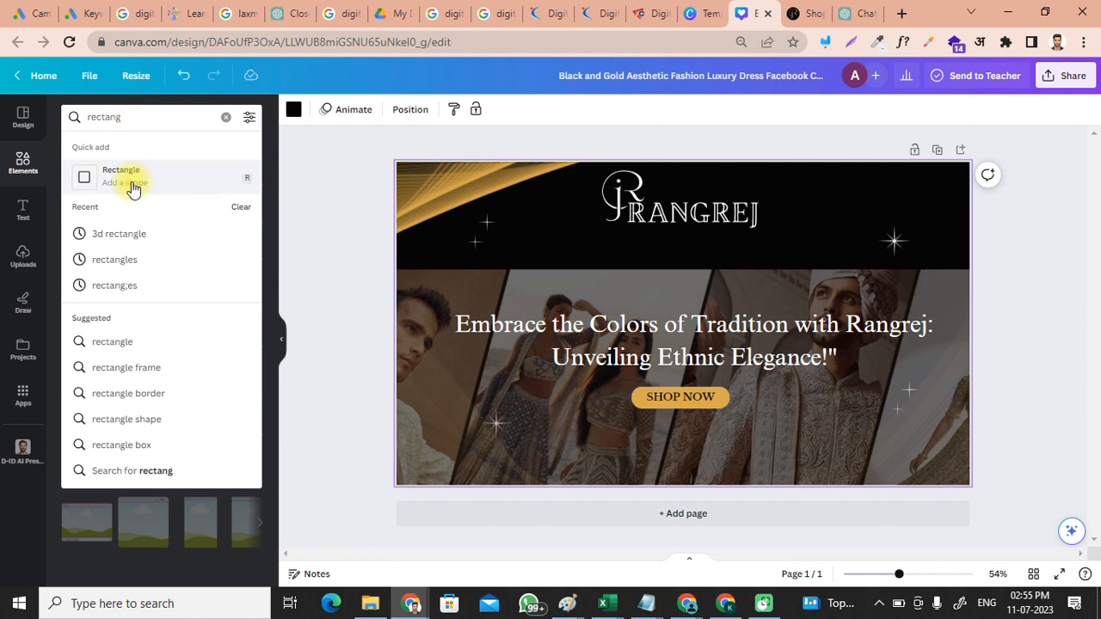
pyautogui.click(130, 177)
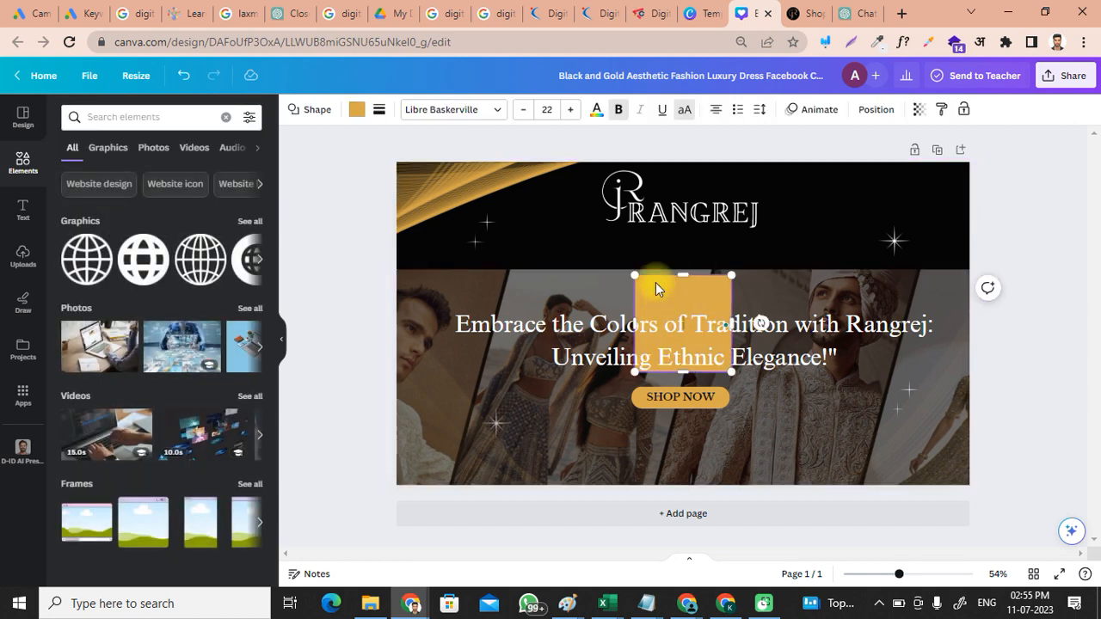
pyautogui.moveTo(656, 283); pyautogui.dragTo(374, 258)
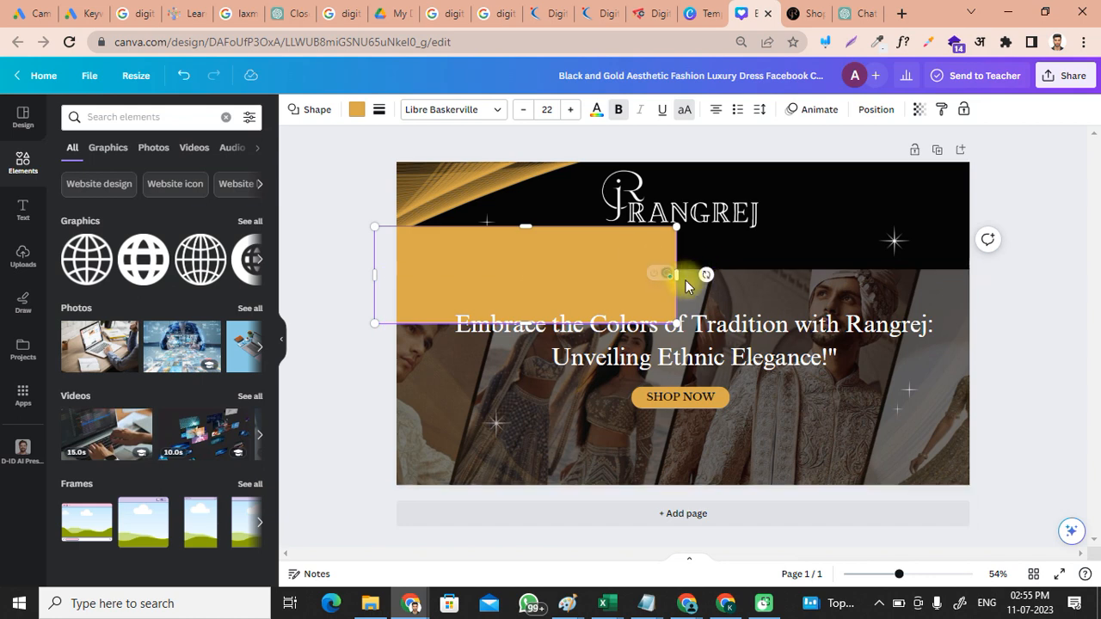
pyautogui.moveTo(527, 228); pyautogui.dragTo(532, 297)
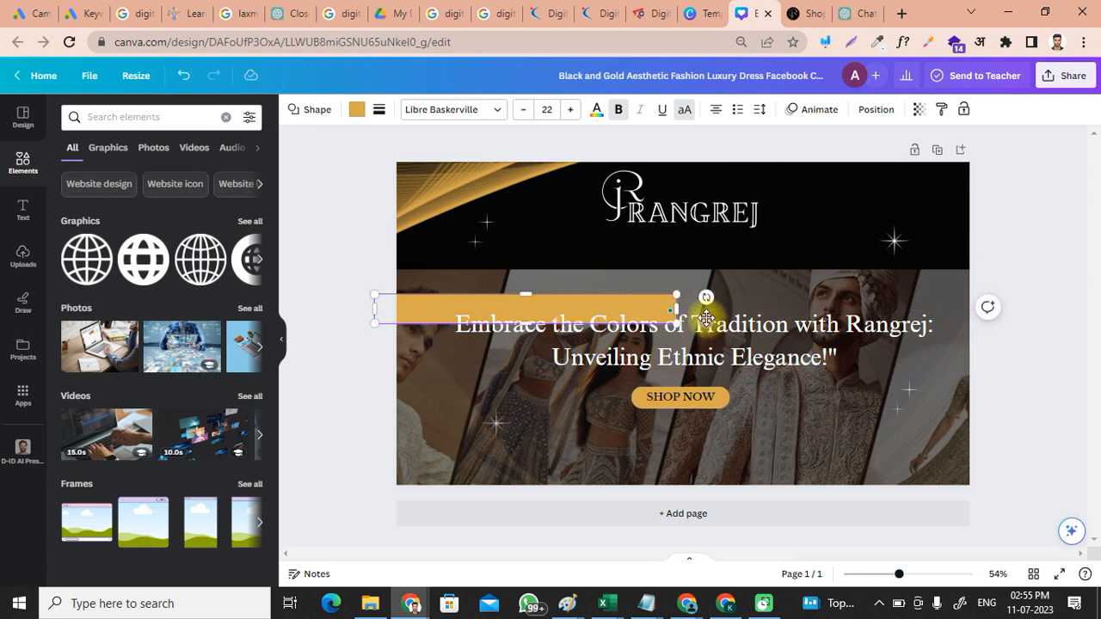
pyautogui.moveTo(709, 320); pyautogui.dragTo(1032, 263)
pyautogui.click(1051, 317)
# Step: Send the gold bar backward so the globe icon shows in front of it
pyautogui.click(551, 257)
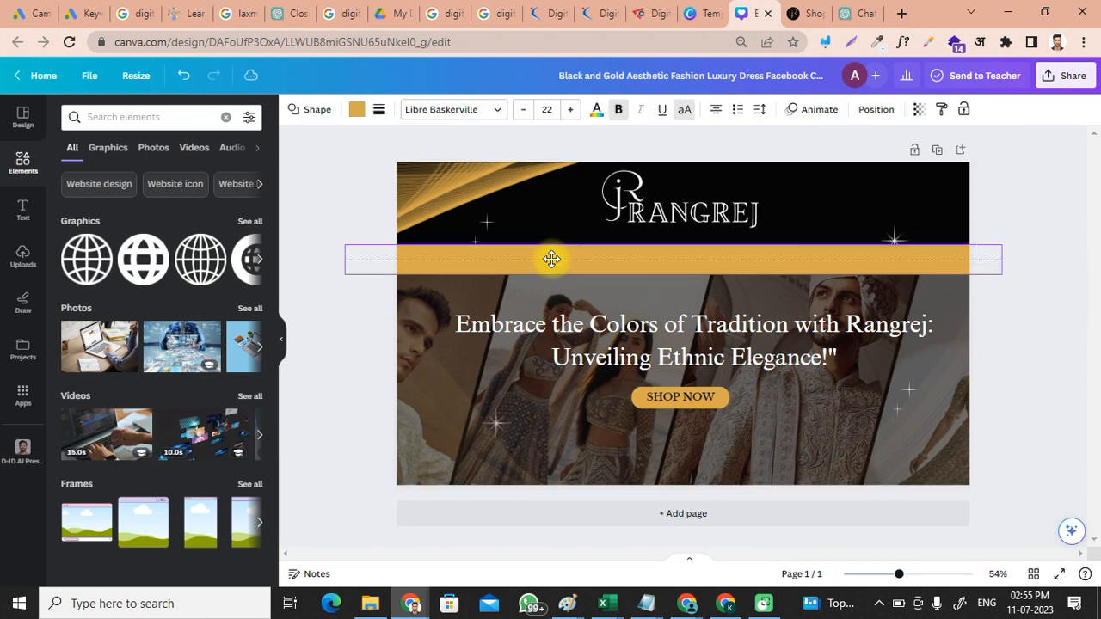
pyautogui.click(555, 234)
pyautogui.click(576, 262)
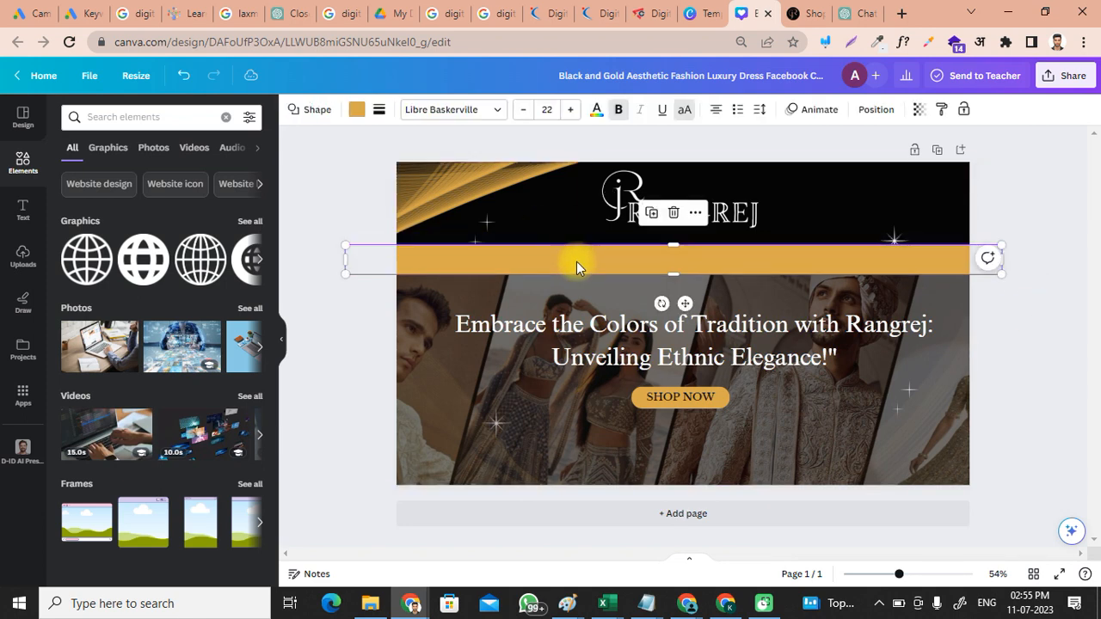
pyautogui.rightClick(576, 261)
pyautogui.moveTo(688, 394)
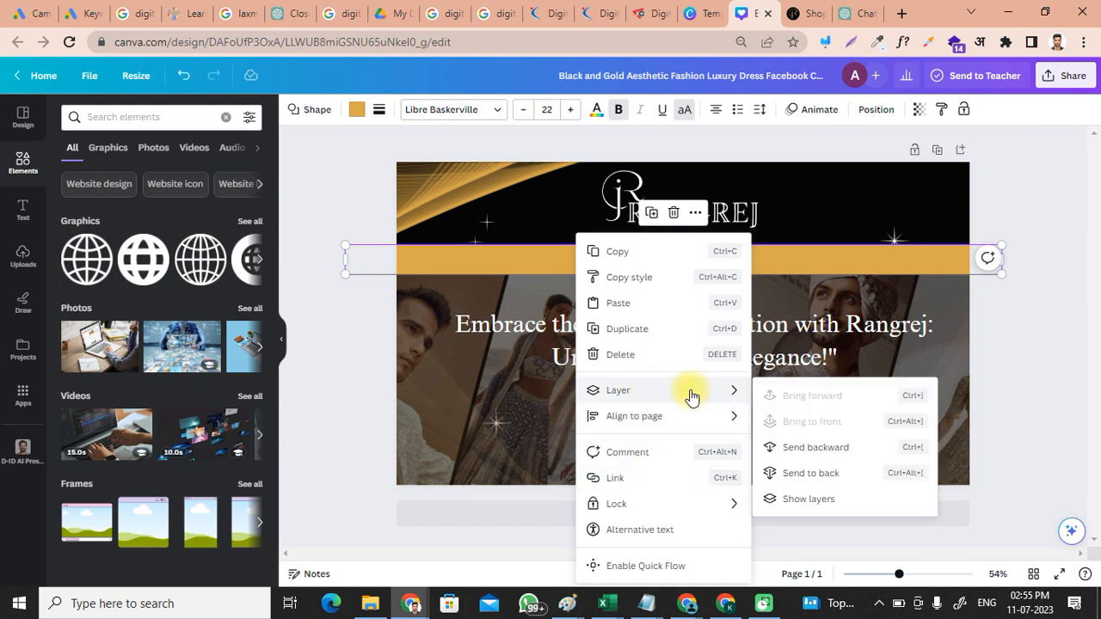
pyautogui.click(811, 448)
pyautogui.click(688, 307)
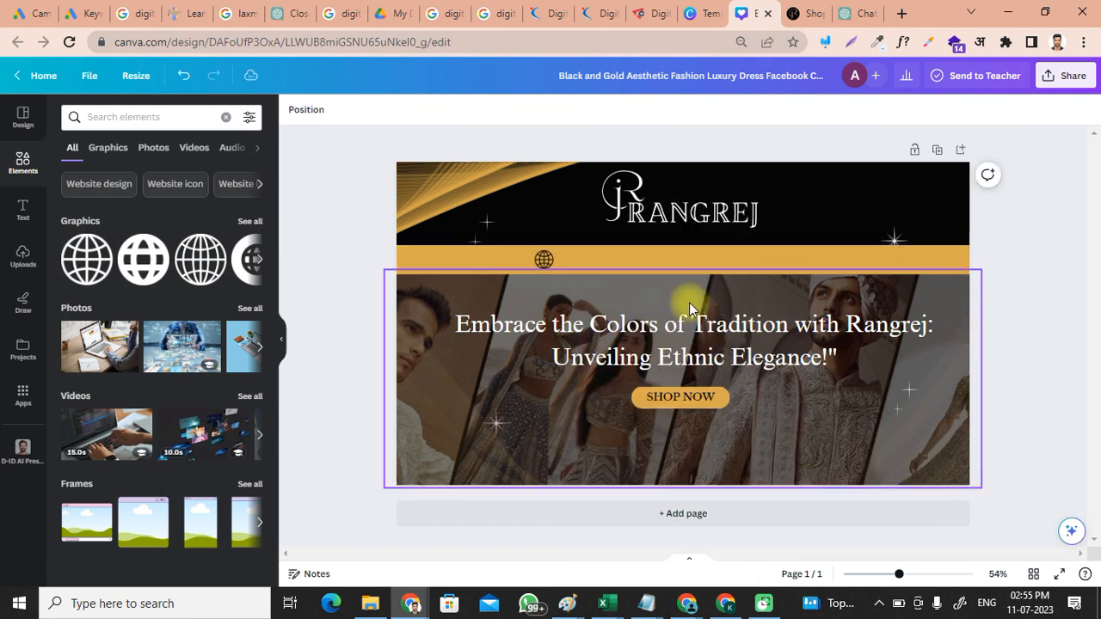
# Step: Slide the globe icon toward the left end of the gold bar
pyautogui.click(547, 264)
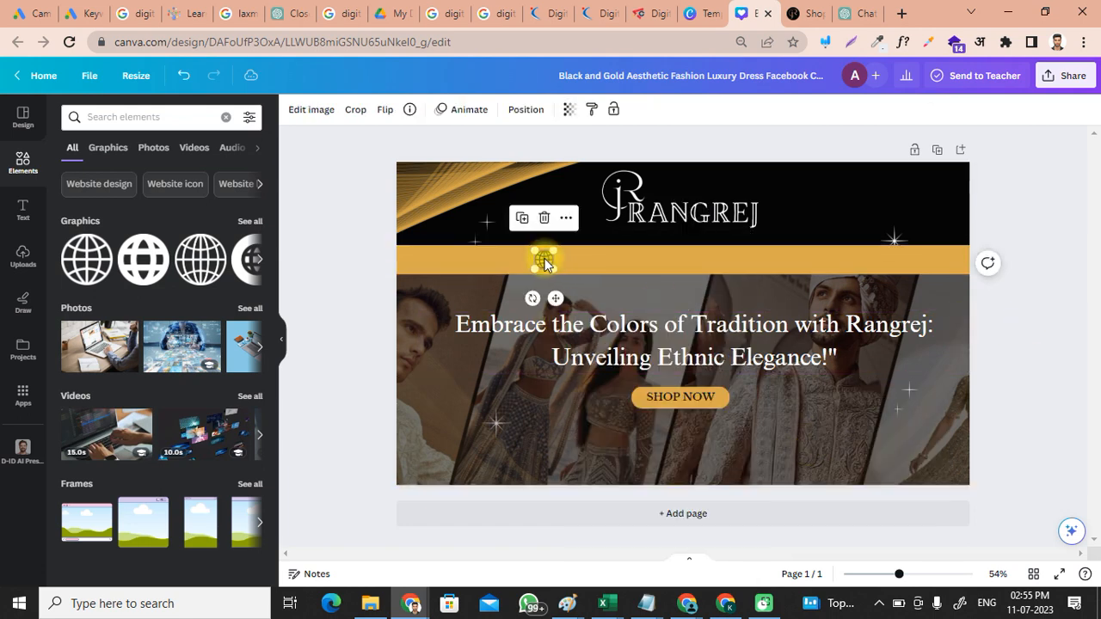
pyautogui.moveTo(546, 261); pyautogui.dragTo(528, 259)
pyautogui.click(614, 266)
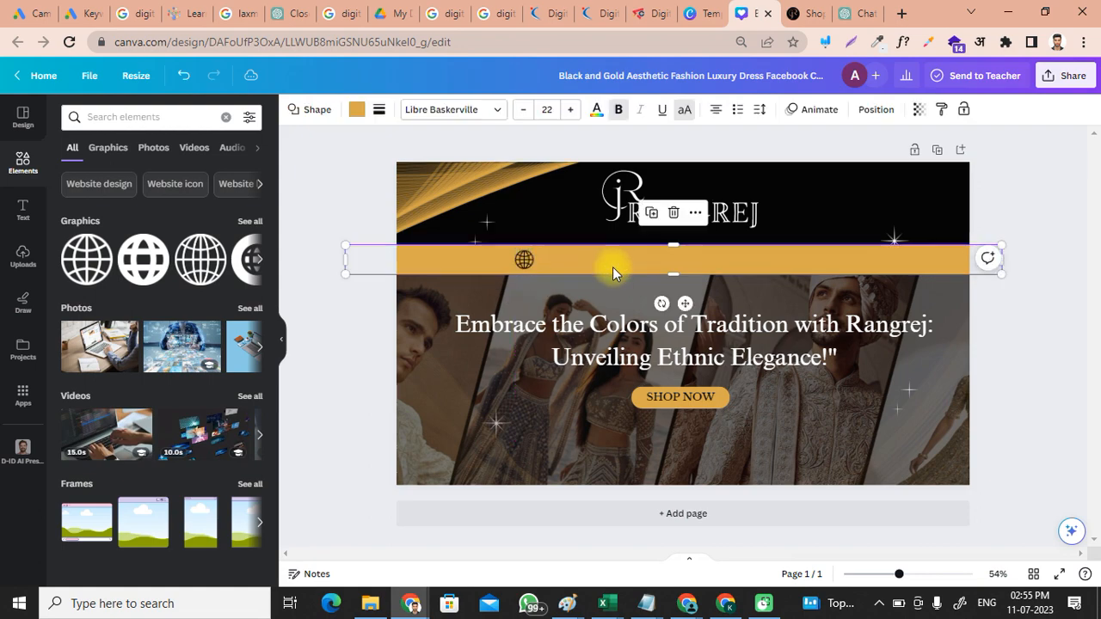
pyautogui.click(23, 257)
pyautogui.click(23, 209)
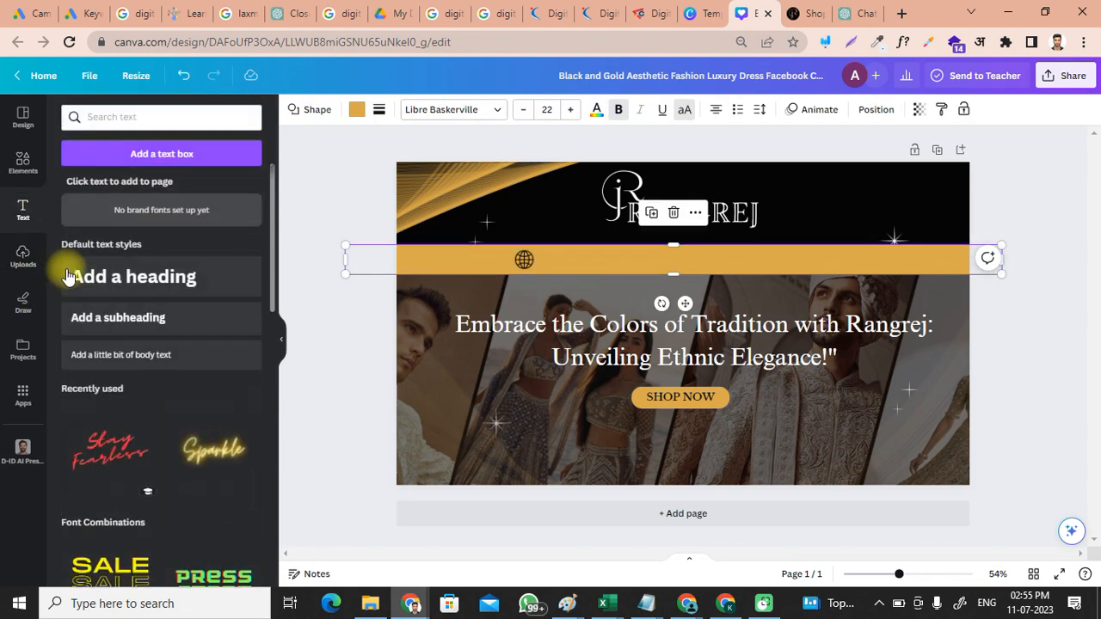
pyautogui.click(142, 318)
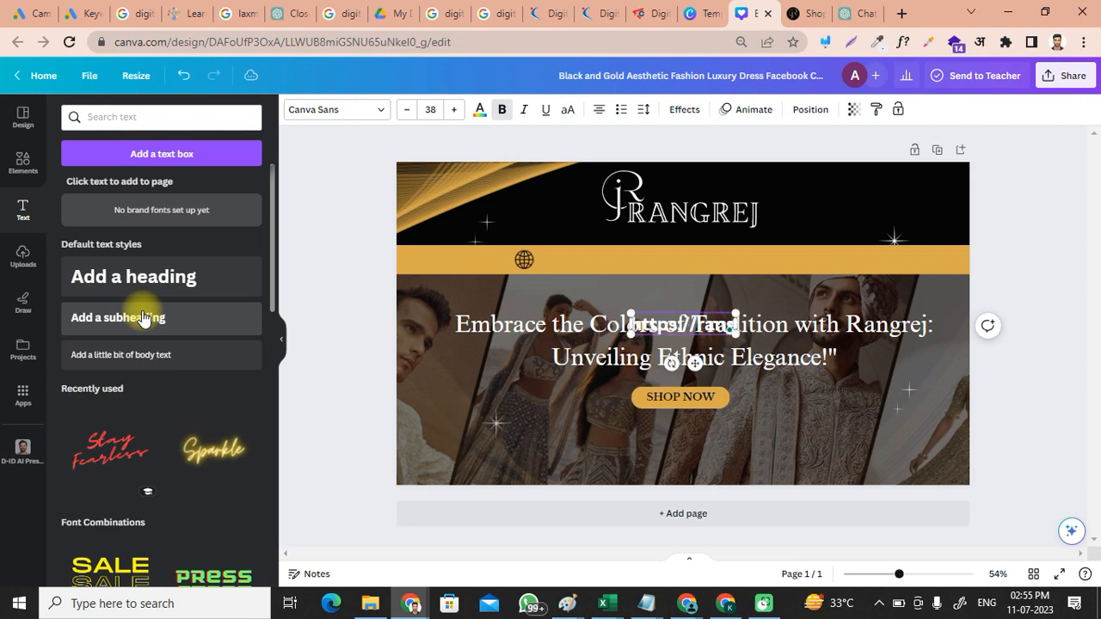
pyautogui.write('rejtheorigin')
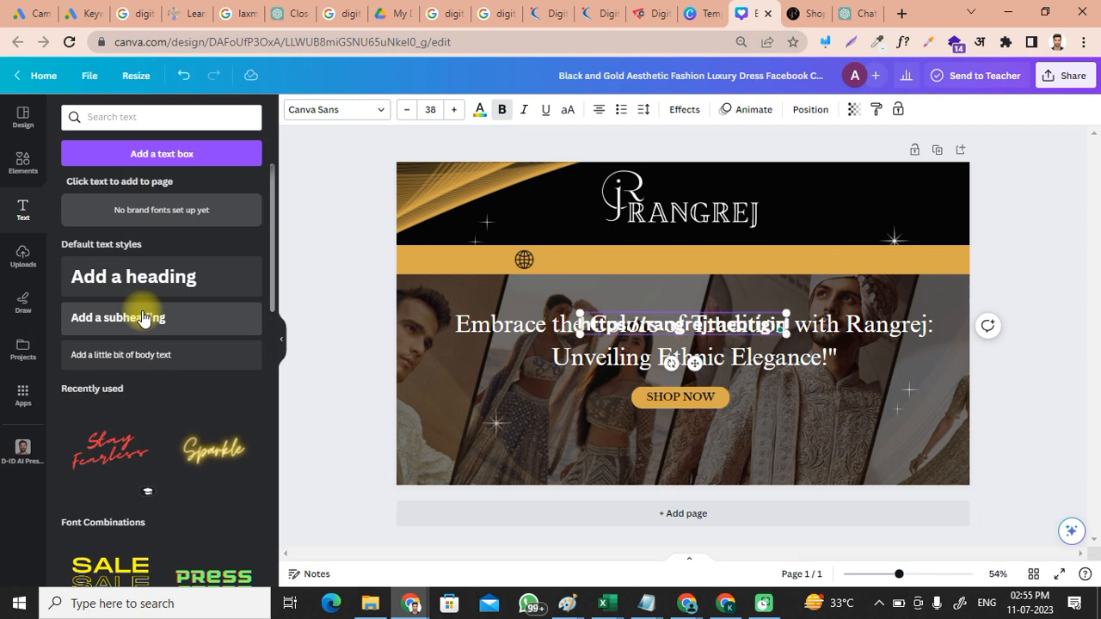
pyautogui.hotkey('ctrl', 'a')
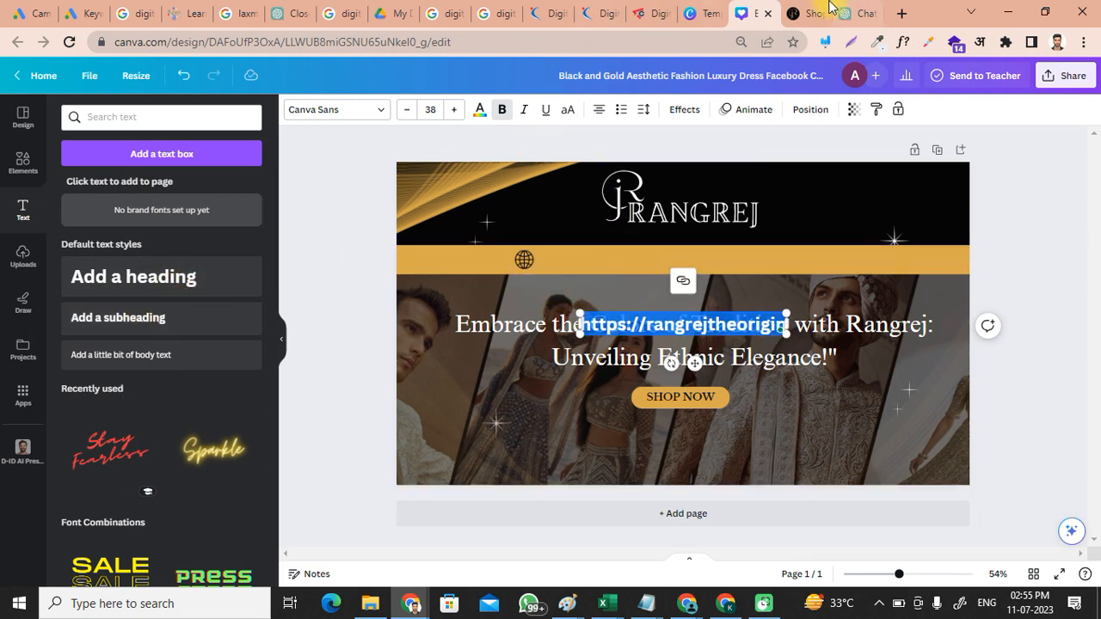
pyautogui.click(813, 12)
pyautogui.click(271, 42)
pyautogui.hotkey('ctrl', 'c')
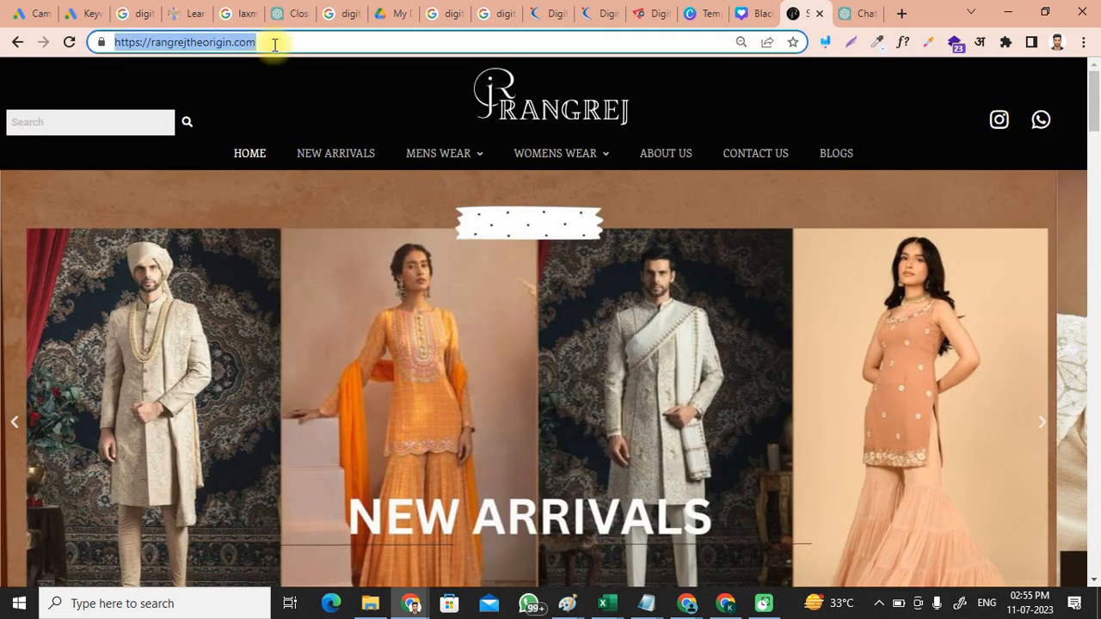
pyautogui.click(701, 12)
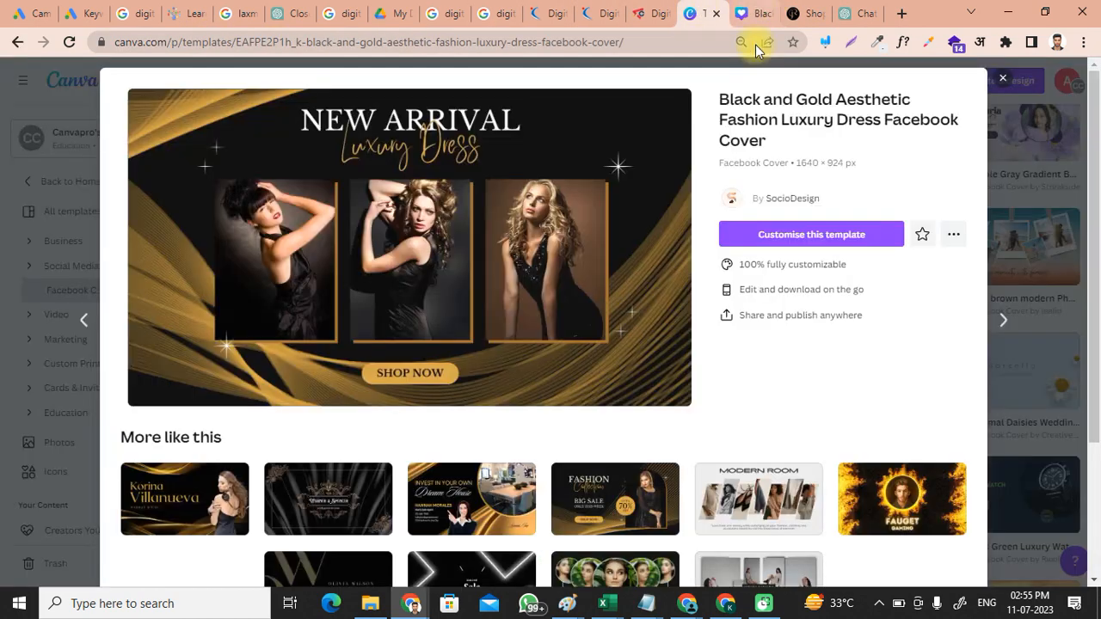
pyautogui.click(756, 13)
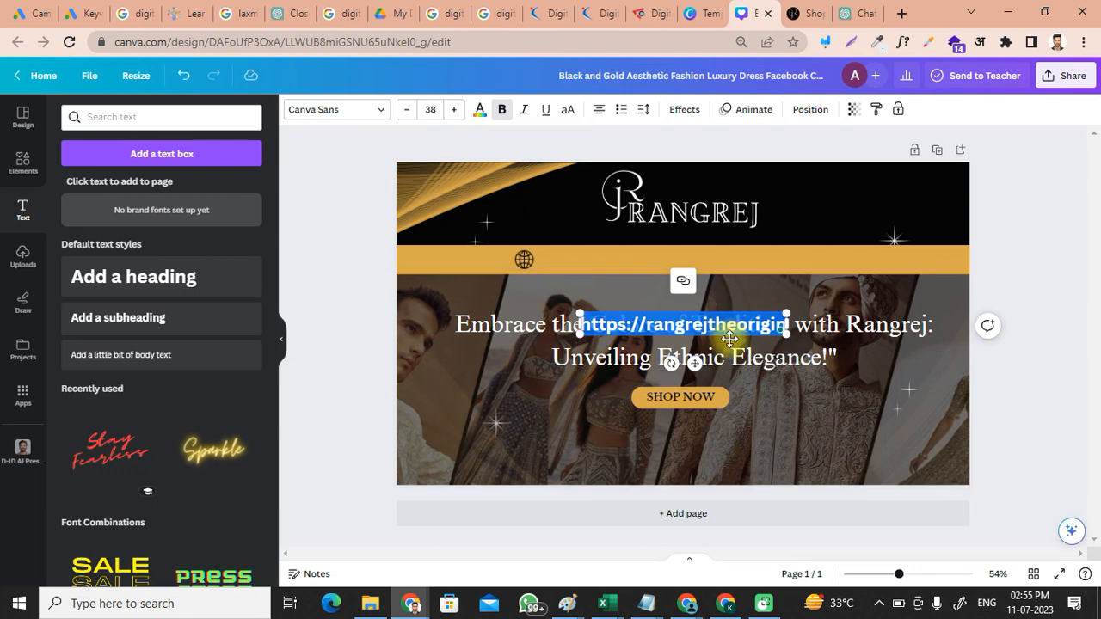
pyautogui.hotkey('ctrl', 'z')
pyautogui.hotkey('ctrl', 'v')
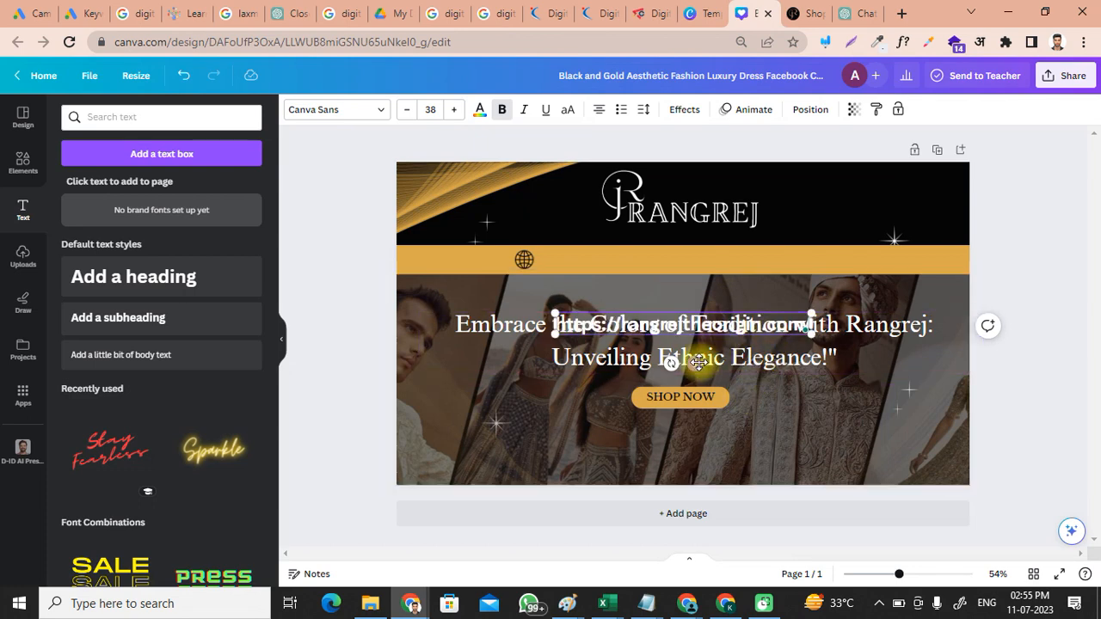
# Step: Reduce the address text to size 23 and place it beside the globe on the bar
pyautogui.moveTo(699, 330); pyautogui.dragTo(683, 290)
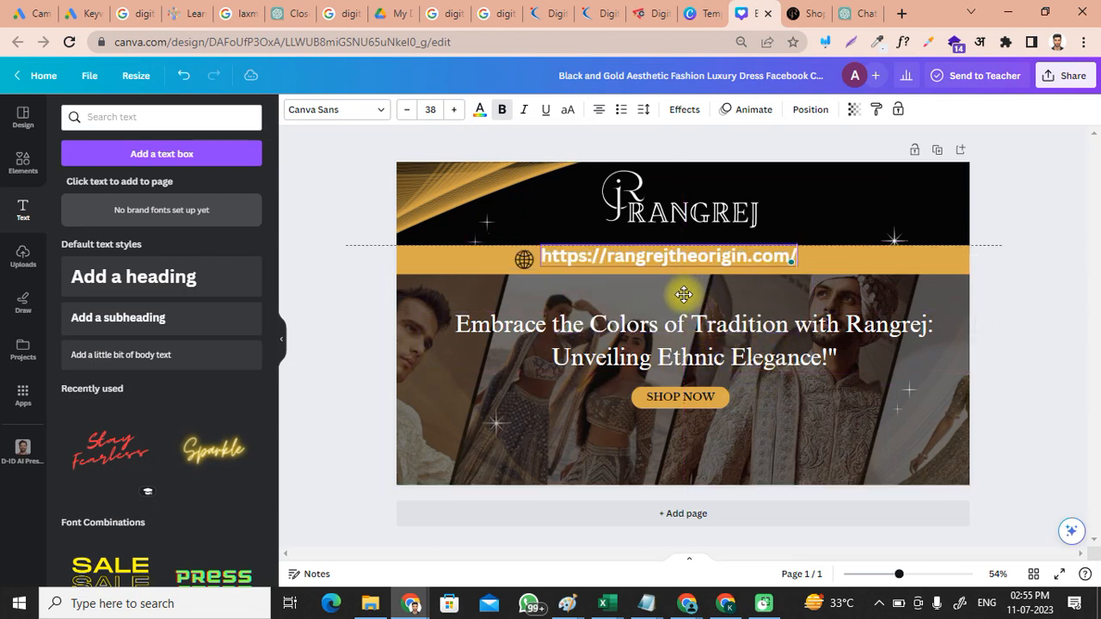
pyautogui.click(403, 113)
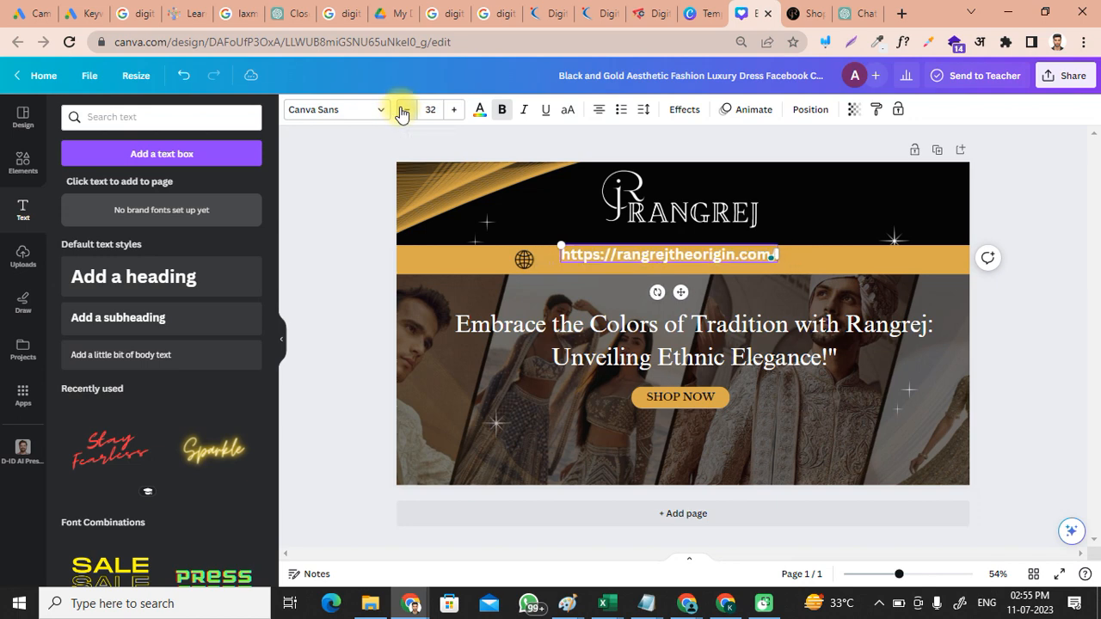
pyautogui.click(403, 113)
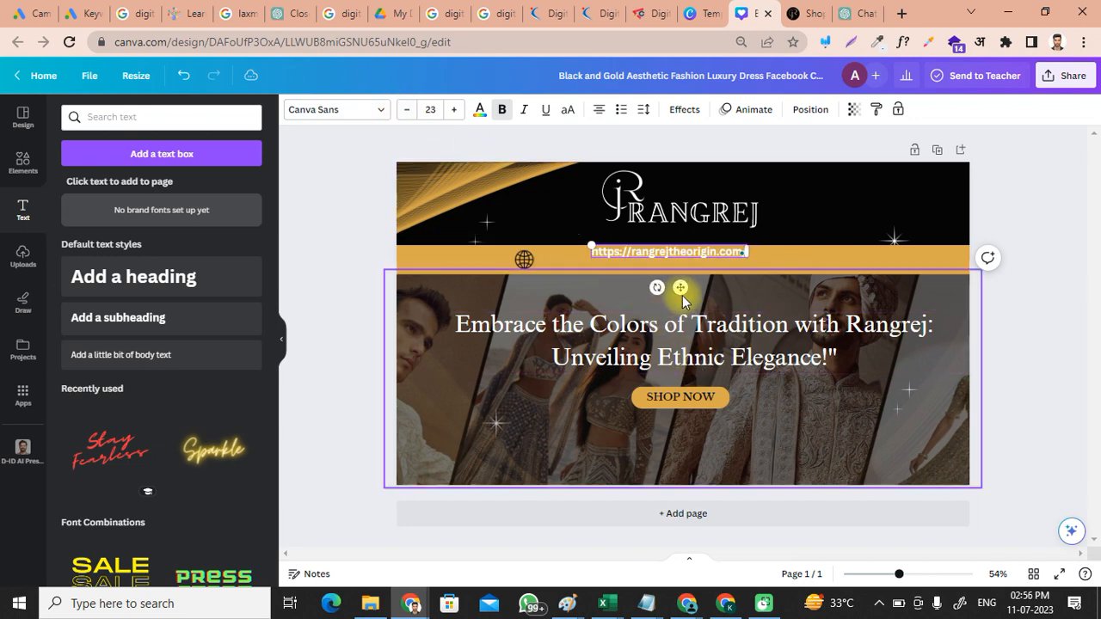
pyautogui.moveTo(681, 289); pyautogui.dragTo(629, 299)
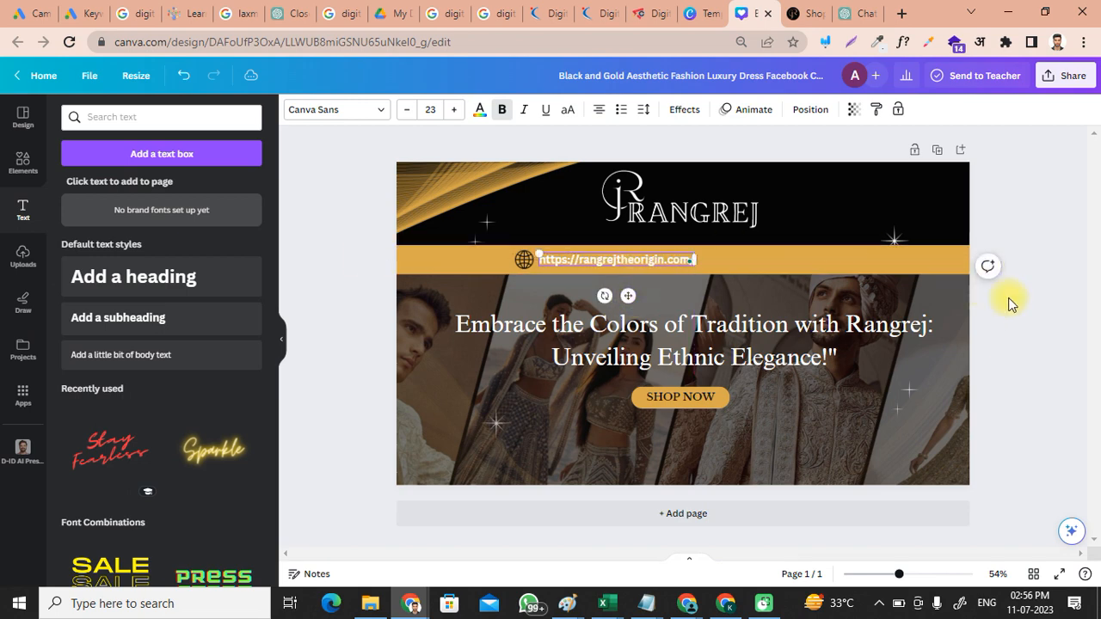
pyautogui.click(1050, 324)
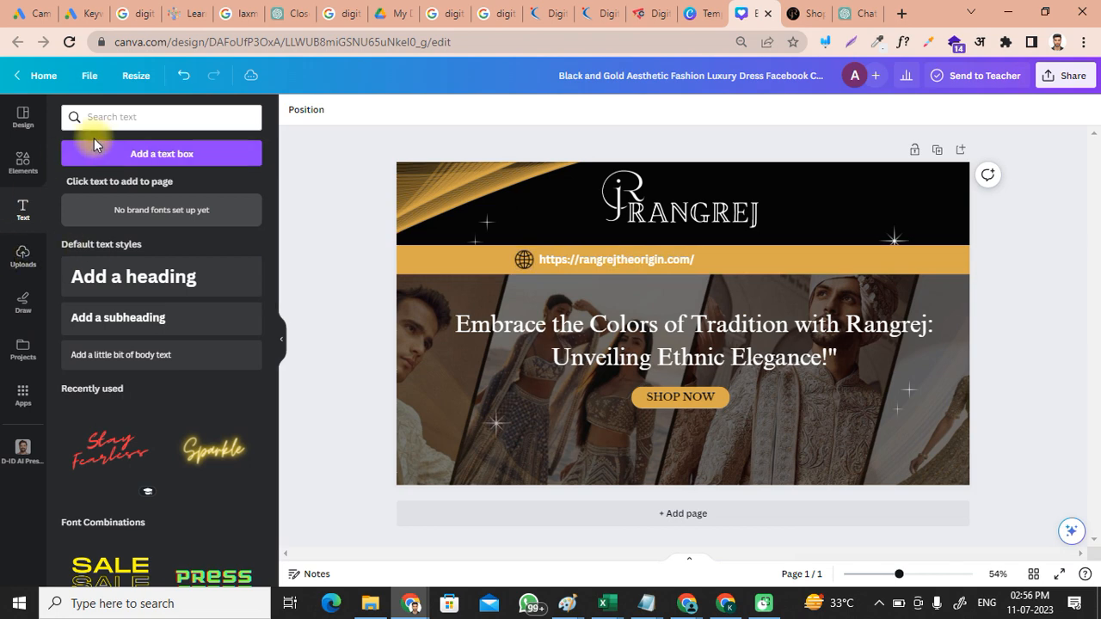
# Step: Search elements for 'instagram' and add the colourful Instagram logo
pyautogui.click(136, 113)
pyautogui.write('inst')
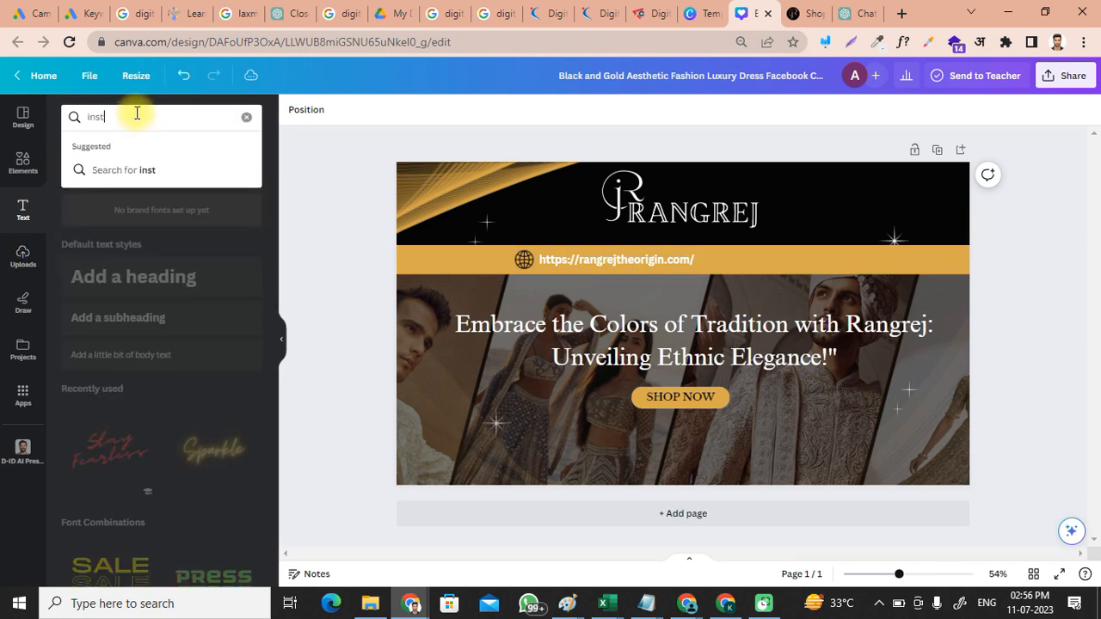
pyautogui.click(23, 161)
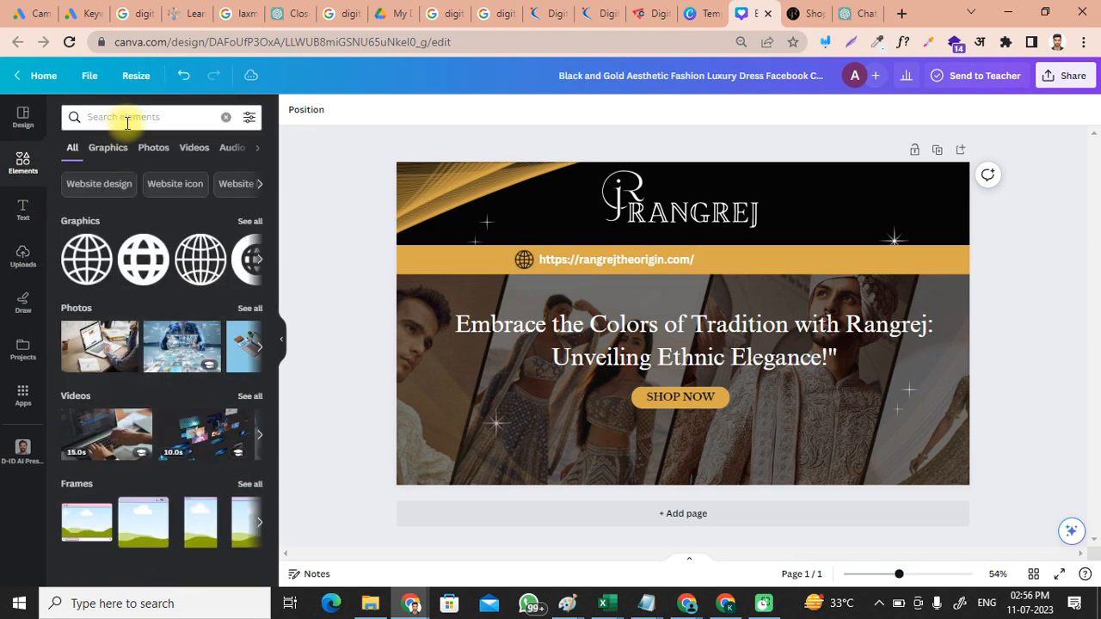
pyautogui.click(126, 118)
pyautogui.write('inst')
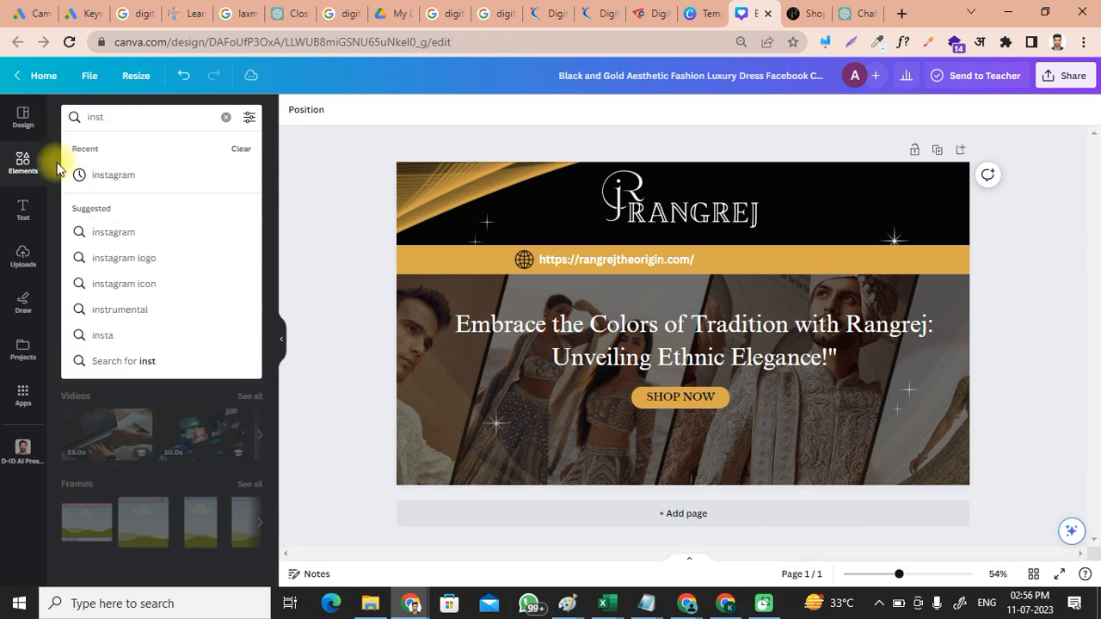
pyautogui.click(107, 176)
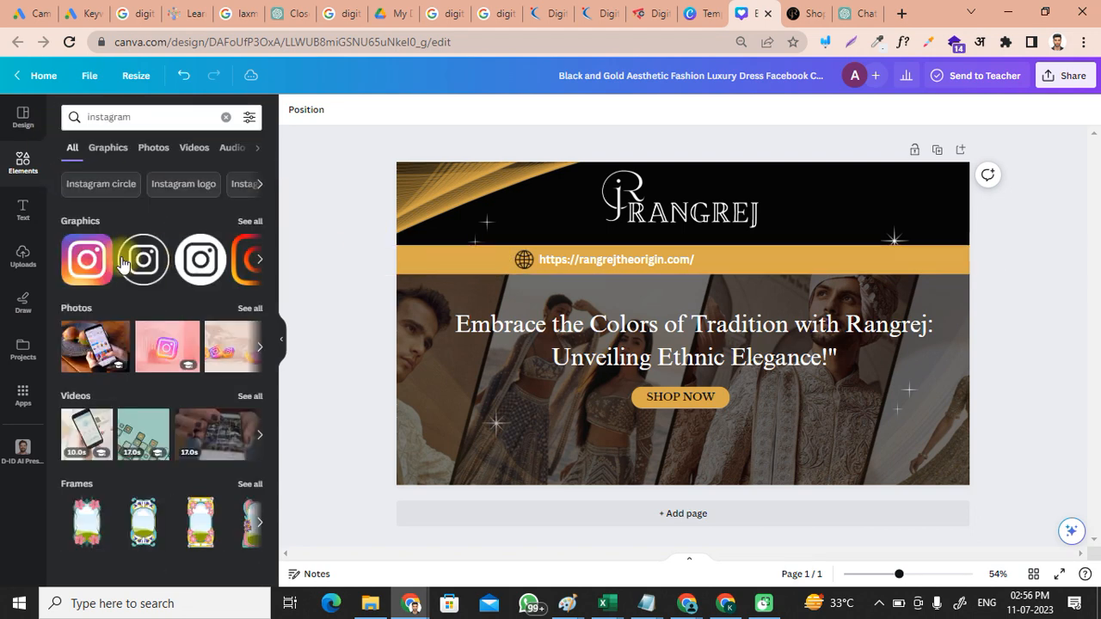
pyautogui.click(92, 268)
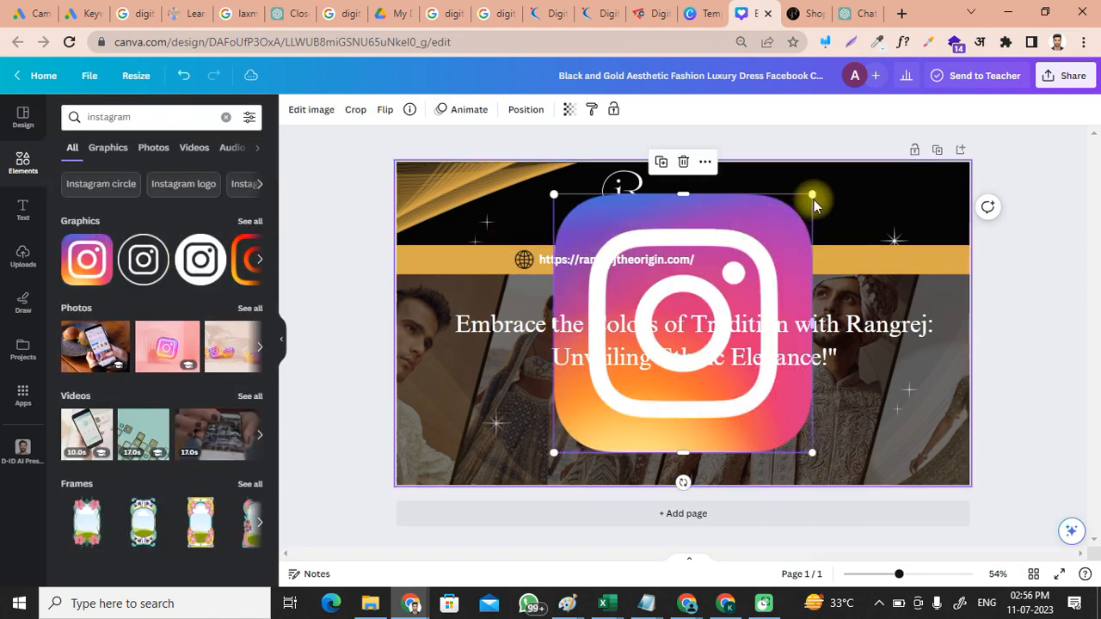
# Step: Resize the Instagram logo to 57 × 57 and place it right after the website address
pyautogui.moveTo(815, 204); pyautogui.dragTo(534, 334)
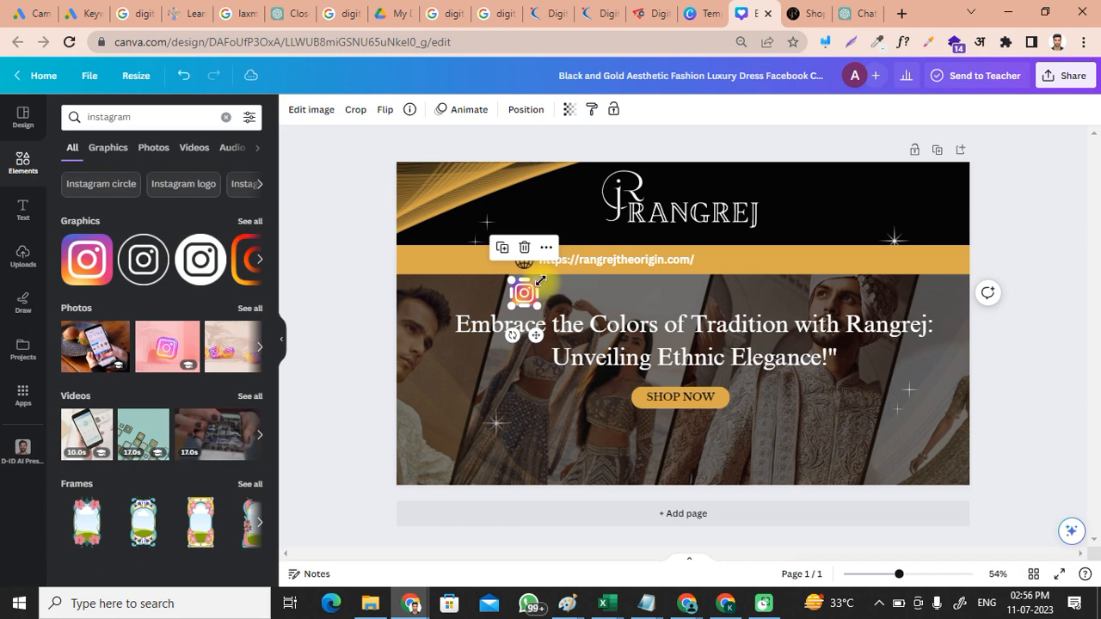
pyautogui.moveTo(540, 281); pyautogui.dragTo(744, 273)
pyautogui.click(537, 305)
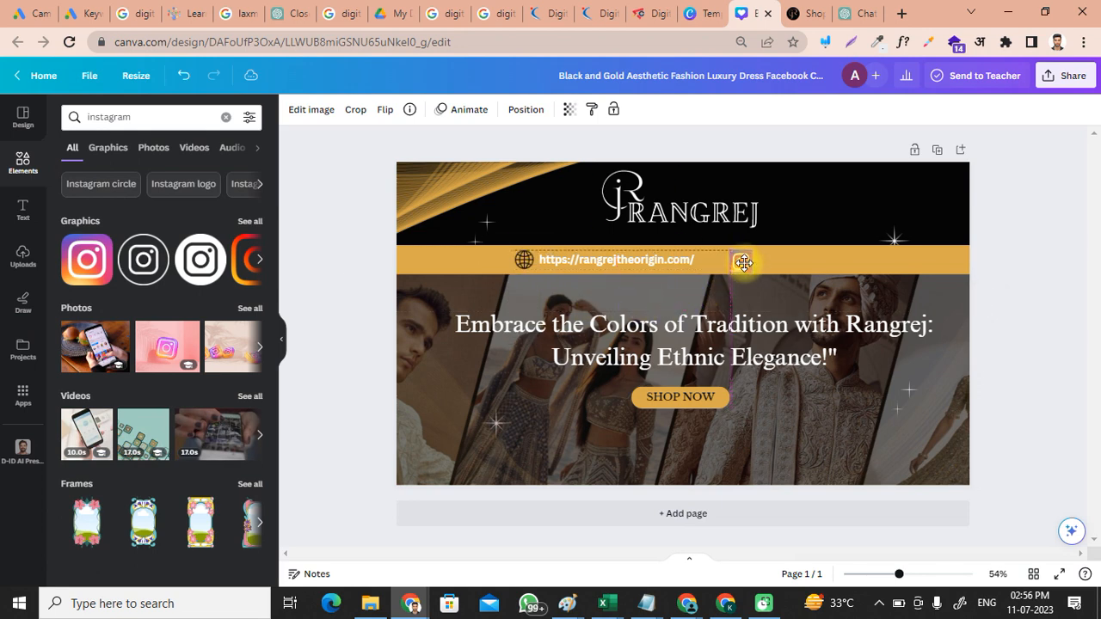
pyautogui.moveTo(744, 262); pyautogui.dragTo(741, 260)
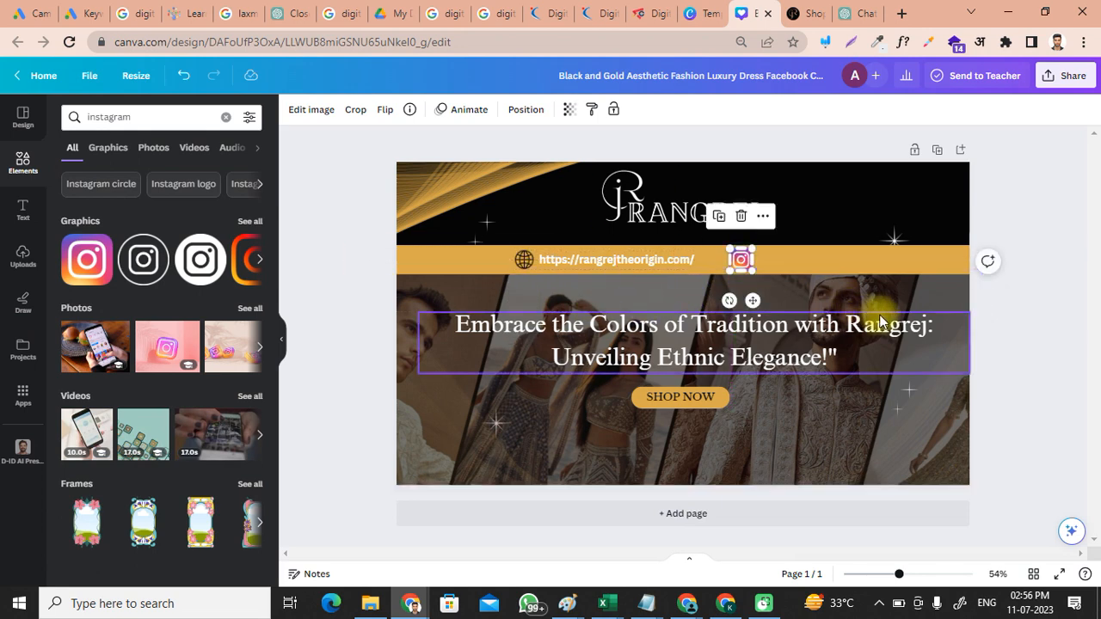
pyautogui.click(1052, 315)
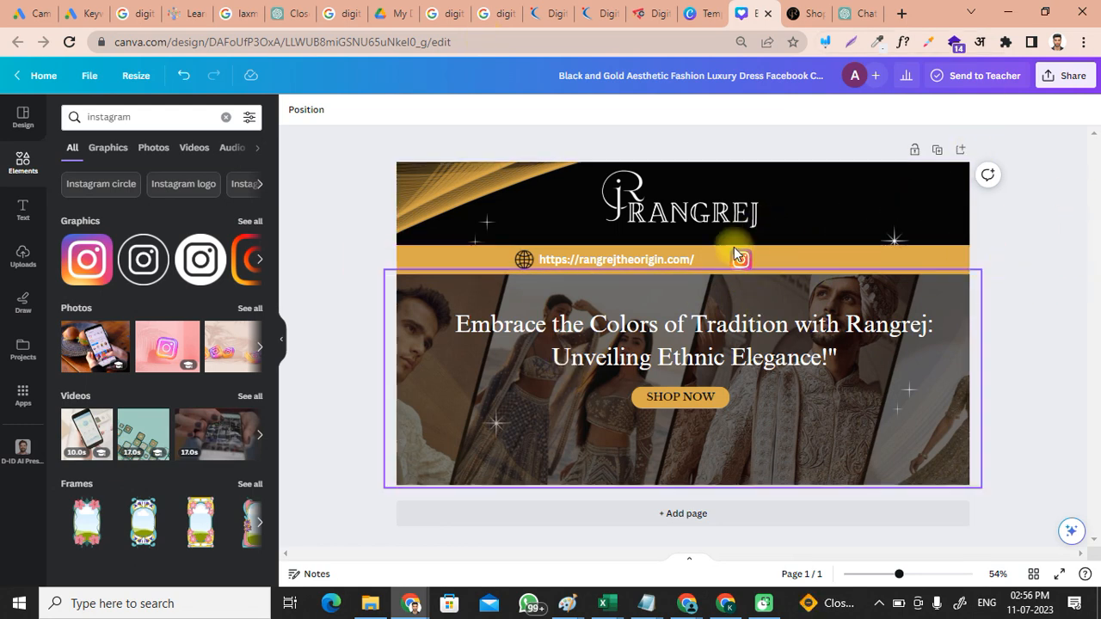
pyautogui.doubleClick(601, 262)
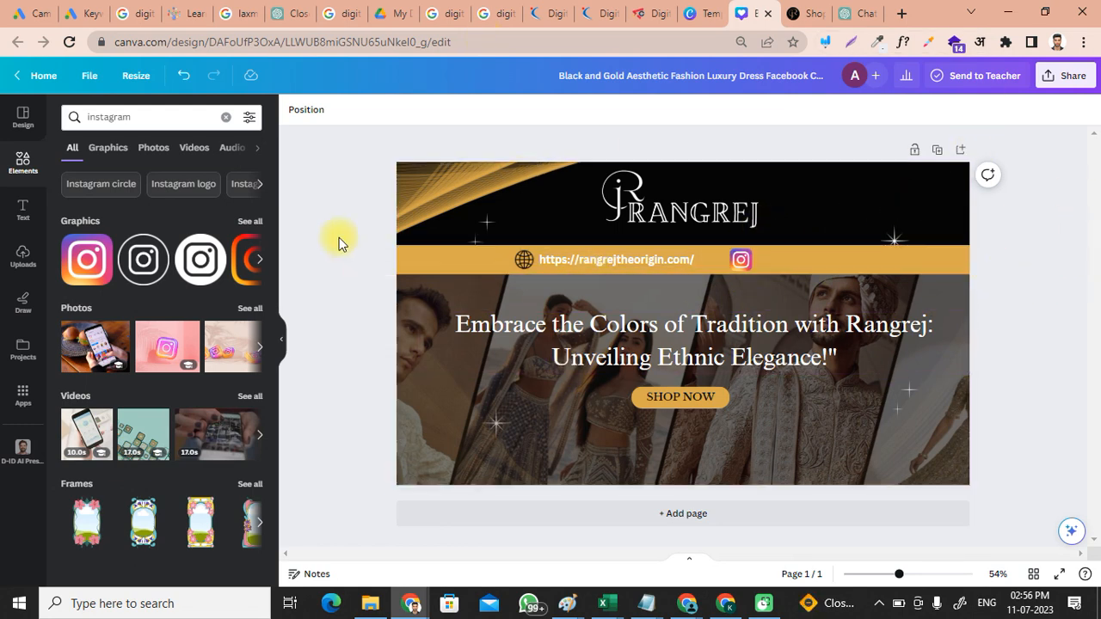
pyautogui.hotkey('ctrl', 'a')
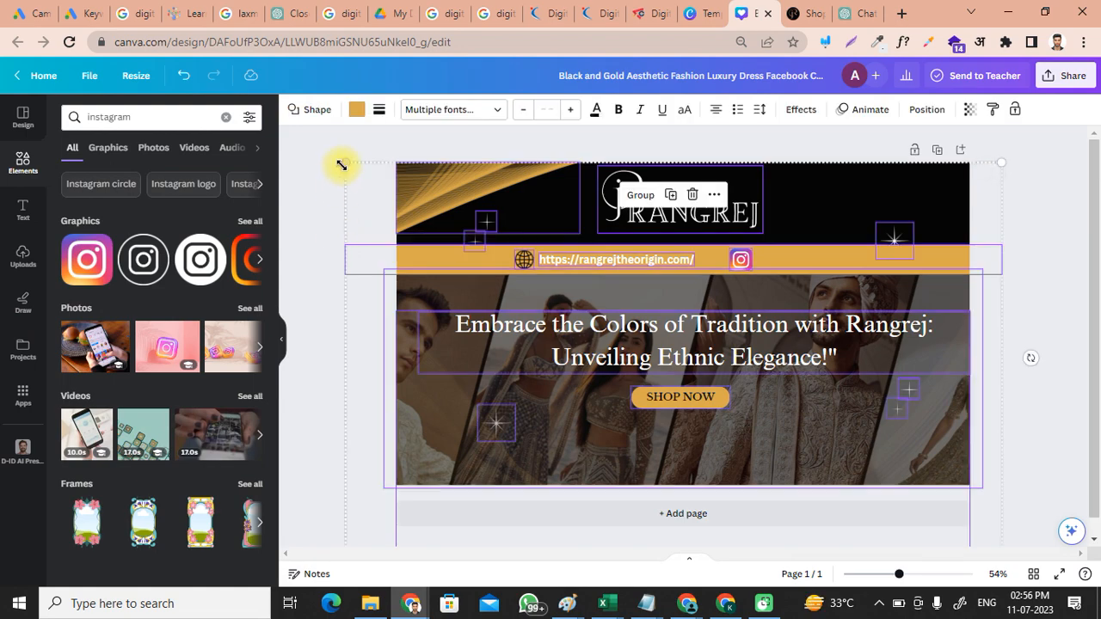
# Step: Shrink the logo, link bar and photo group to fit the page and move it up
pyautogui.moveTo(349, 165); pyautogui.dragTo(389, 189)
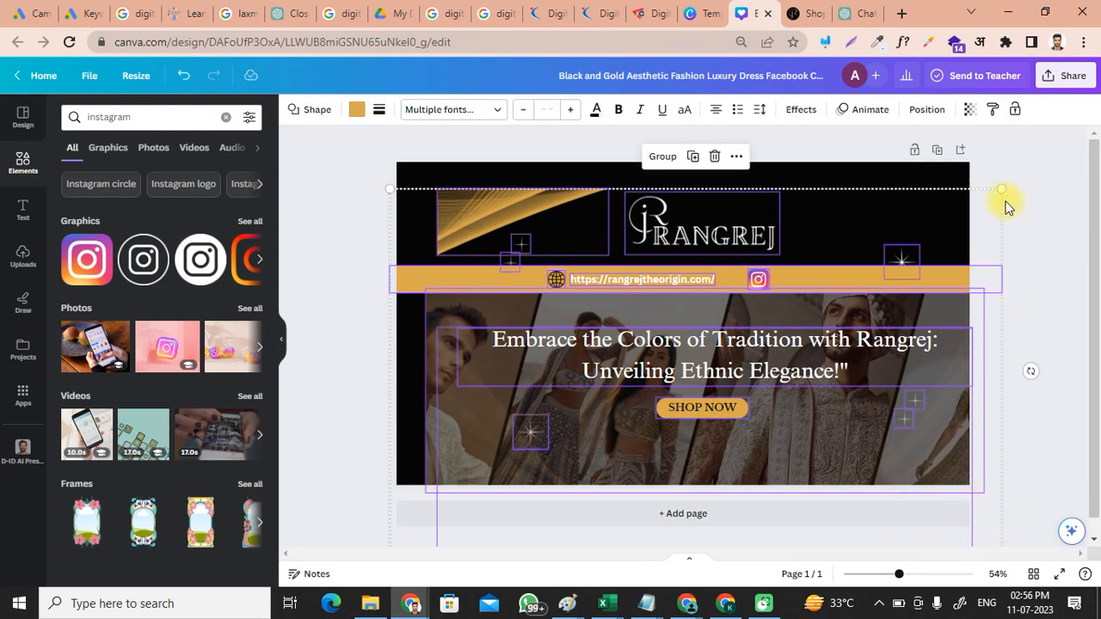
pyautogui.moveTo(994, 193); pyautogui.dragTo(965, 208)
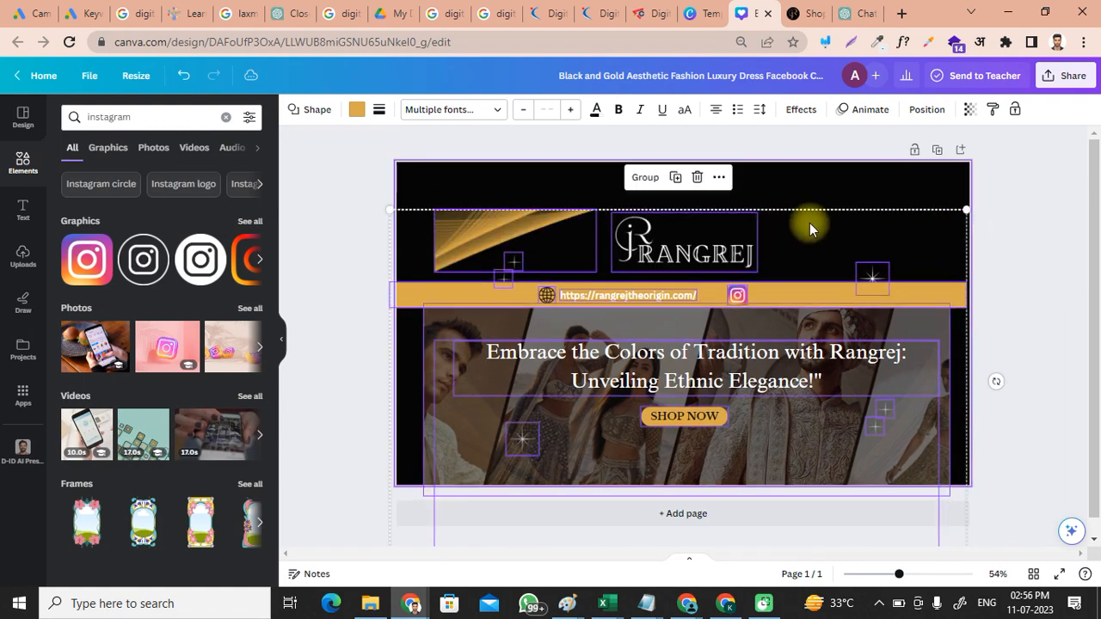
pyautogui.moveTo(792, 274); pyautogui.dragTo(778, 238)
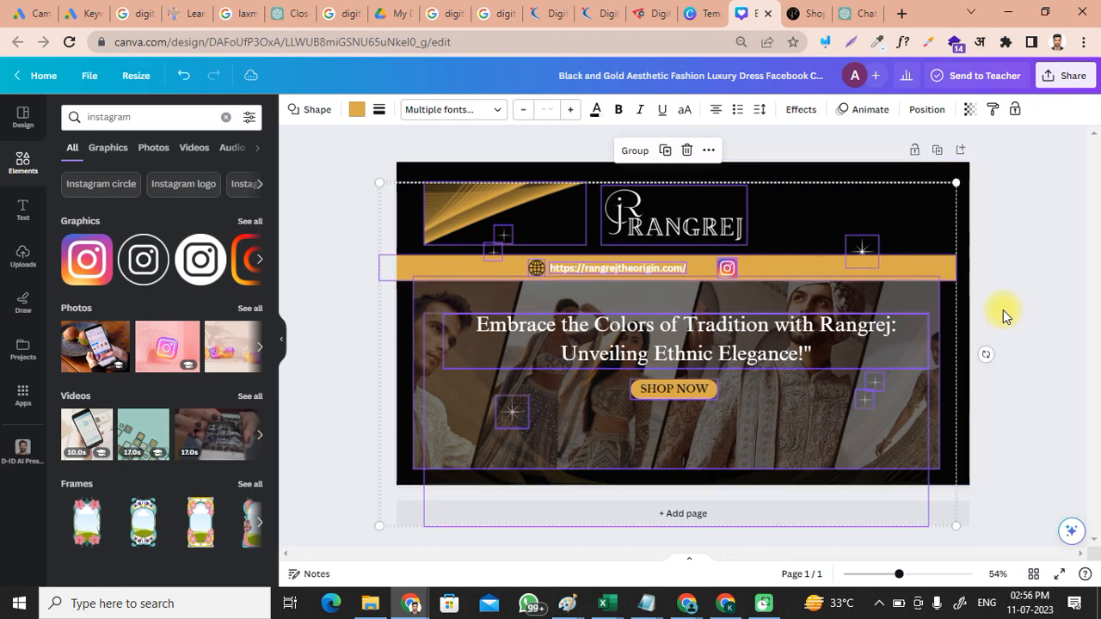
pyautogui.click(1037, 322)
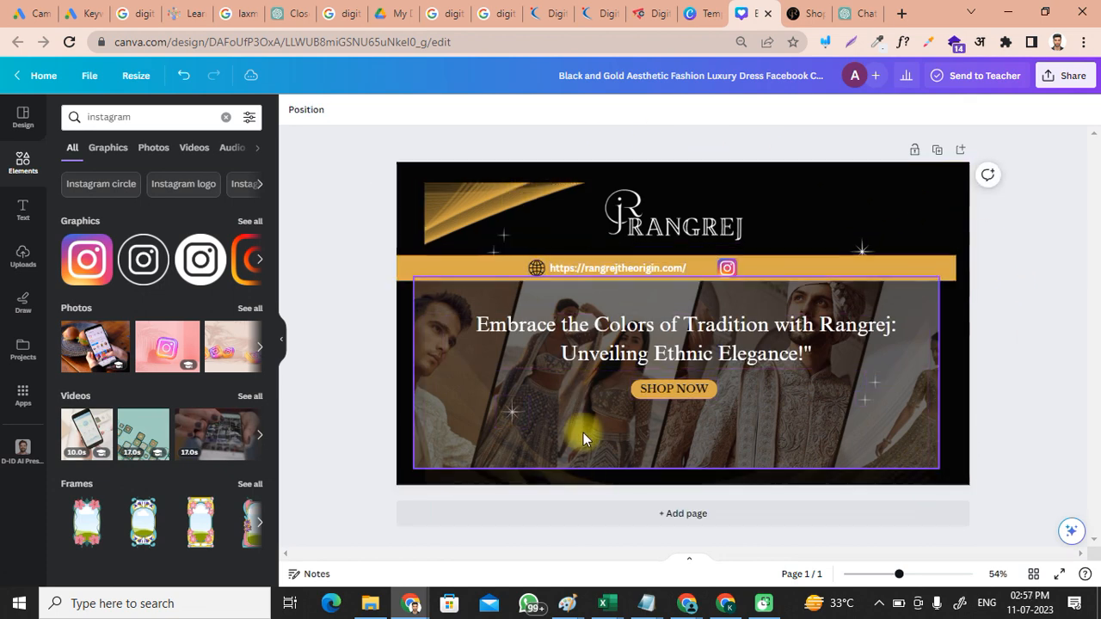
# Step: Widen the models' photo to 1,552 × 551 so it reaches the right edge
pyautogui.click(919, 398)
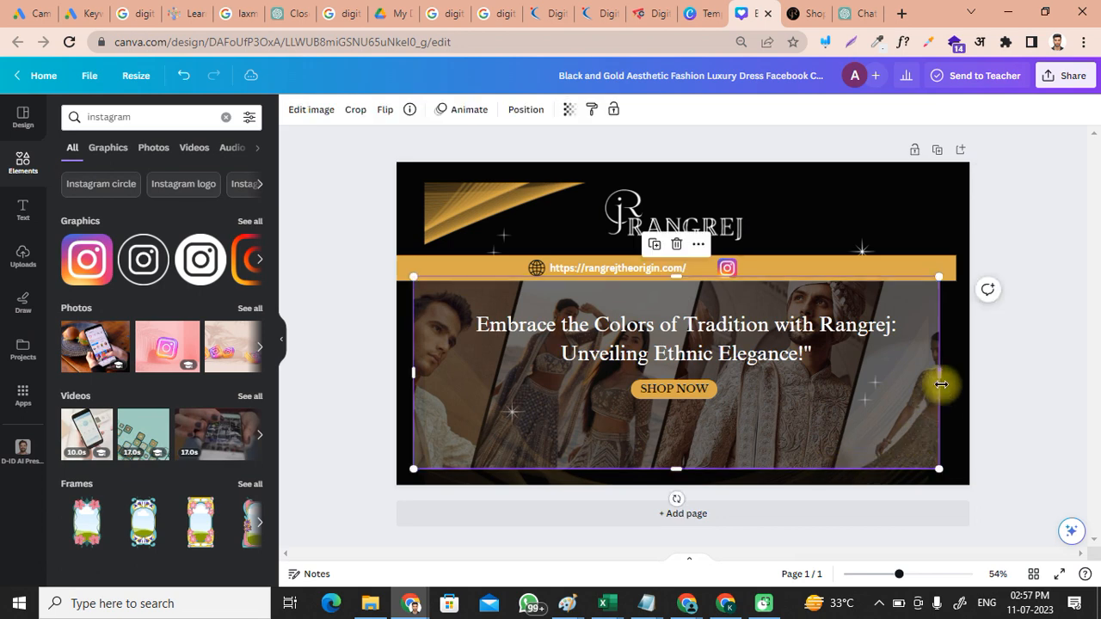
pyautogui.moveTo(942, 376); pyautogui.dragTo(959, 376)
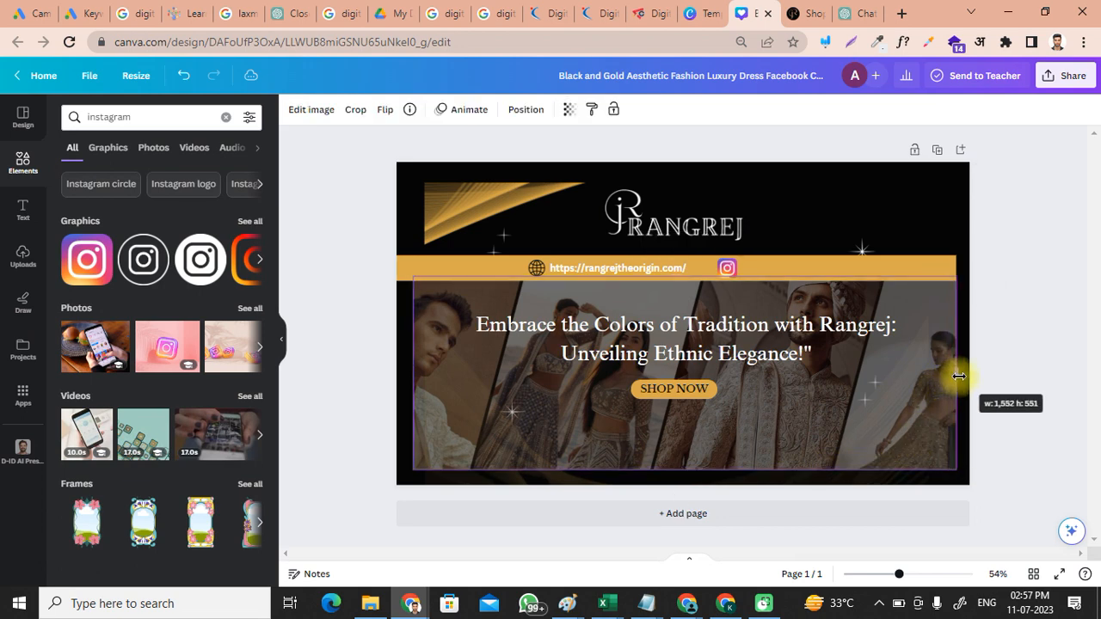
pyautogui.click(1030, 347)
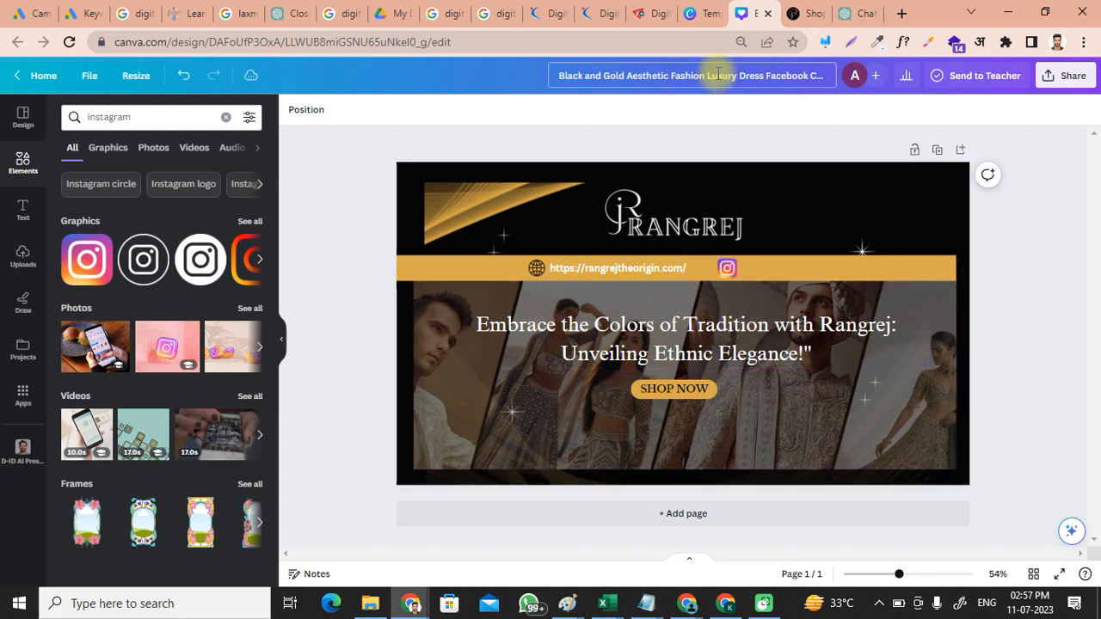
# Step: Rename the design to FACEBOOK COVER PAGE
pyautogui.click(759, 85)
pyautogui.press('BackSpace')
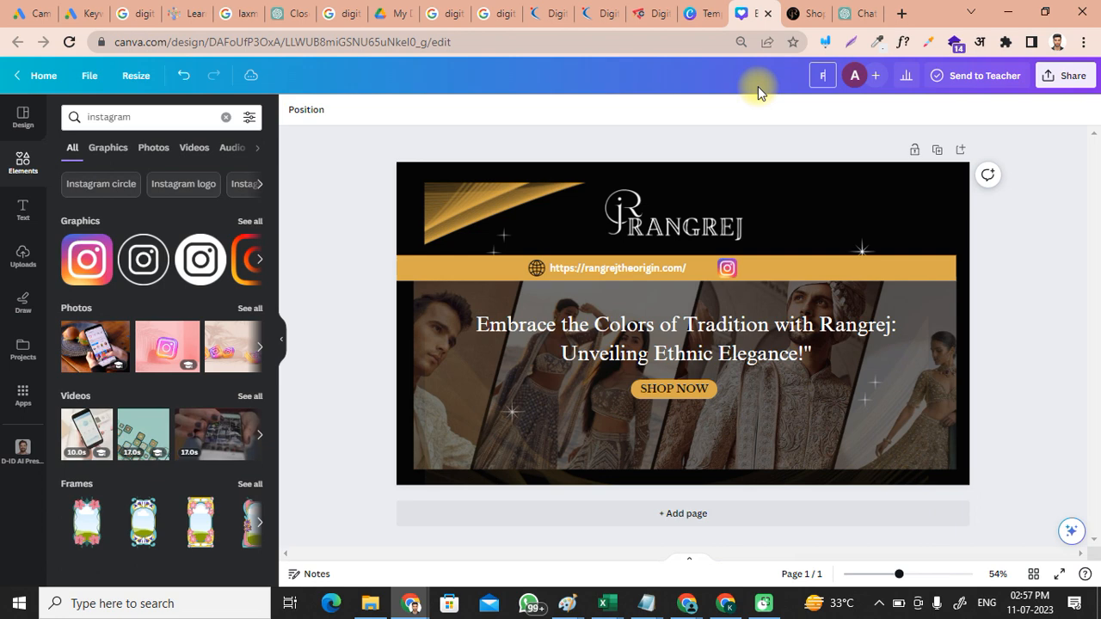
pyautogui.write('FACEBOOK COVER PAGE')
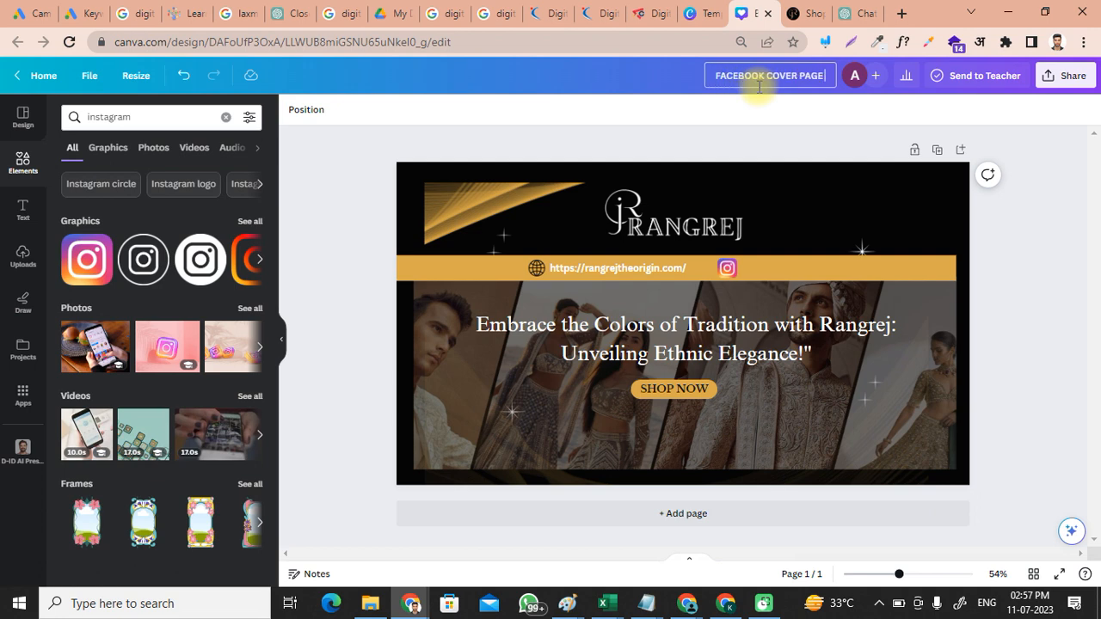
pyautogui.click(1076, 266)
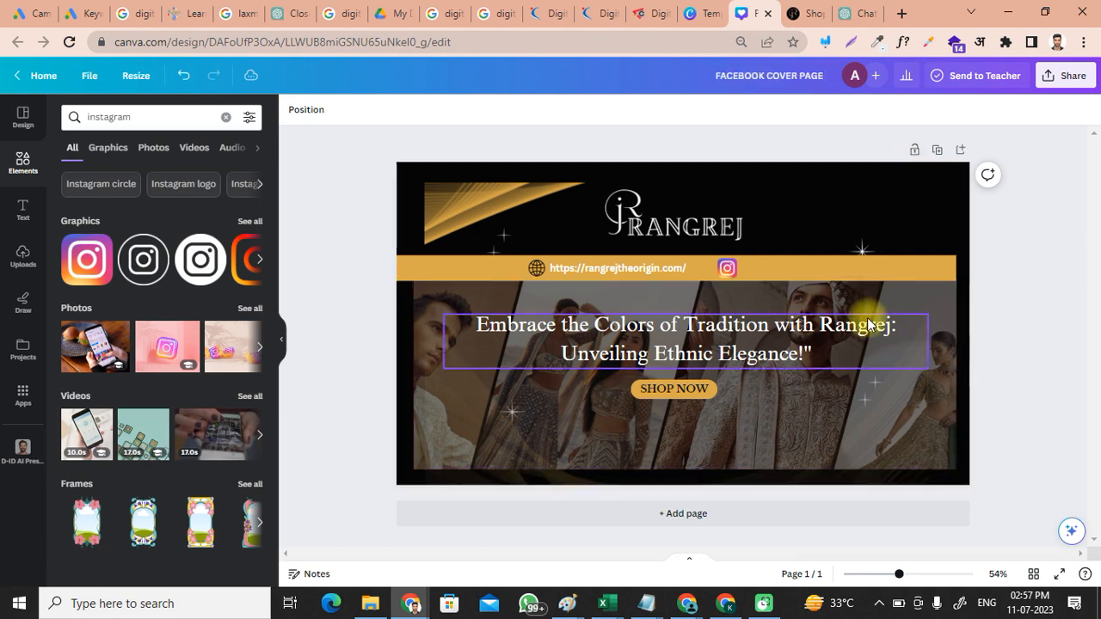
# Step: Download the design as a 1,640 × 924 px PNG file
pyautogui.click(1073, 77)
pyautogui.click(961, 401)
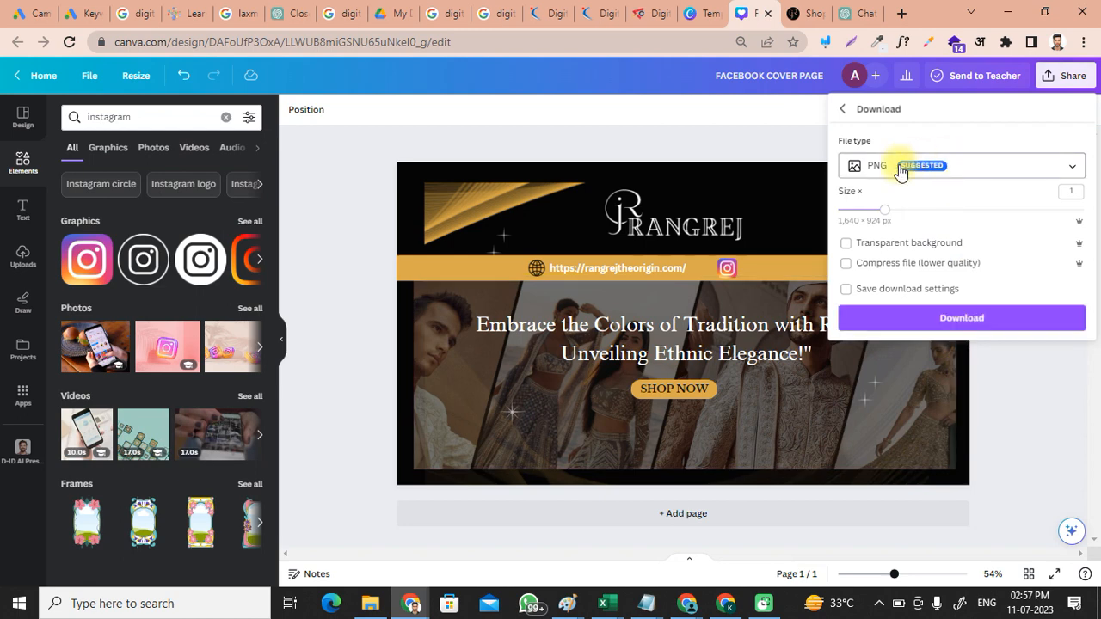
pyautogui.click(901, 167)
pyautogui.click(918, 251)
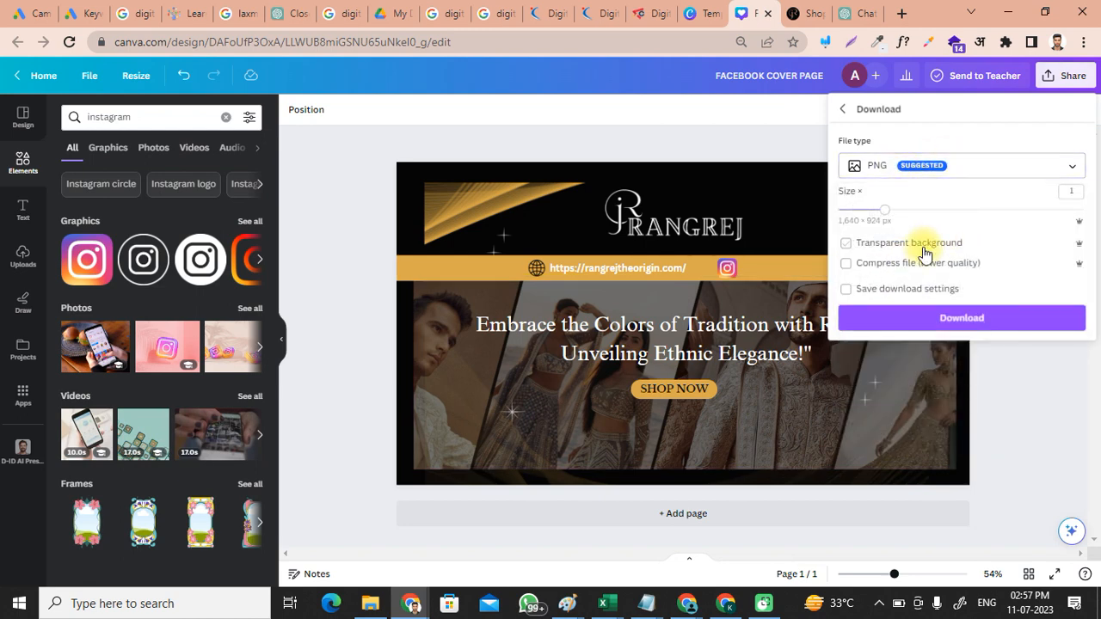
pyautogui.click(934, 318)
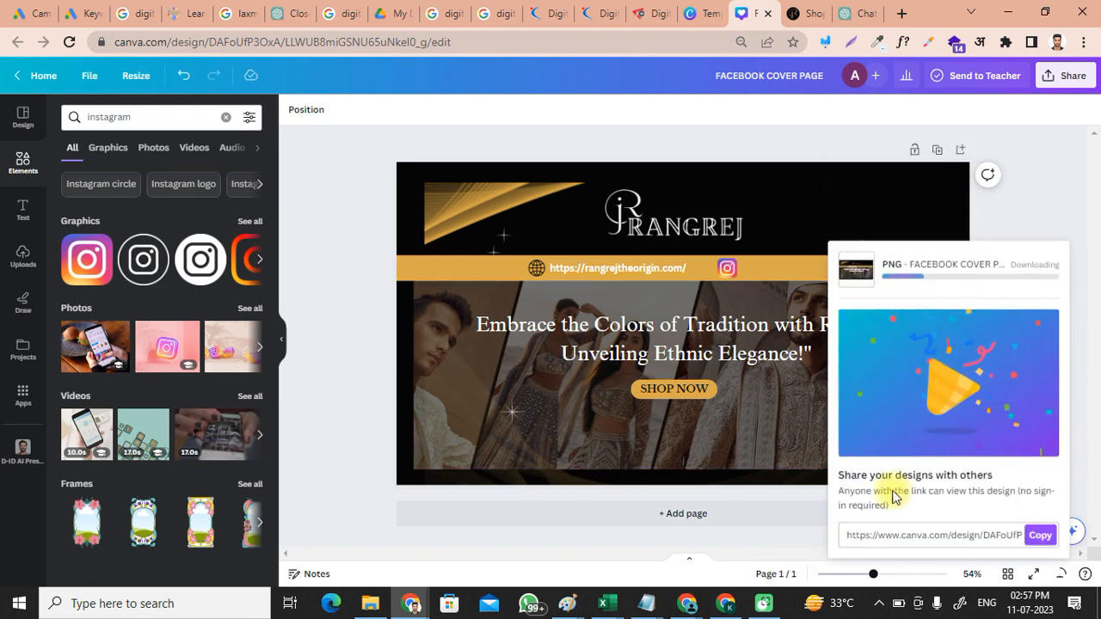
pyautogui.moveTo(731, 604)
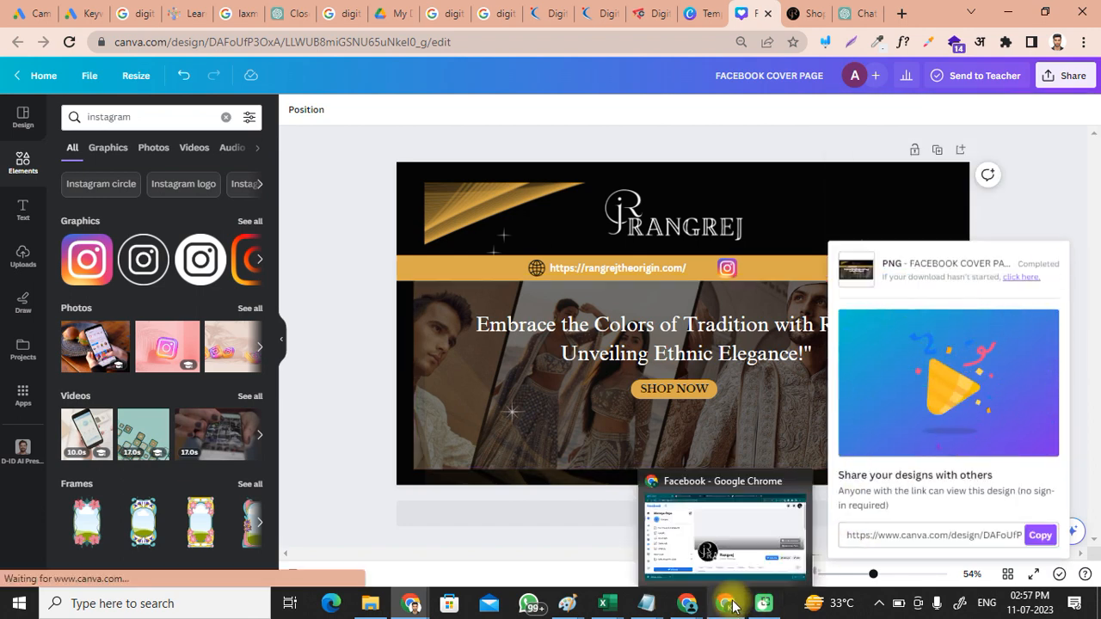
# Step: Upload the FACEBOOK COVER PAGE image from Downloads as the Rangrej page cover
pyautogui.click(732, 532)
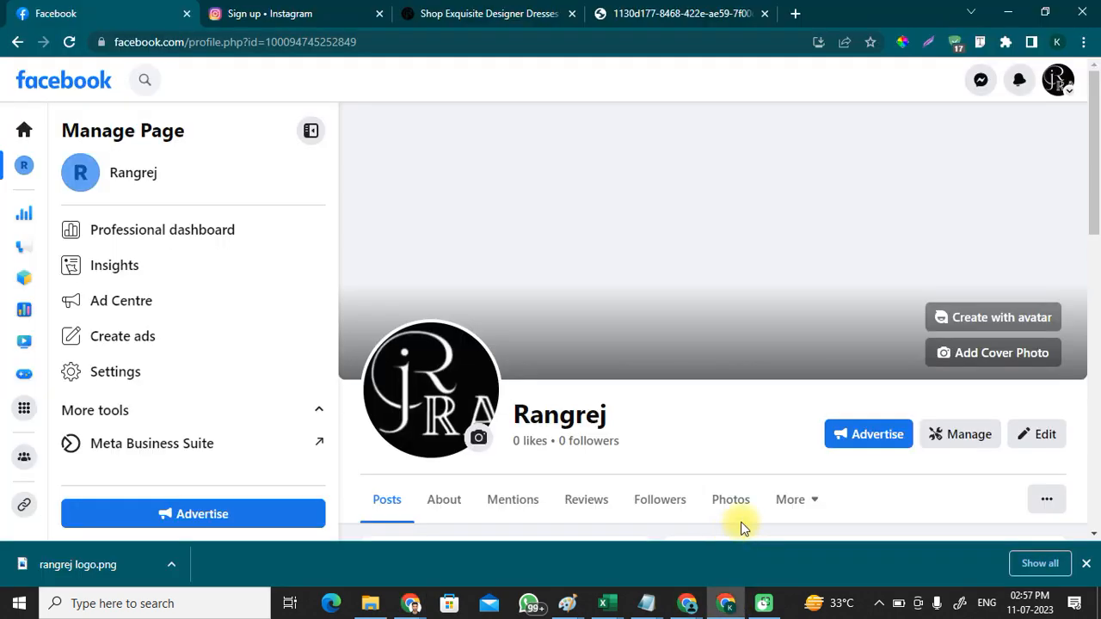
pyautogui.click(996, 366)
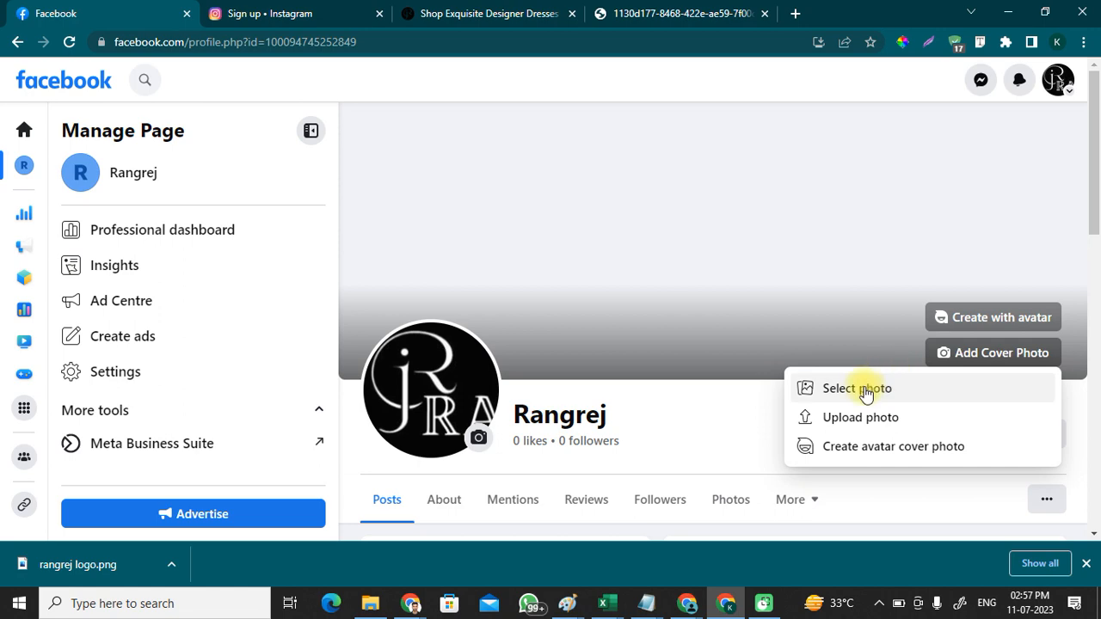
pyautogui.click(866, 419)
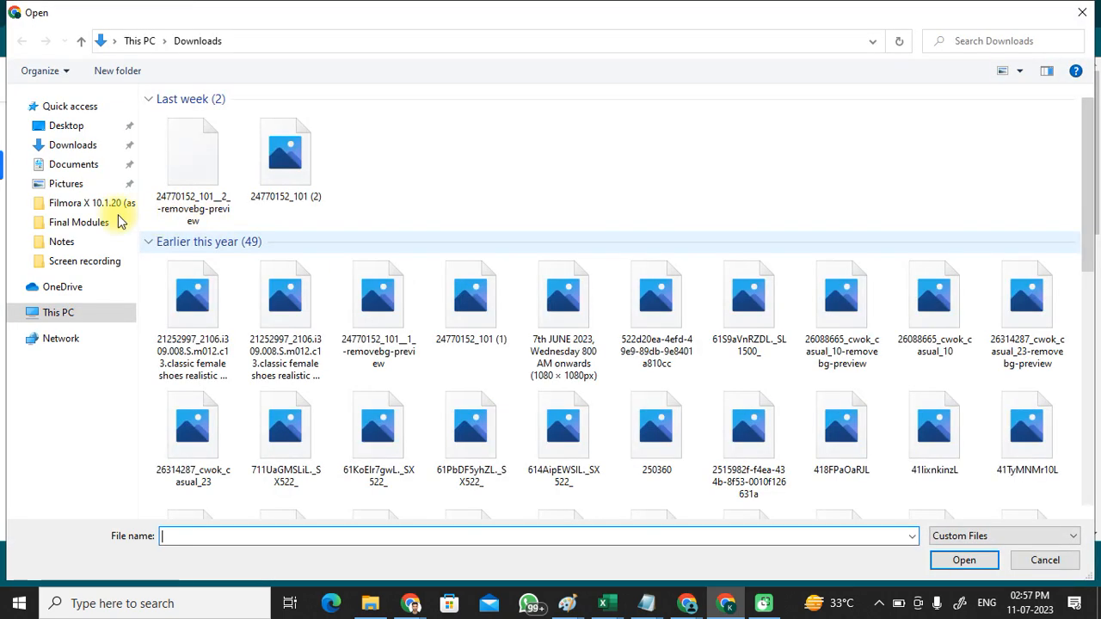
pyautogui.click(39, 145)
pyautogui.click(192, 138)
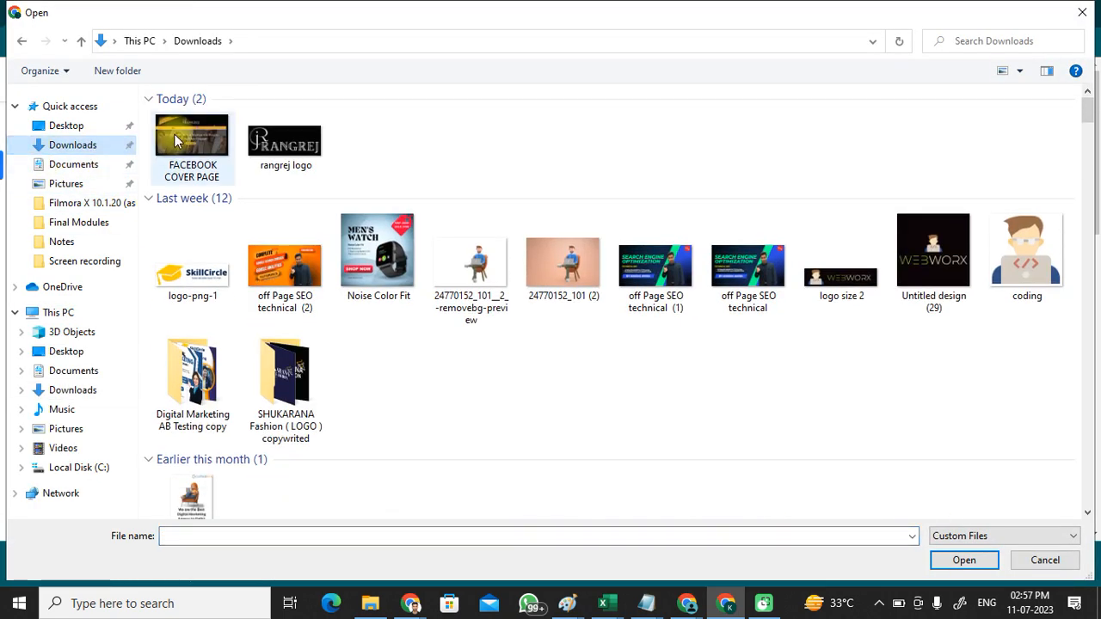
pyautogui.click(964, 560)
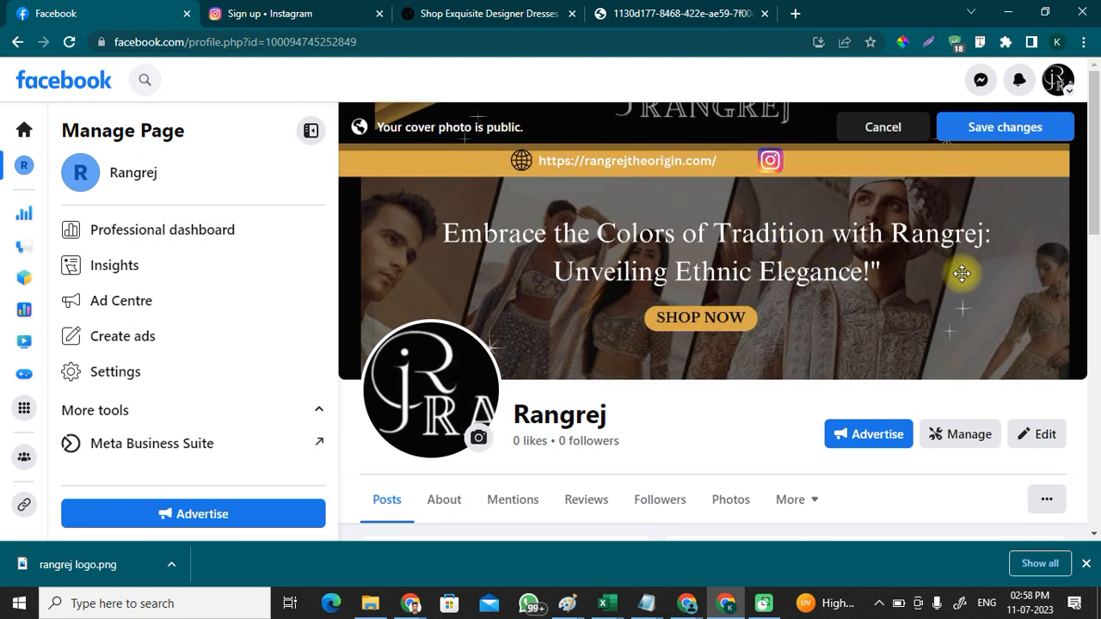
# Step: Lower the cover image until the whole Rangrej logo shows, then save the changes
pyautogui.moveTo(976, 231); pyautogui.dragTo(975, 255)
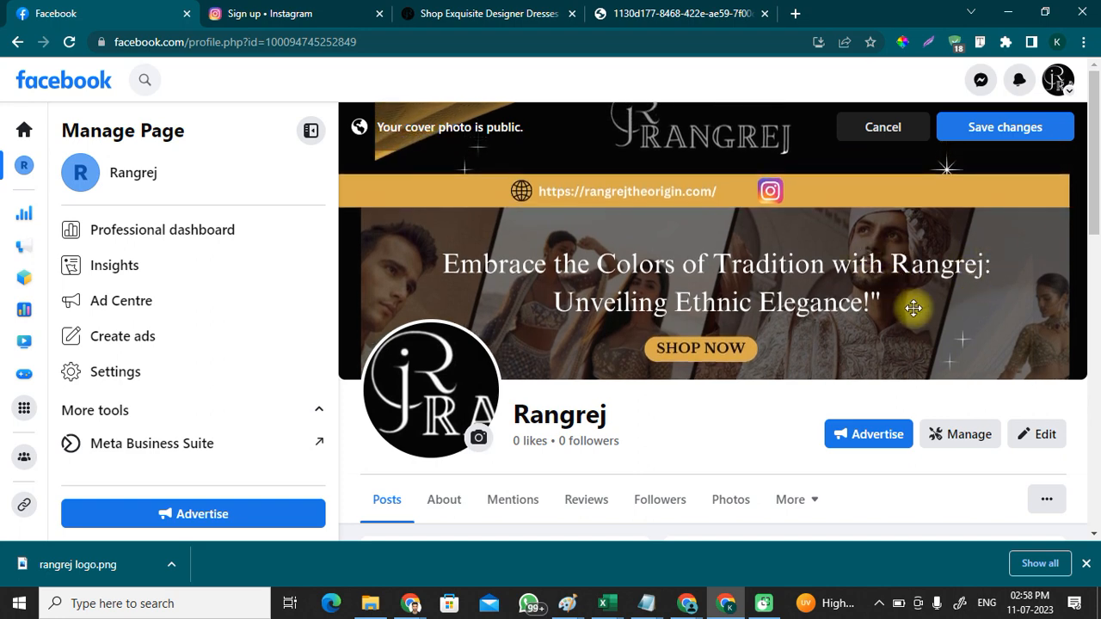
pyautogui.moveTo(924, 275); pyautogui.dragTo(926, 292)
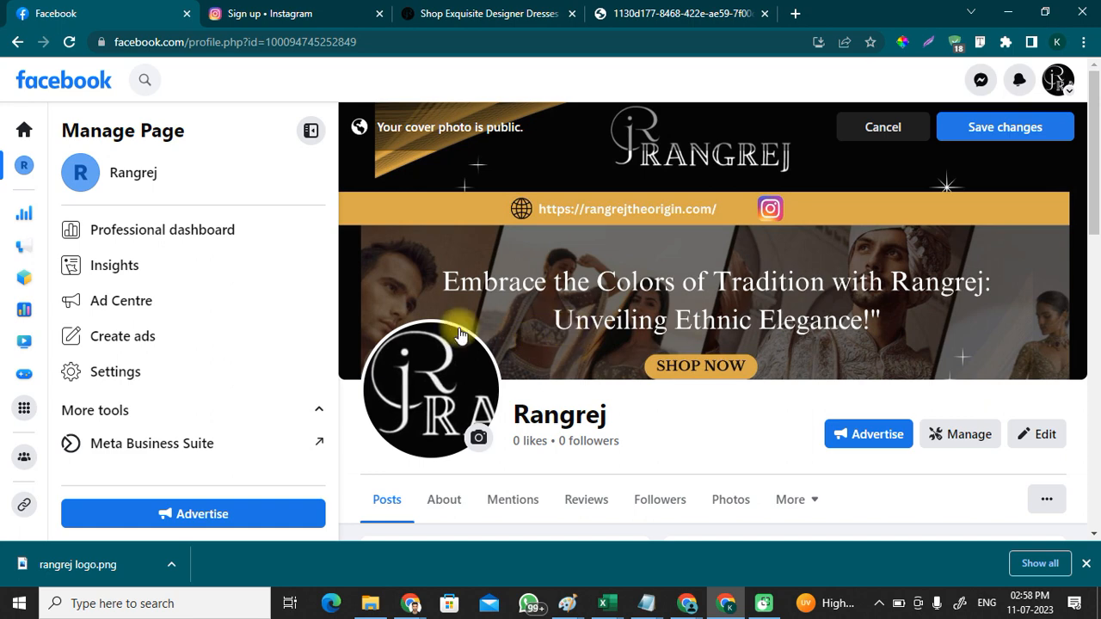
pyautogui.click(1032, 124)
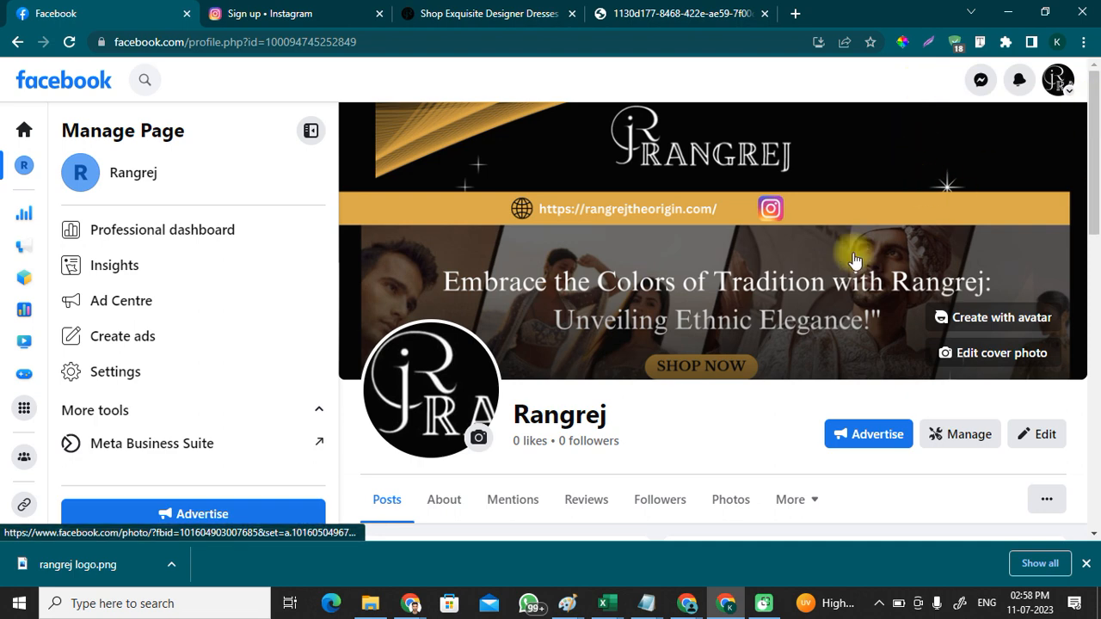
# Step: Bring the Canva window forward and close its download-complete popup
pyautogui.click(456, 12)
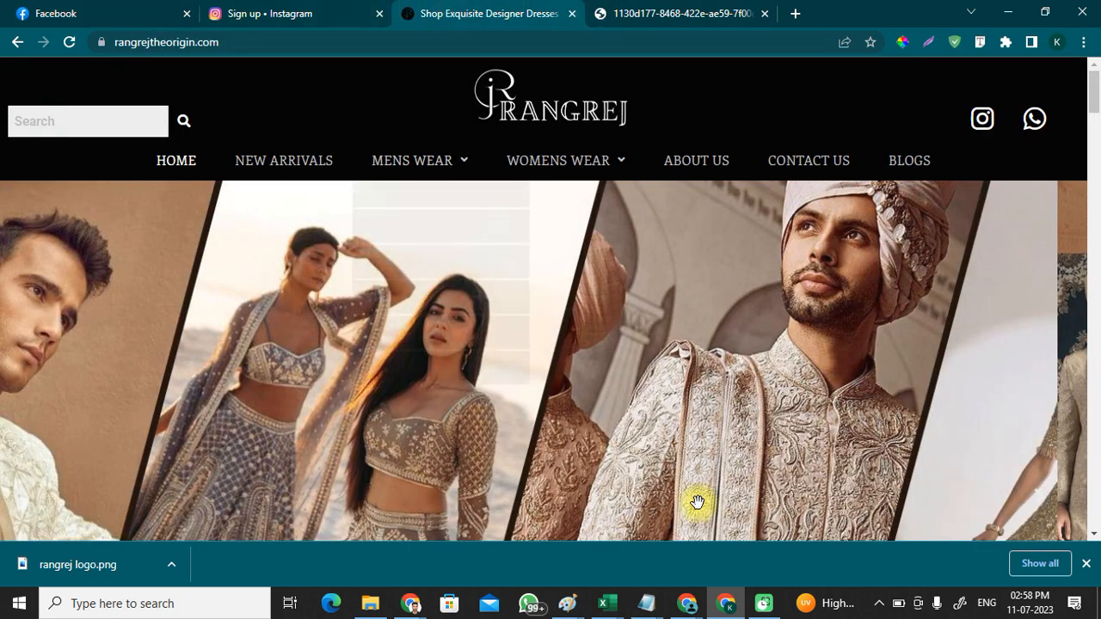
pyautogui.moveTo(411, 603)
pyautogui.click(392, 548)
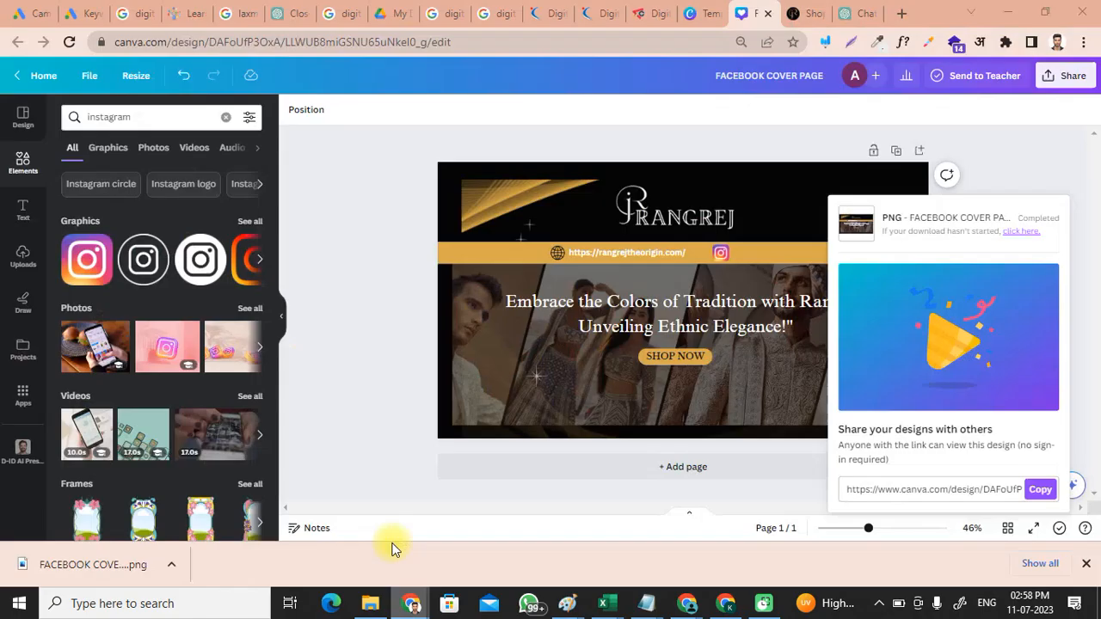
pyautogui.click(427, 326)
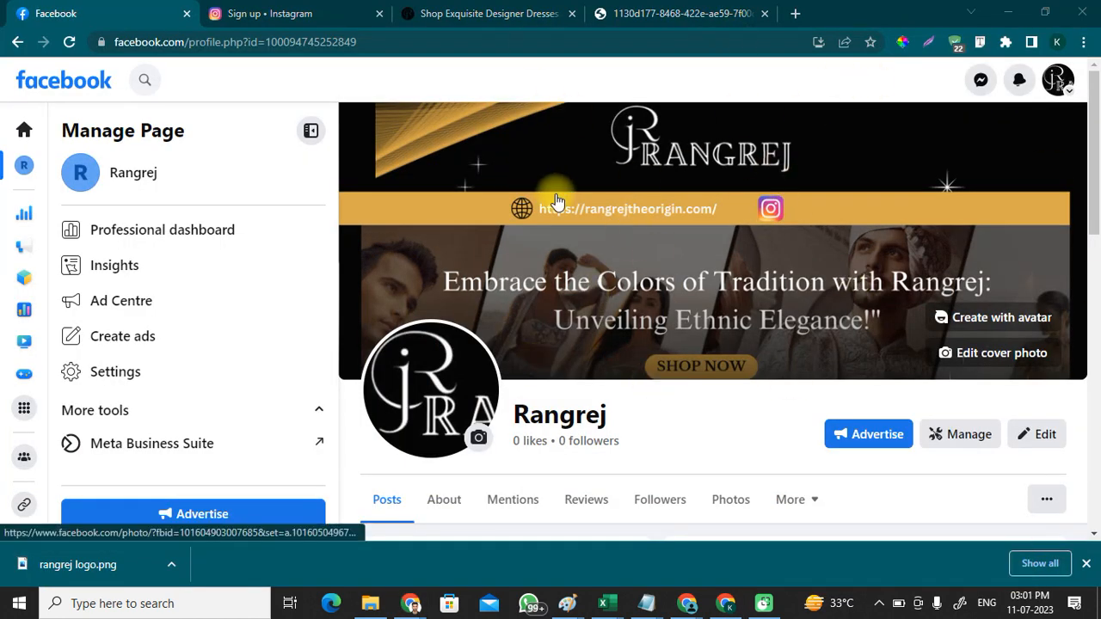
# Step: Open the Rangrej page's About tab and move through Details to Contact and basic info
pyautogui.scroll(-4, 570, 287)
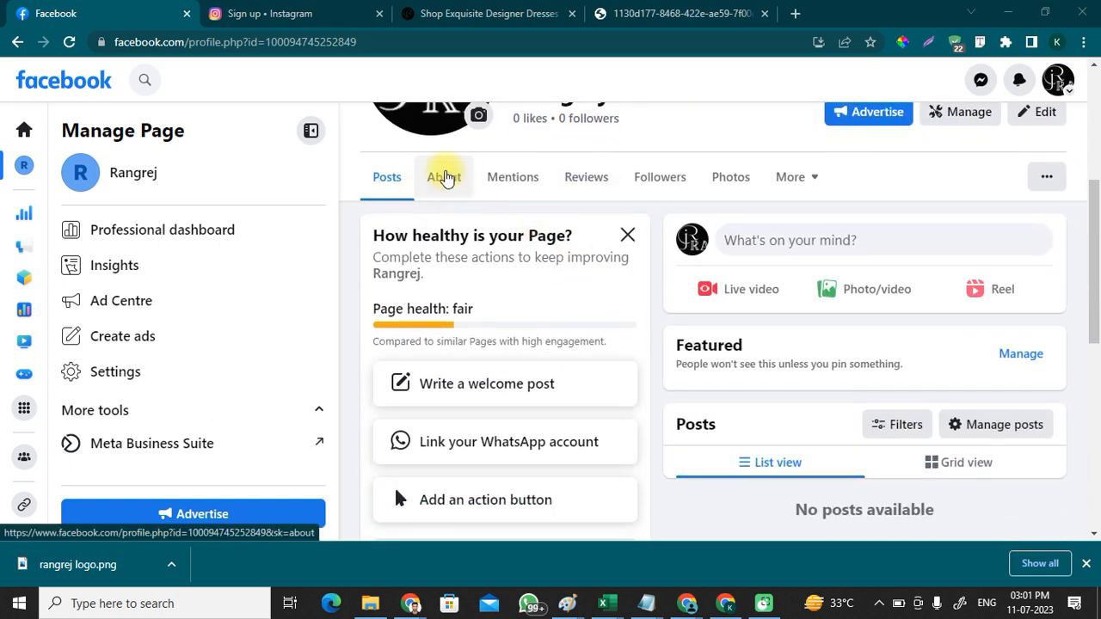
pyautogui.click(444, 179)
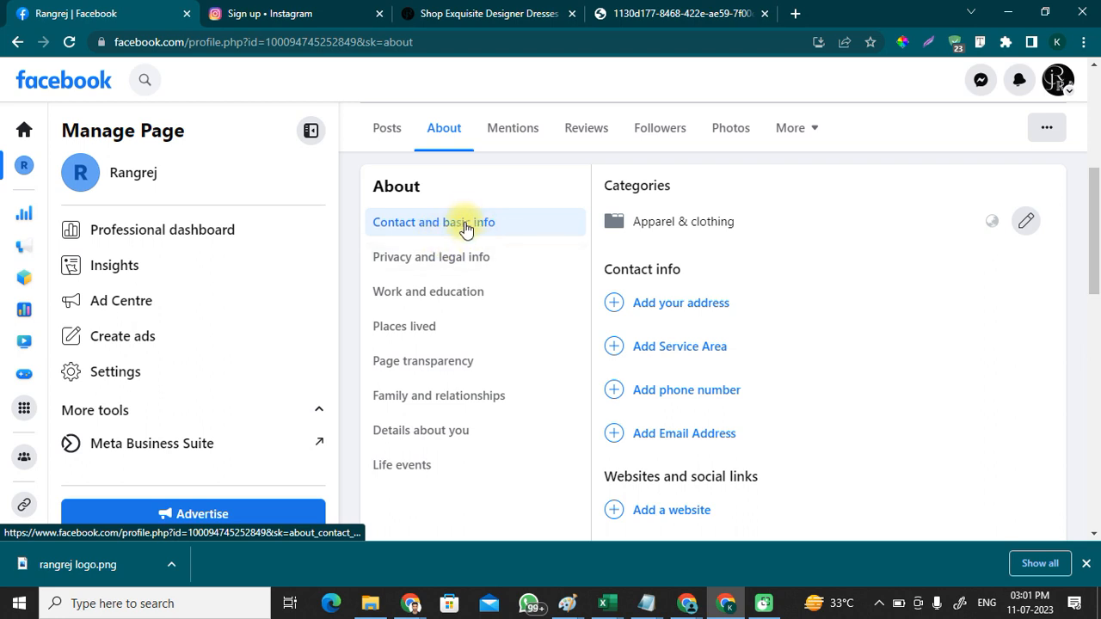
pyautogui.click(449, 431)
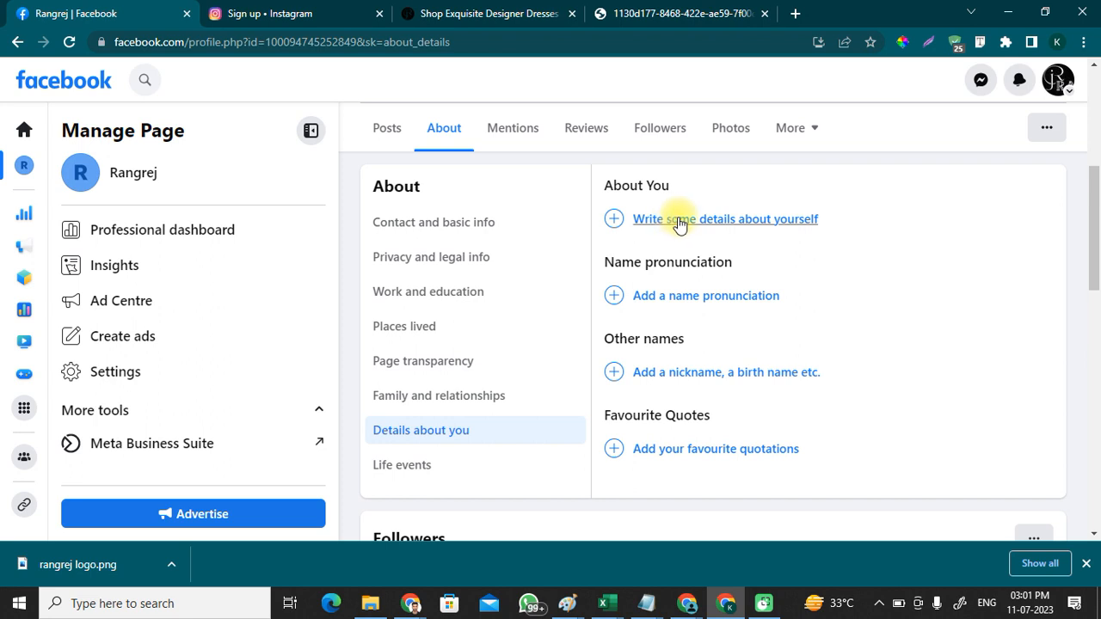
pyautogui.click(445, 225)
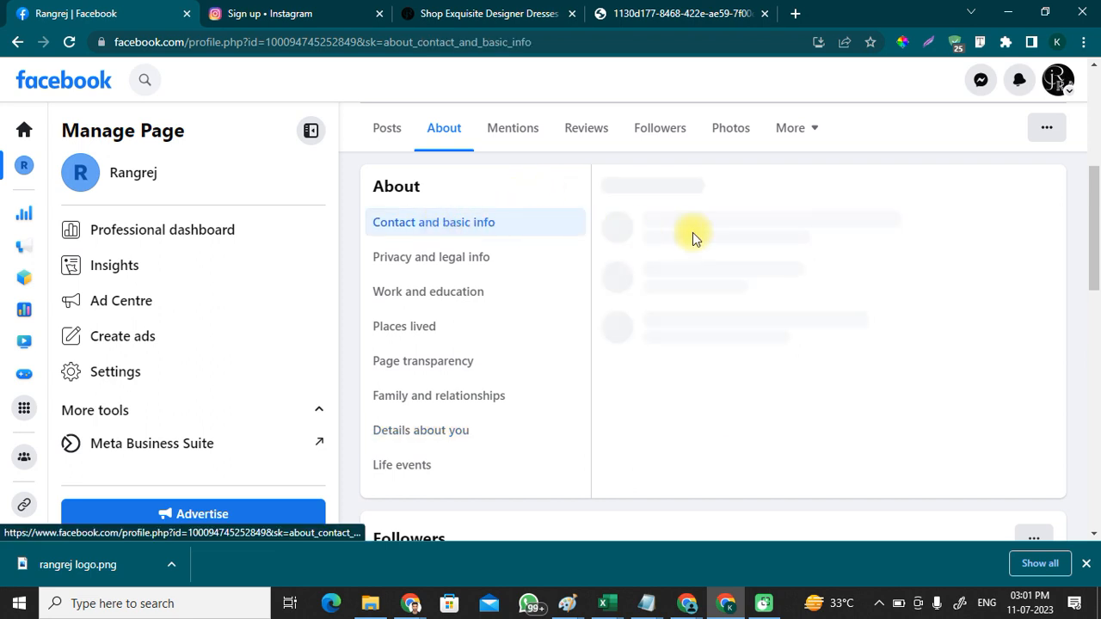
# Step: Scroll through the Contact and basic info section and back up to the new black-and-gold cover
pyautogui.scroll(-3, 690, 250)
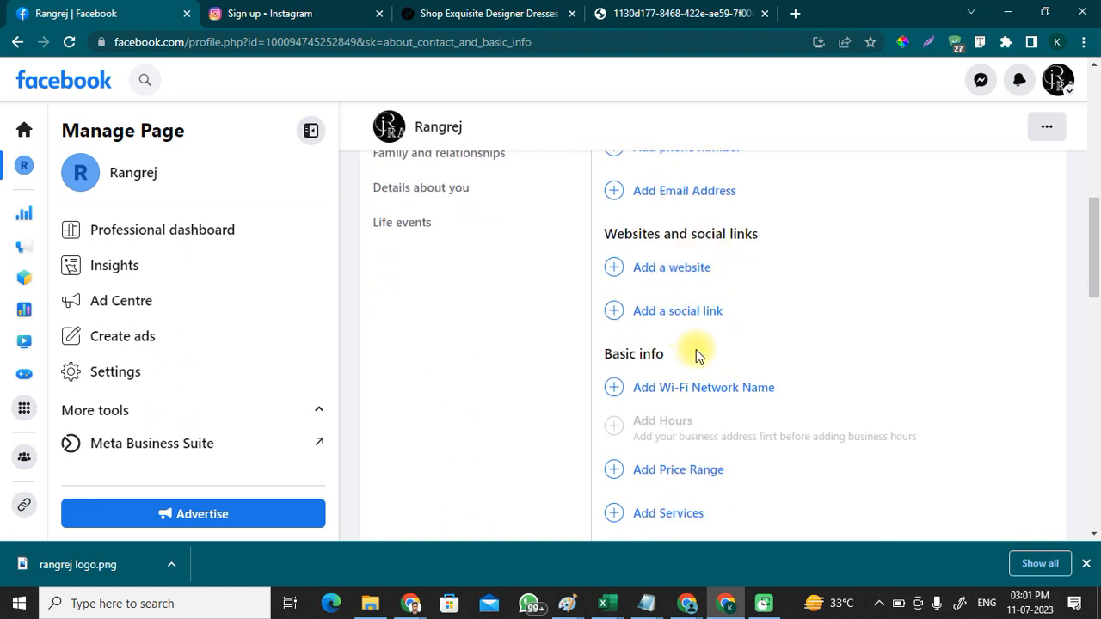
pyautogui.scroll(-2, 699, 379)
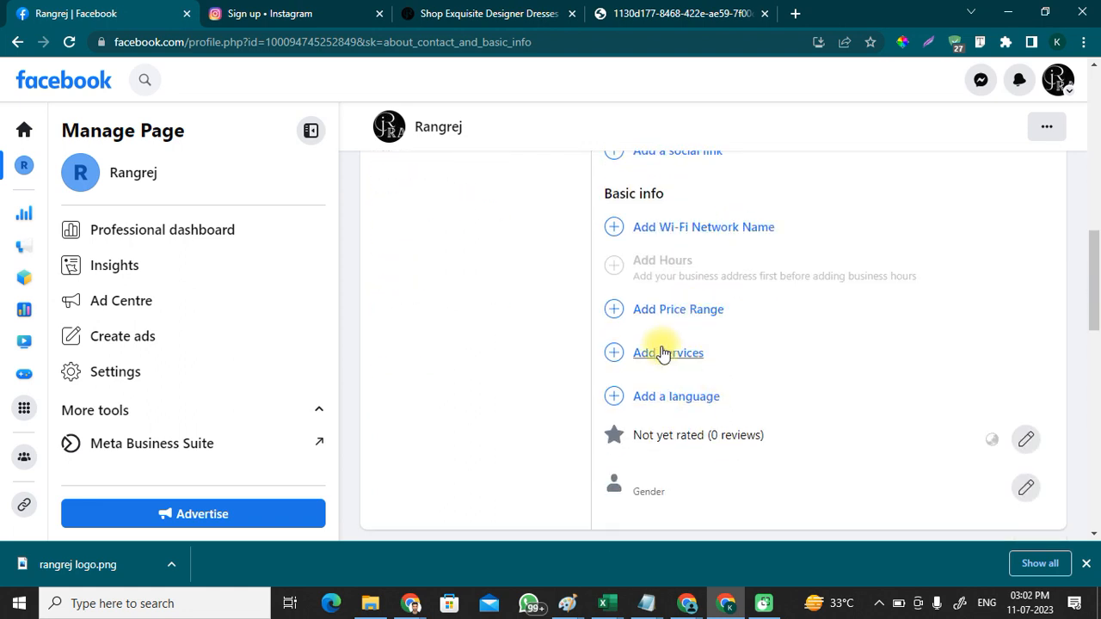
pyautogui.scroll(6, 662, 353)
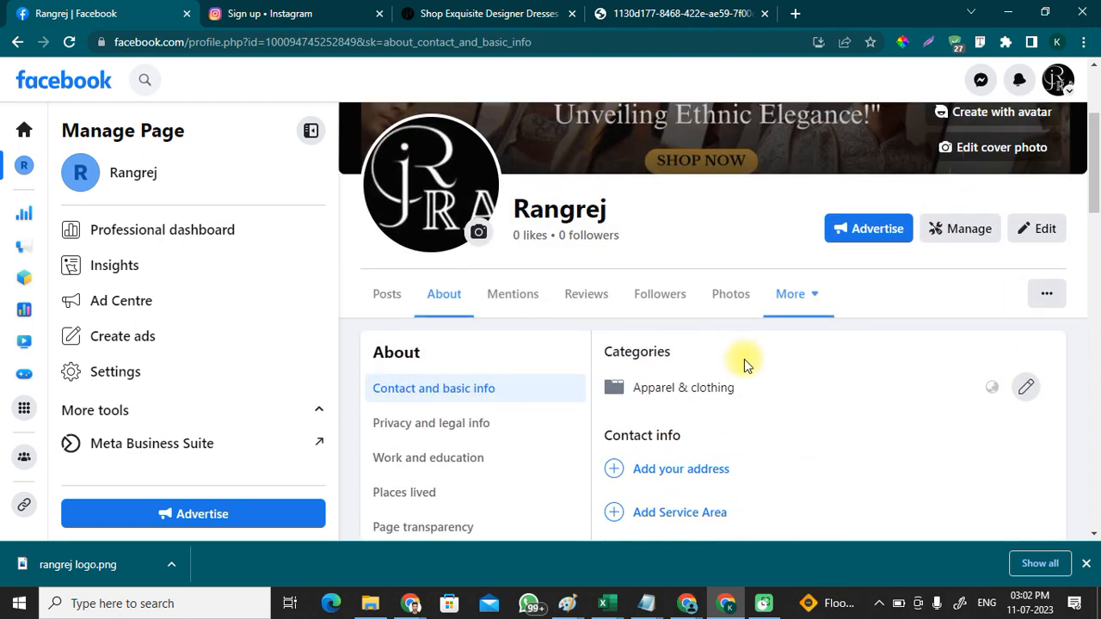
pyautogui.scroll(-2, 726, 376)
pyautogui.scroll(-2, 714, 413)
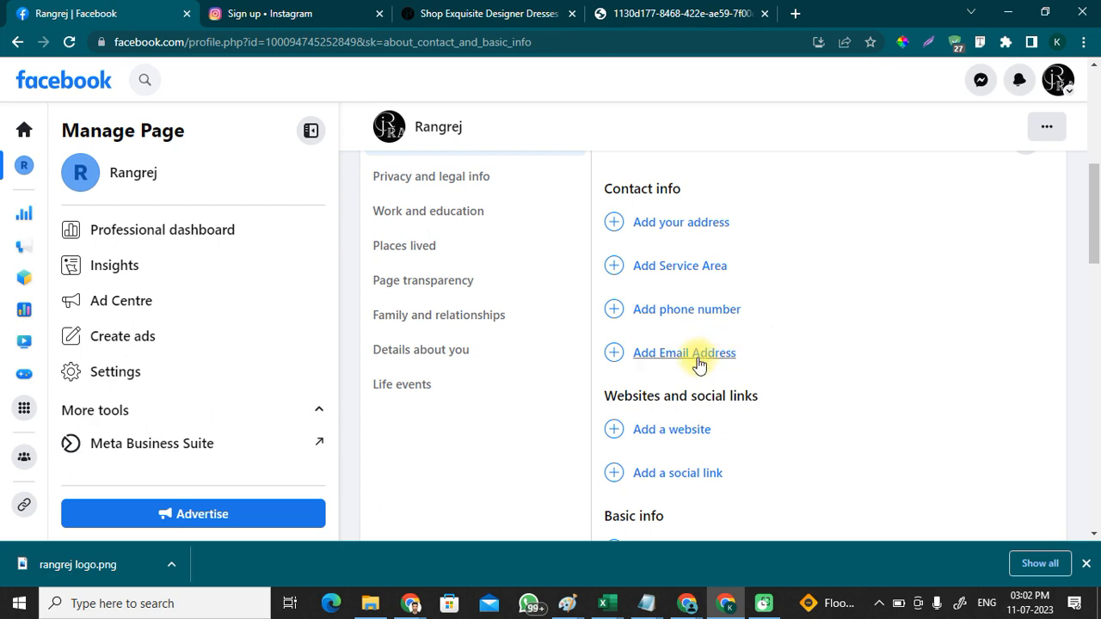
pyautogui.scroll(3, 696, 249)
pyautogui.scroll(2, 768, 315)
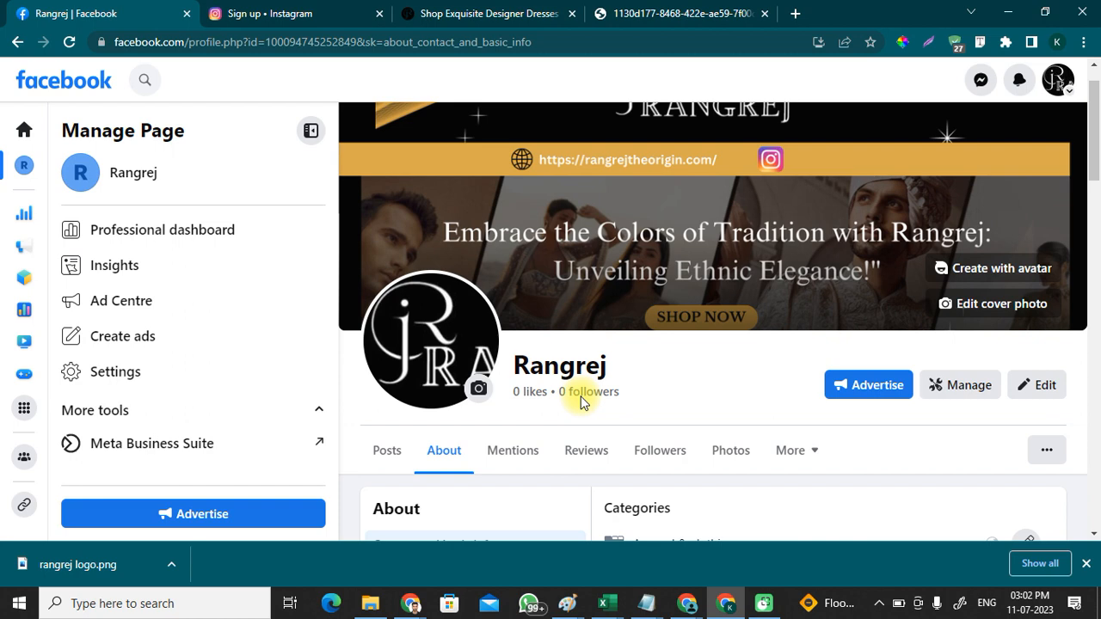
# Step: Switch to the Instagram tab, return to its home page and open the login page
pyautogui.click(270, 13)
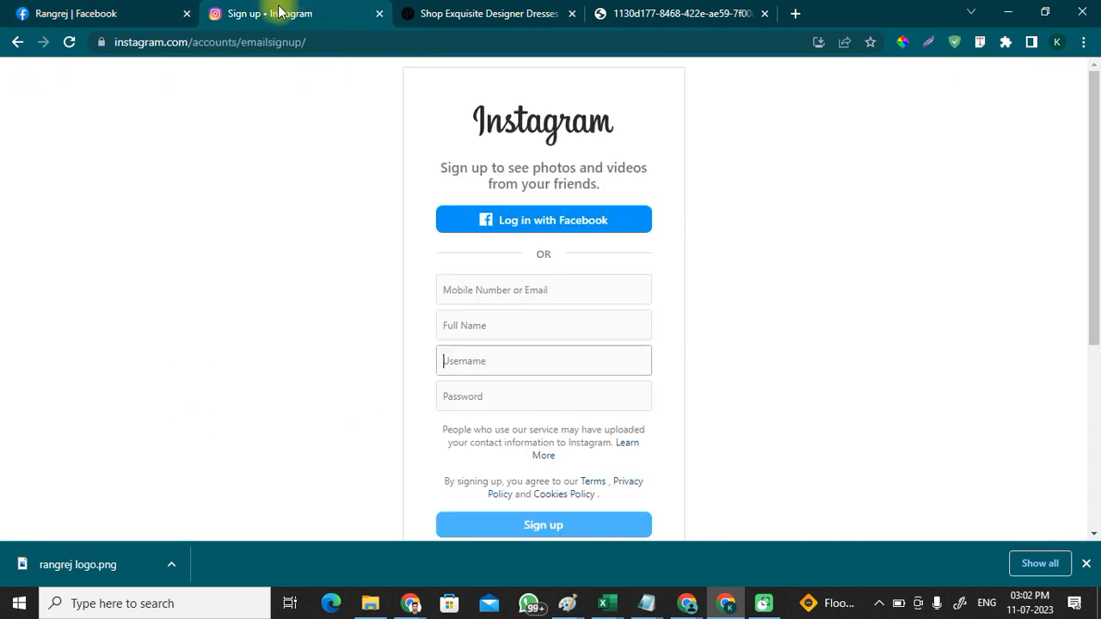
pyautogui.click(19, 41)
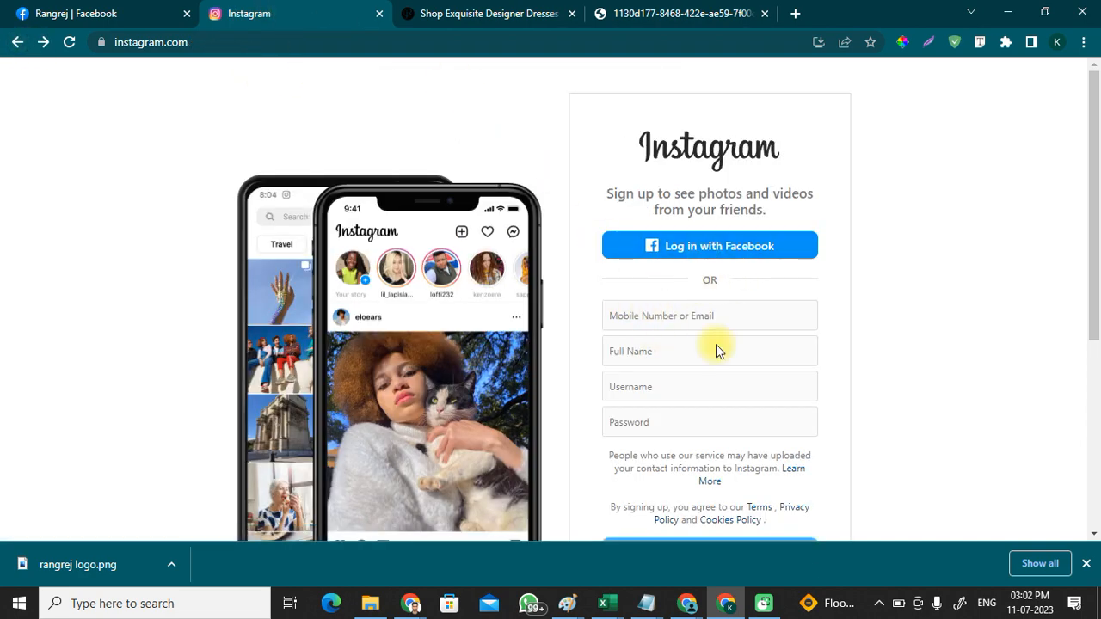
pyautogui.scroll(-3, 716, 345)
pyautogui.scroll(2, 723, 326)
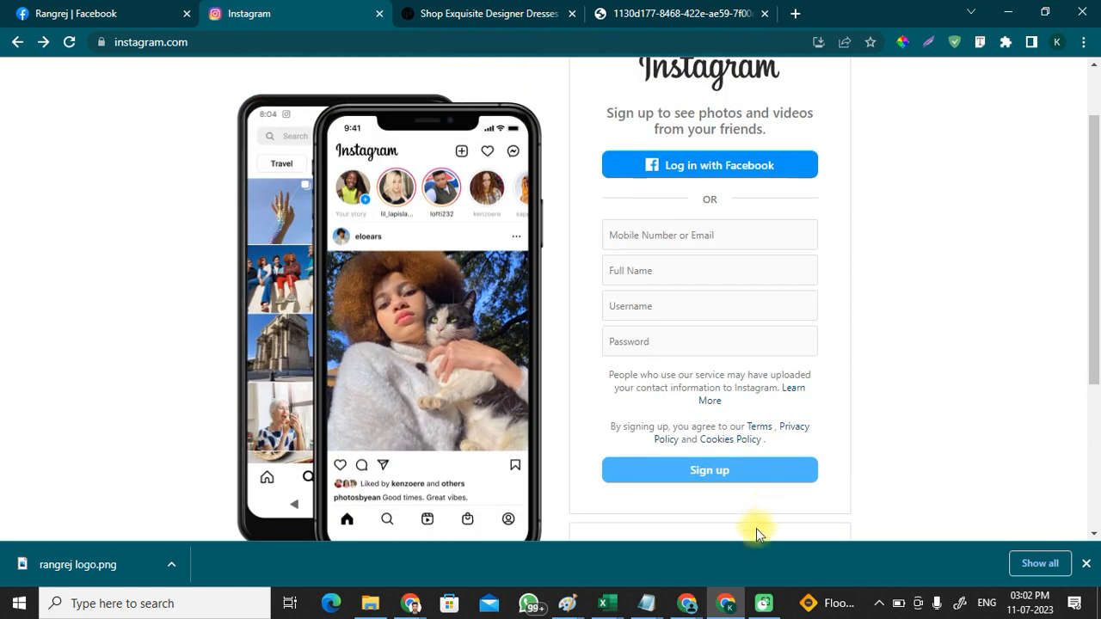
pyautogui.scroll(-2, 755, 490)
pyautogui.click(752, 391)
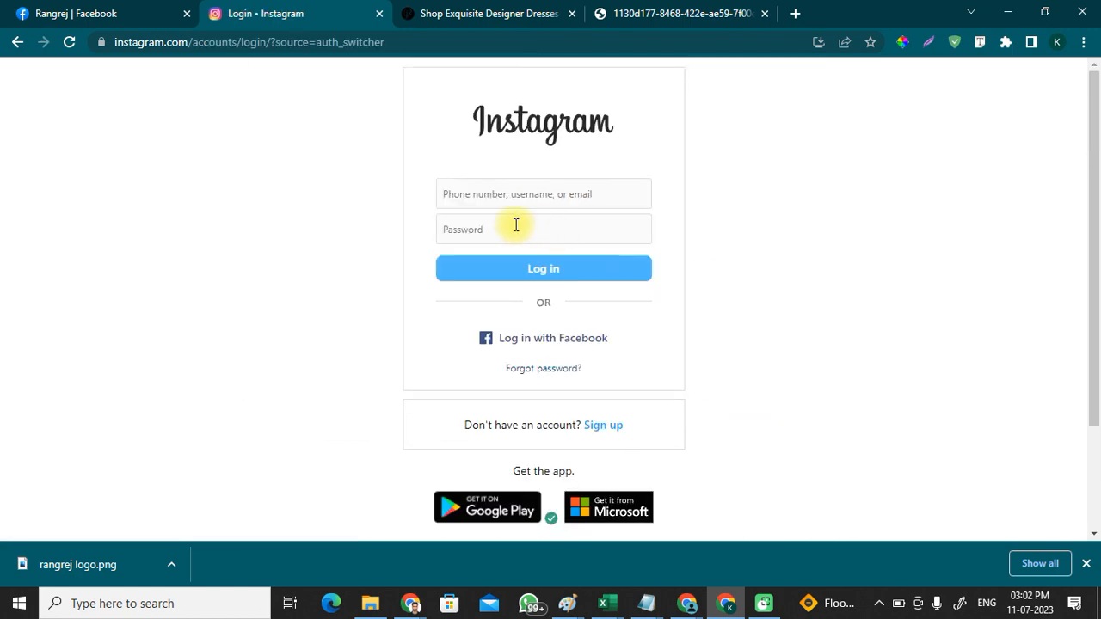
# Step: Enter the Rangrej account's e-mail and password and submit the login
pyautogui.click(486, 193)
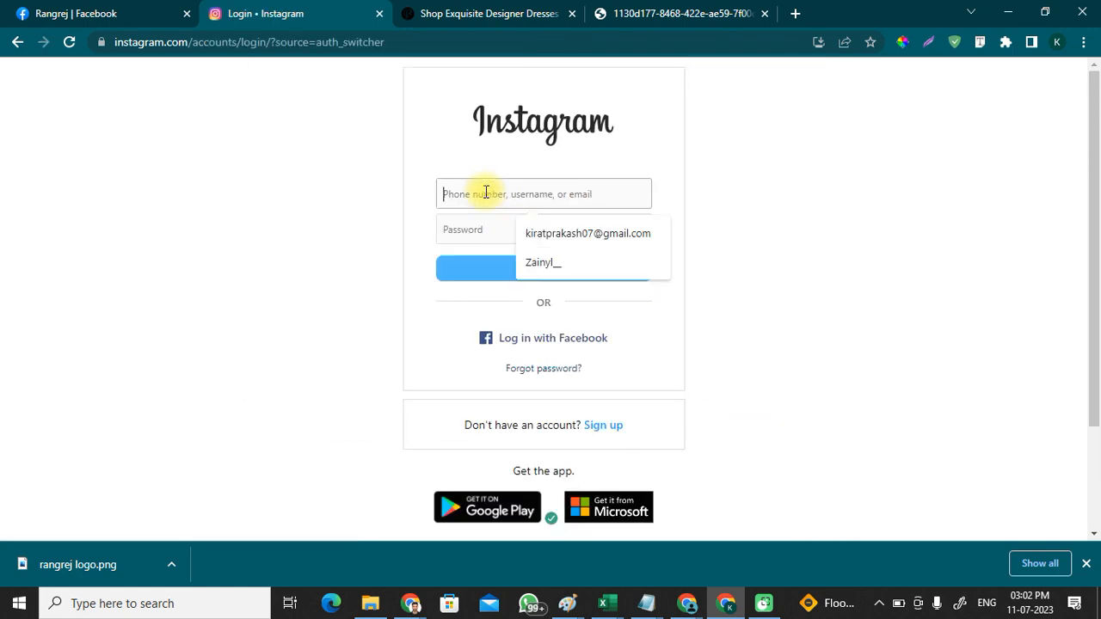
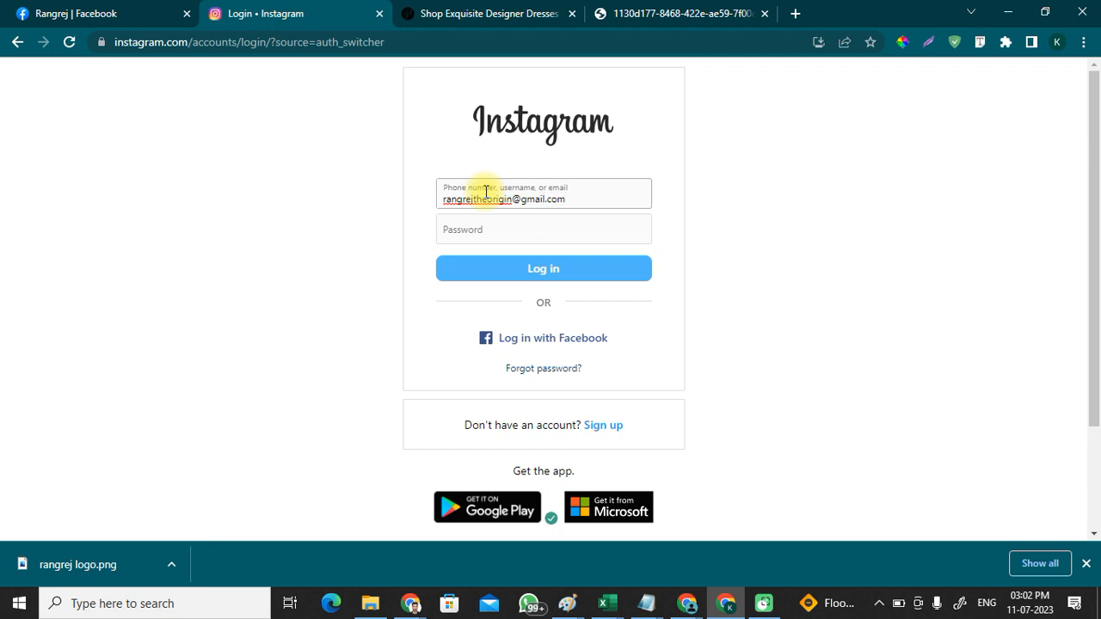
pyautogui.click(495, 236)
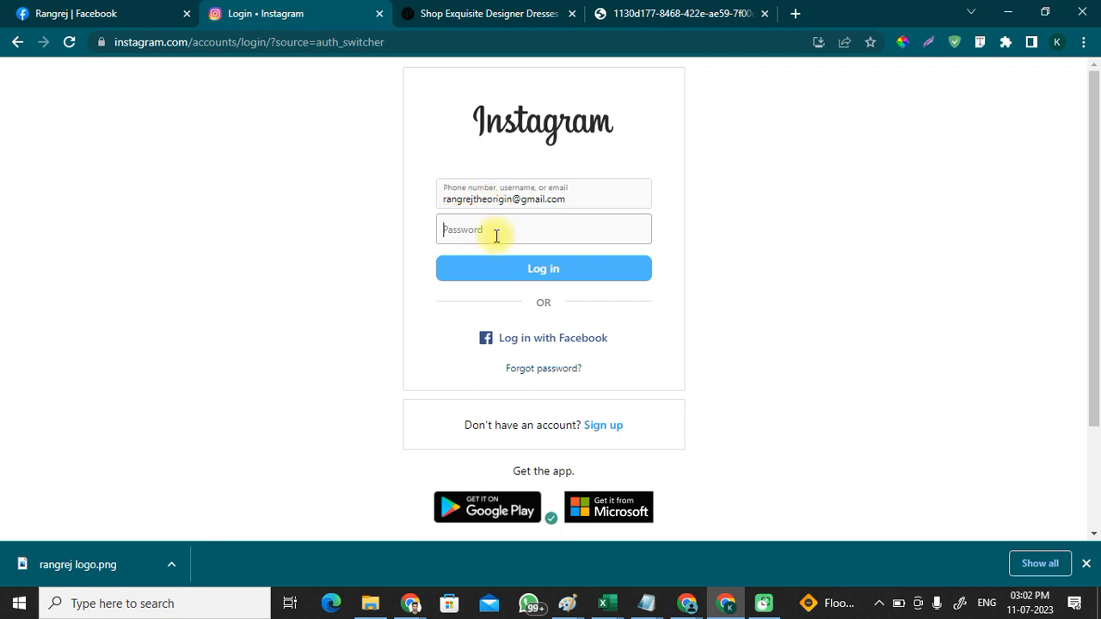
pyautogui.write('R')
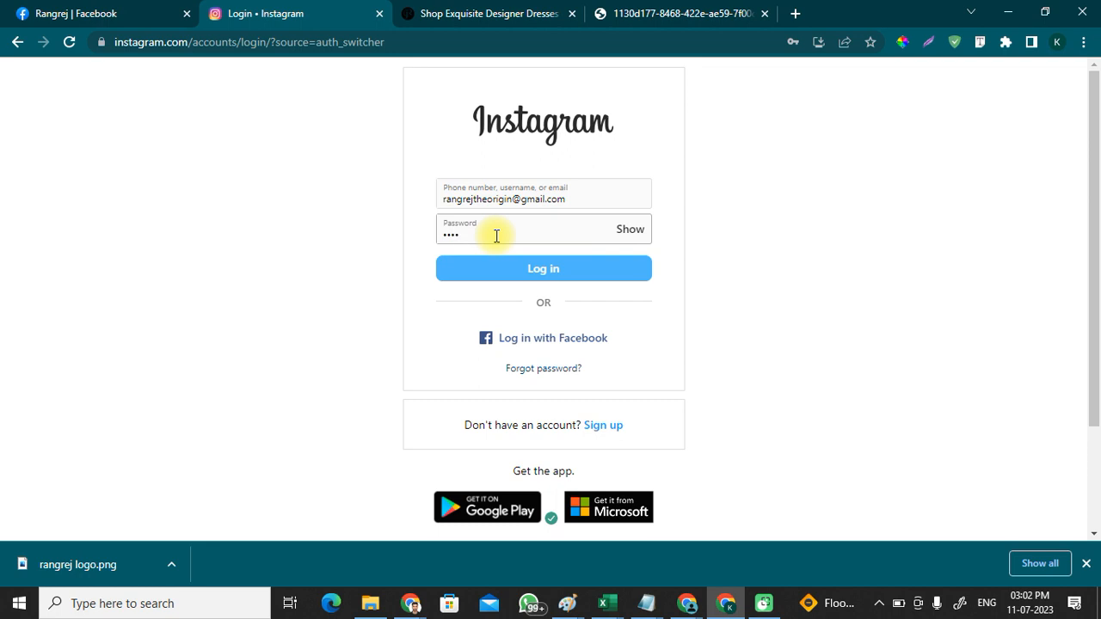
pyautogui.write('•')
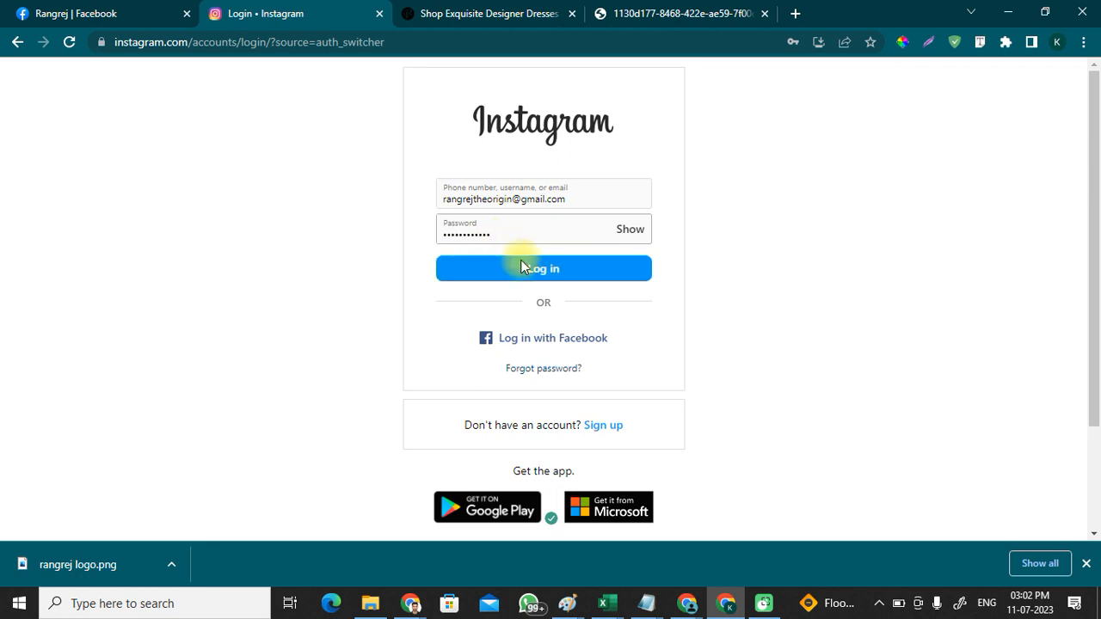
pyautogui.click(550, 271)
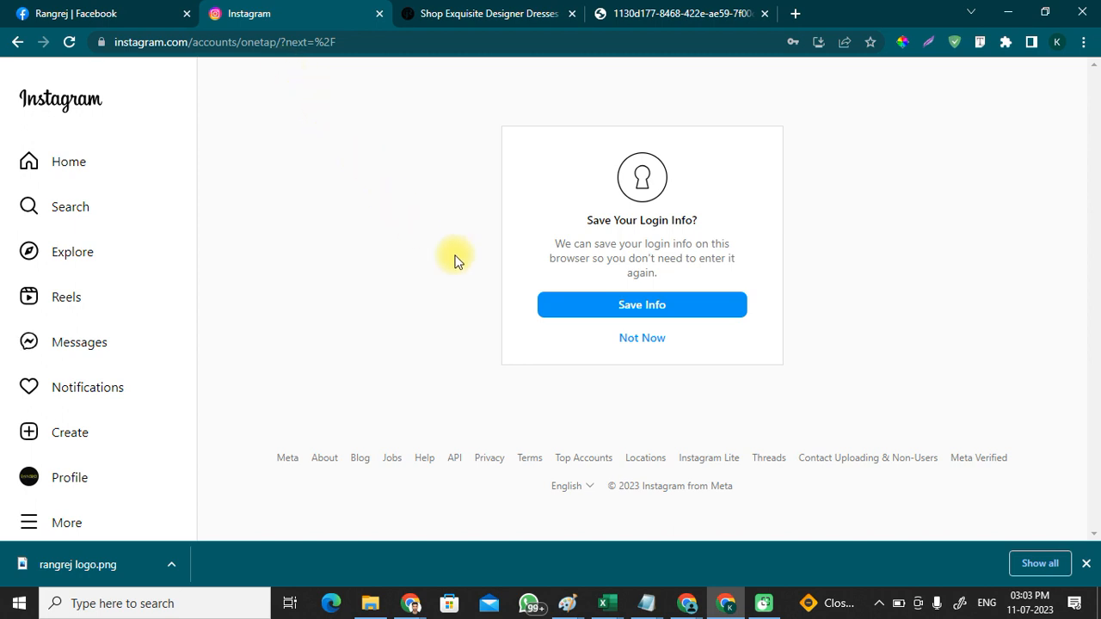
# Step: Decline saving login info and turning on notifications, then scroll the home feed
pyautogui.click(622, 337)
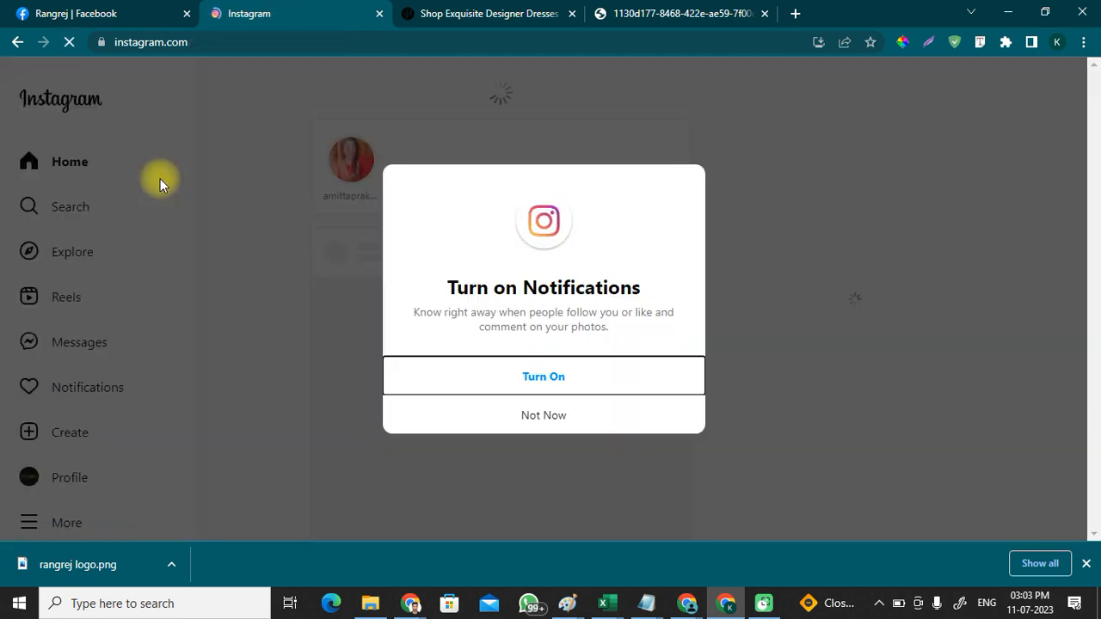
pyautogui.click(549, 414)
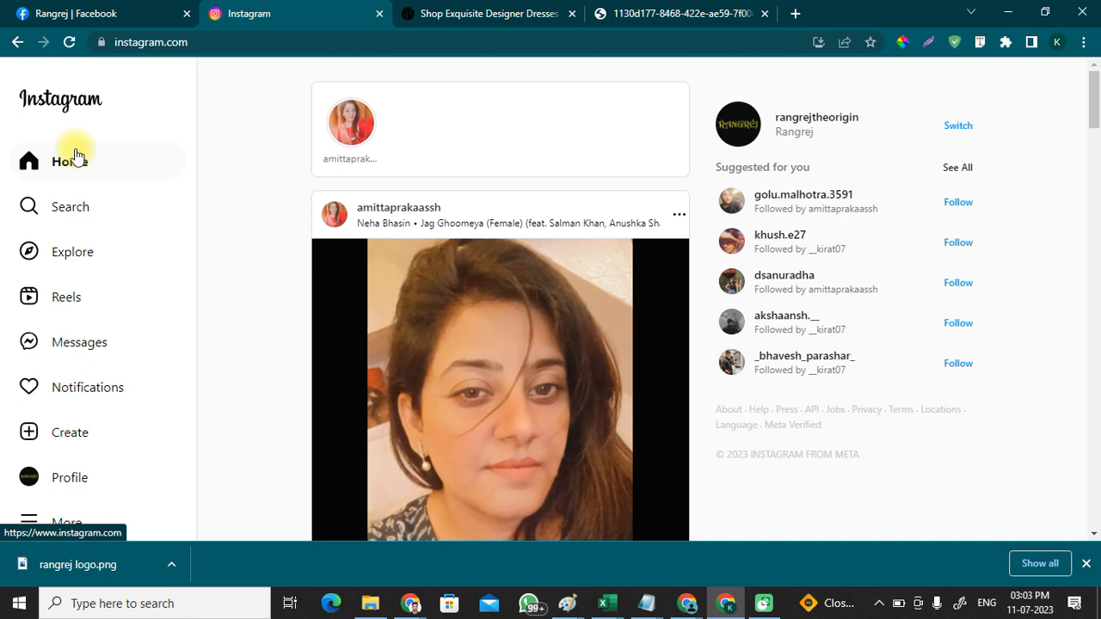
pyautogui.scroll(-15, 101, 405)
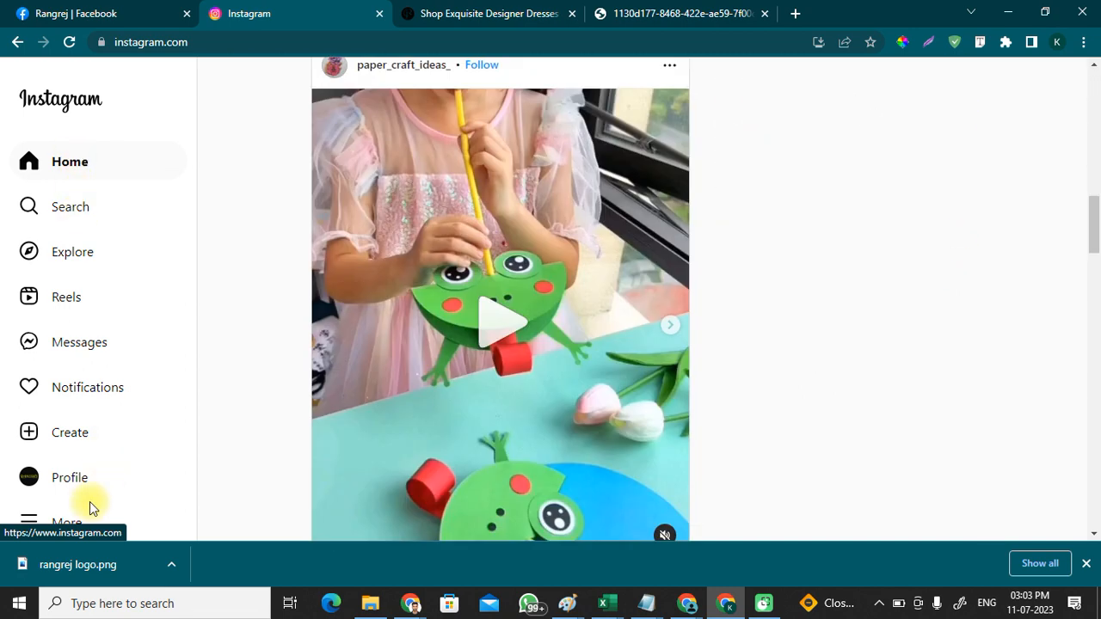
pyautogui.scroll(-4, 73, 507)
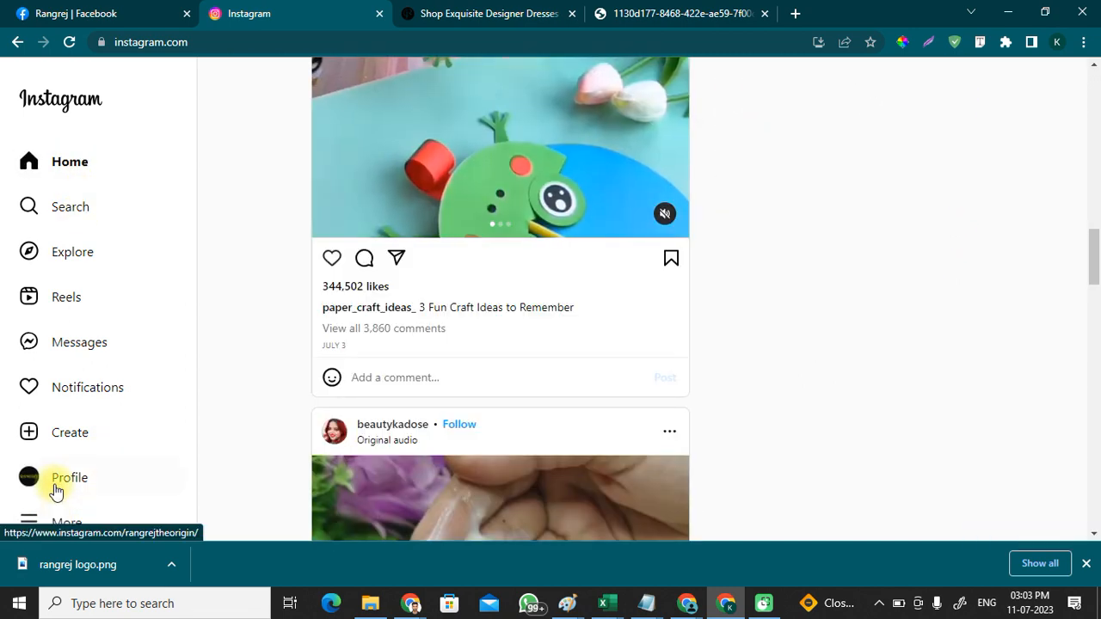
# Step: Go to the Rangrej profile link and scroll through the page
pyautogui.click(65, 479)
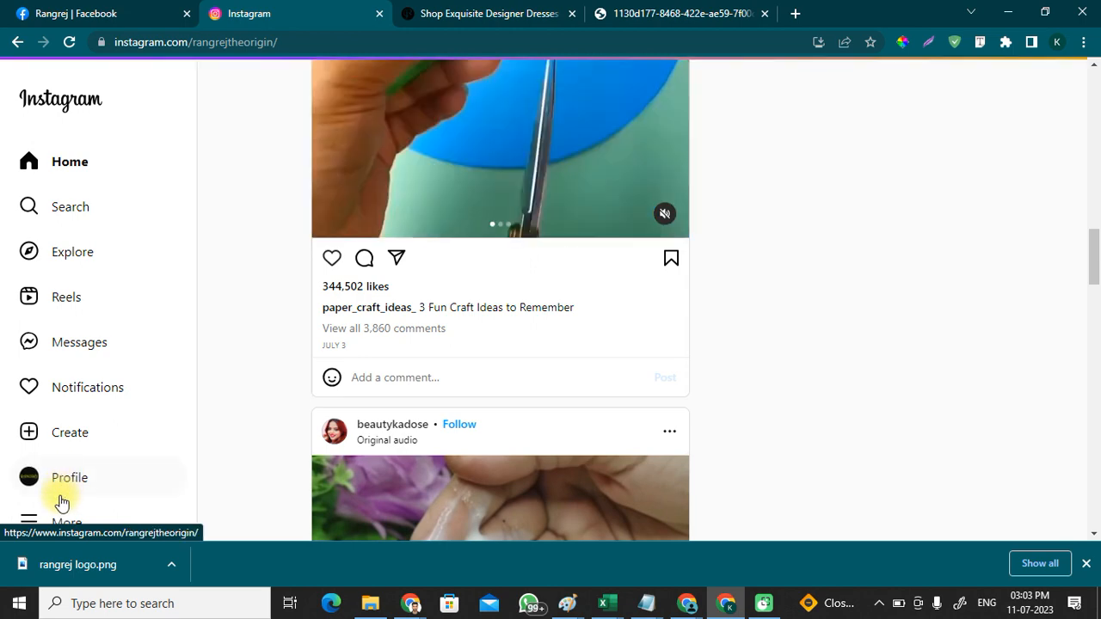
pyautogui.scroll(-3, 84, 487)
pyautogui.scroll(-4, 73, 507)
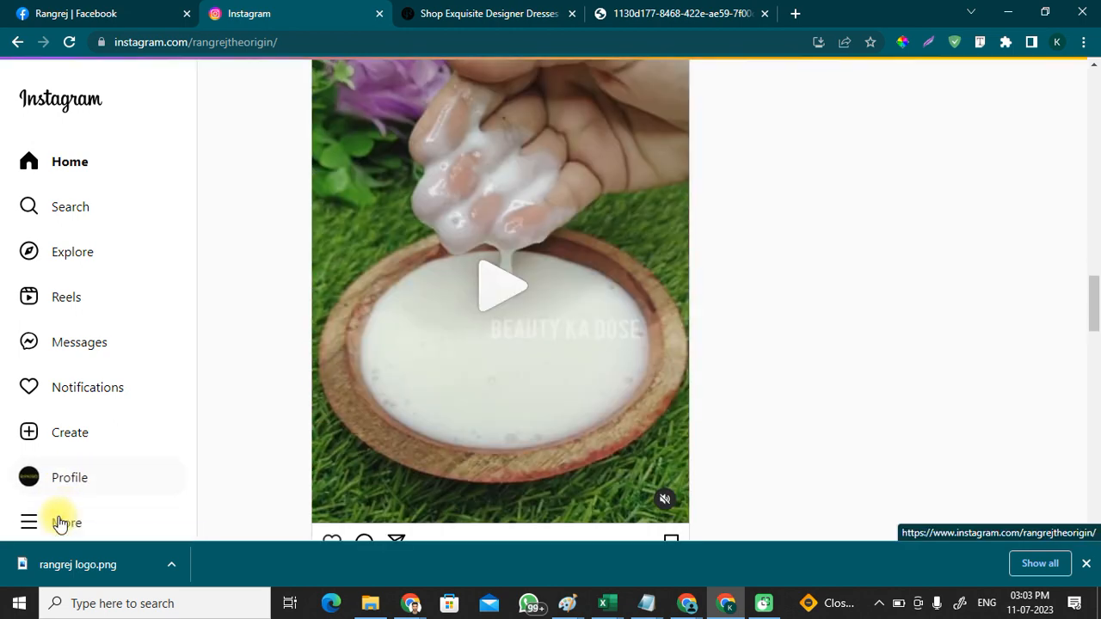
pyautogui.scroll(-6, 86, 439)
pyautogui.scroll(15, 99, 383)
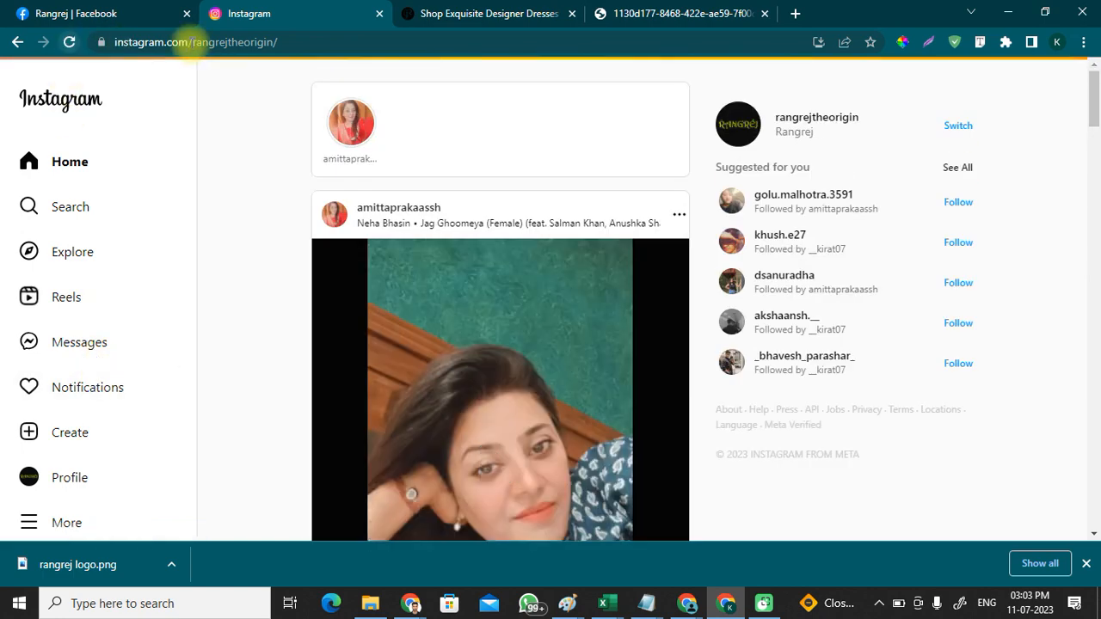
pyautogui.scroll(-1, 852, 123)
pyautogui.scroll(1, 860, 120)
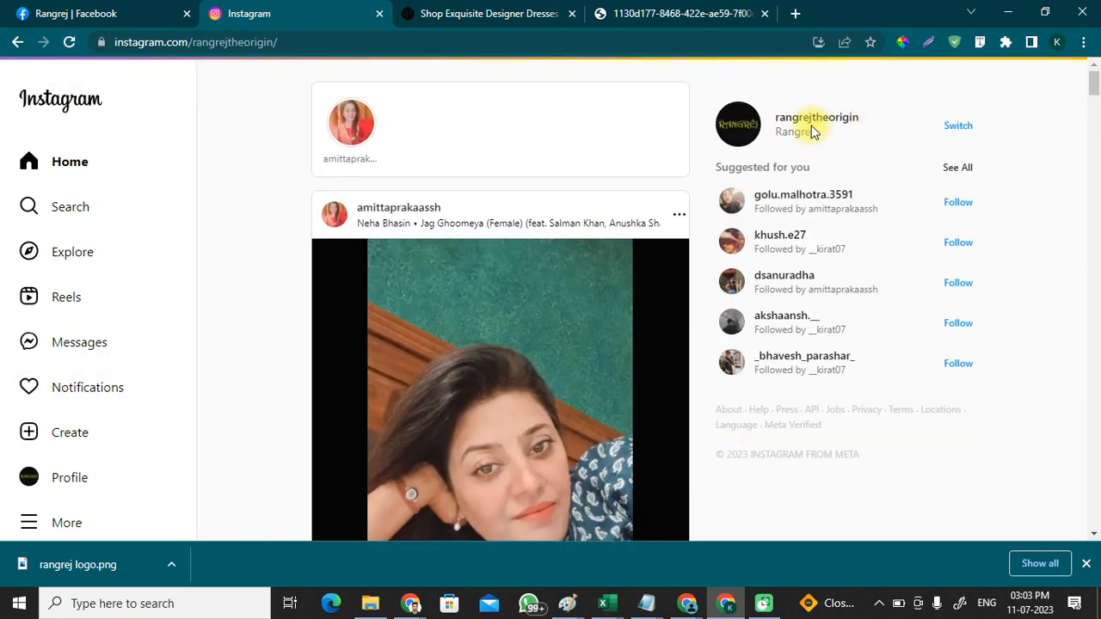
# Step: Open the Rangrej profile's Edit profile settings and scroll to its bio and Gender fields
pyautogui.click(768, 138)
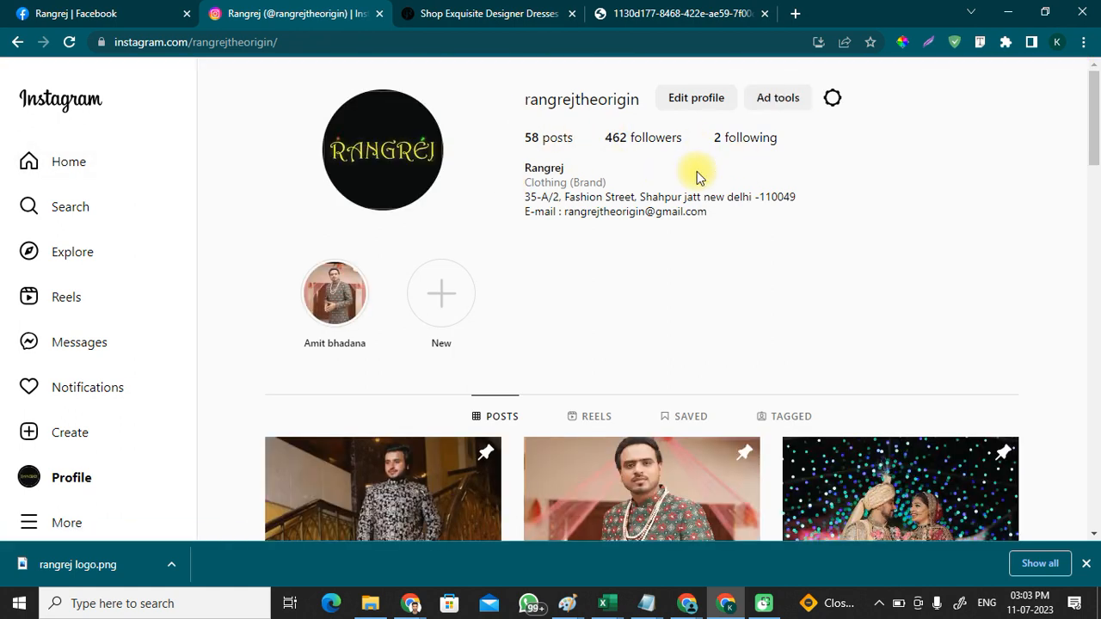
pyautogui.click(700, 97)
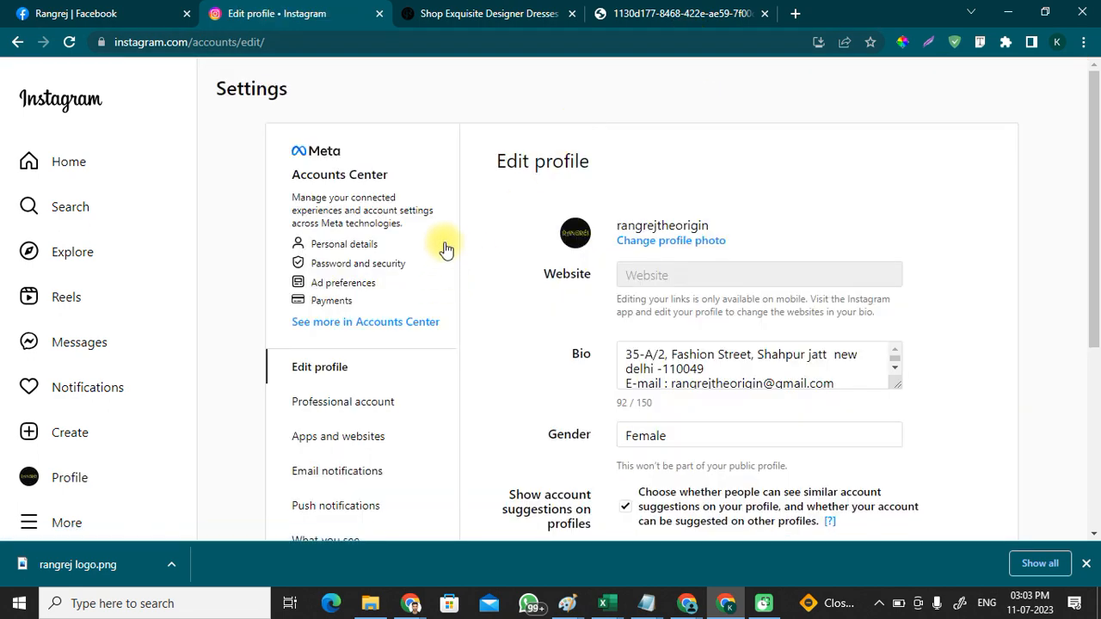
pyautogui.scroll(-4, 445, 249)
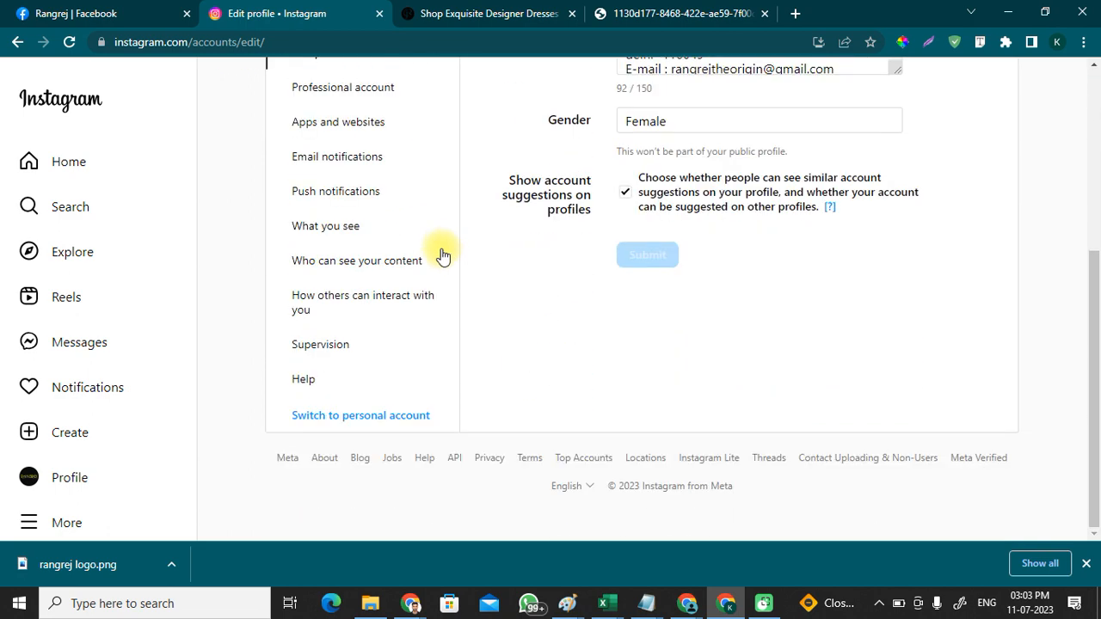
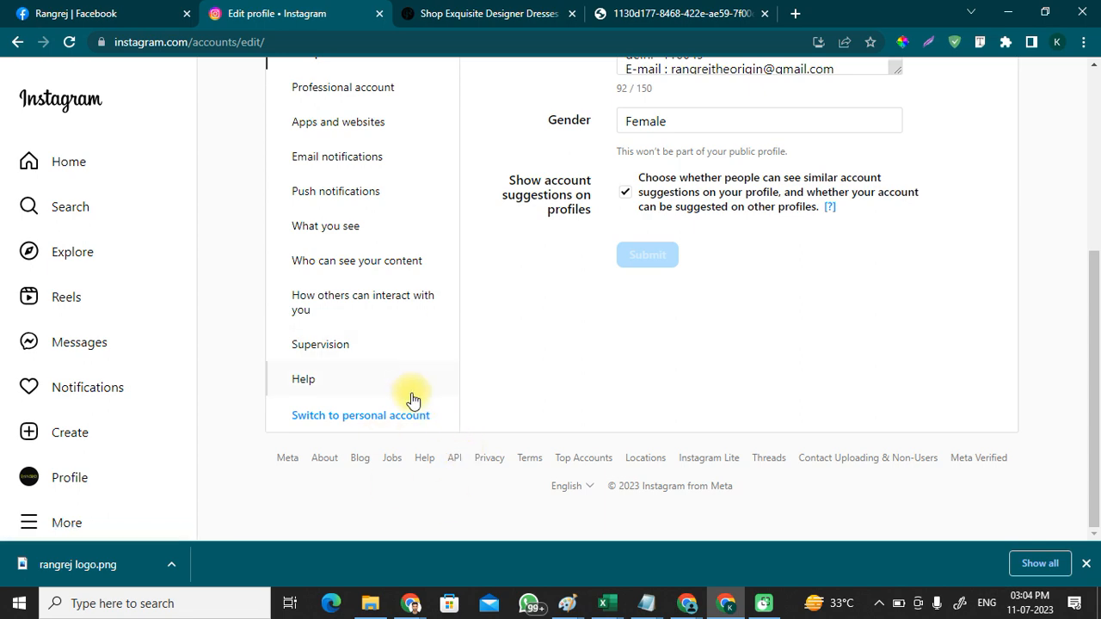
# Step: Return to the Rangrej Facebook page, open Meta Business Suite and dismiss its welcome popup
pyautogui.scroll(4, 511, 258)
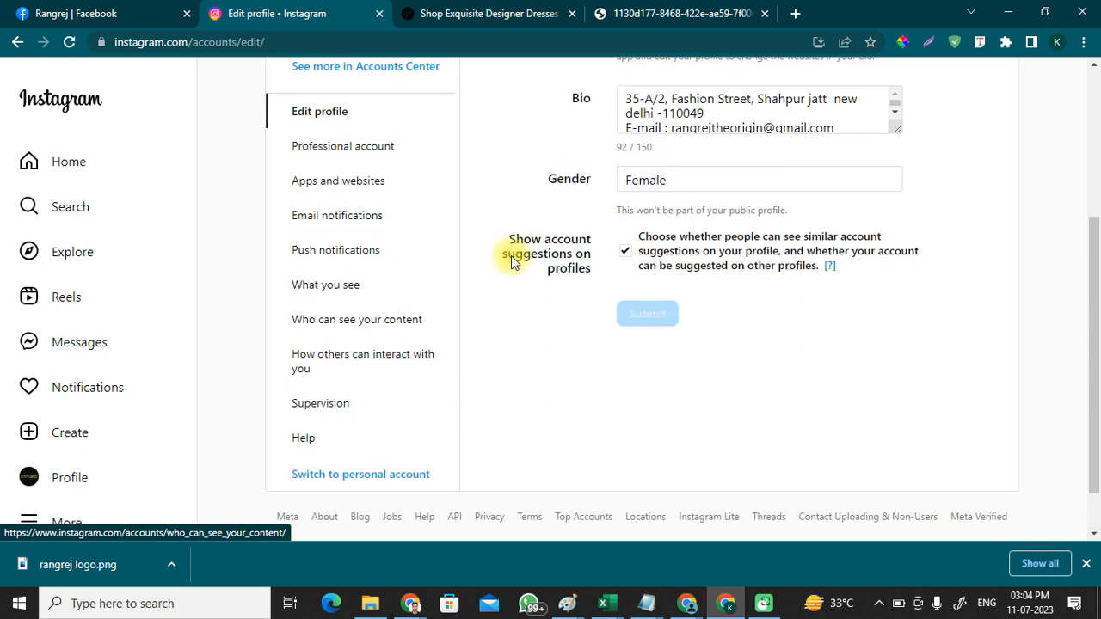
pyautogui.click(47, 13)
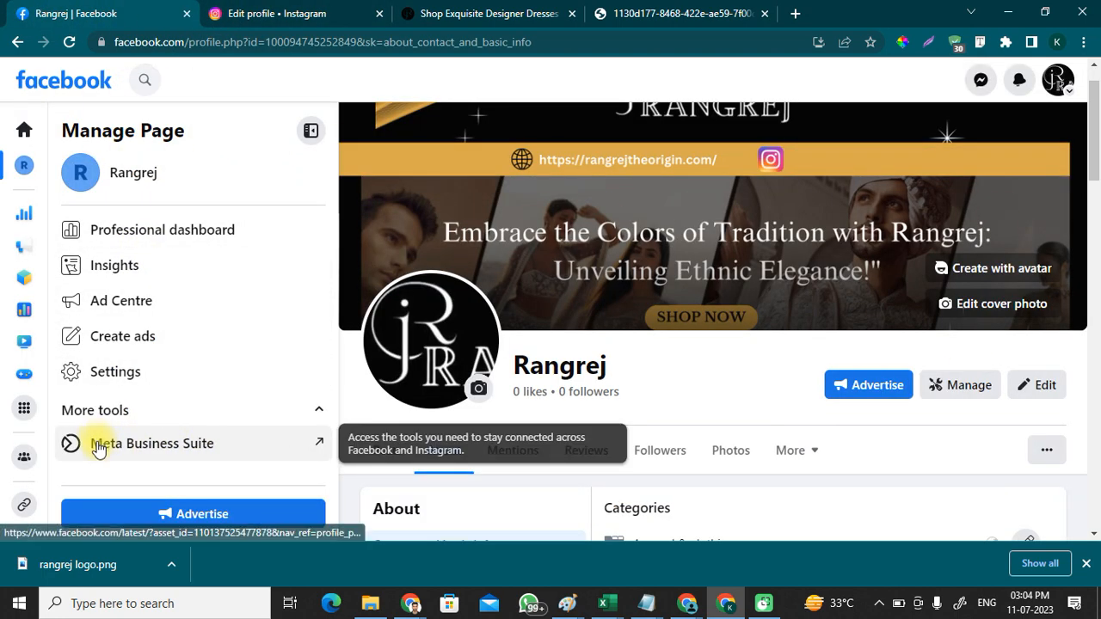
pyautogui.click(191, 449)
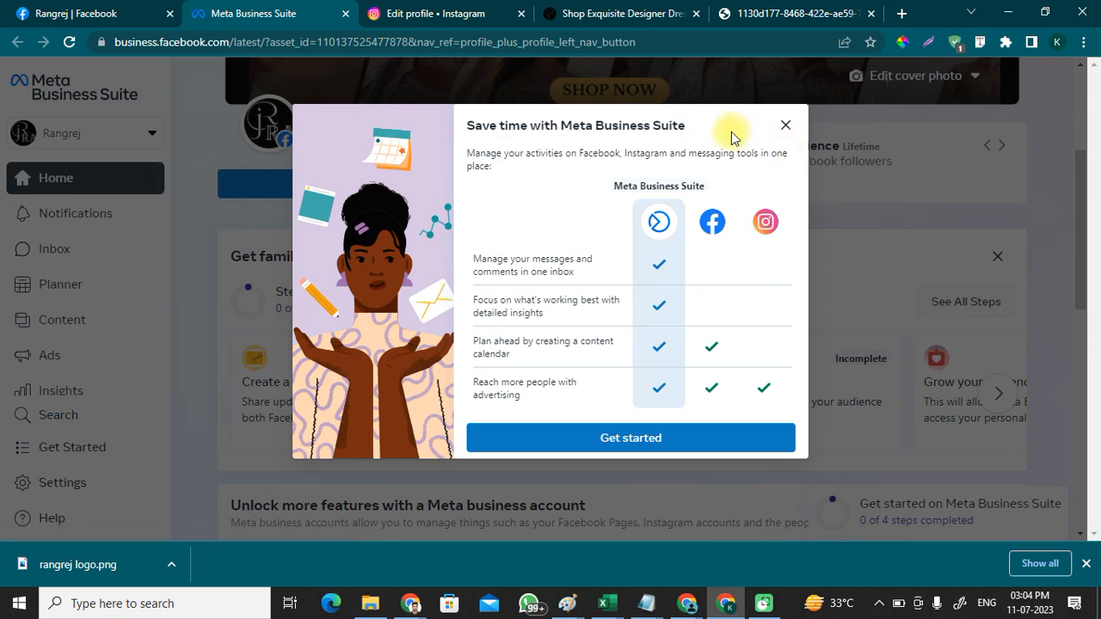
pyautogui.click(784, 129)
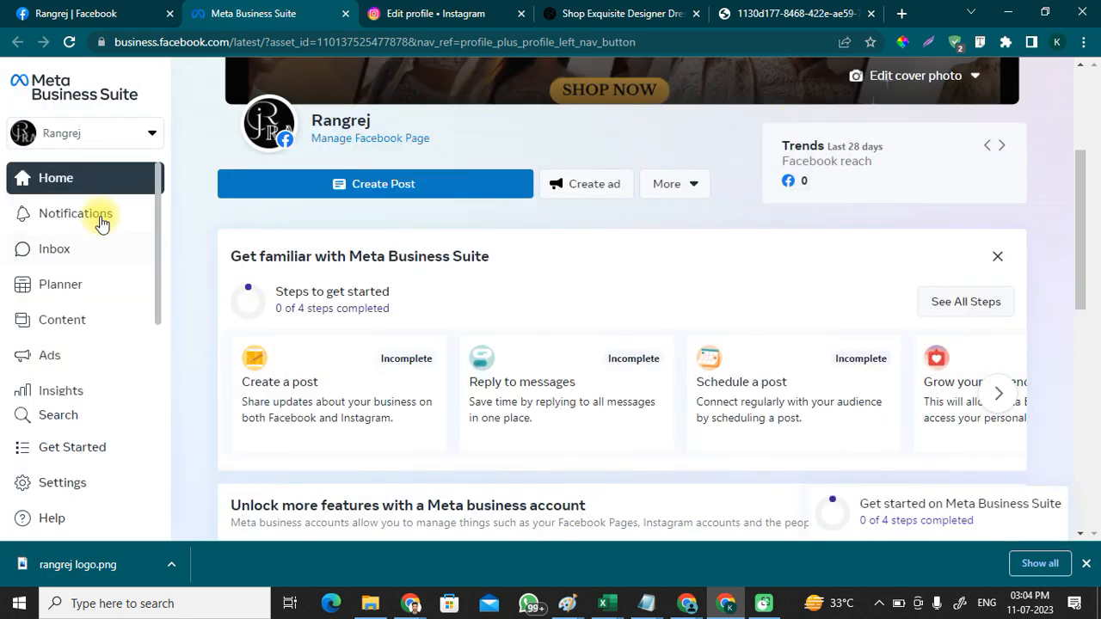
pyautogui.scroll(-2, 95, 241)
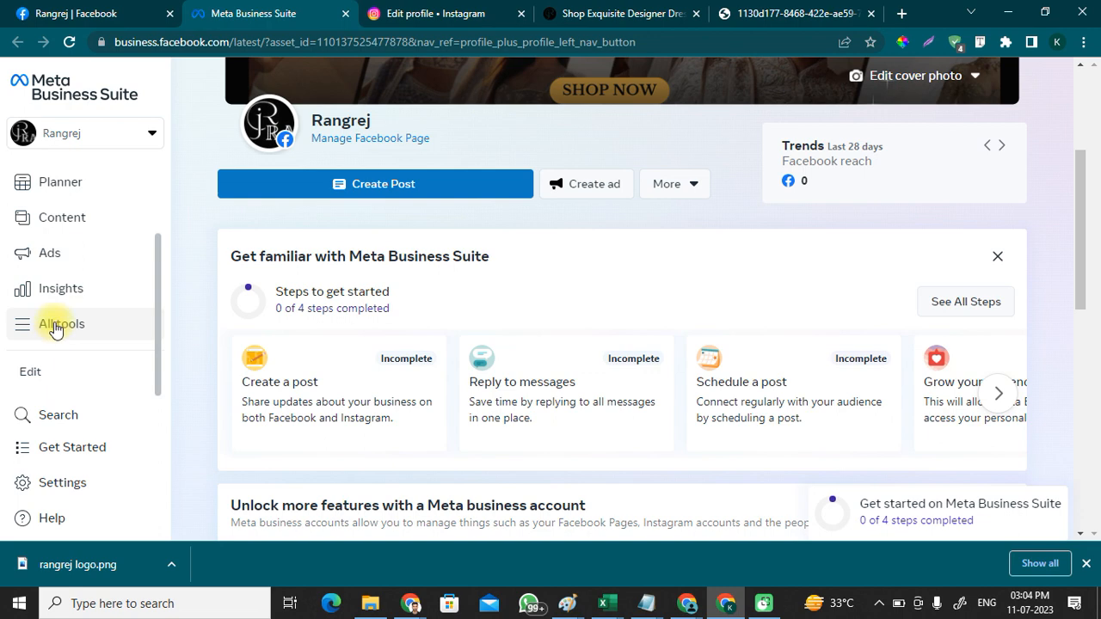
# Step: Open Page settings from the All tools list in Meta Business Suite
pyautogui.click(54, 325)
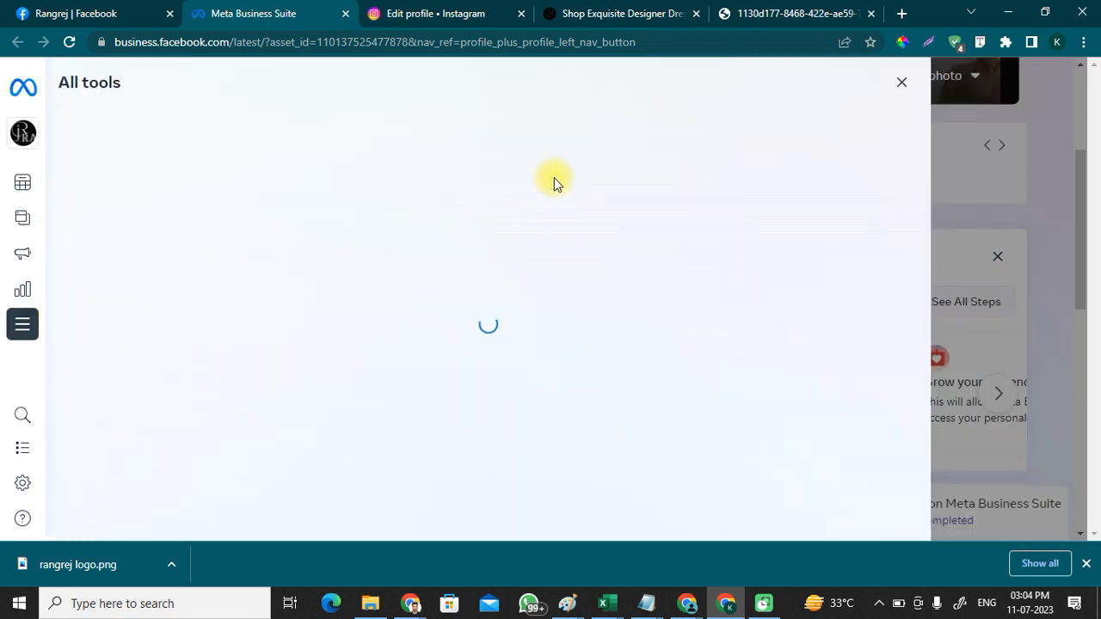
pyautogui.scroll(-1, 737, 273)
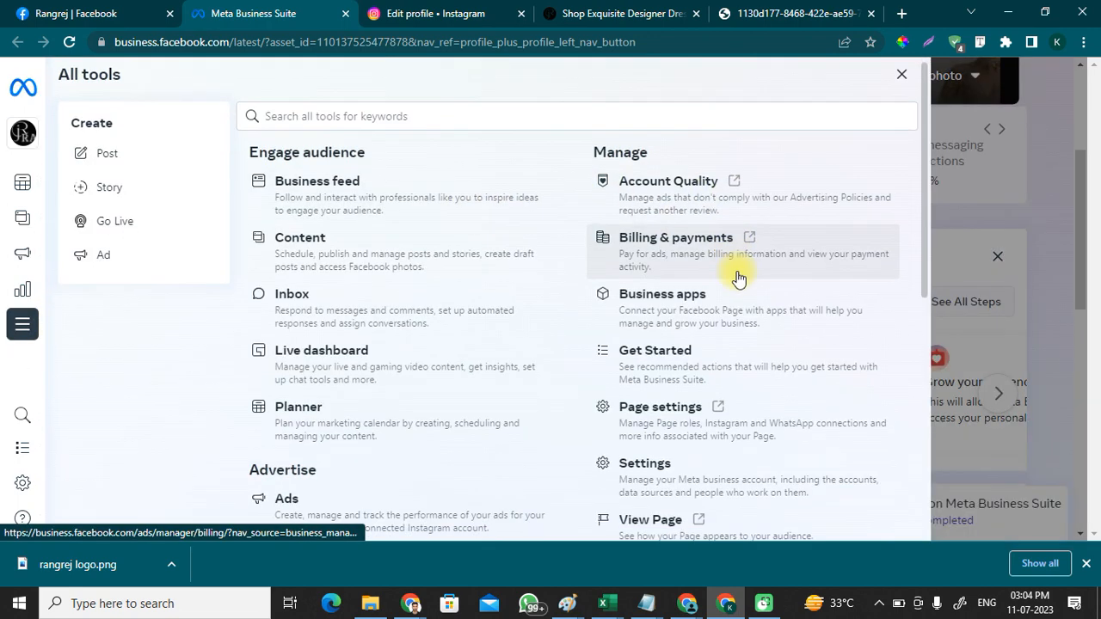
pyautogui.scroll(-3, 738, 277)
pyautogui.scroll(1, 719, 289)
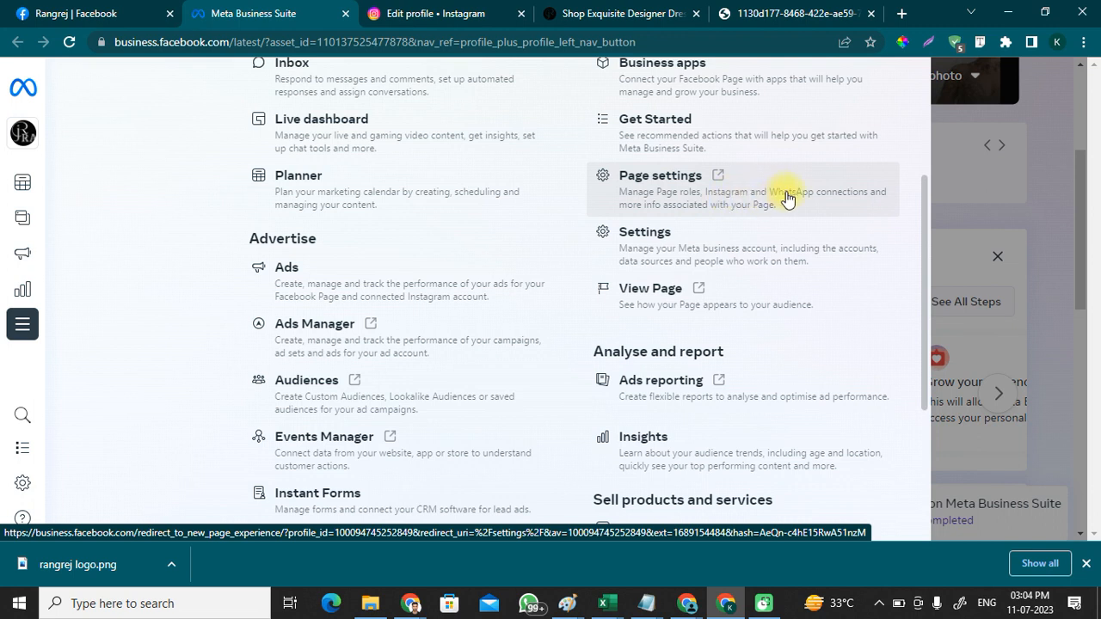
pyautogui.click(744, 199)
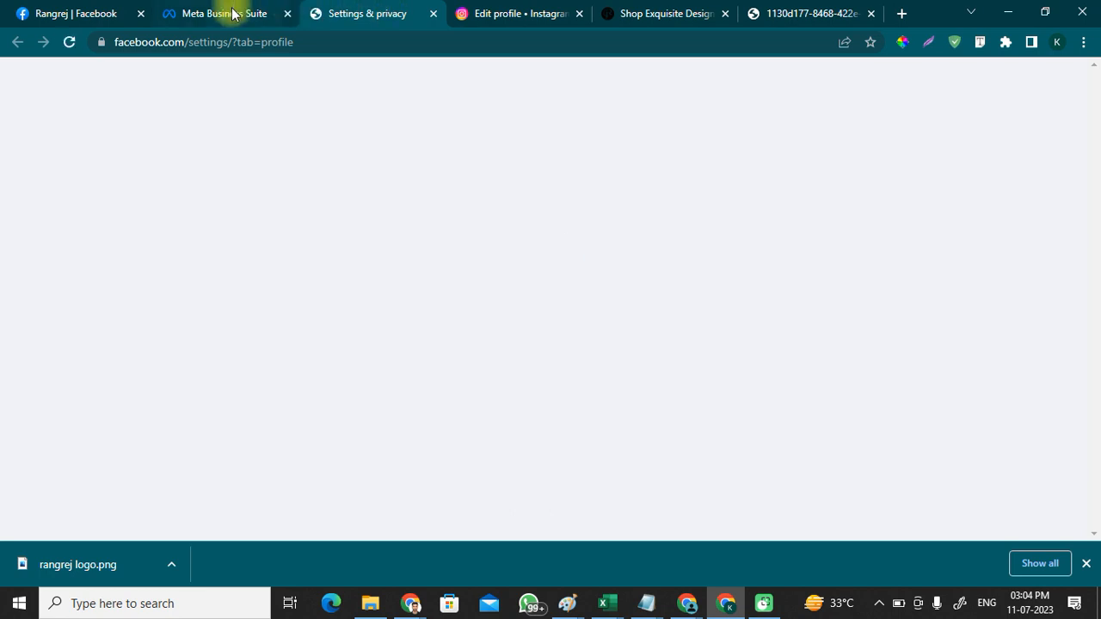
# Step: In the Facebook Page settings tab, open the Linked accounts section
pyautogui.click(246, 12)
pyautogui.click(318, 10)
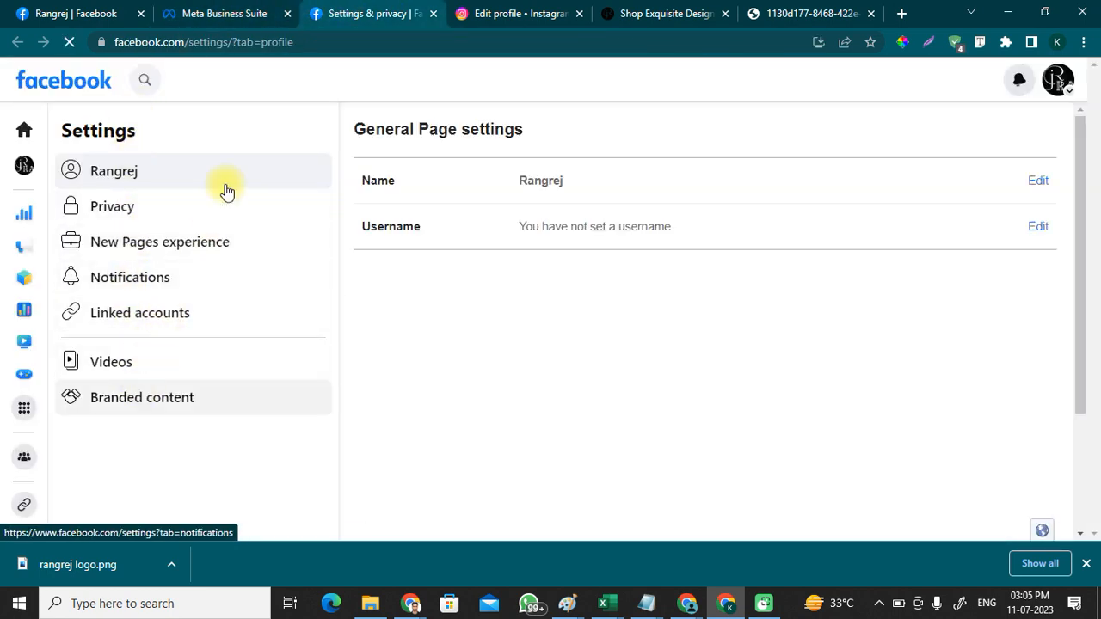
pyautogui.click(122, 317)
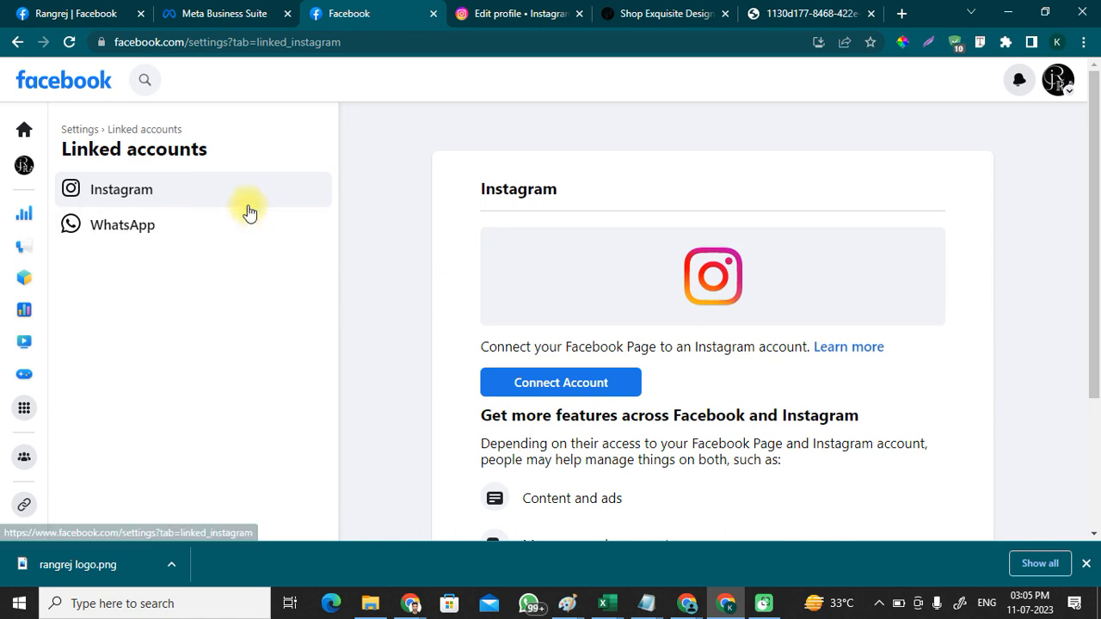
pyautogui.scroll(-1, 577, 266)
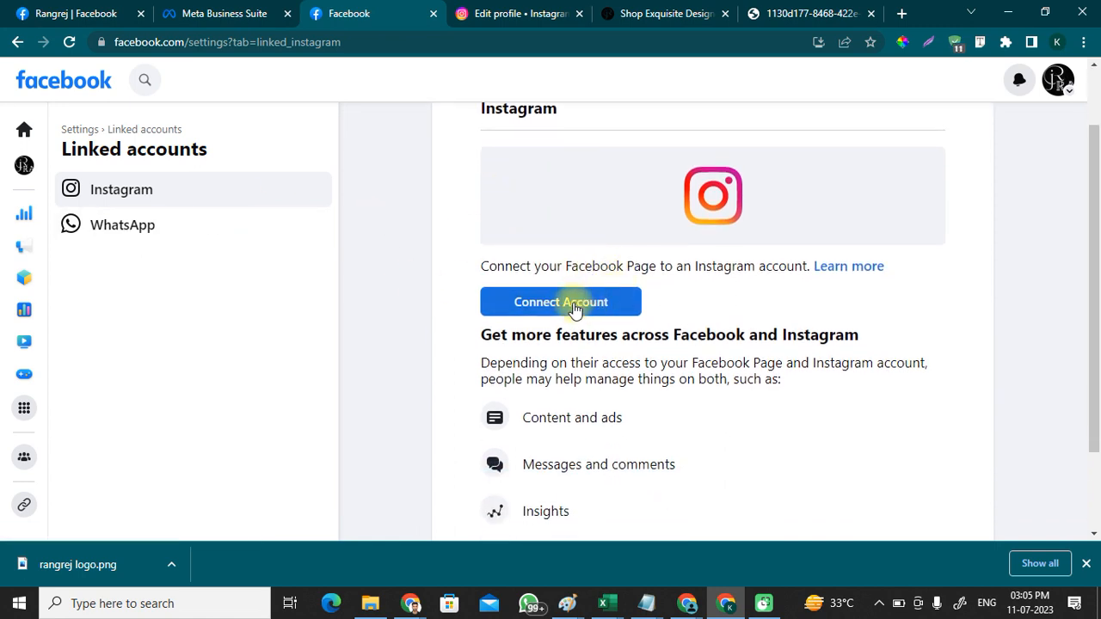
pyautogui.scroll(-1, 572, 302)
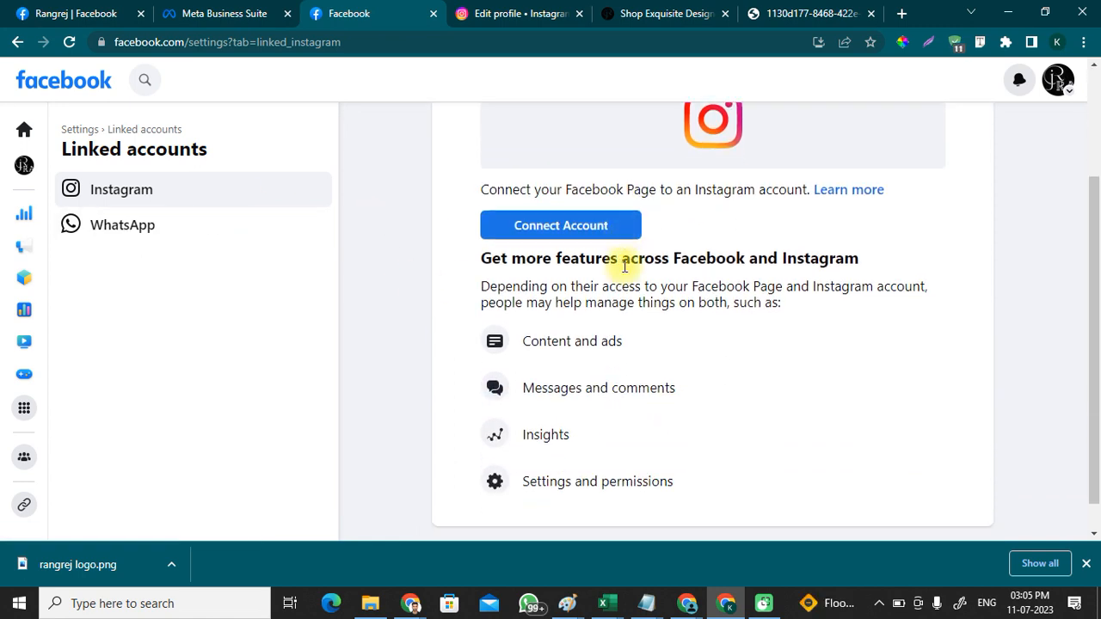
# Step: Connect an Instagram account to the Page, allowing Instagram messages in Inbox
pyautogui.click(541, 225)
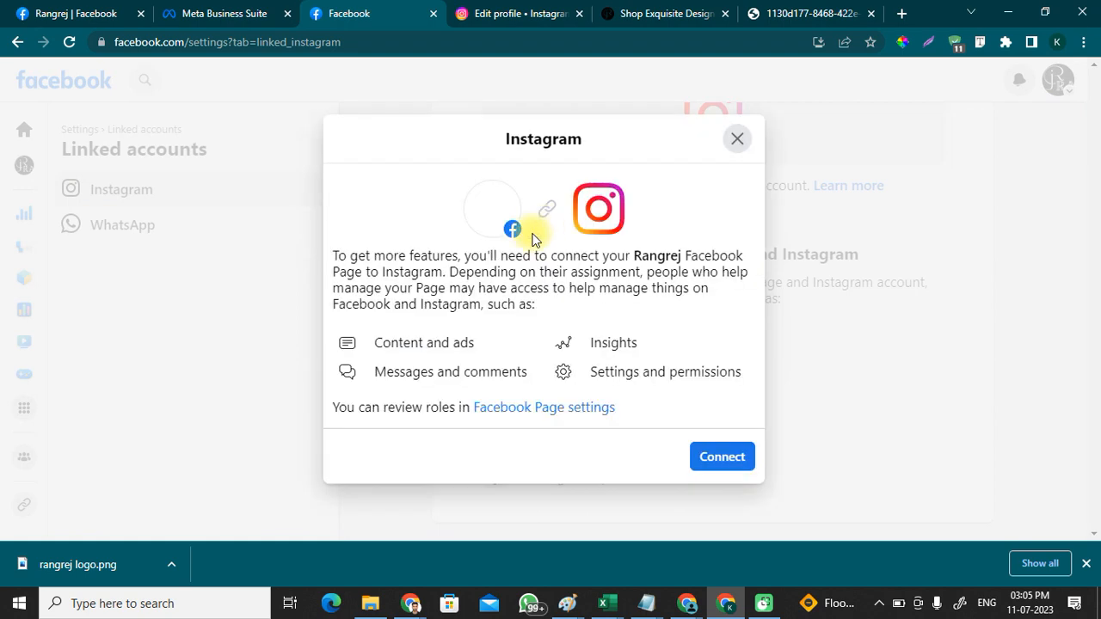
pyautogui.click(723, 457)
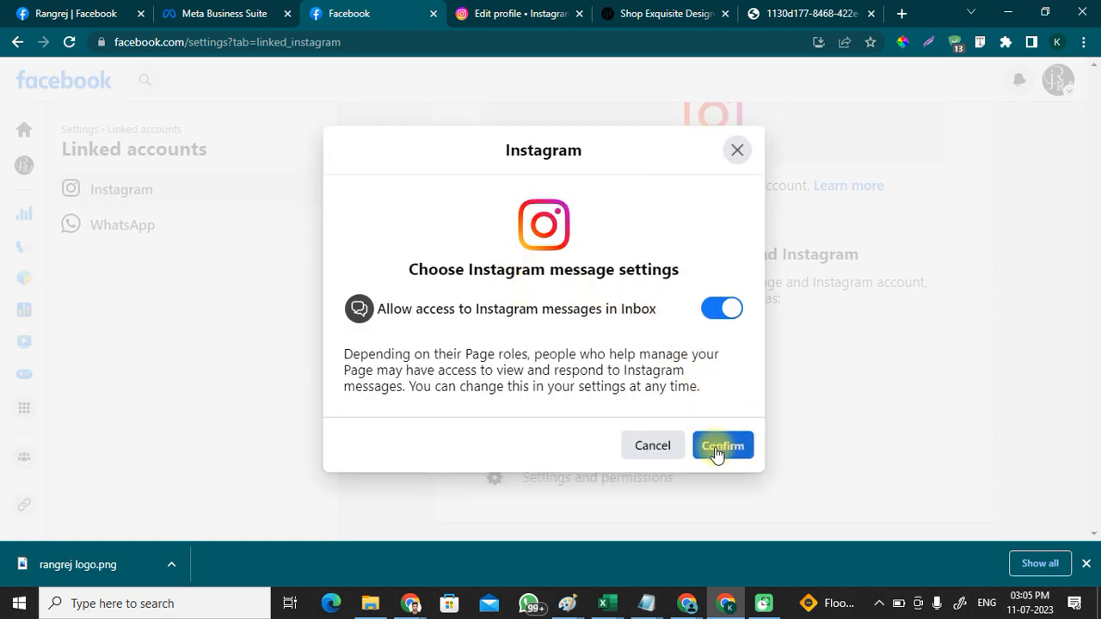
pyautogui.click(715, 446)
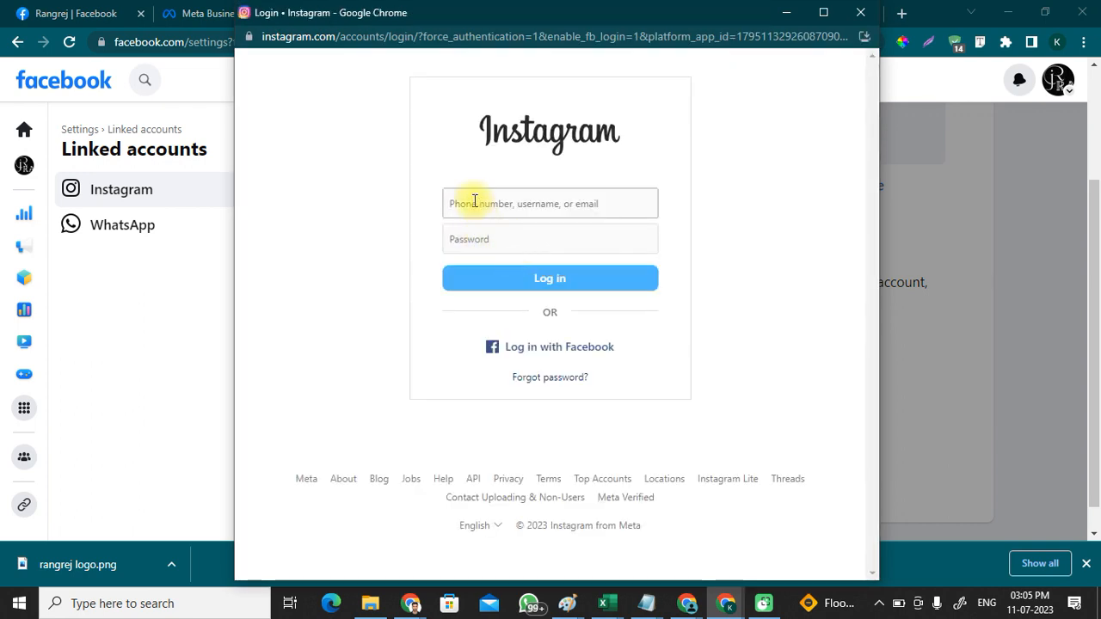
# Step: Log in to Instagram with the saved e-mail and account password, declining Save Login Info
pyautogui.click(474, 201)
pyautogui.write('rangr')
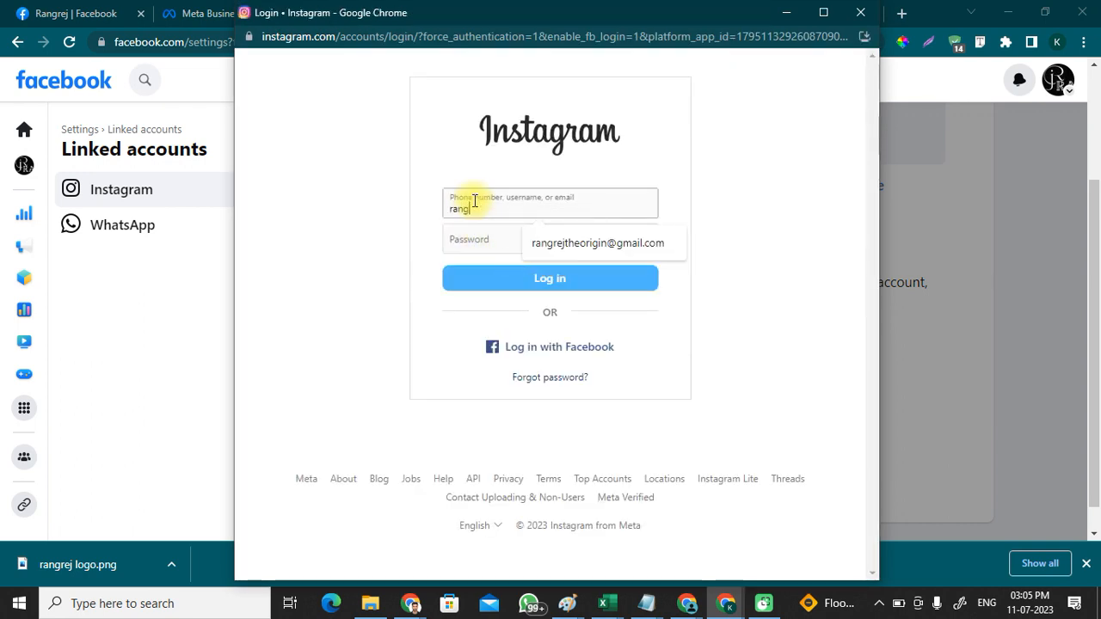
pyautogui.click(567, 249)
pyautogui.click(527, 239)
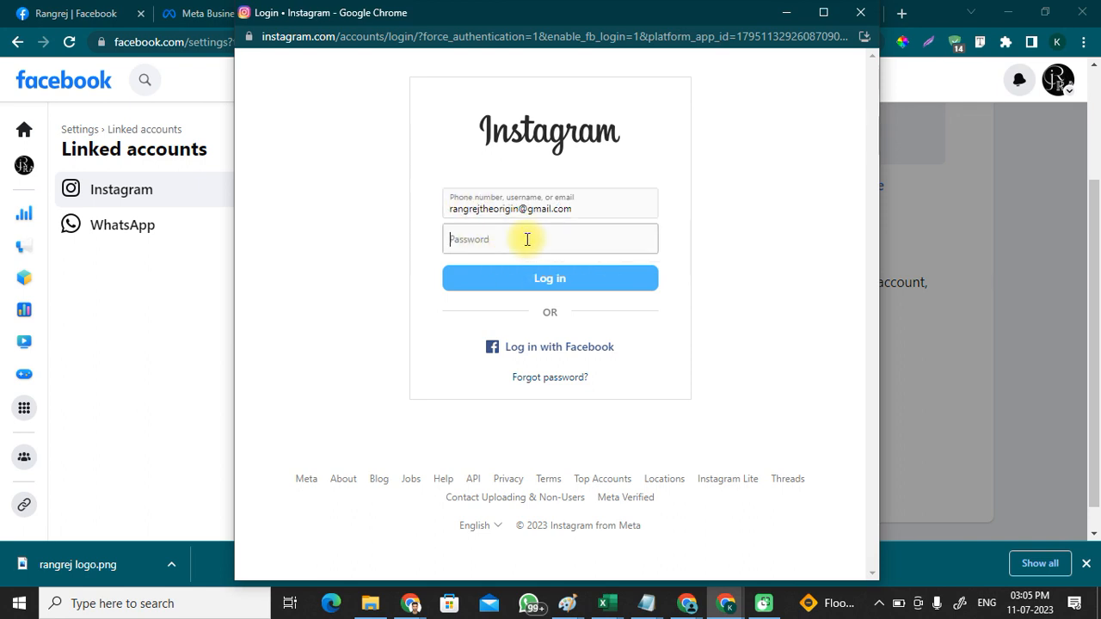
pyautogui.write('••••')
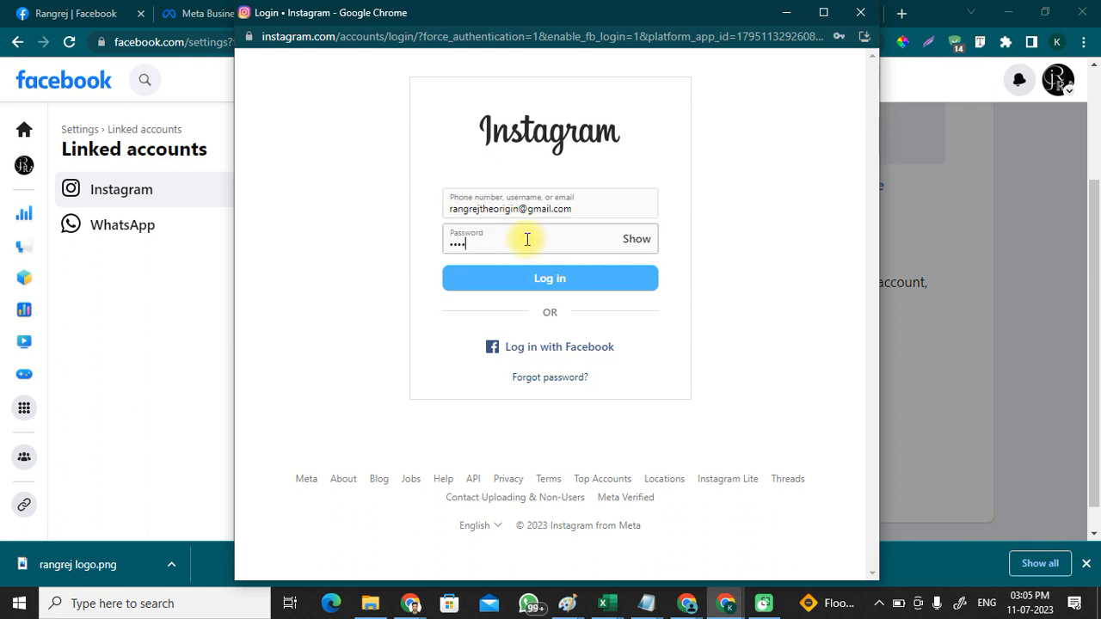
pyautogui.write('••')
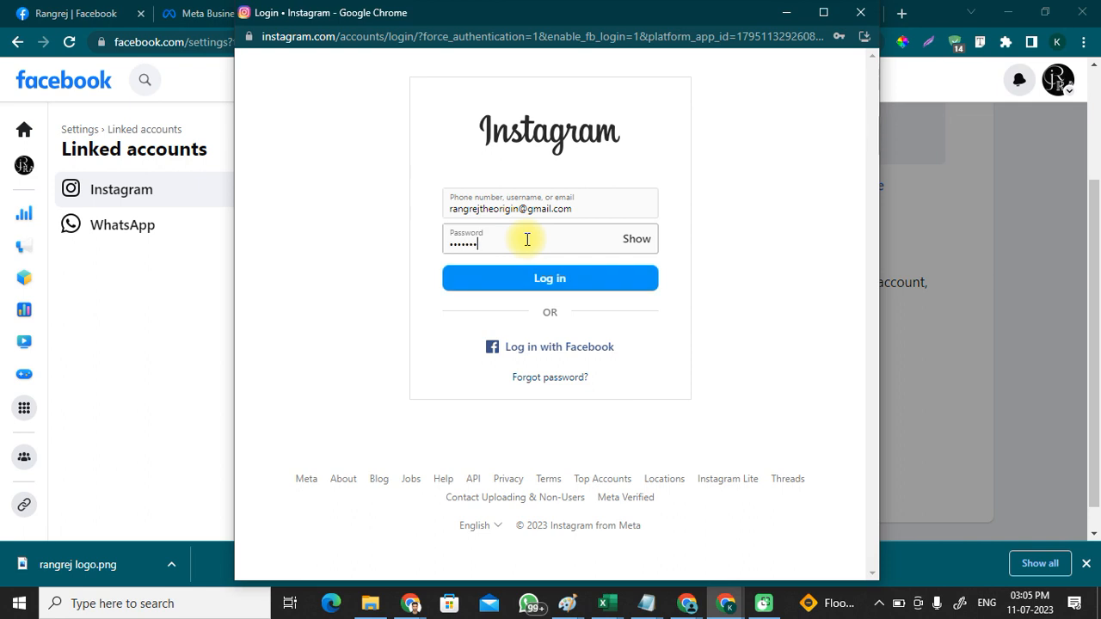
pyautogui.write('•')
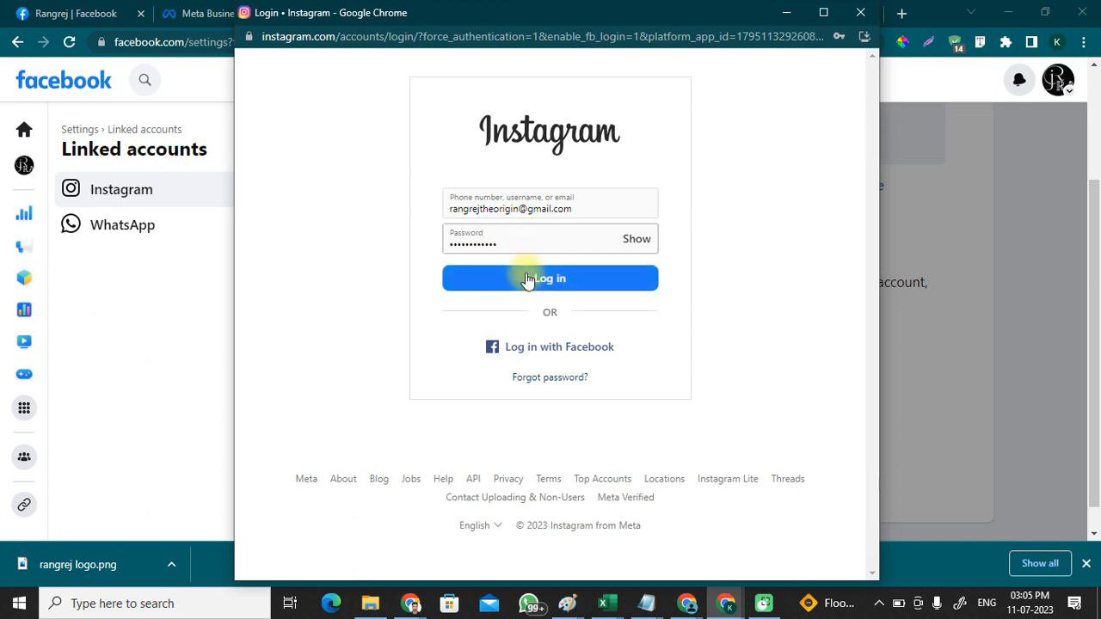
pyautogui.click(527, 276)
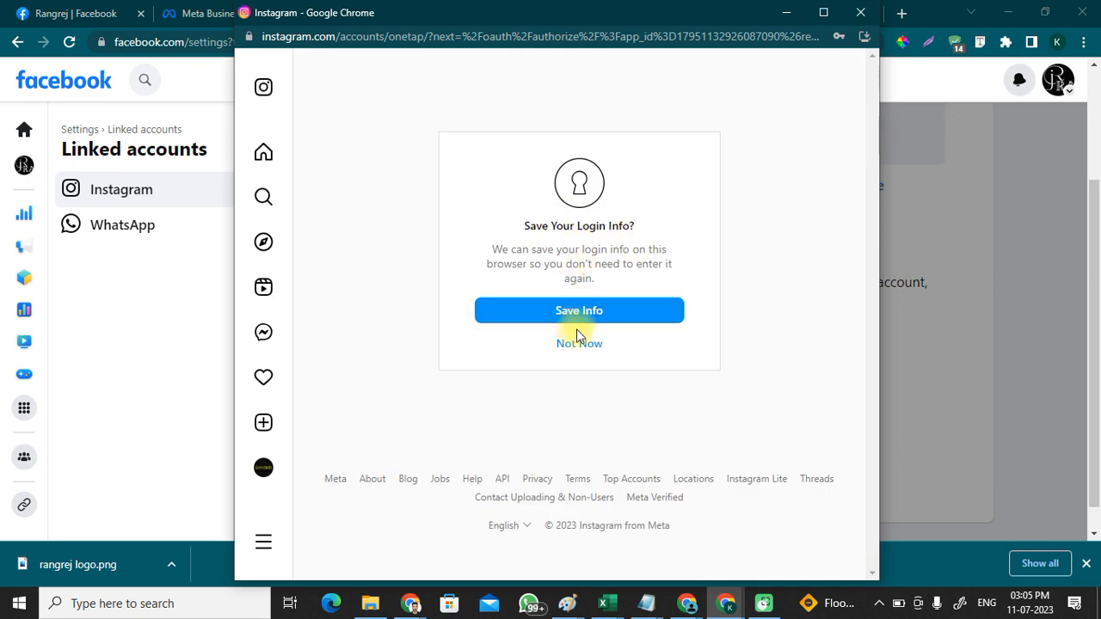
pyautogui.click(579, 343)
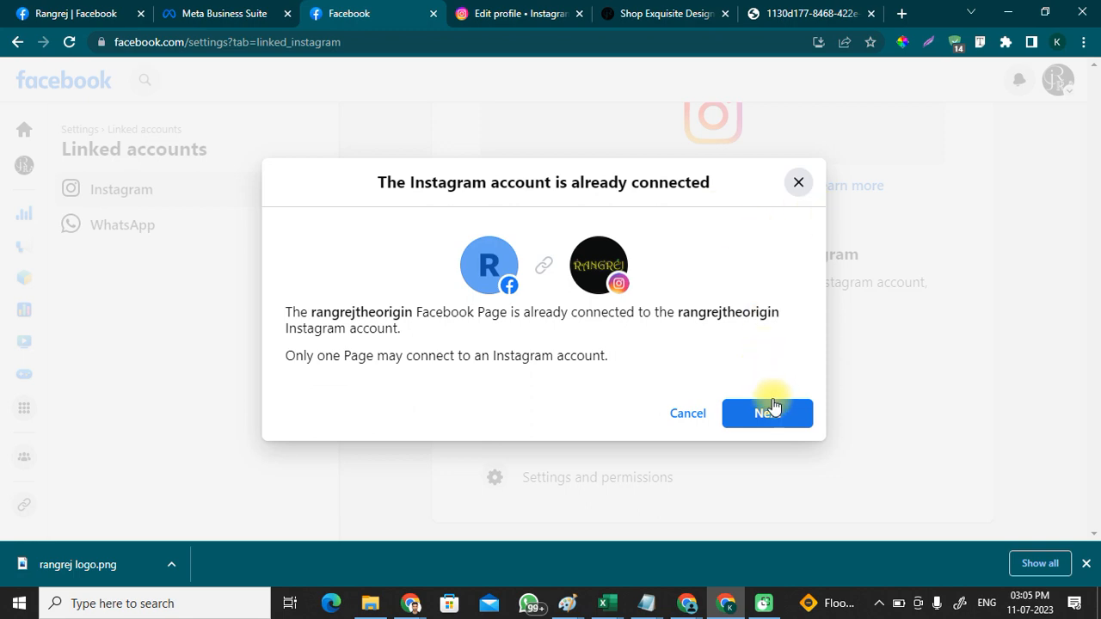
# Step: Move the Instagram link to the Rangrej Page, logging in again with the saved e-mail and password
pyautogui.click(776, 428)
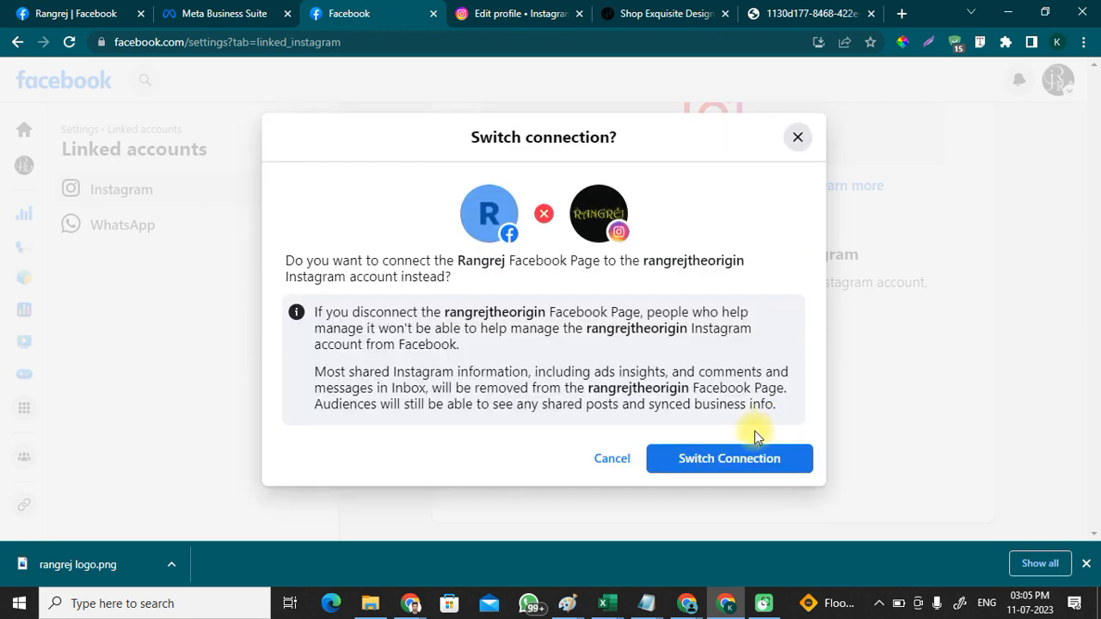
pyautogui.click(748, 461)
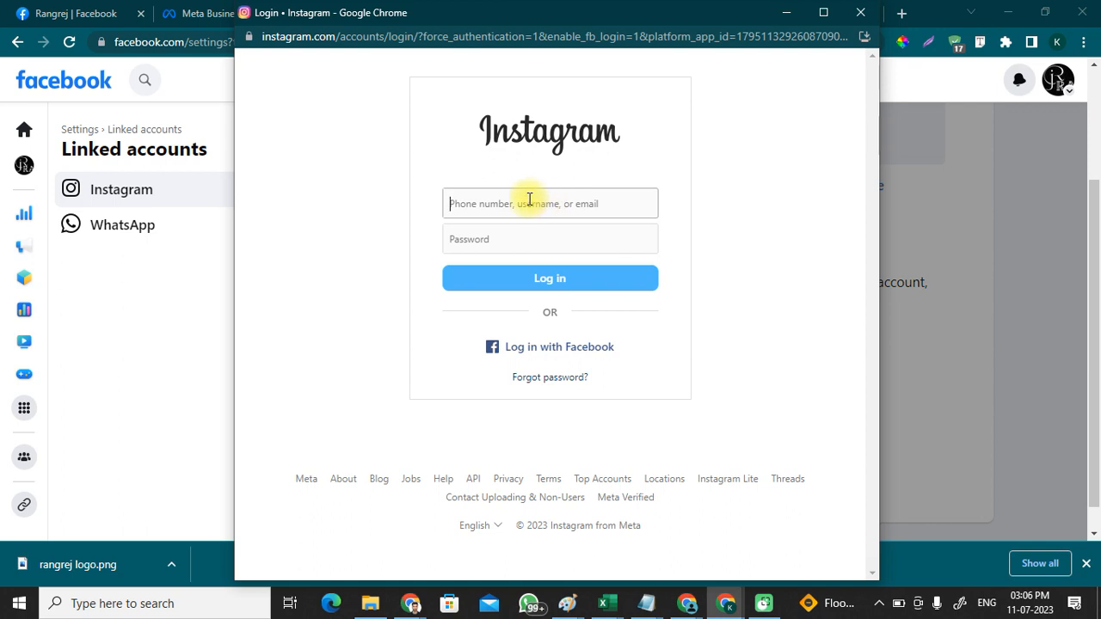
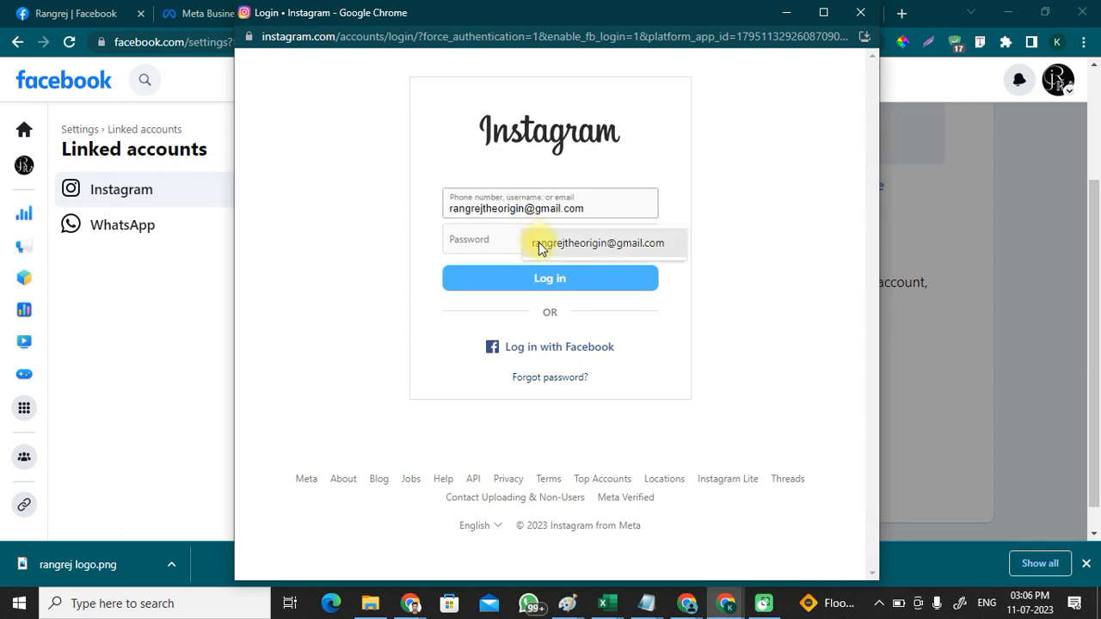
pyautogui.click(542, 245)
pyautogui.click(500, 242)
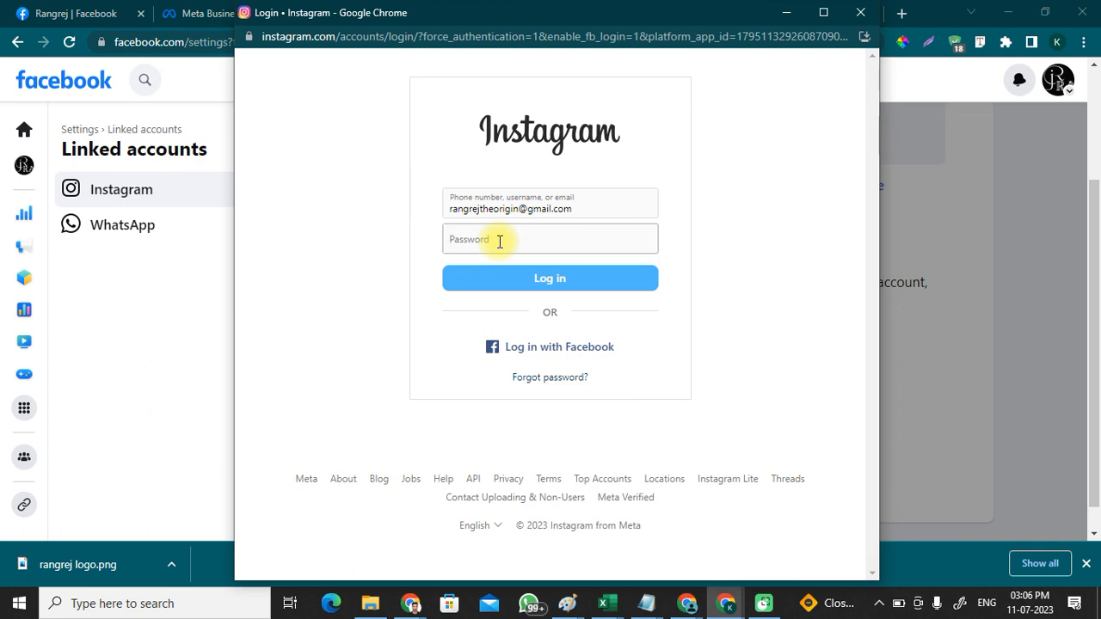
pyautogui.write('r')
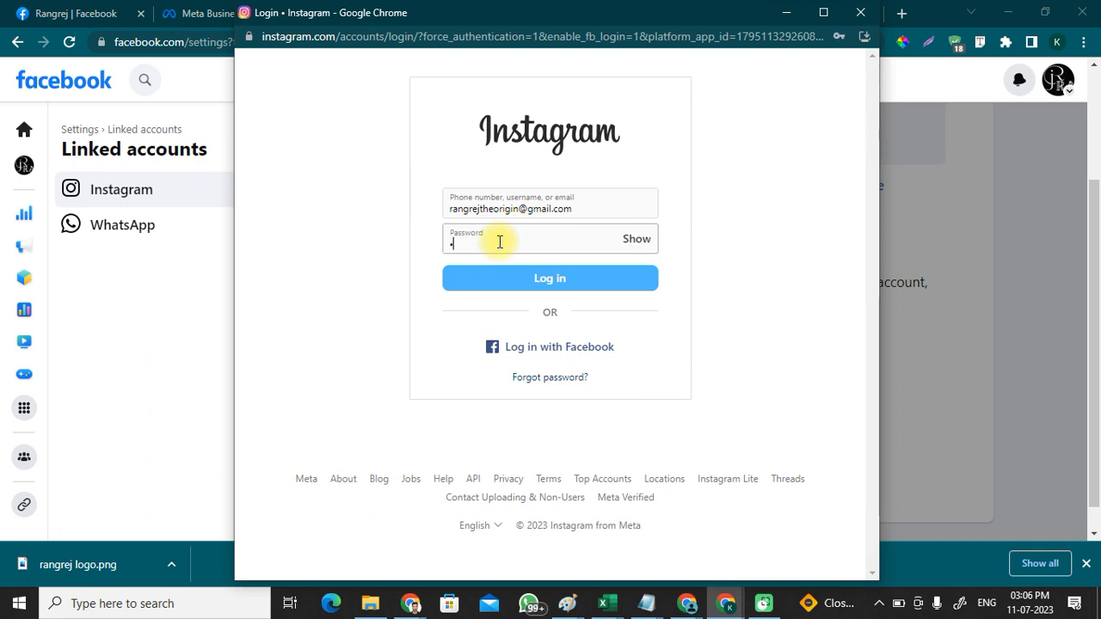
pyautogui.write('•••••')
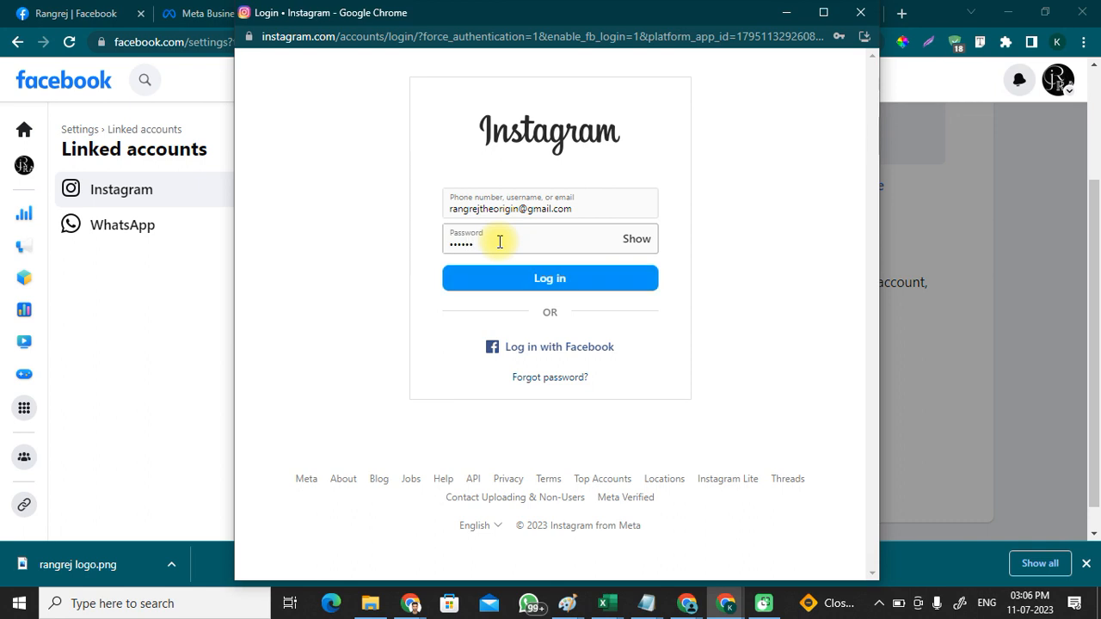
pyautogui.write('••••••')
pyautogui.click(537, 289)
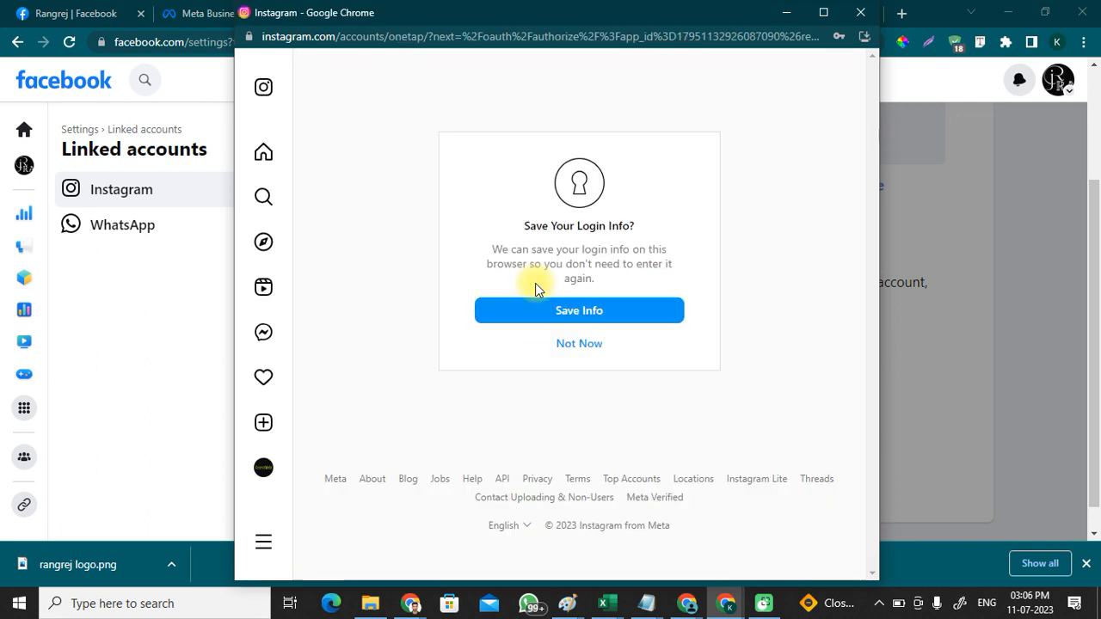
# Step: Save the Instagram login info and select the handle in the connected confirmation
pyautogui.click(579, 310)
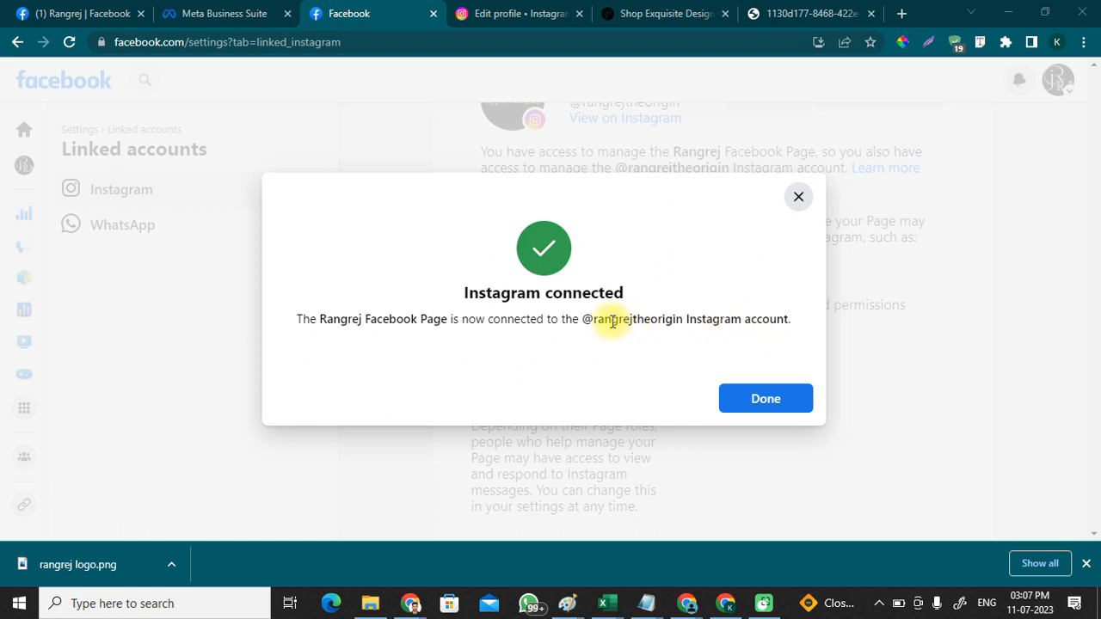
pyautogui.moveTo(583, 321); pyautogui.dragTo(673, 320)
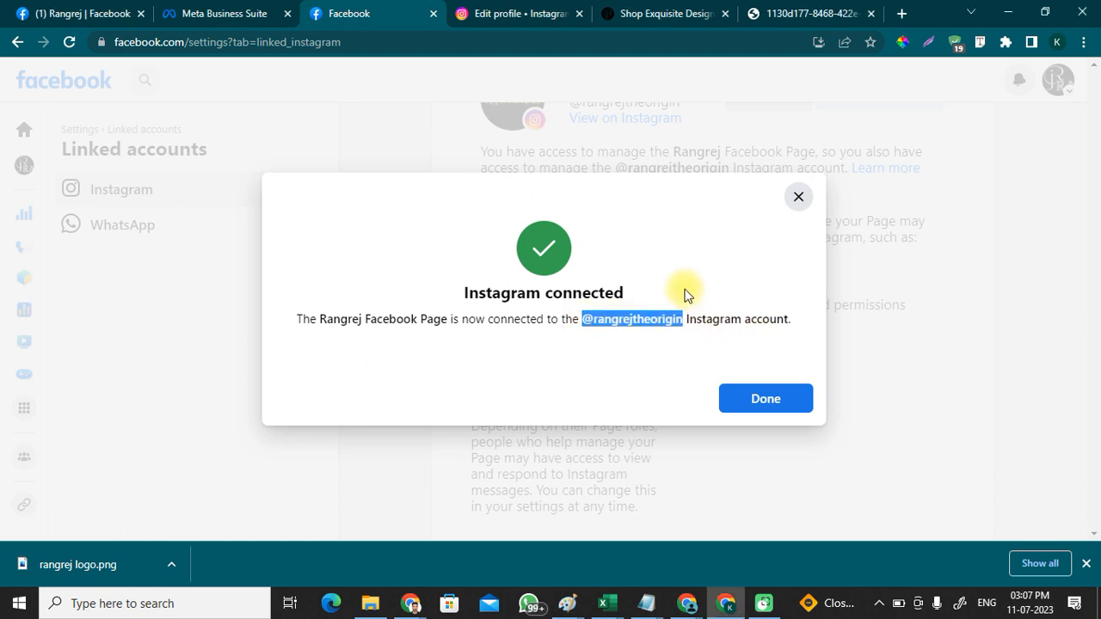
pyautogui.click(411, 603)
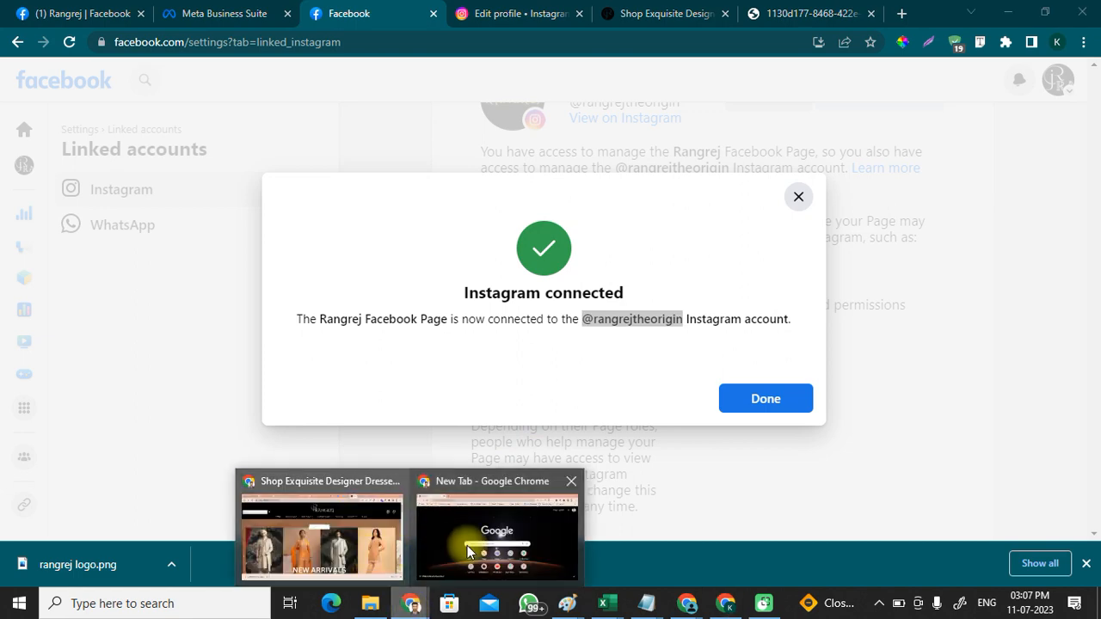
# Step: In the Canva cover, add a subheading with the pasted Instagram handle on the yellow bar
pyautogui.click(365, 543)
pyautogui.click(714, 14)
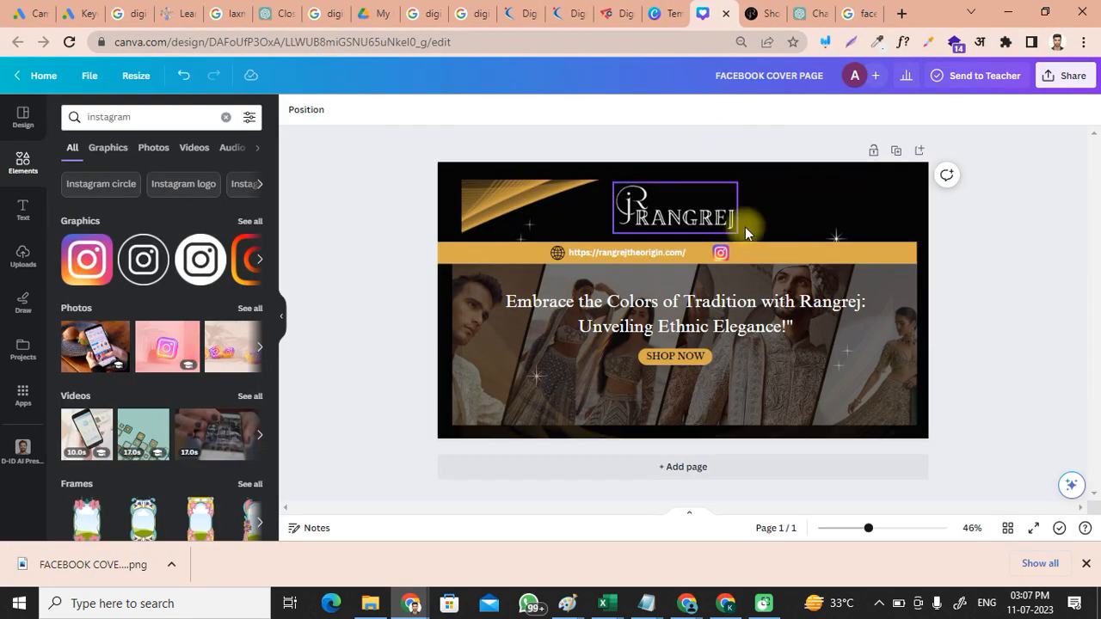
pyautogui.click(745, 253)
pyautogui.click(22, 211)
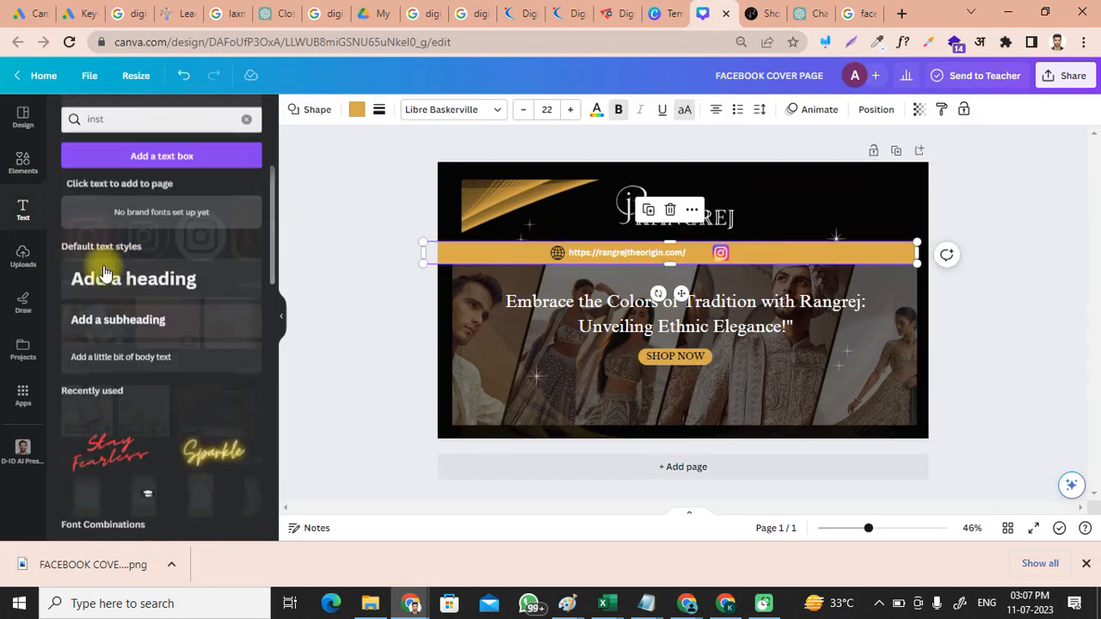
pyautogui.click(129, 318)
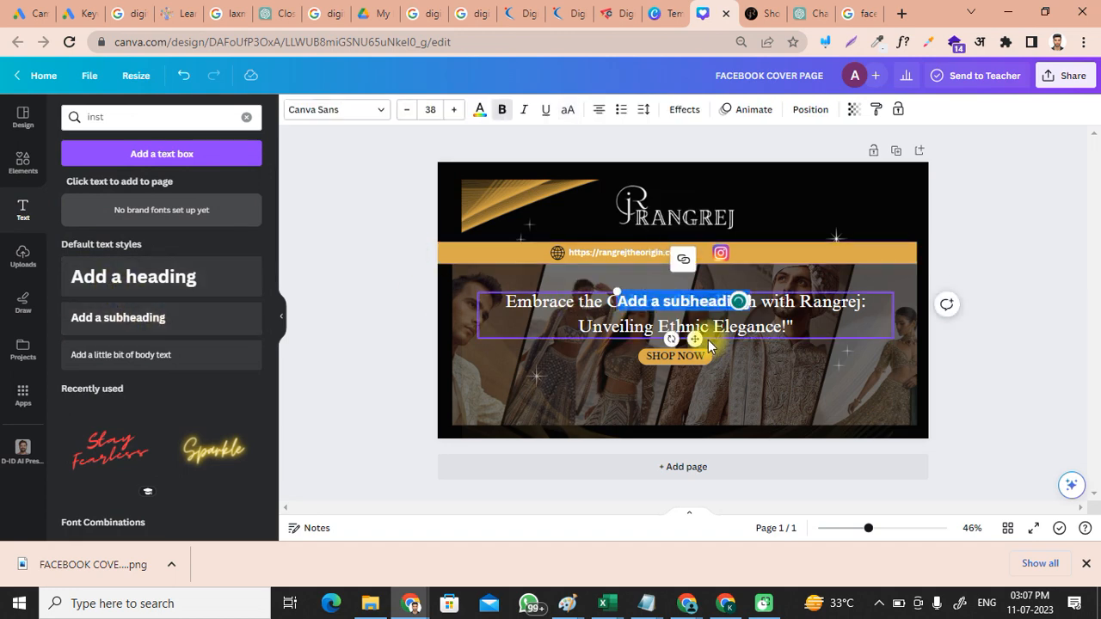
pyautogui.write('@rangrejtheorigin')
pyautogui.moveTo(695, 339); pyautogui.dragTo(819, 293)
# Step: Set the handle text to font size 20.2 and place it beside the Instagram icon
pyautogui.click(626, 253)
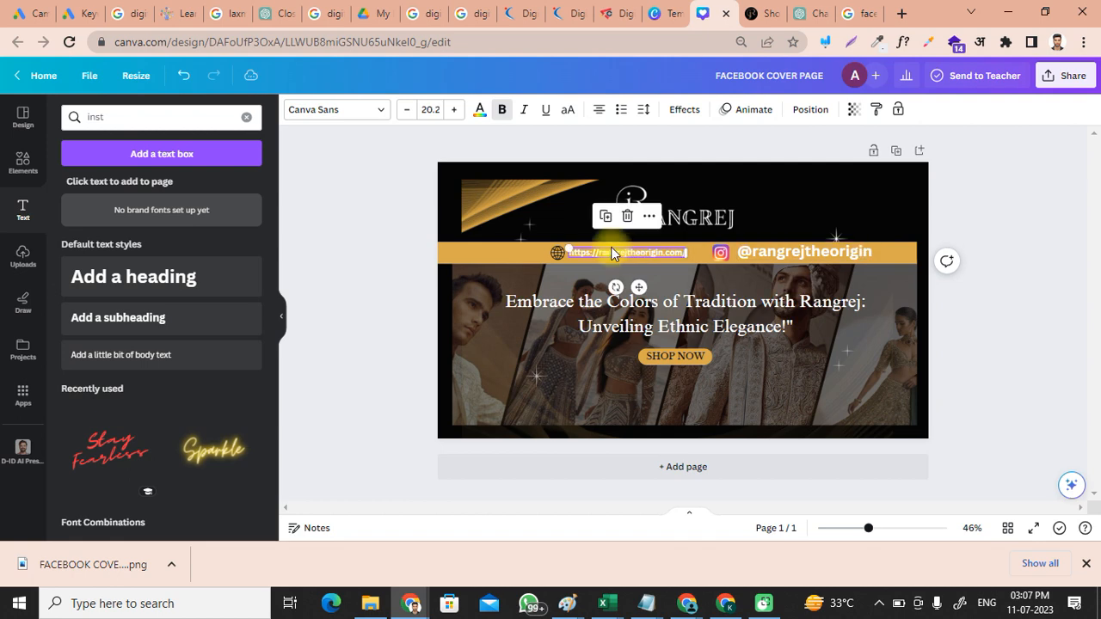
pyautogui.click(792, 267)
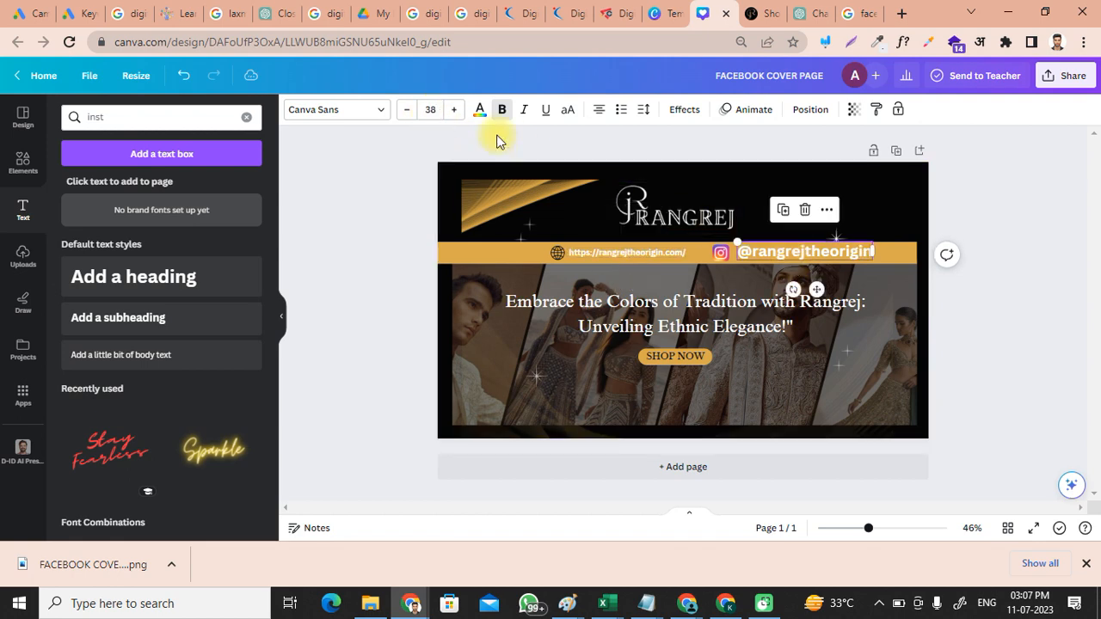
pyautogui.click(430, 109)
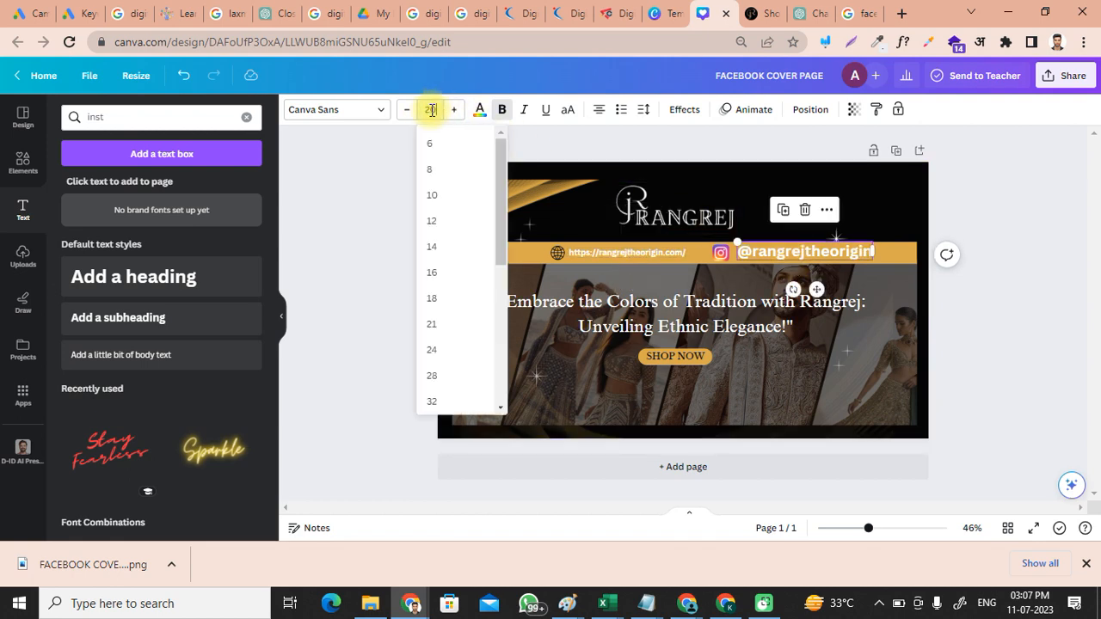
pyautogui.write('20.2')
pyautogui.press('Return')
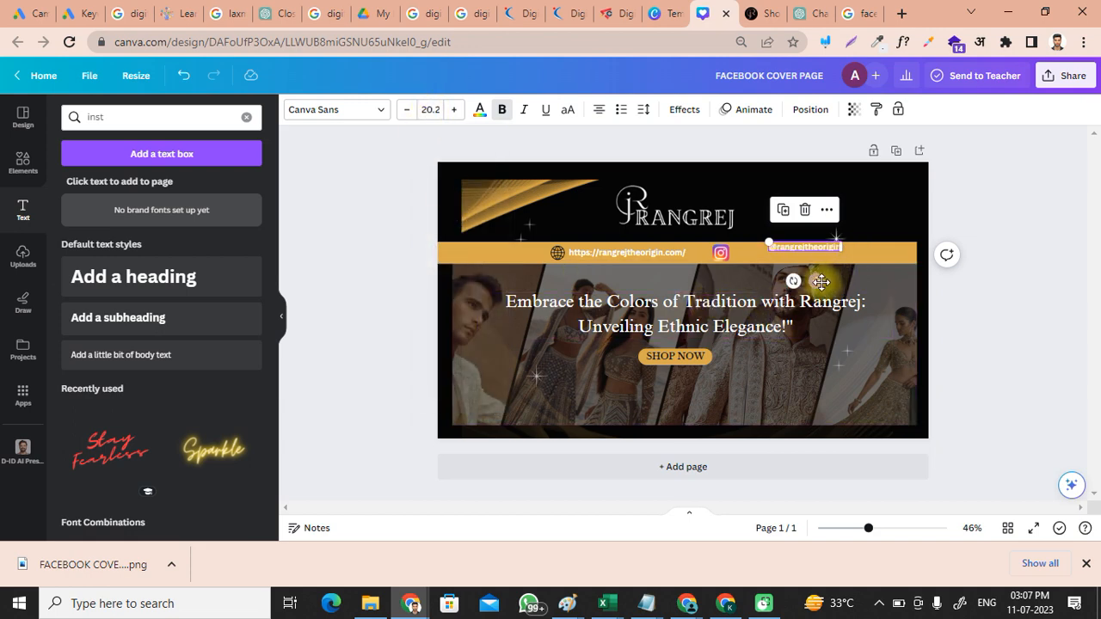
pyautogui.moveTo(817, 280); pyautogui.dragTo(786, 288)
pyautogui.click(960, 320)
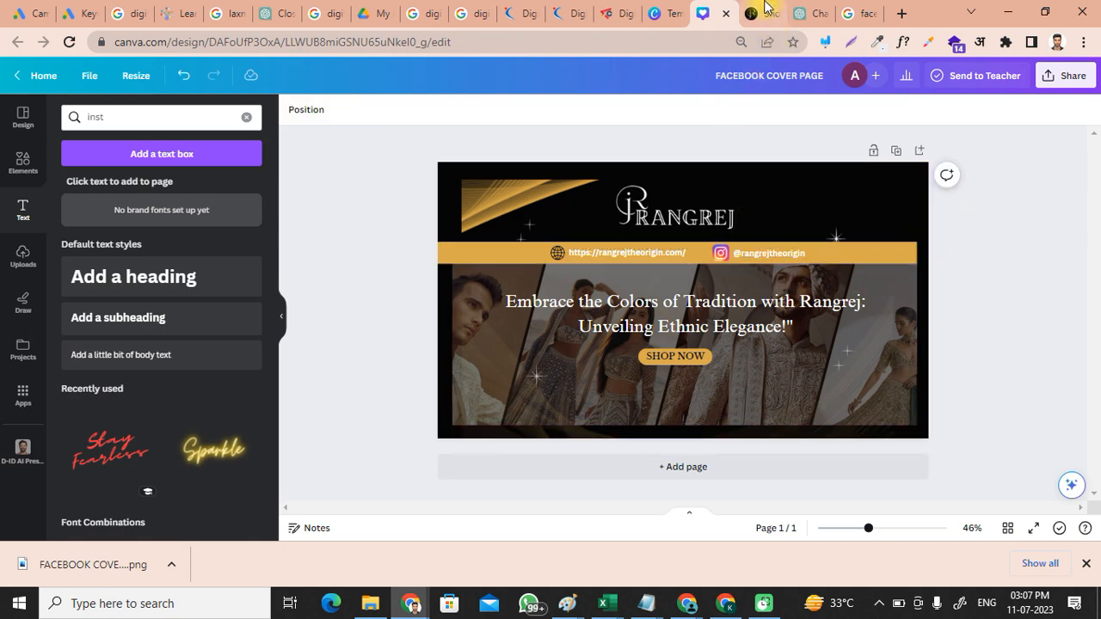
pyautogui.click(725, 603)
# Step: Close the Instagram connected confirmation and open Meta Business Suite from the Facebook account menu
pyautogui.click(784, 399)
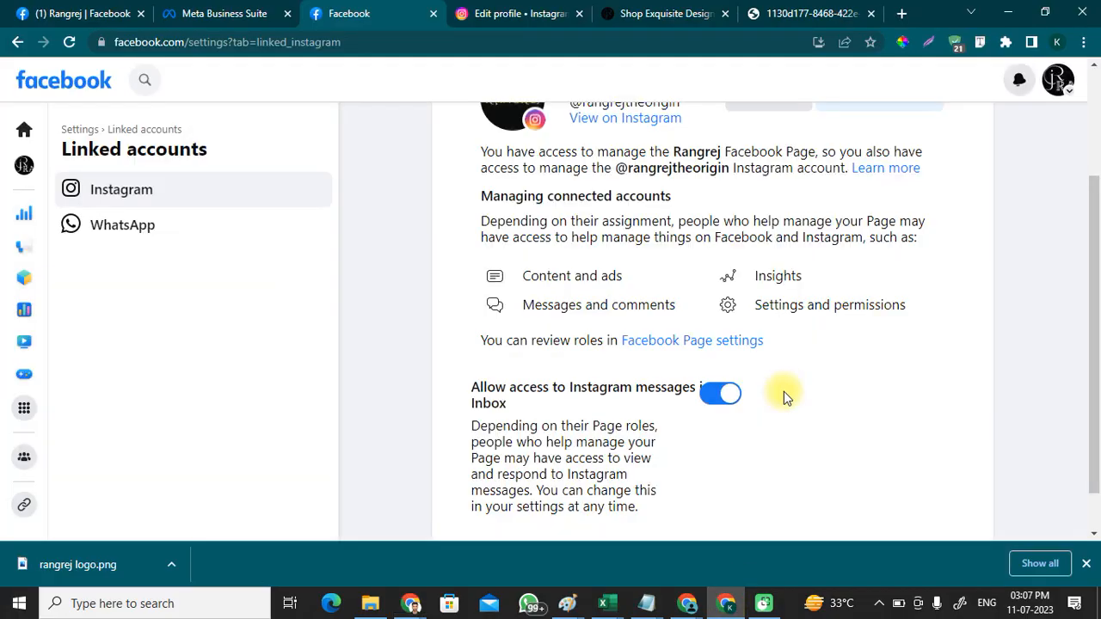
pyautogui.click(24, 129)
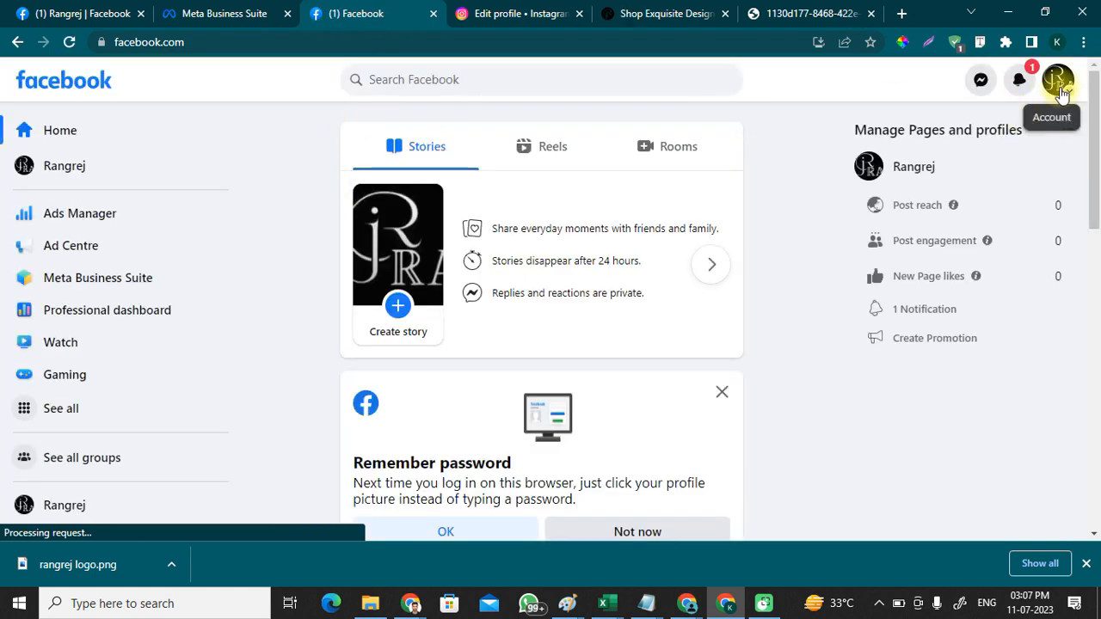
pyautogui.click(1059, 86)
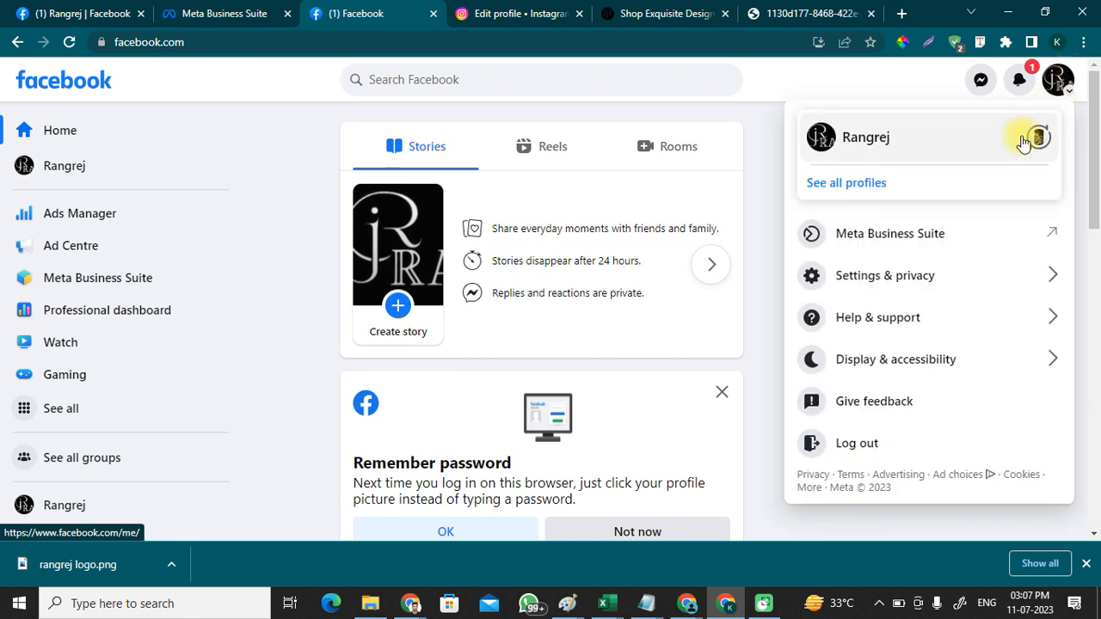
pyautogui.click(885, 244)
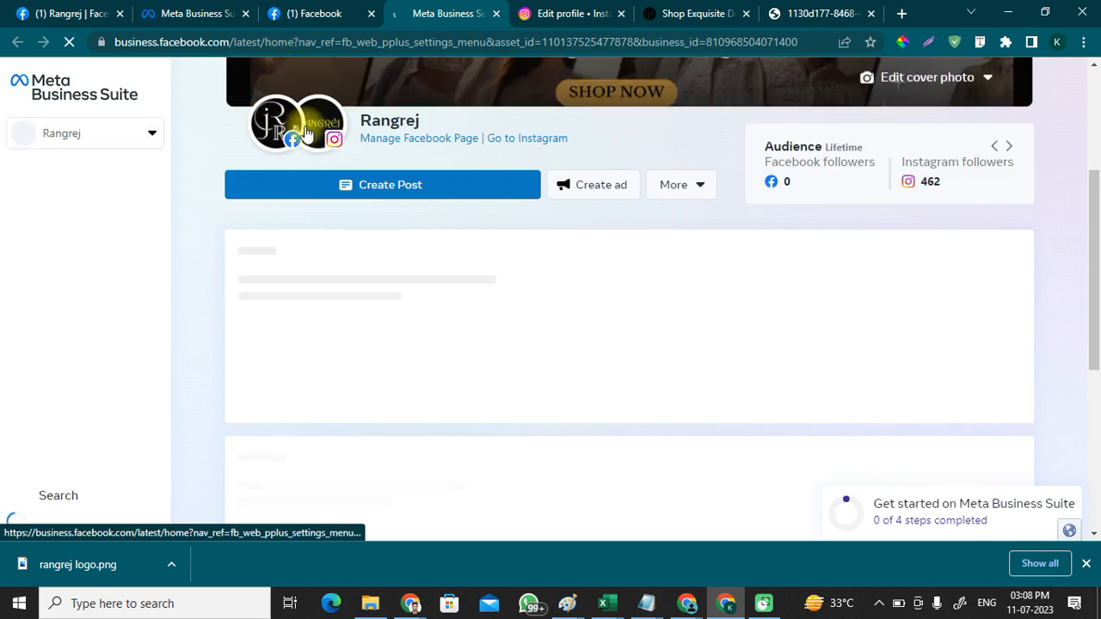
# Step: Review the Rangrej Page home showing the linked Instagram account and current cover photo
pyautogui.moveTo(274, 125)
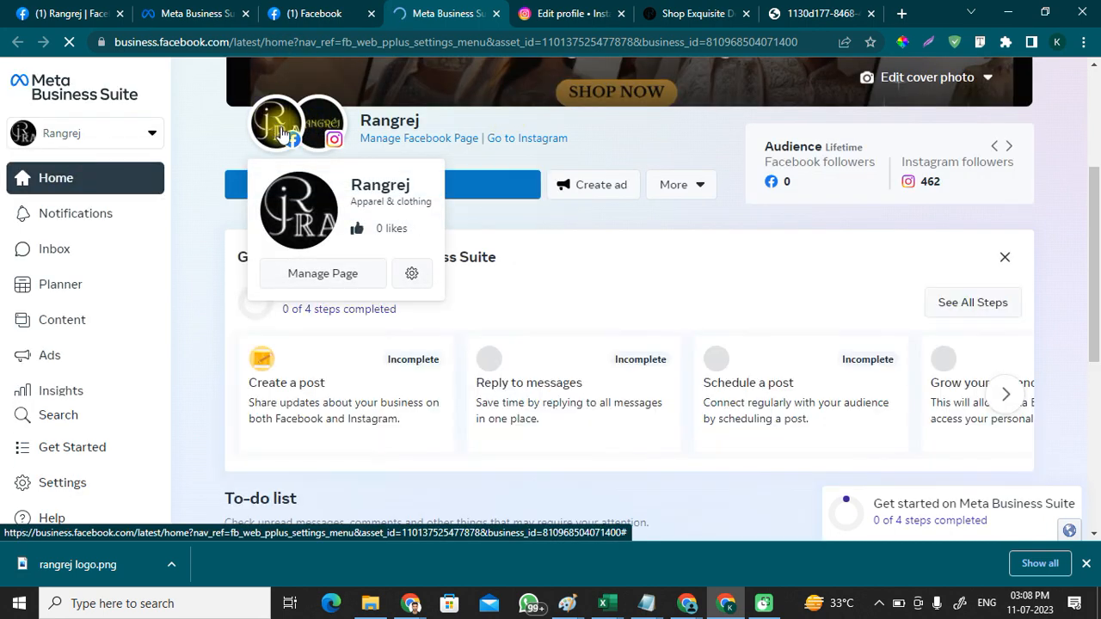
pyautogui.moveTo(331, 125)
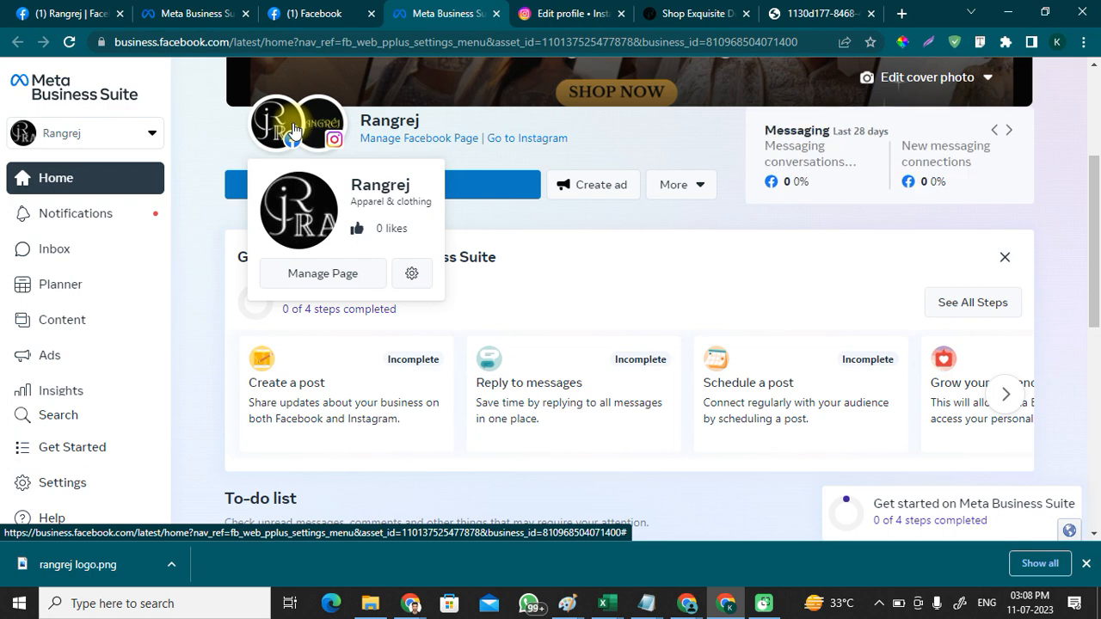
pyautogui.scroll(2, 349, 134)
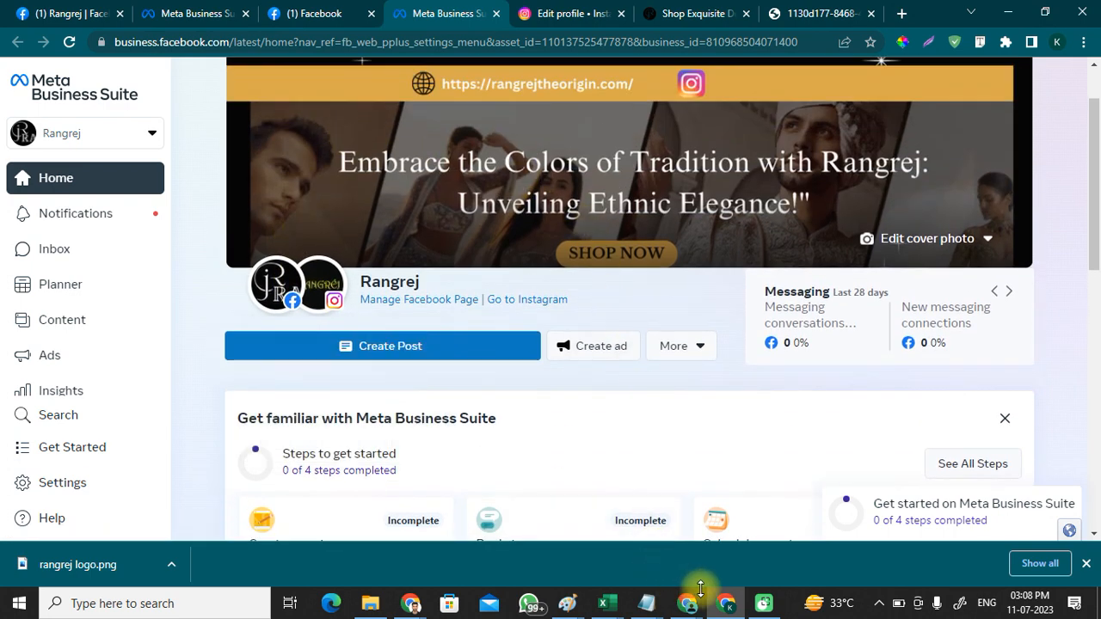
pyautogui.moveTo(412, 603)
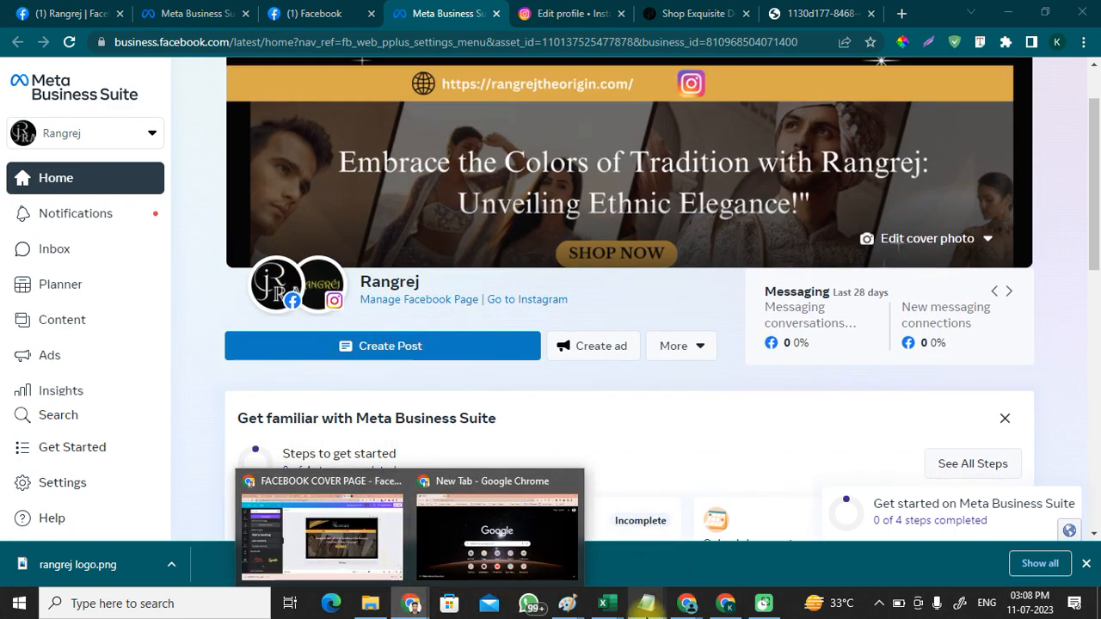
pyautogui.moveTo(567, 602)
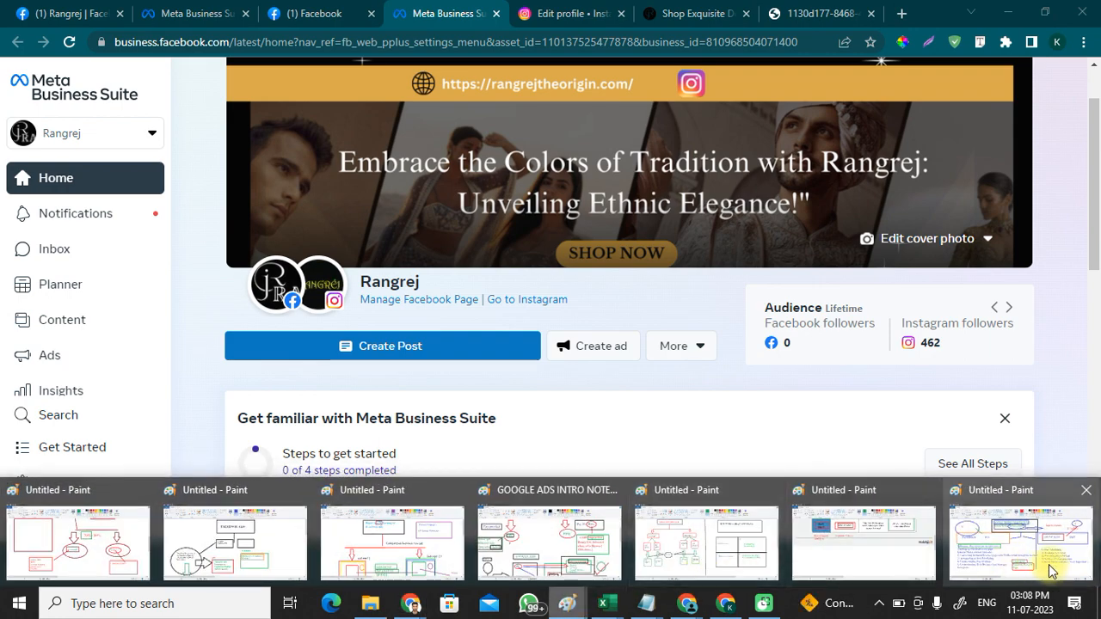
pyautogui.click(1021, 542)
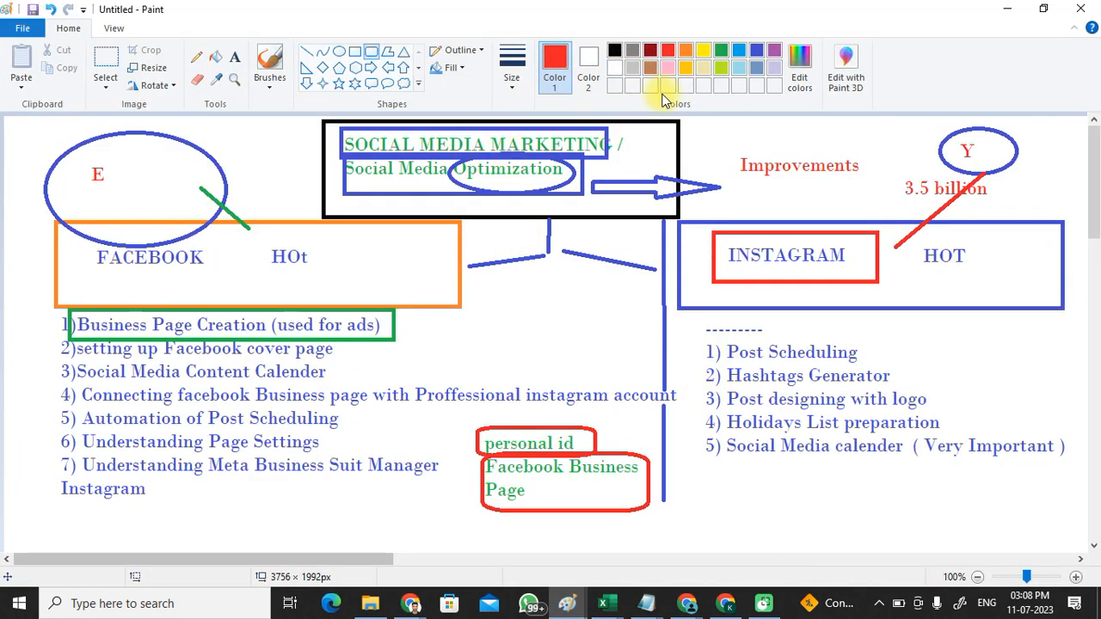
# Step: Outline list item 2 in the notes with a green Rectangle shape
pyautogui.click(723, 54)
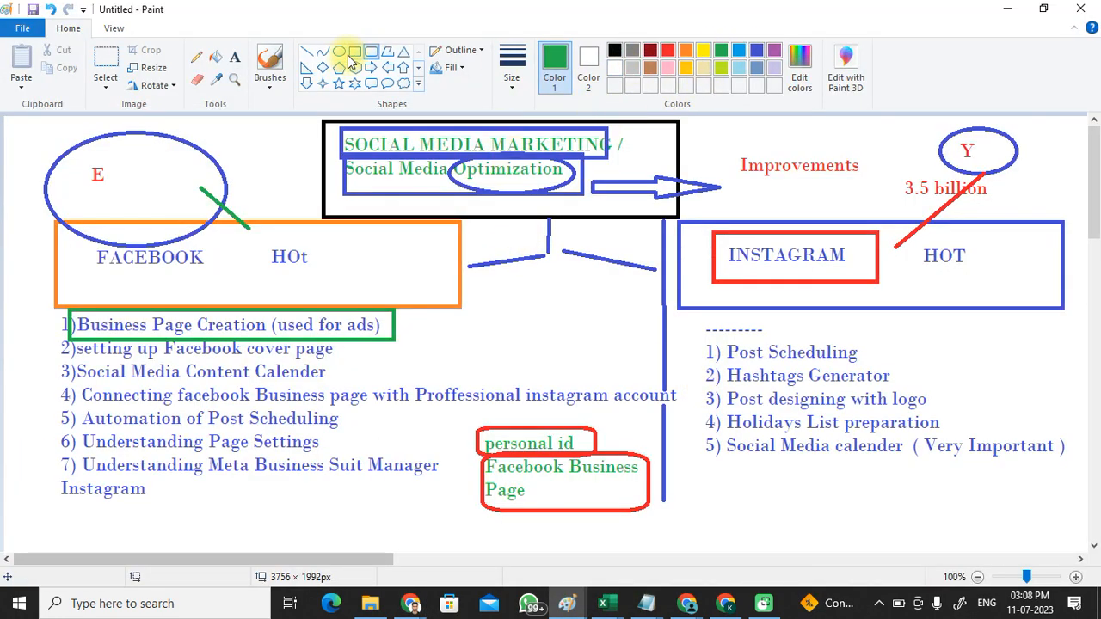
pyautogui.click(352, 54)
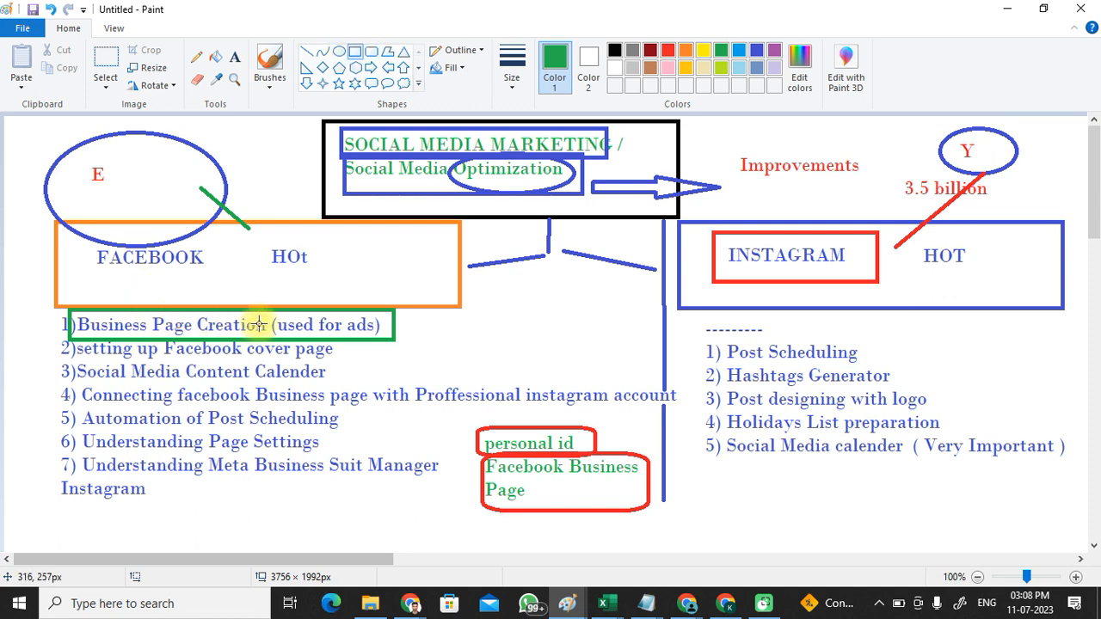
pyautogui.moveTo(74, 341); pyautogui.dragTo(346, 358)
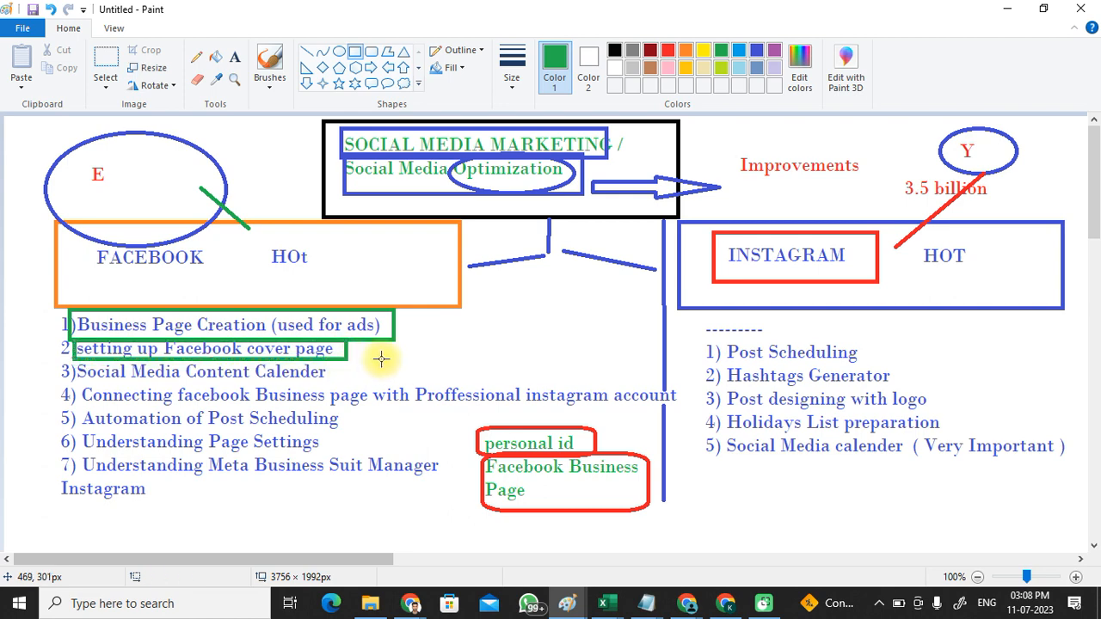